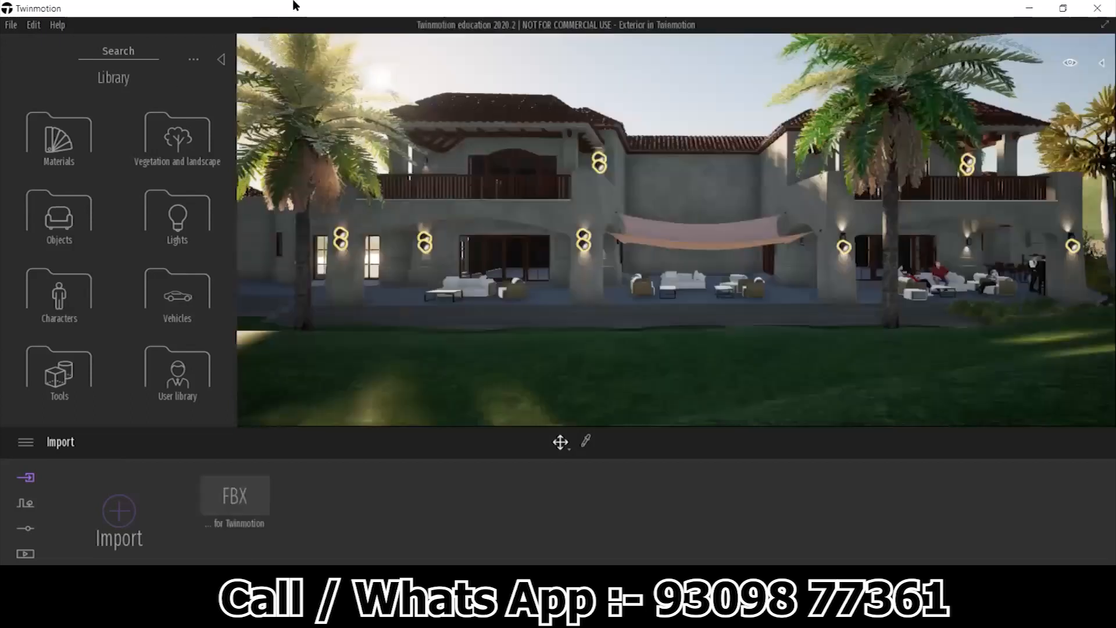
- Check the rendering quality presets in the preferences and close them without changing anything
left_click(33, 437)
left_click(43, 391)
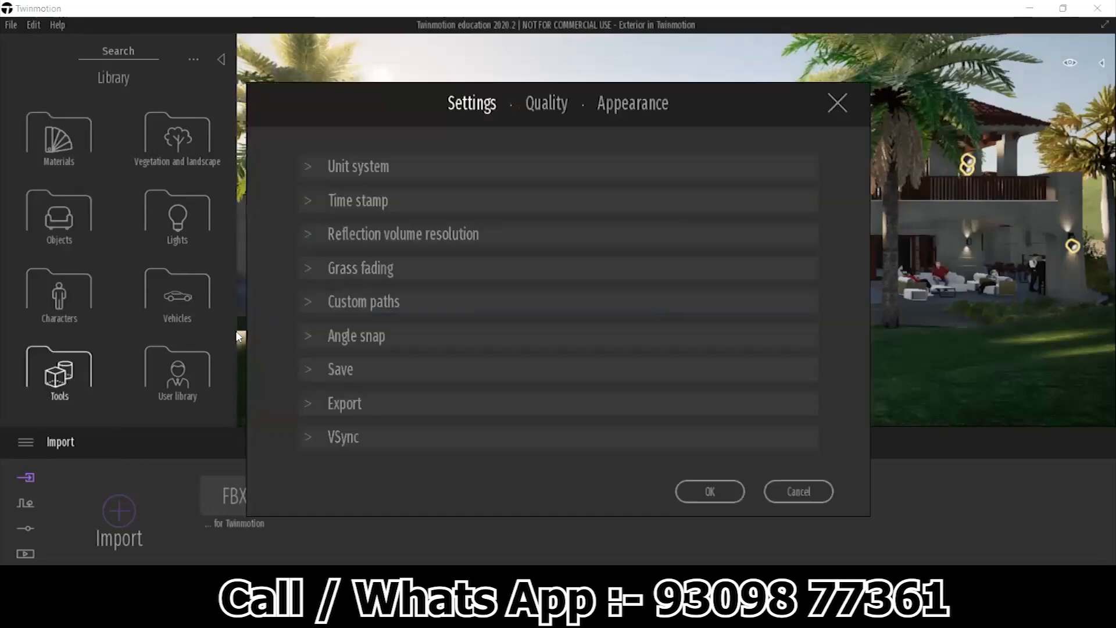
left_click(547, 104)
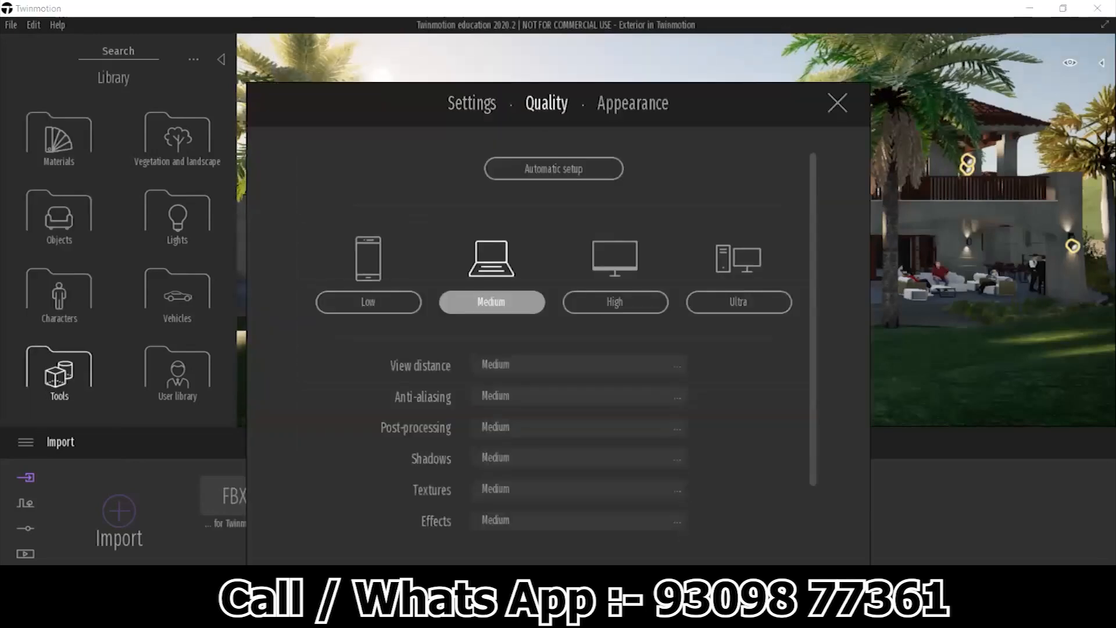
key("Escape")
- Examine the swimming pool's water surface and its reflections of the surroundings from several viewpoints
scroll(703, 314, "up", 3)
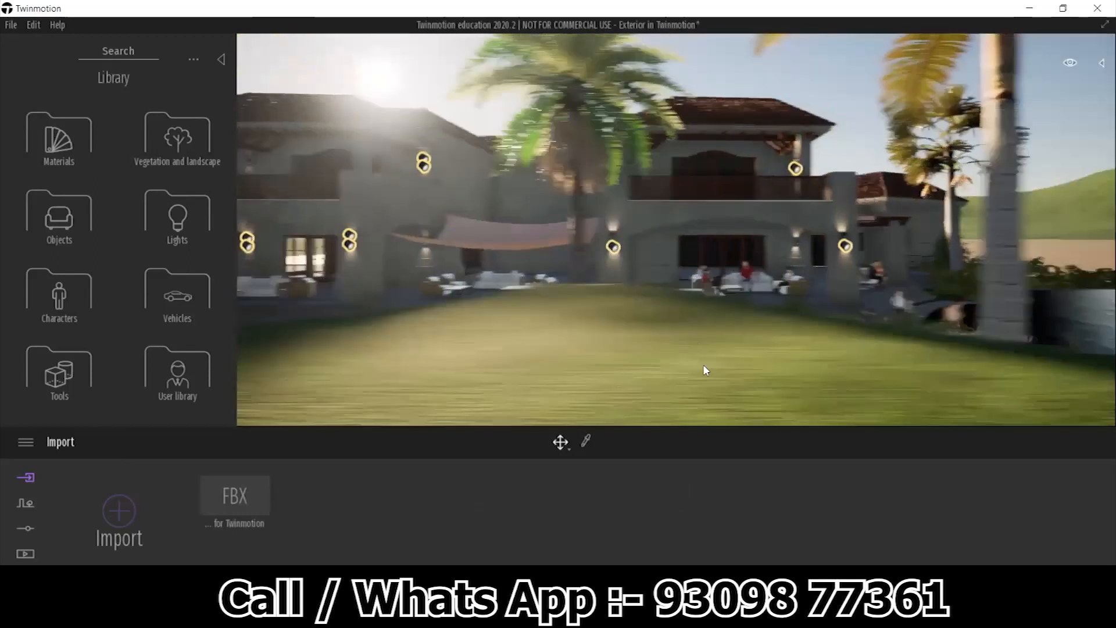
key("d")
key("s")
right_click_drag(872, 356, 865, 377)
right_click_drag(922, 312, 961, 367)
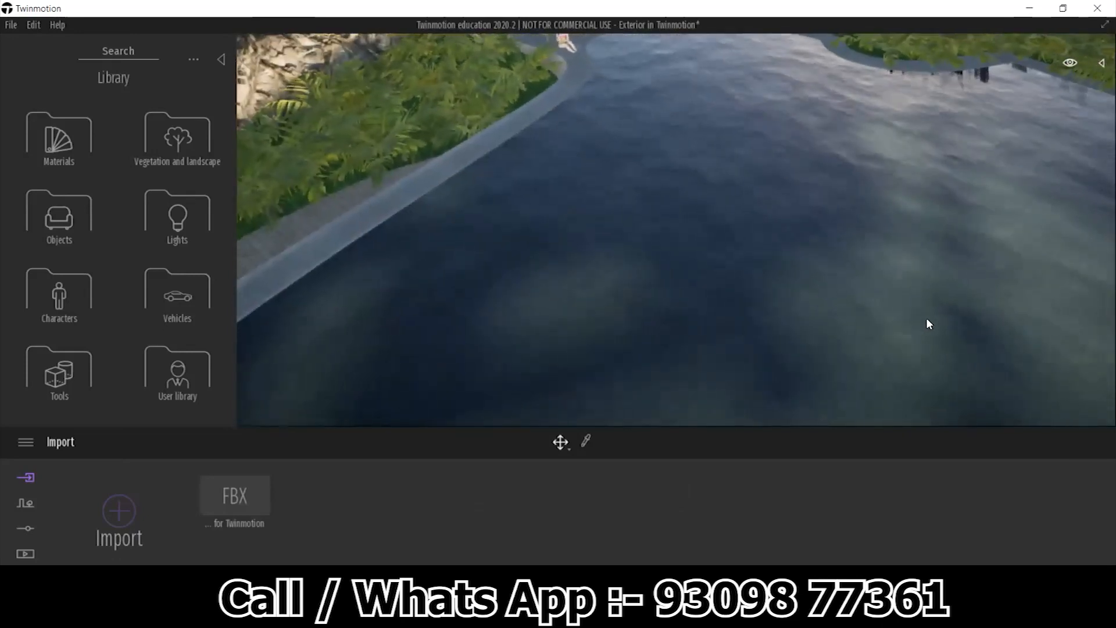
key("s")
right_click_drag(777, 394, 818, 371)
key("s")
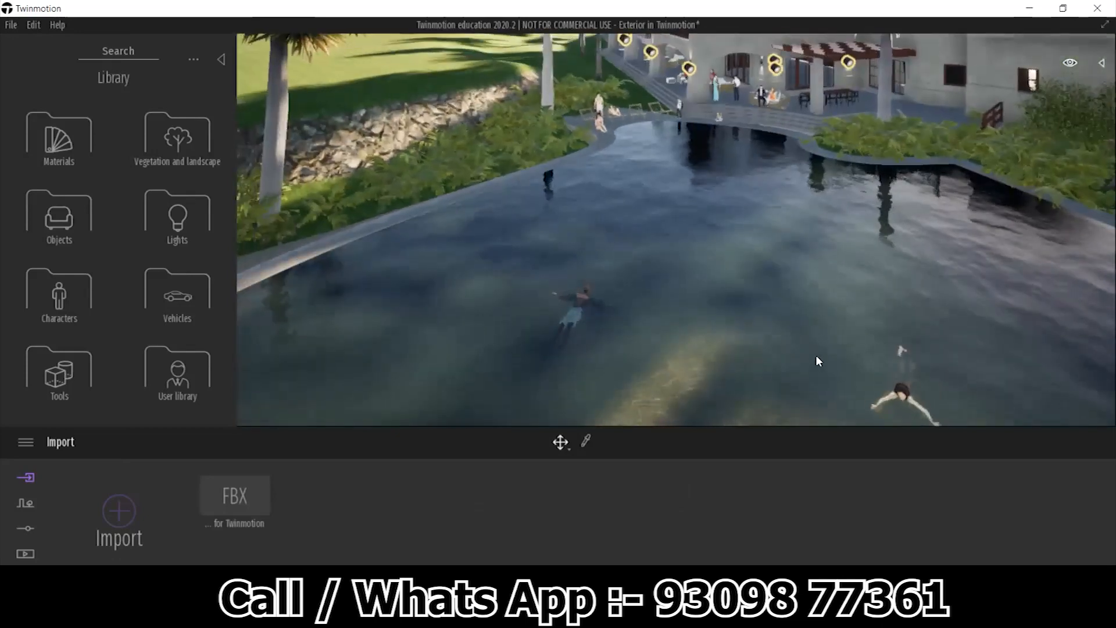
left_click(757, 340)
key("s")
mouse_move(756, 339)
right_mouse_down()
mouse_move(738, 314)
mouse_move(776, 323)
mouse_move(758, 344)
right_mouse_up()
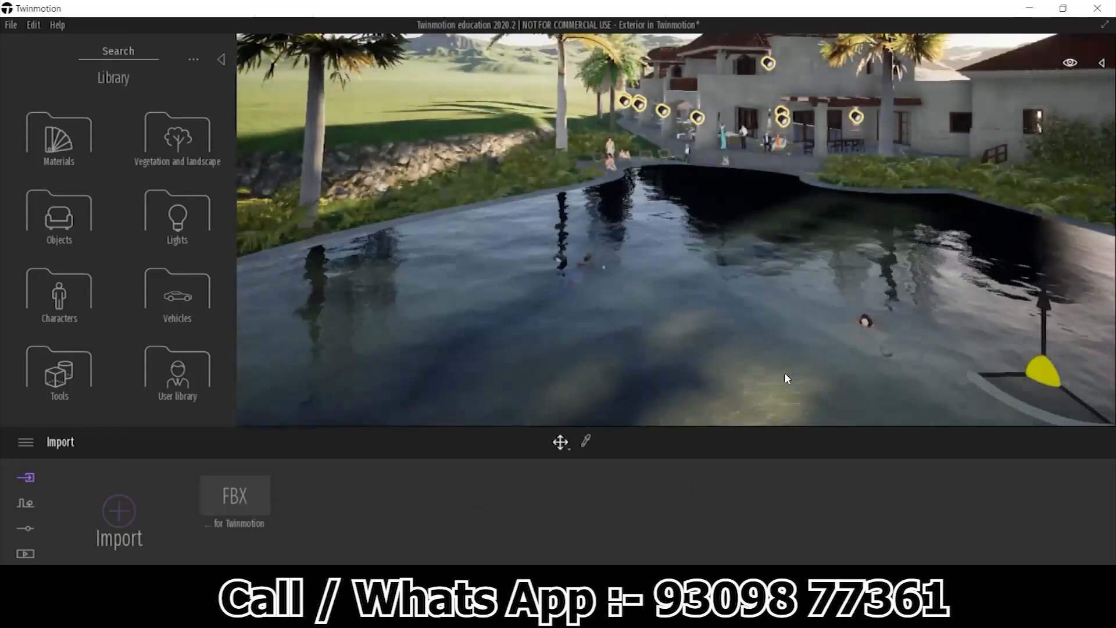
right_click_drag(818, 366, 800, 357)
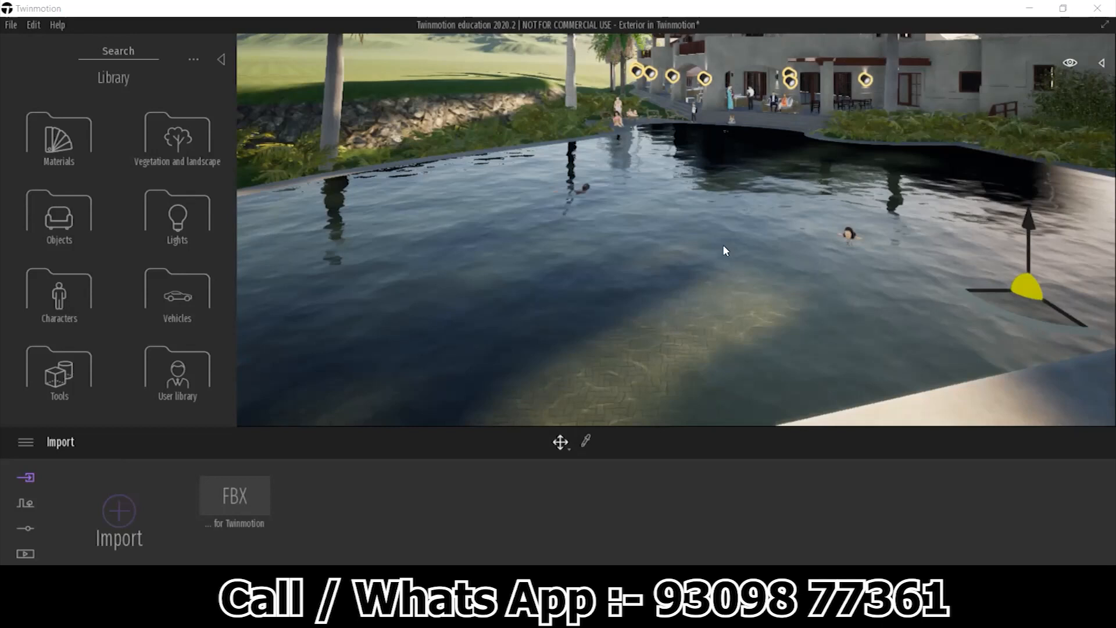
right_click_drag(717, 259, 722, 262)
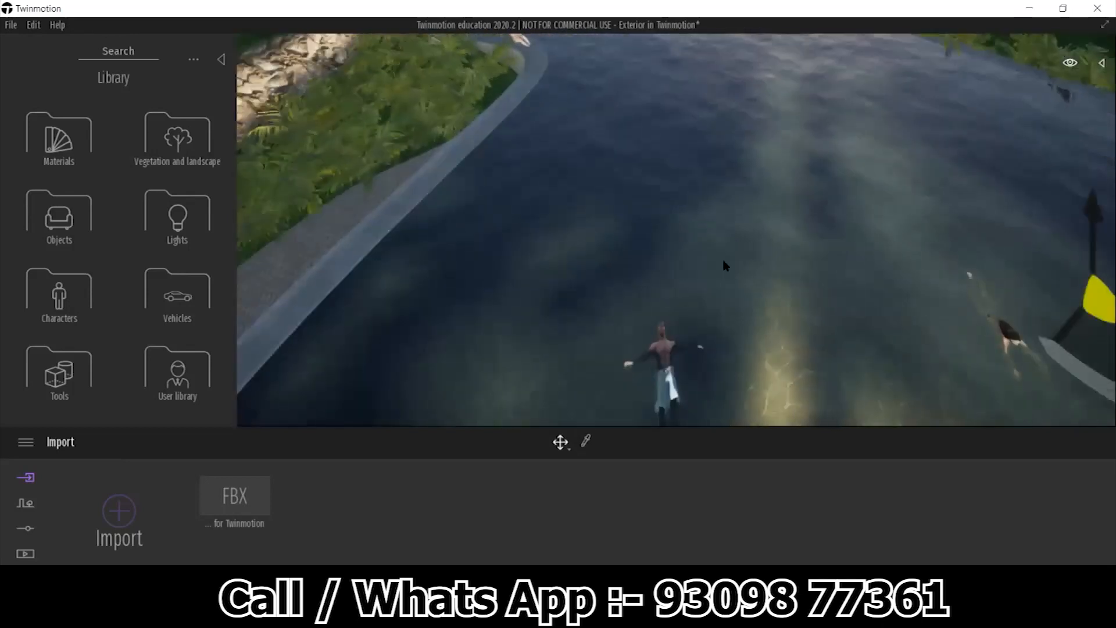
right_click_drag(932, 165, 1010, 205)
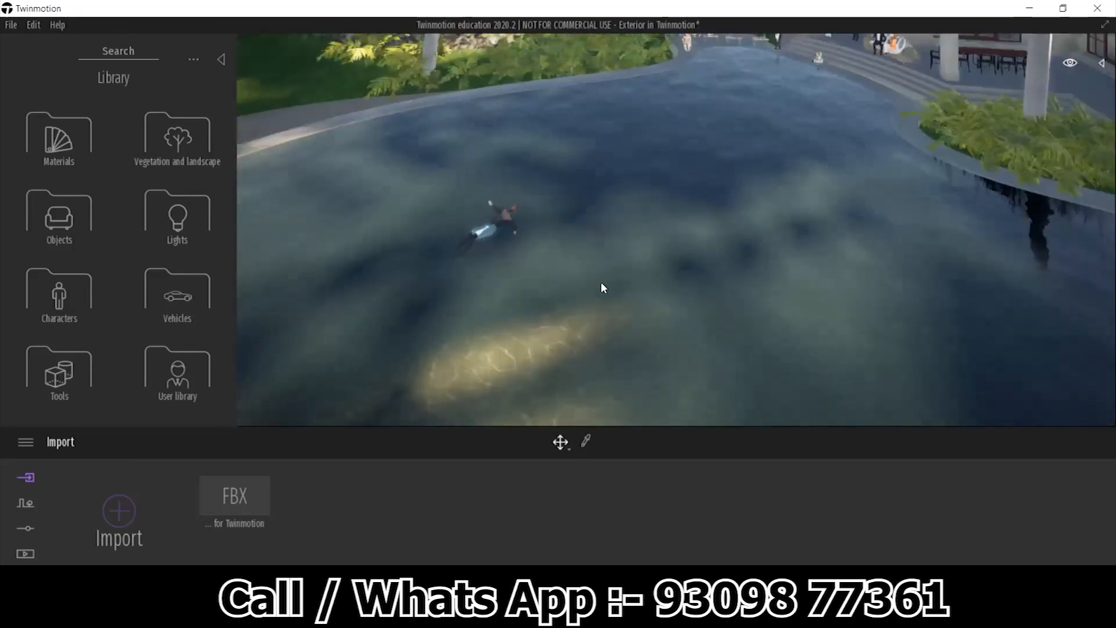
right_click_drag(692, 297, 781, 107)
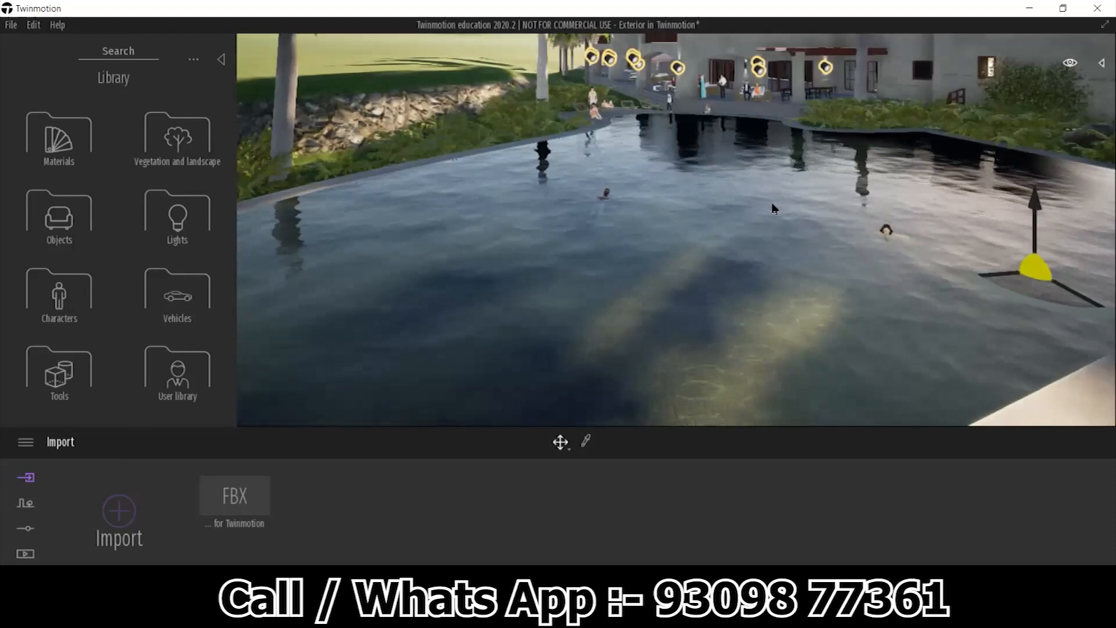
middle_click_drag(885, 174, 863, 139, "shift")
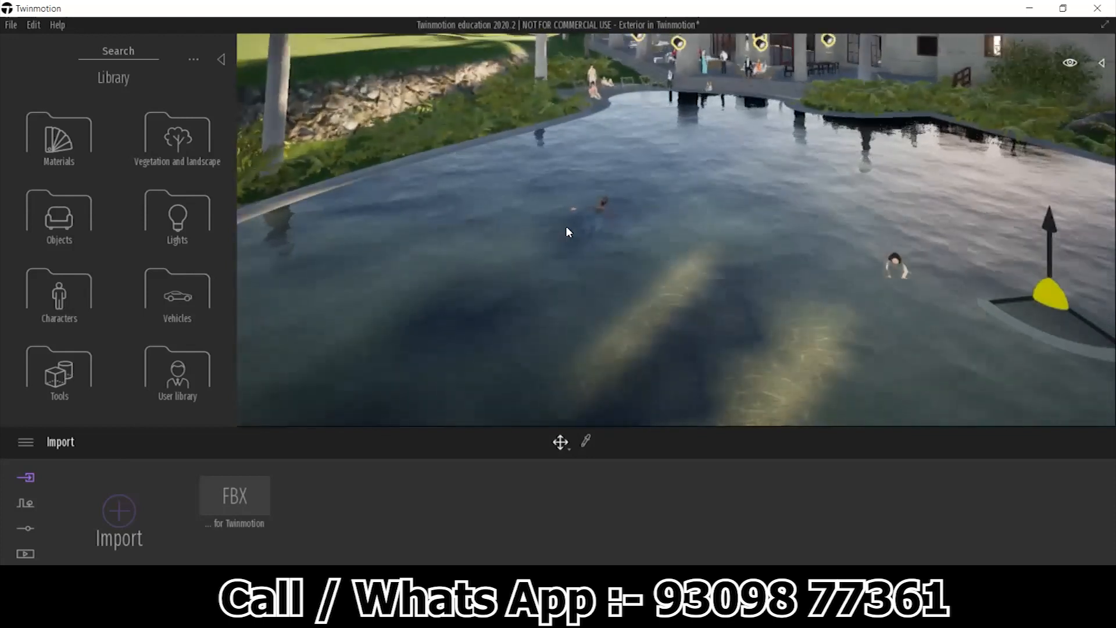
- Place a Box Reflection Probe from the reflection probe tools on the pool's water surface
left_click(62, 375)
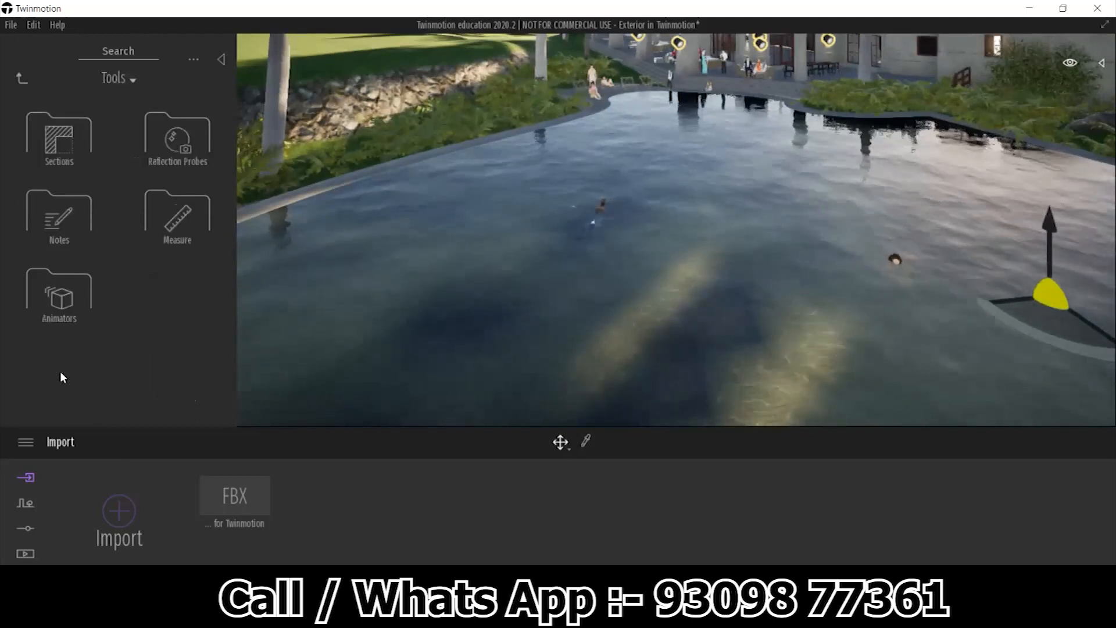
left_click(164, 155)
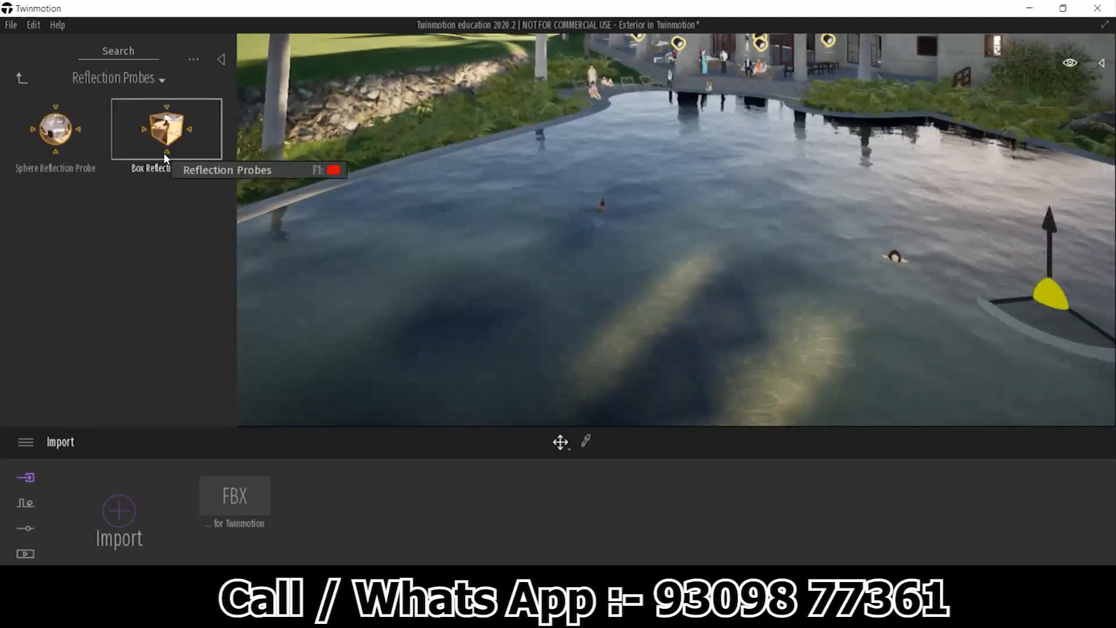
left_click_drag(164, 155, 717, 218)
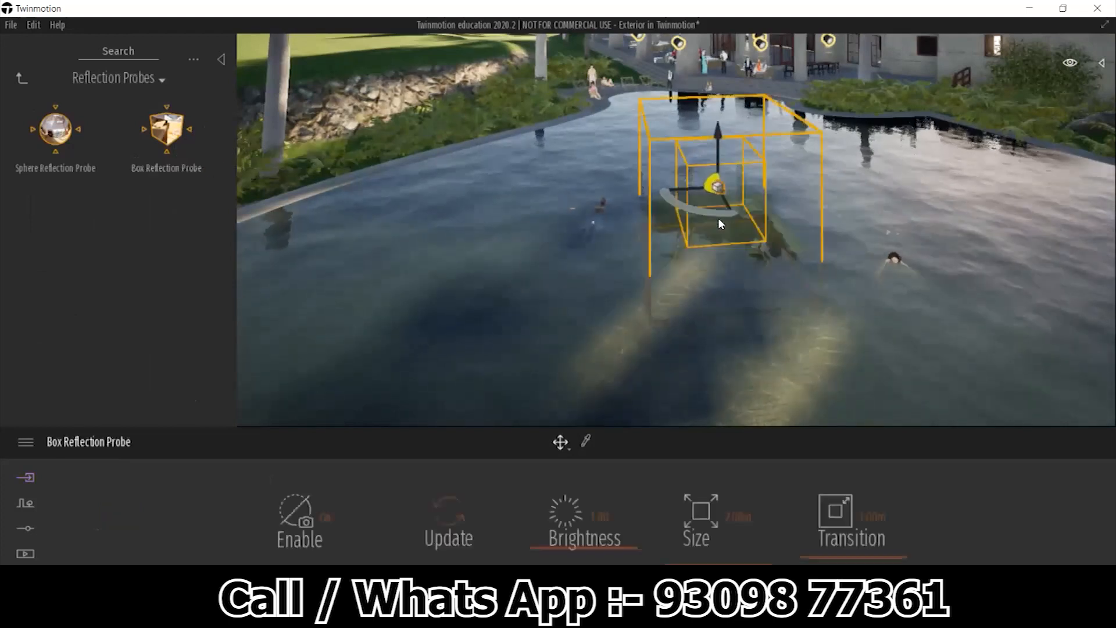
middle_click_drag(748, 267, 672, 243, "shift")
key("Escape")
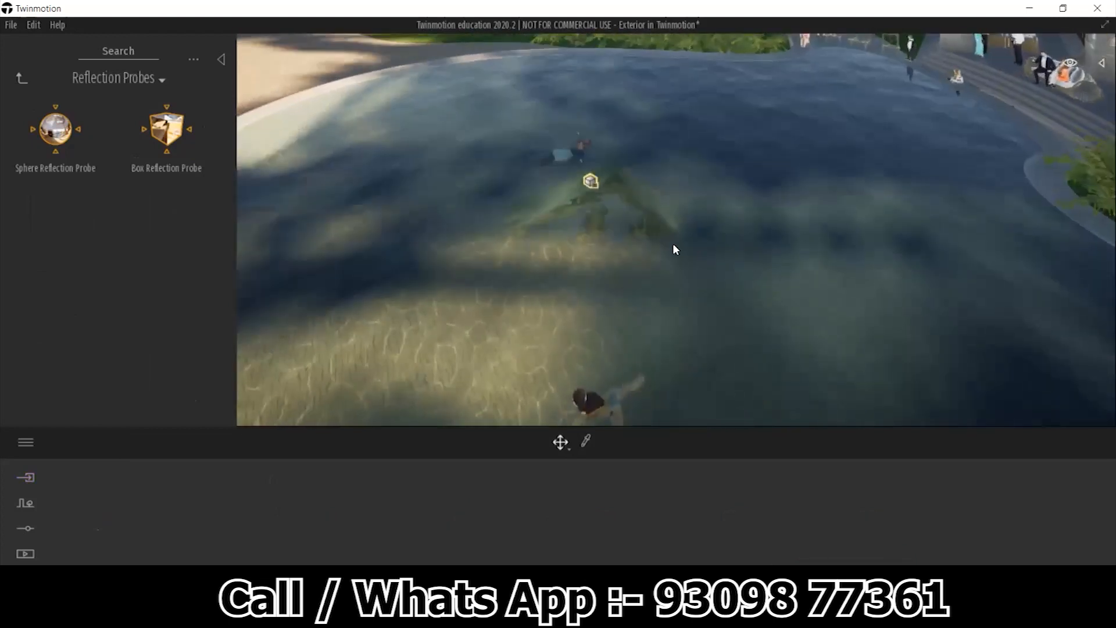
- Enlarge the pool's box reflection probe to a size of 18.73 m and inspect the reflections
scroll(530, 227, "up", 3)
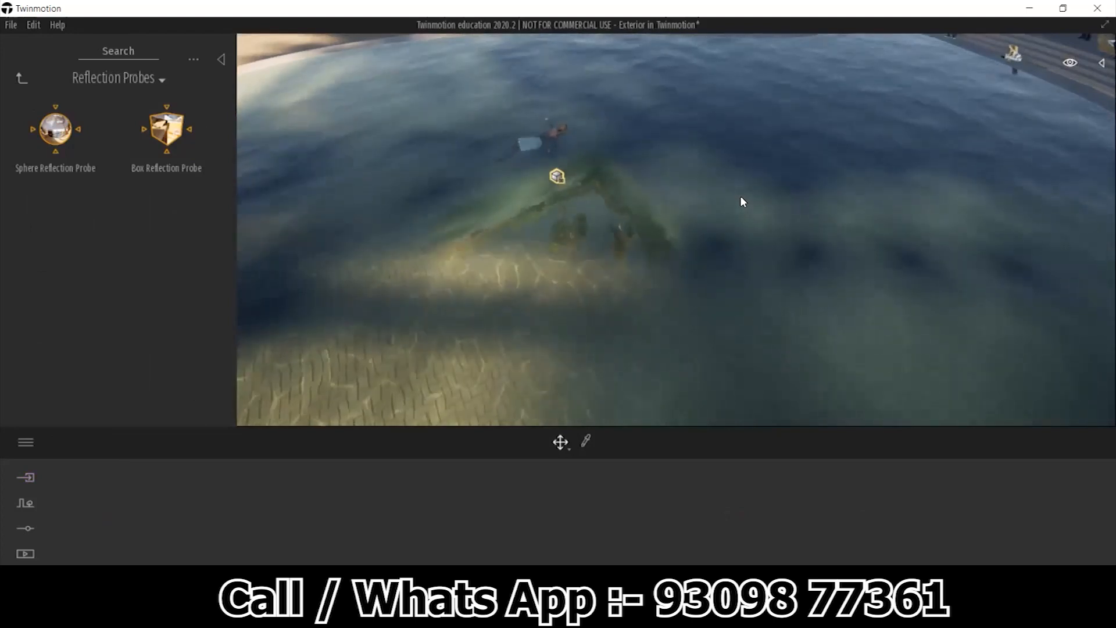
left_click(558, 178)
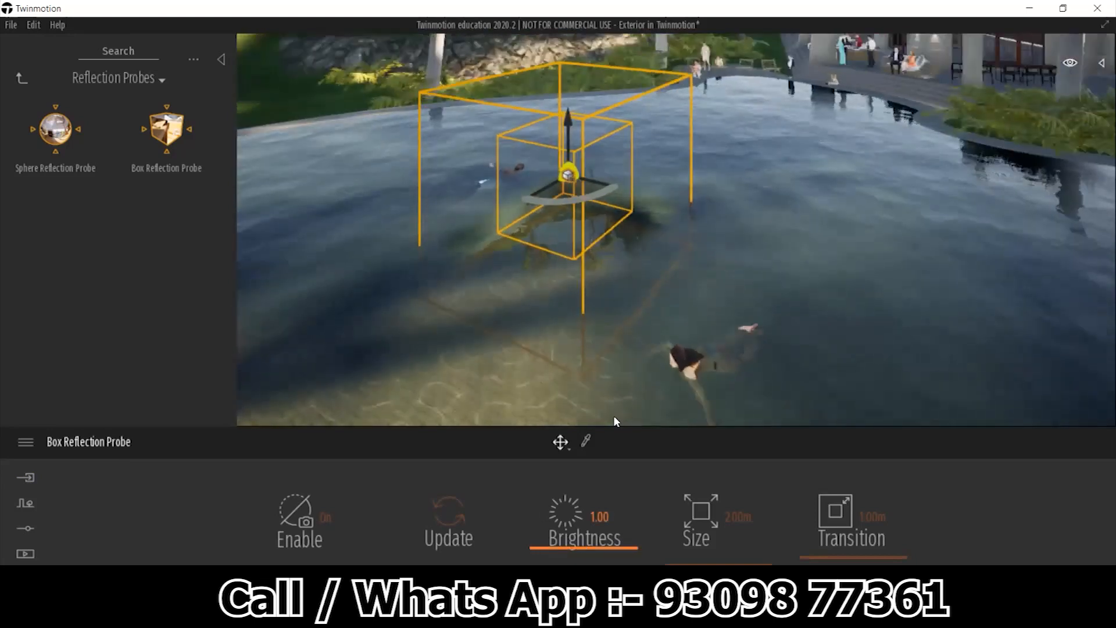
left_click(720, 556)
left_click_drag(721, 557, 734, 531)
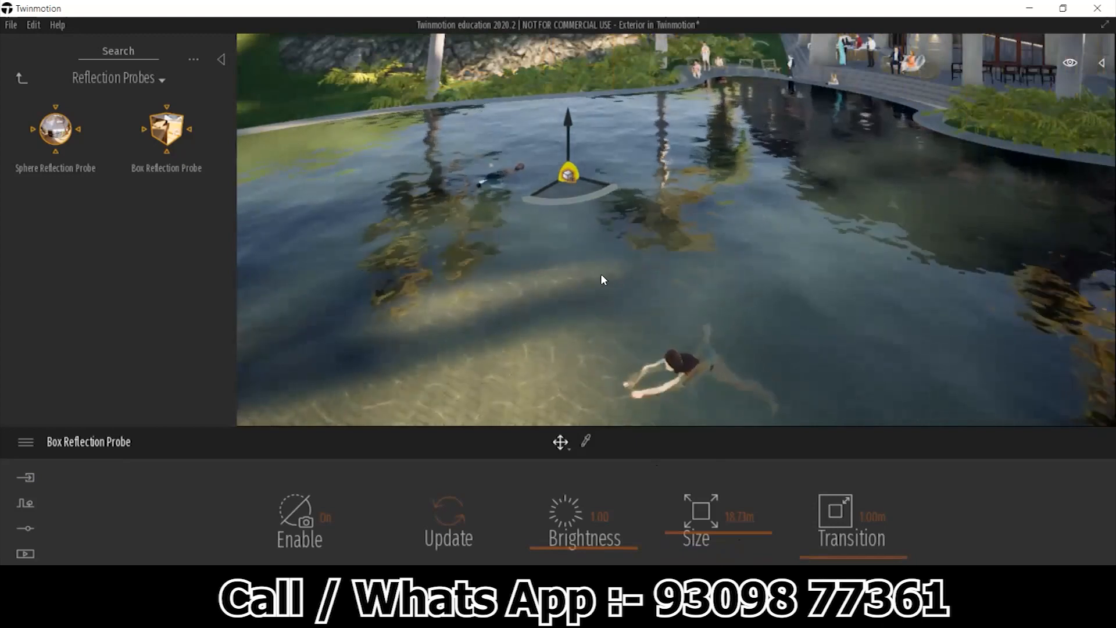
middle_click_drag(601, 274, 768, 296, "shift")
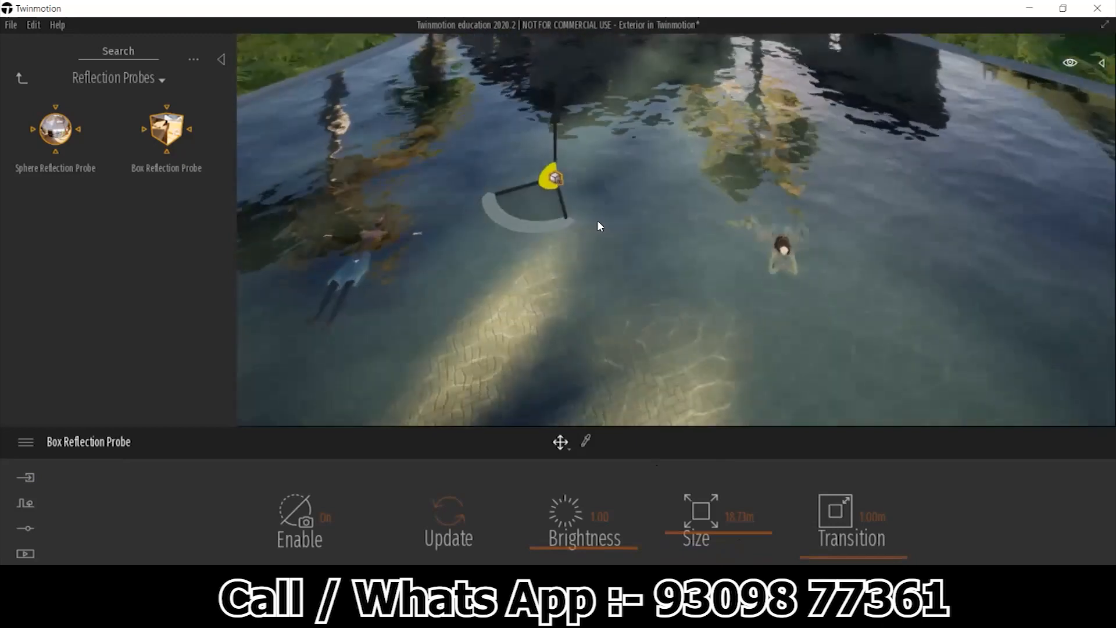
middle_click_drag(721, 178, 725, 289)
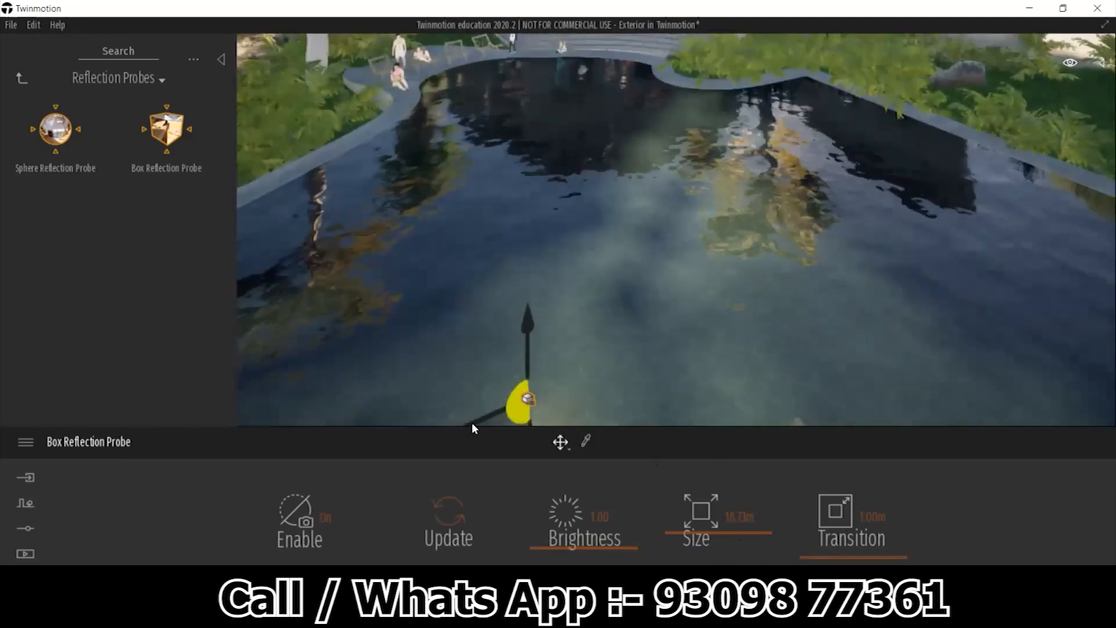
- Disable the box reflection probe and enable it again to compare the pool's reflections with and without it
left_click(326, 518)
middle_click_drag(706, 291, 665, 232, "shift")
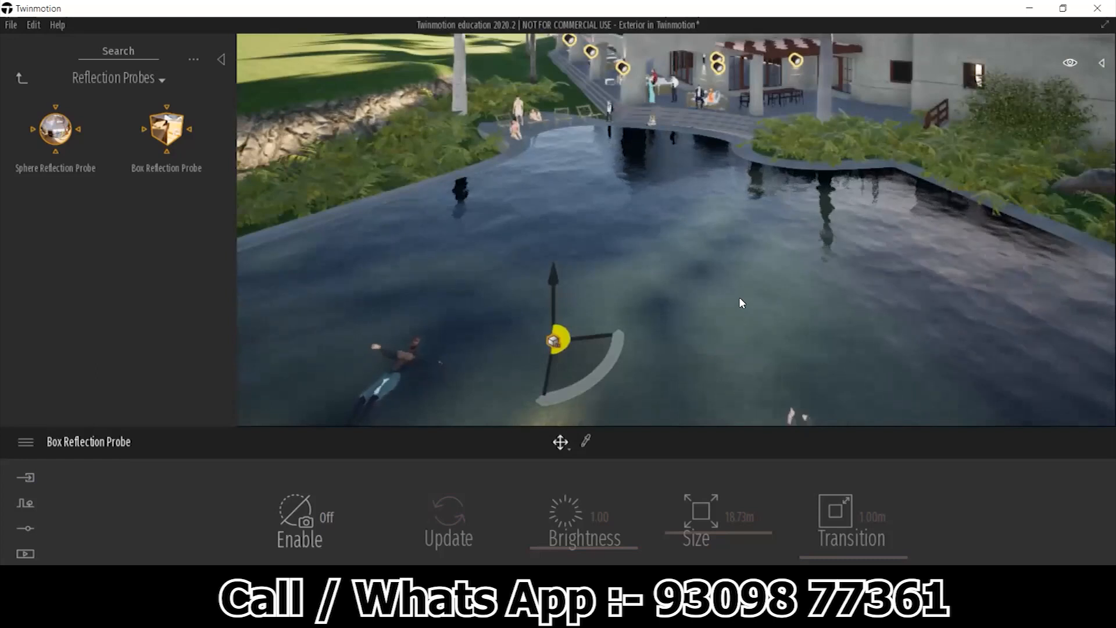
middle_click_drag(746, 297, 675, 344)
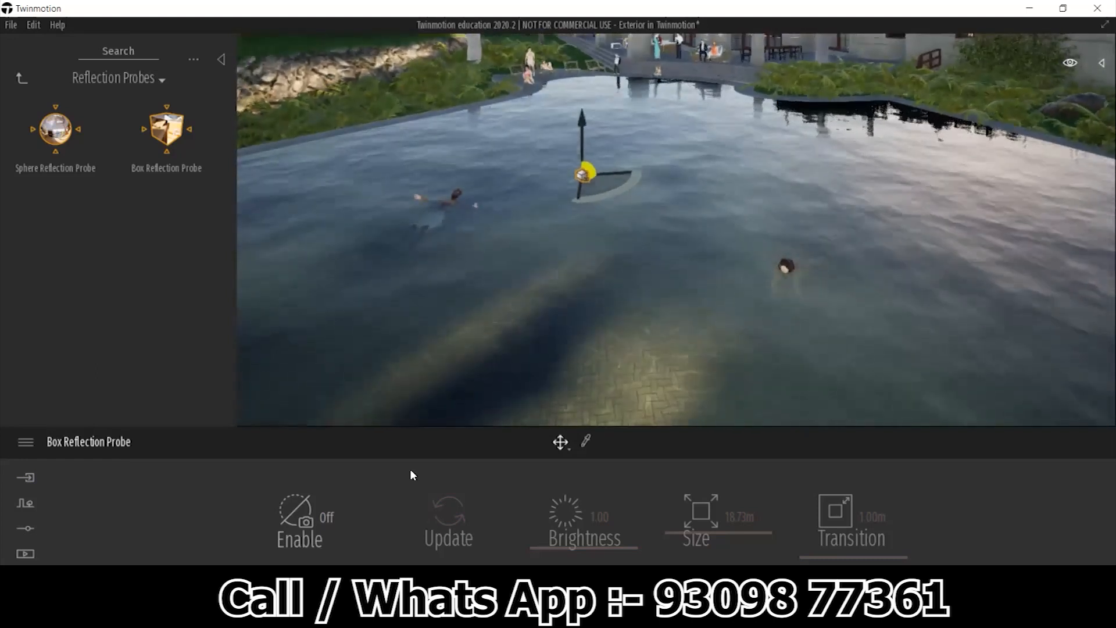
left_click(325, 518)
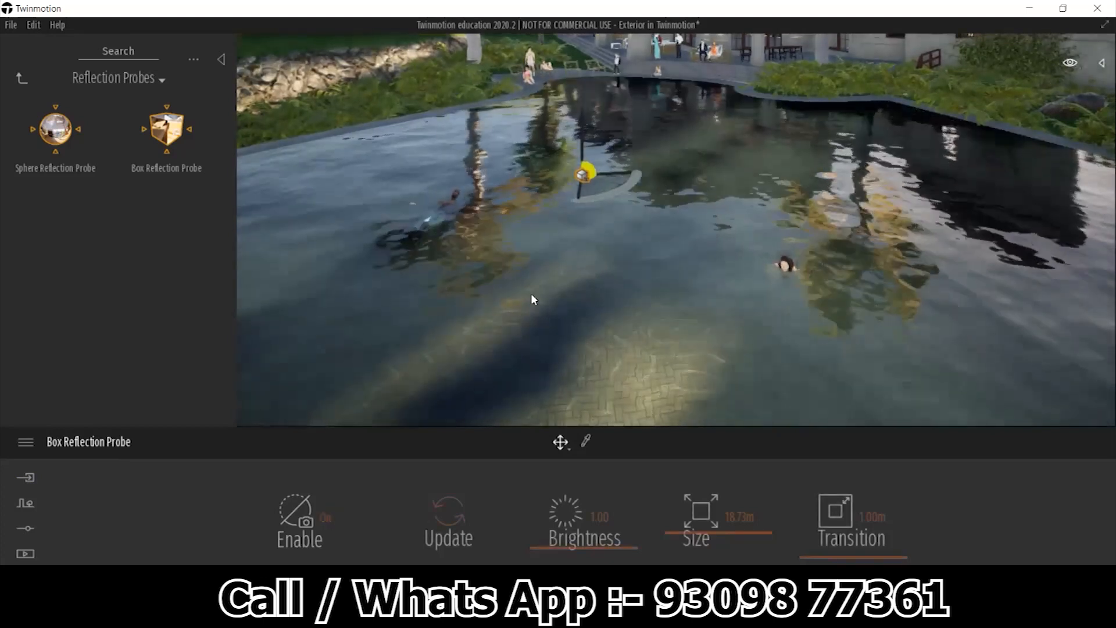
middle_click_drag(682, 299, 708, 336, "shift")
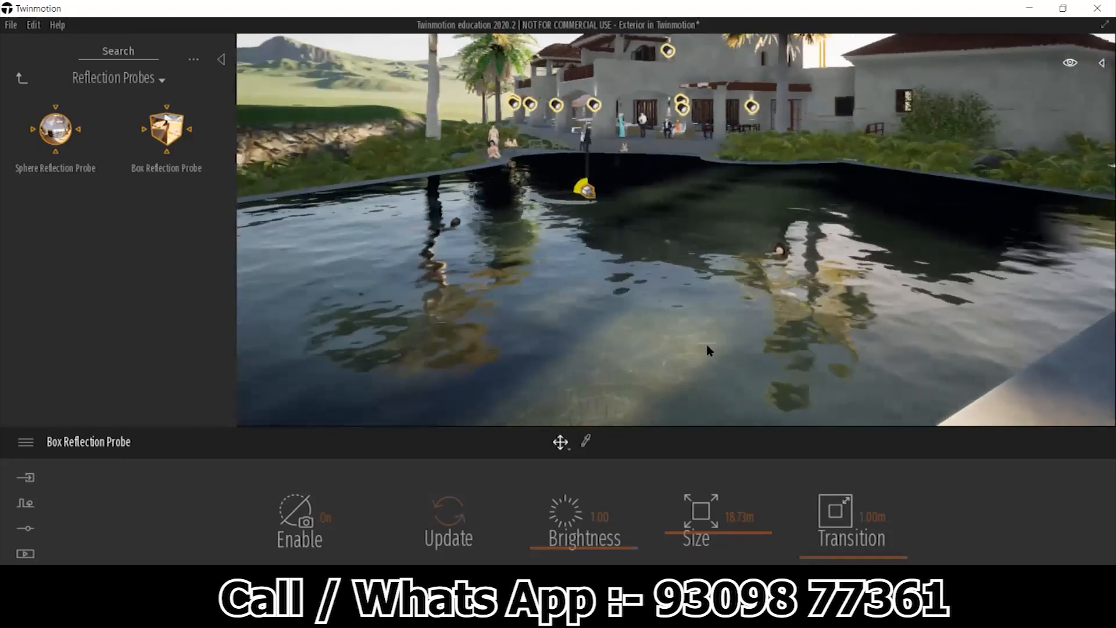
- Raise the box reflection probe's brightness to 1.77, trying a stronger setting first
left_click_drag(575, 544, 589, 513)
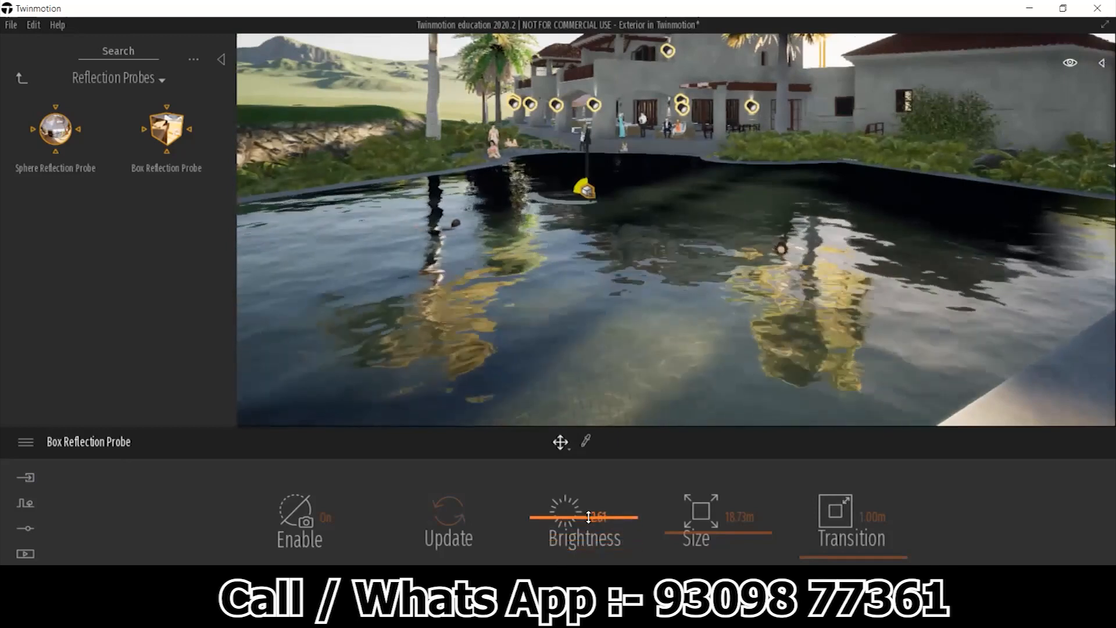
middle_click_drag(671, 286, 756, 270, "shift")
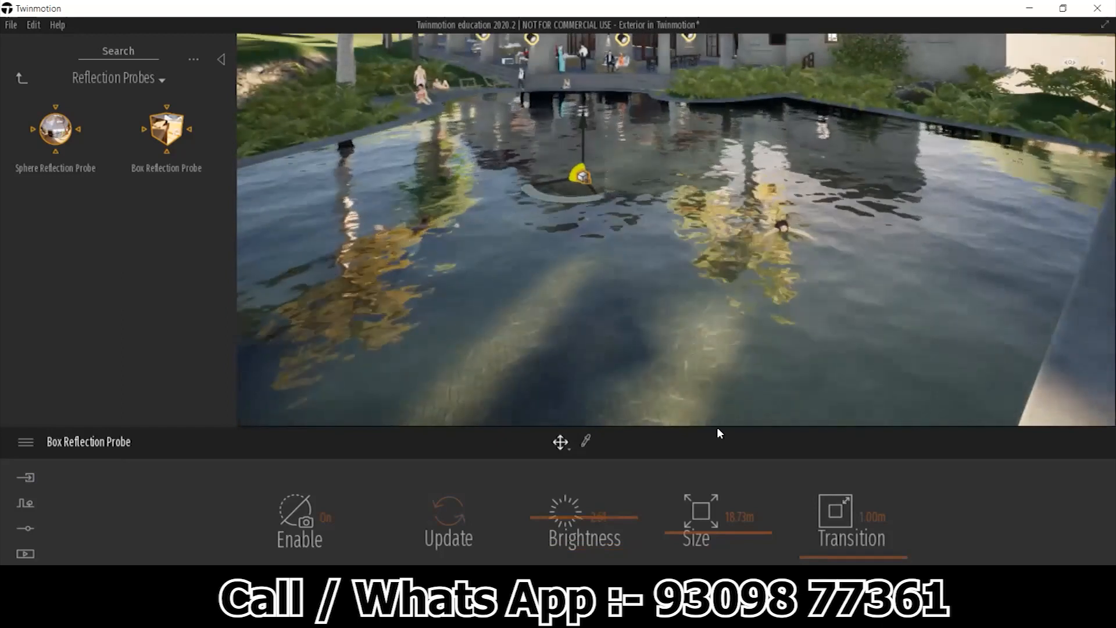
mouse_move(580, 516)
left_mouse_down()
mouse_move(574, 559)
mouse_move(577, 533)
left_mouse_up()
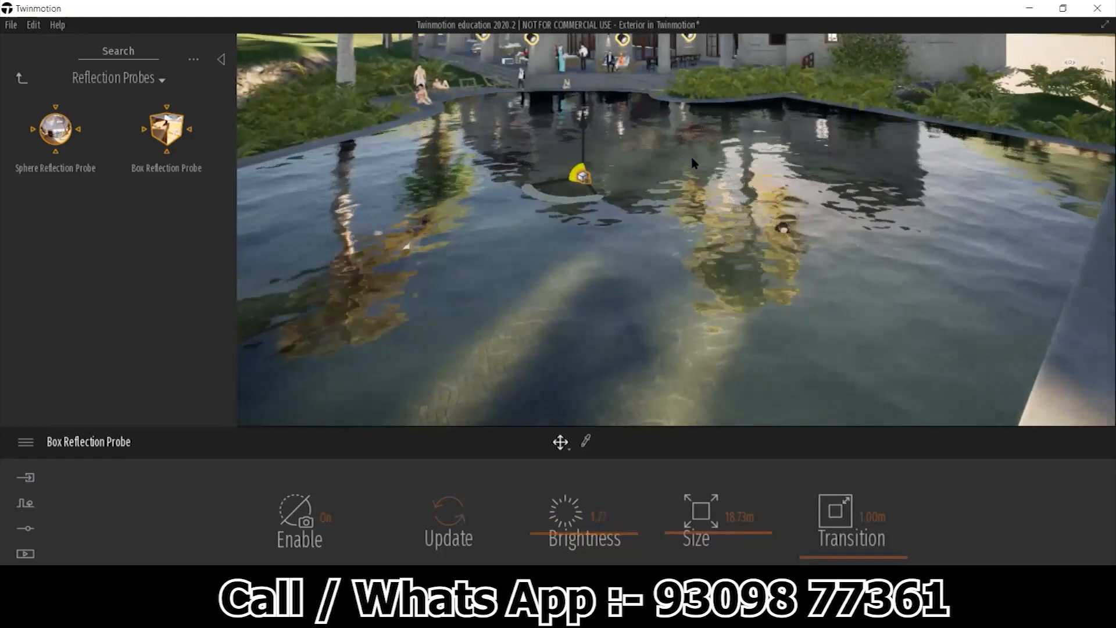
- Shift the box reflection probe slightly across the pool's water surface
middle_click_drag(692, 161, 667, 317)
scroll(760, 310, "down", 5)
scroll(668, 317, "up", 4)
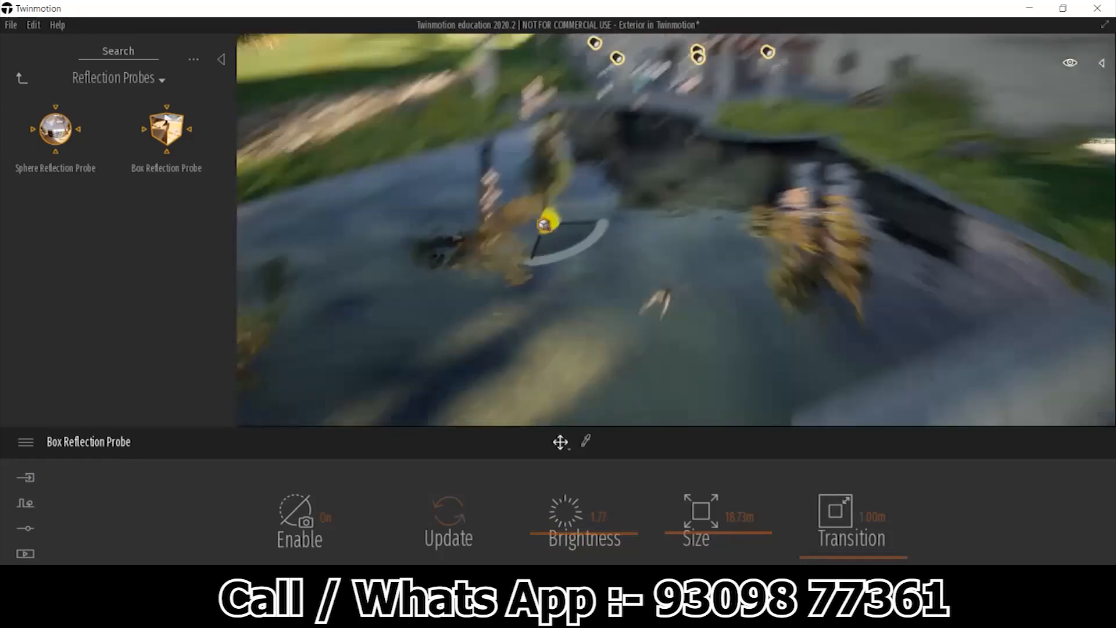
left_click_drag(567, 239, 548, 254)
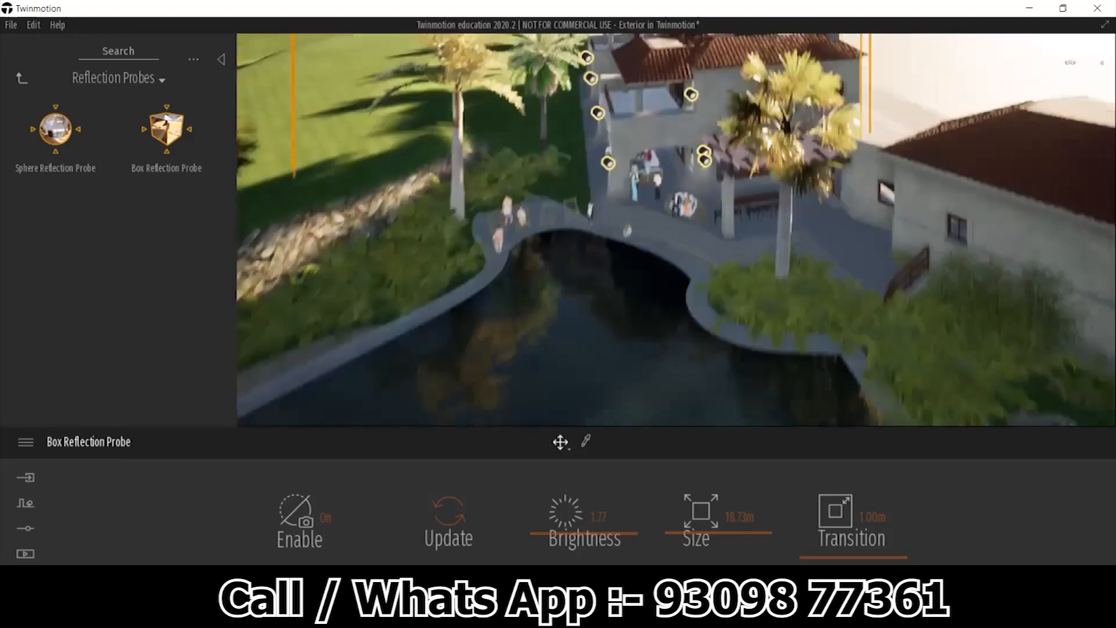
- Examine the pool's reflections from a low viewpoint over the water and approach the villa's covered patio
right_click_drag(604, 262, 678, 227)
scroll(642, 250, "up", 3)
scroll(617, 248, "up", 4)
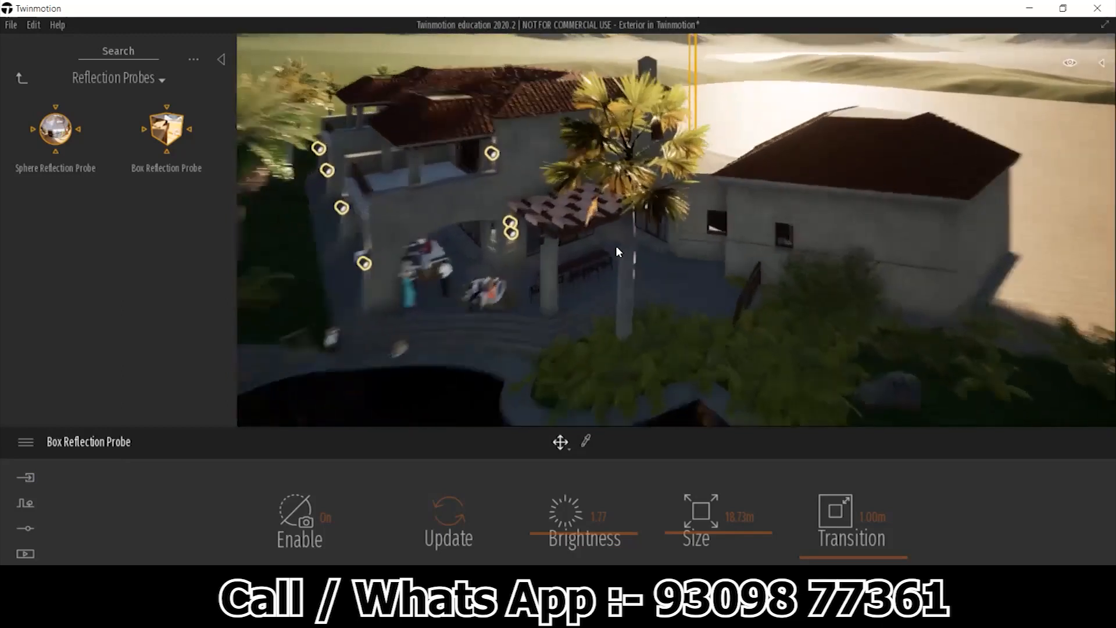
right_click_drag(599, 264, 557, 326)
middle_click_drag(557, 327, 562, 309)
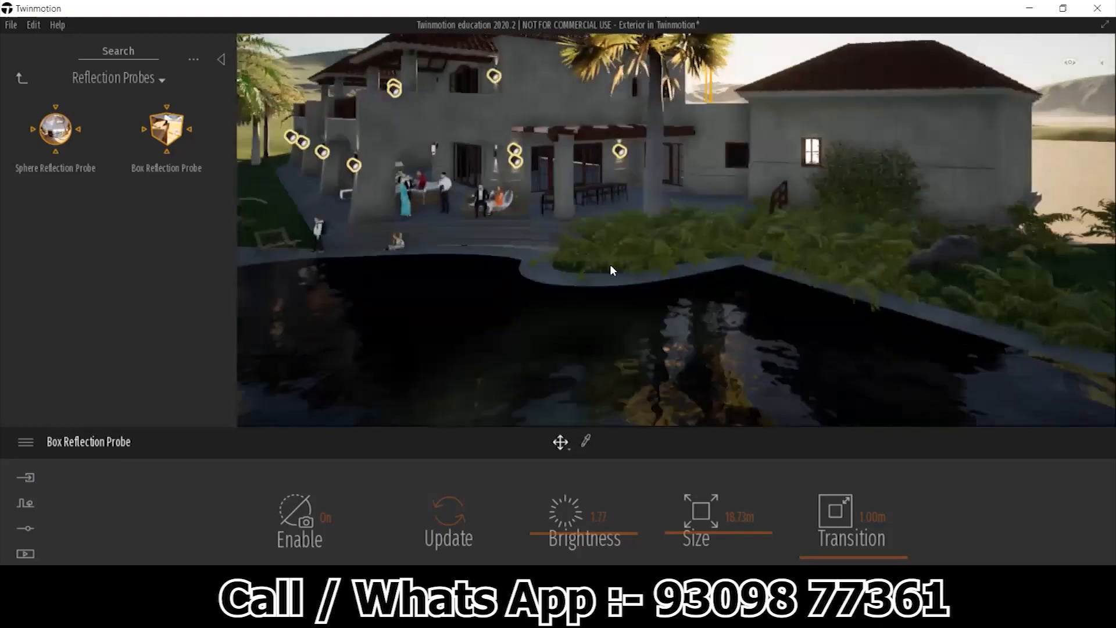
scroll(640, 222, "up", 3)
scroll(641, 222, "up", 5)
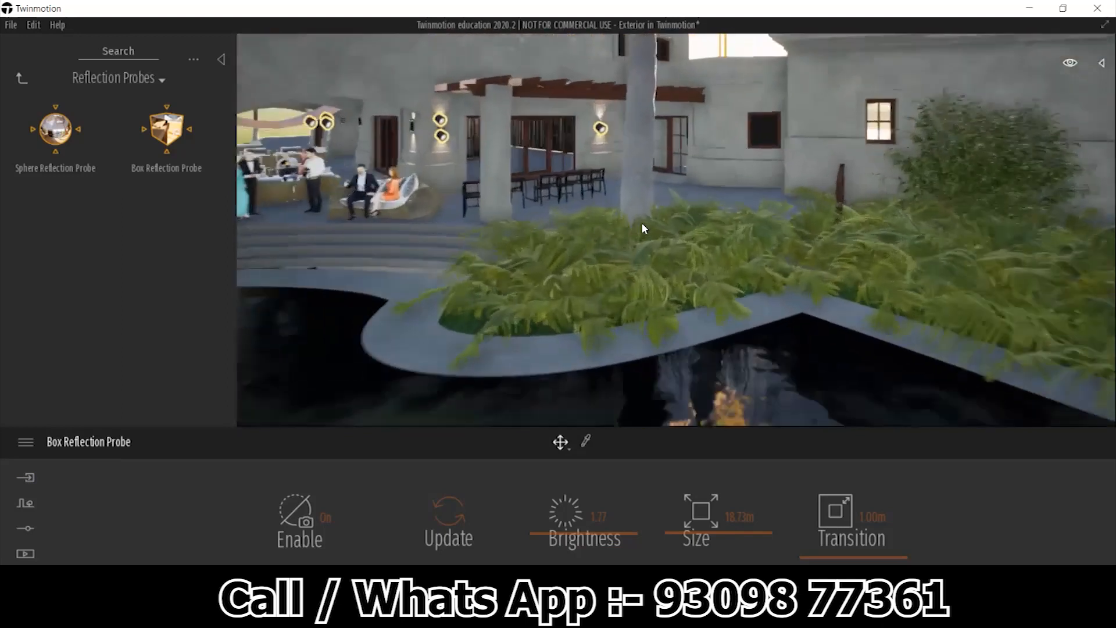
scroll(730, 257, "up", 3)
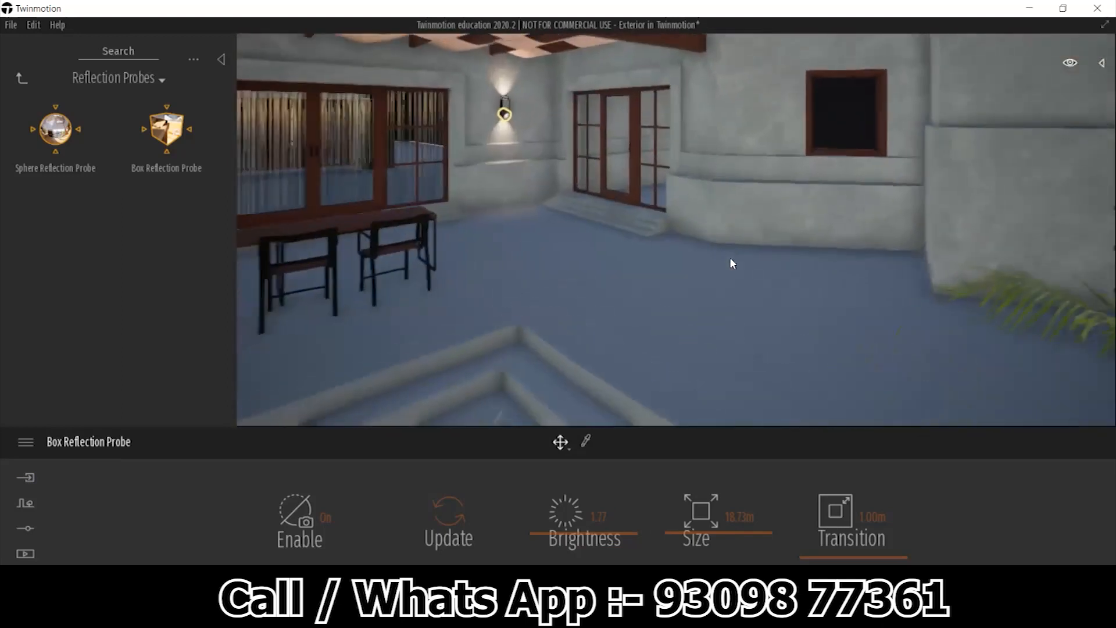
- Place one Chamfer Box primitive on the patio floor in front of the doors
left_click(21, 78)
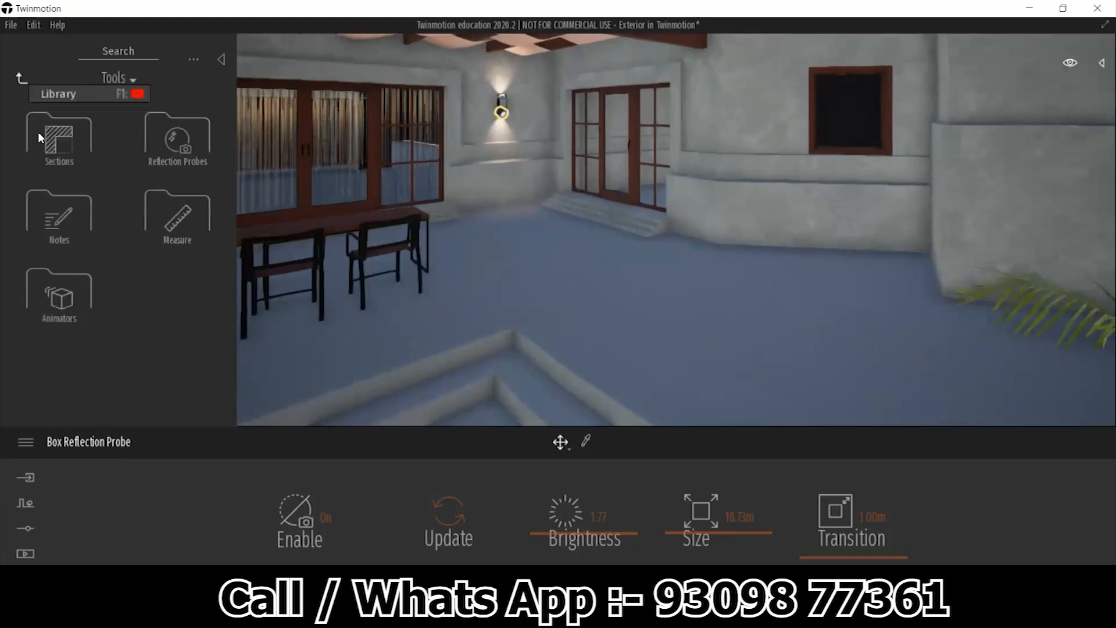
left_click(20, 77)
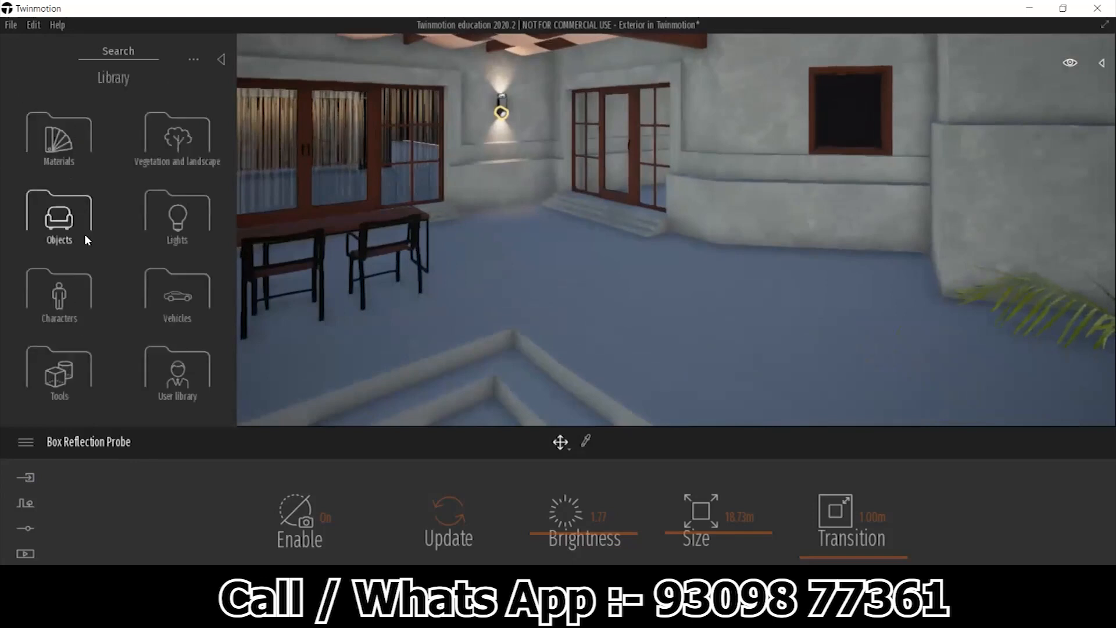
left_click(61, 217)
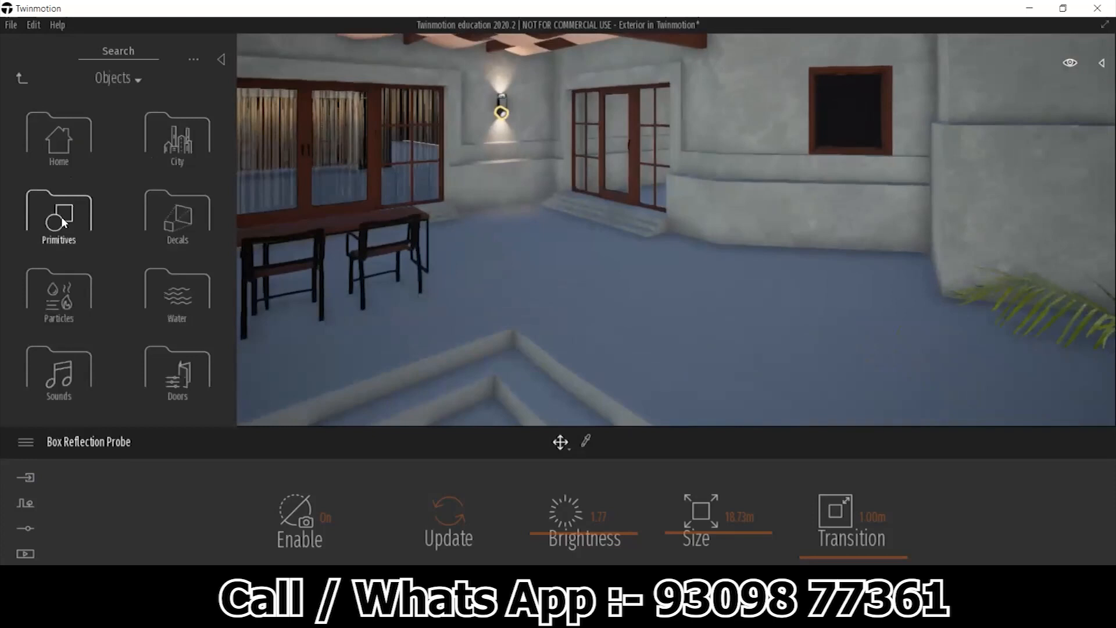
left_click(61, 217)
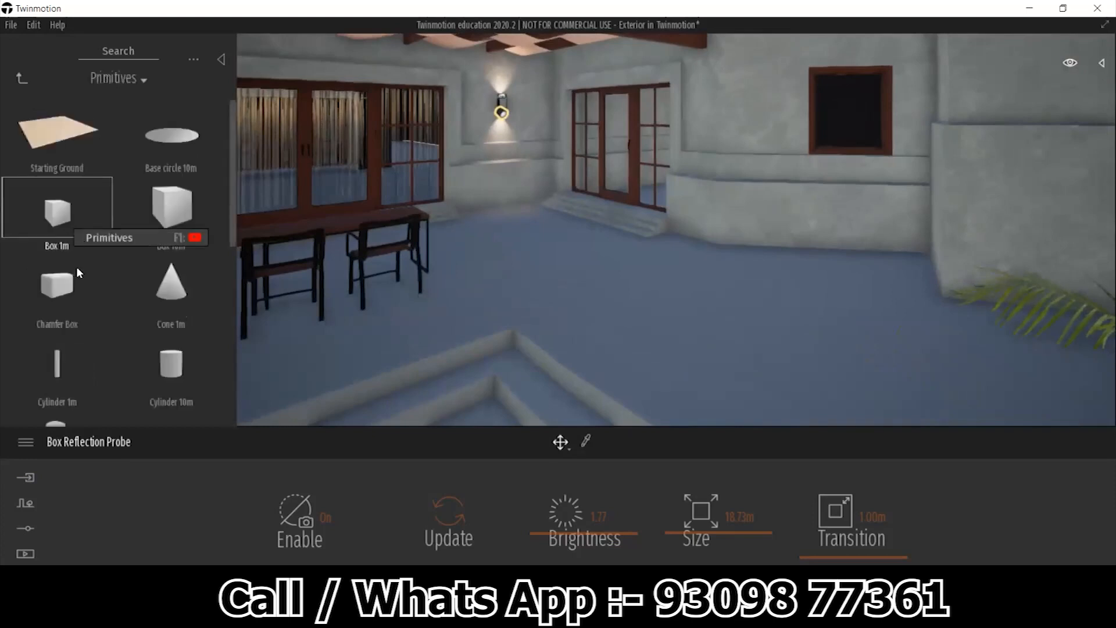
left_click_drag(57, 285, 660, 309)
left_click(654, 303)
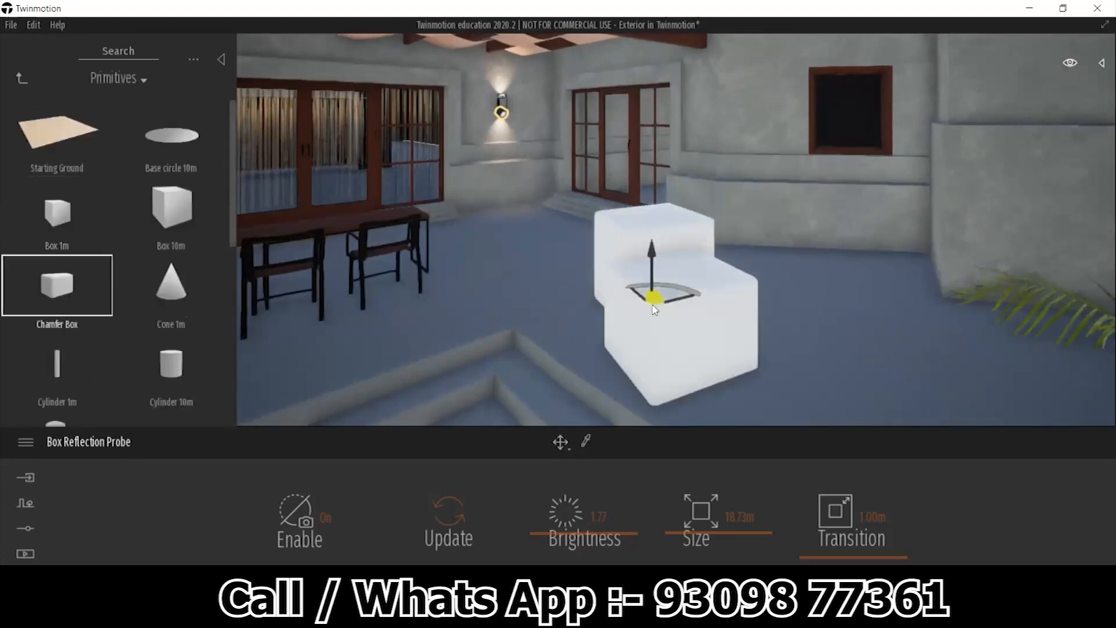
key("Escape")
- Scale the chamfer box into a tall, thin upright slab, reducing its thickness to about 0.15
left_click(633, 282)
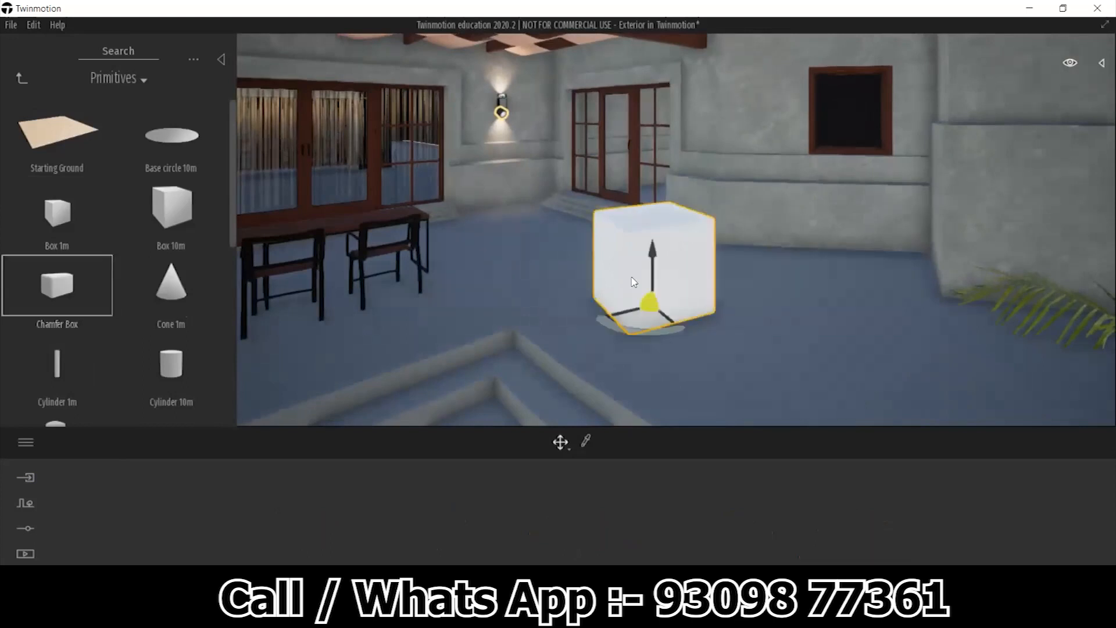
key("space")
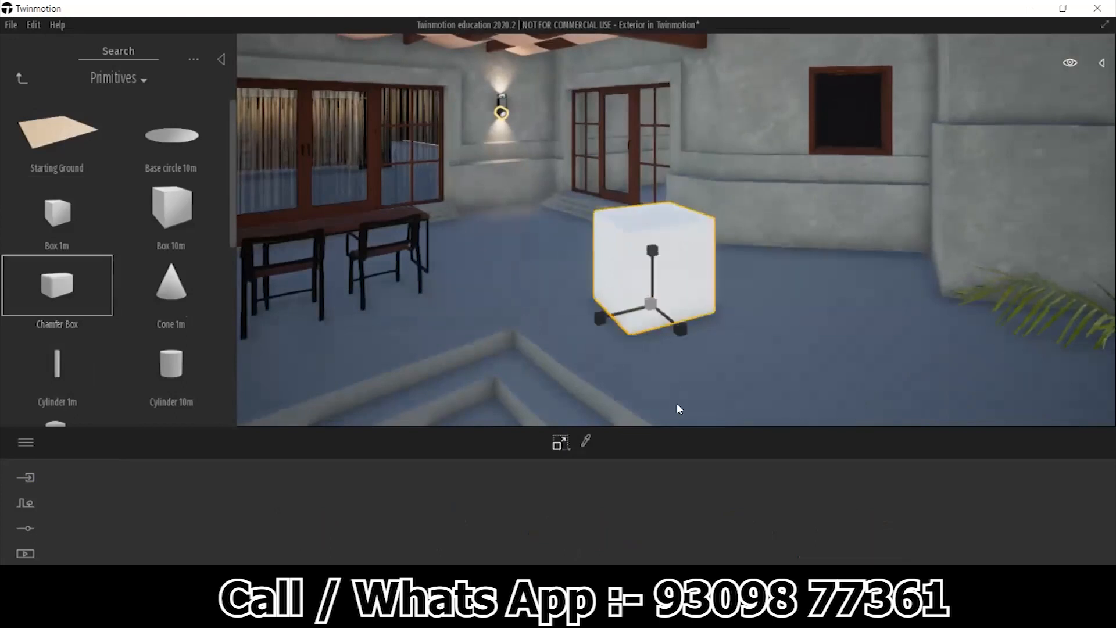
left_click_drag(681, 333, 371, 103)
left_click_drag(652, 251, 619, 282)
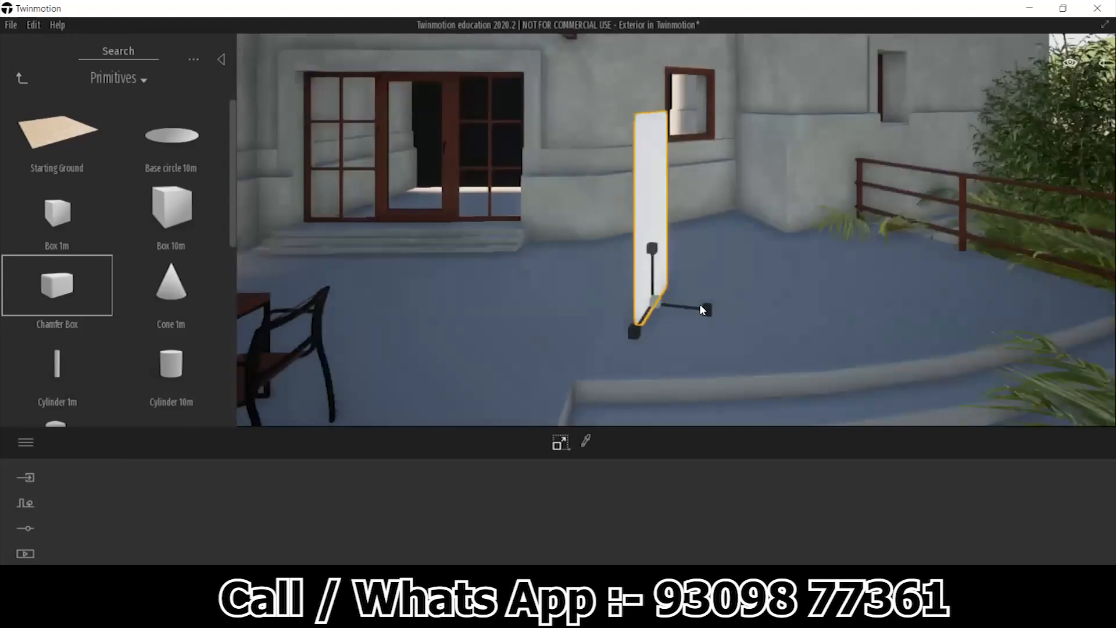
left_click_drag(705, 312, 449, 293)
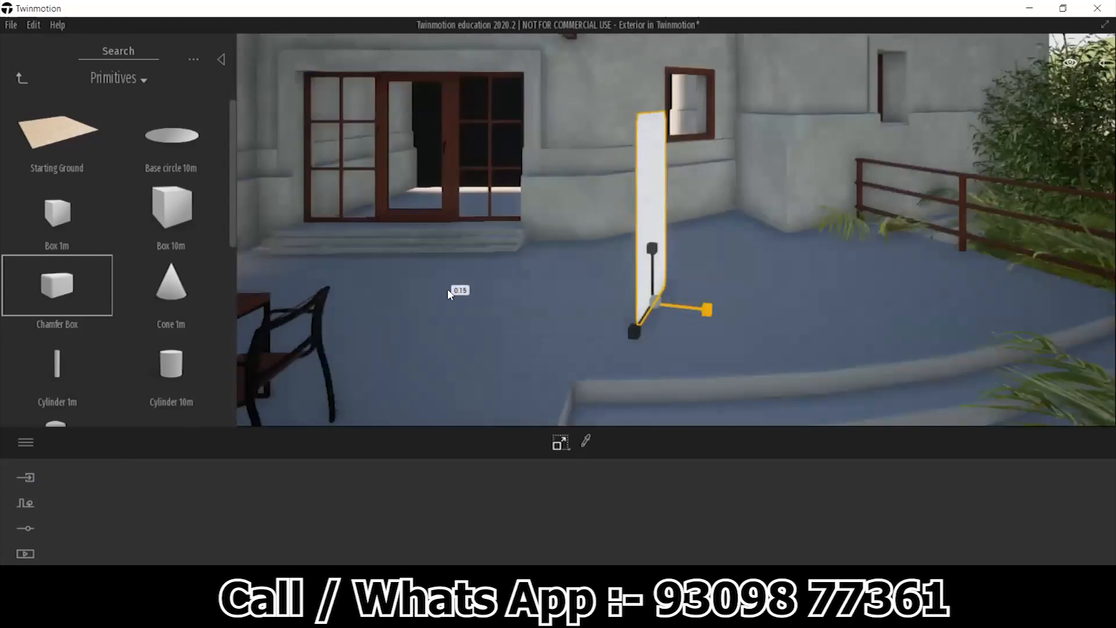
middle_click_drag(765, 337, 628, 354, "shift")
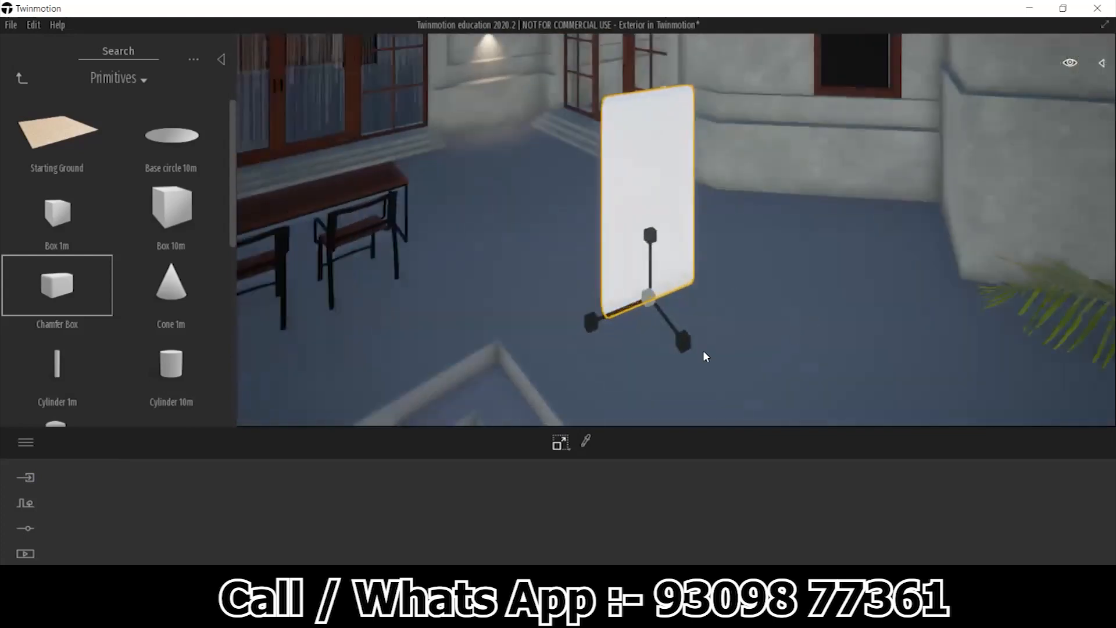
middle_click_drag(674, 292, 794, 242, "shift")
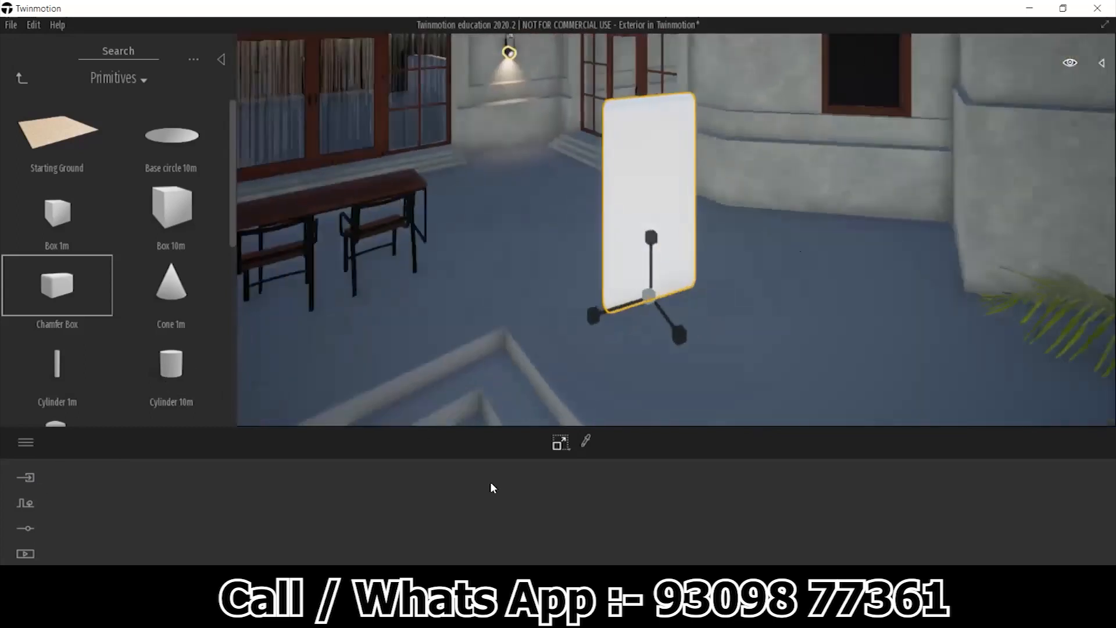
- Pick the slab's material and set its reflection to 100% and its scale to 0.92
left_click(585, 442)
left_click(661, 163)
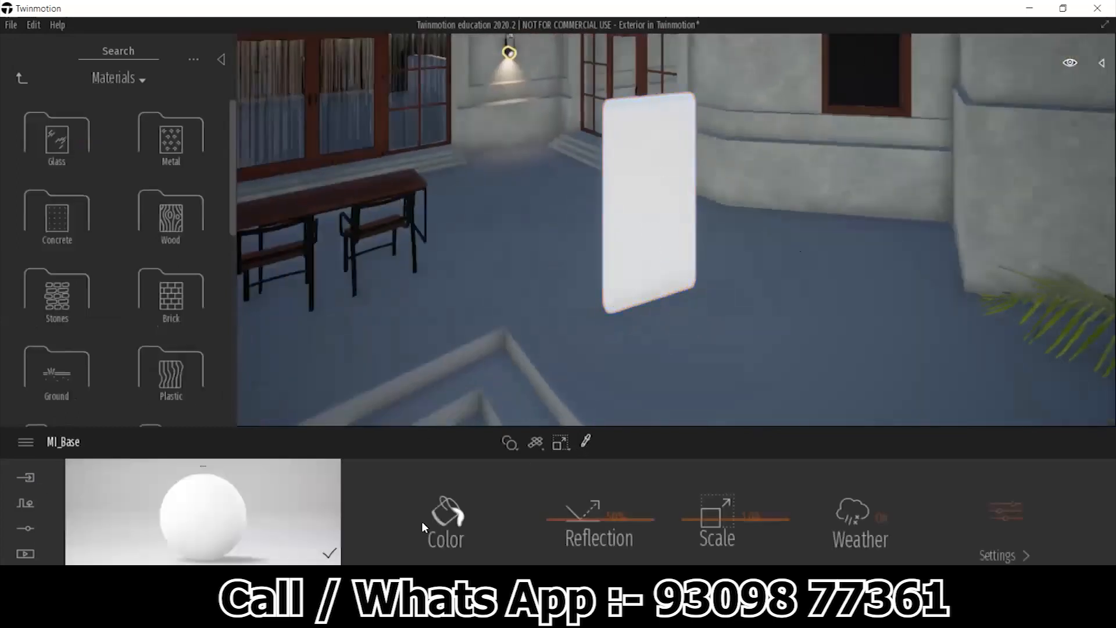
left_click(612, 516)
key("BackSpace")
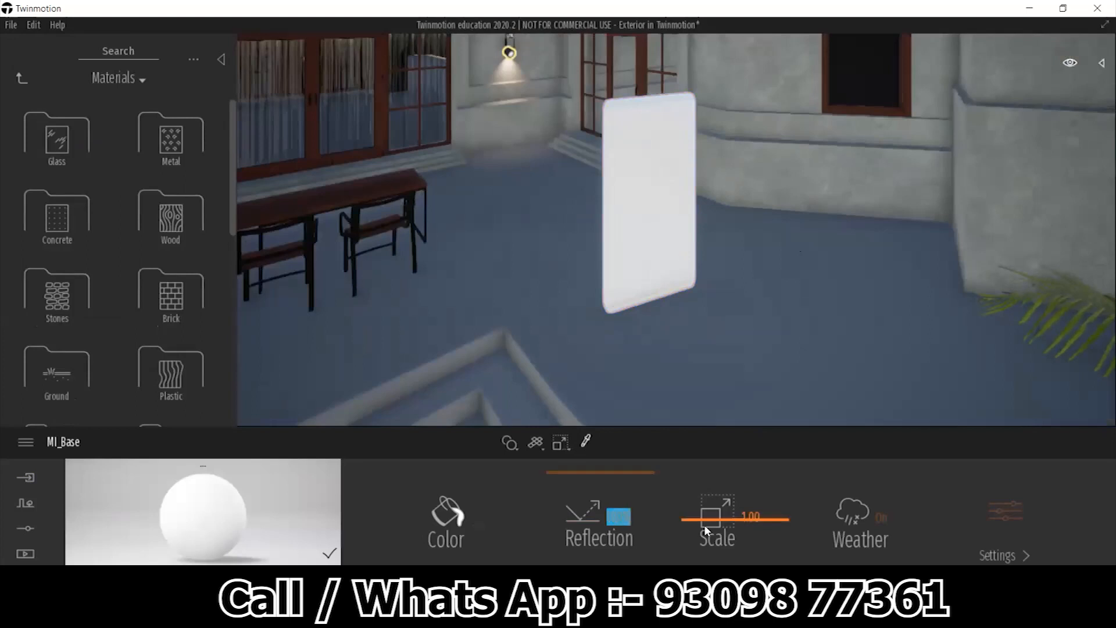
left_click_drag(732, 517, 737, 521)
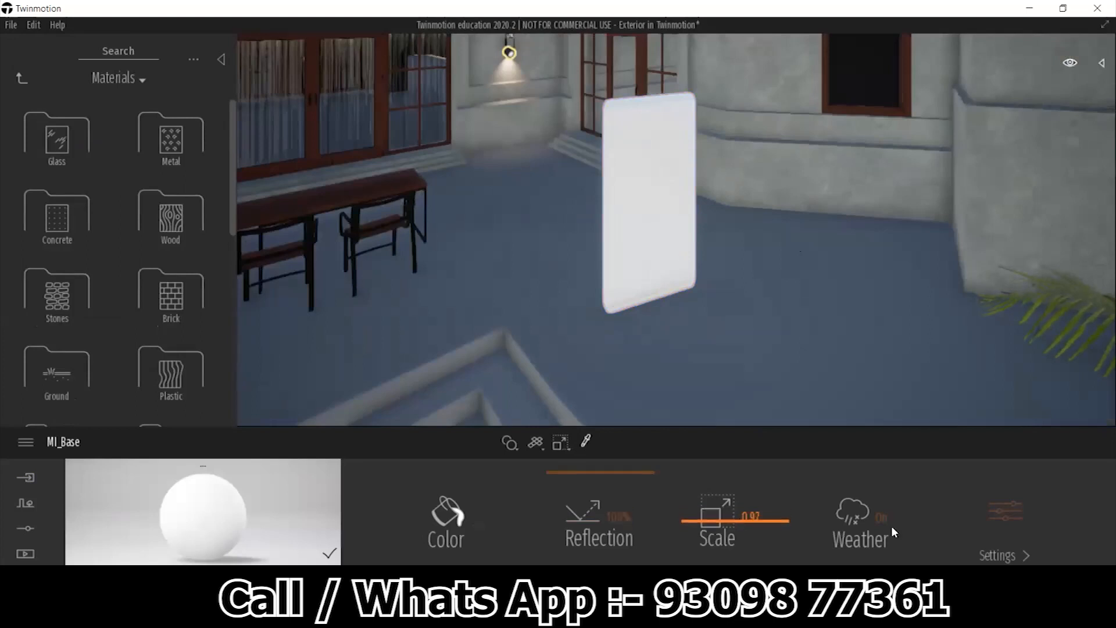
- Turn on metalness for the slab's material so that it acts as a mirror
left_click(1002, 511)
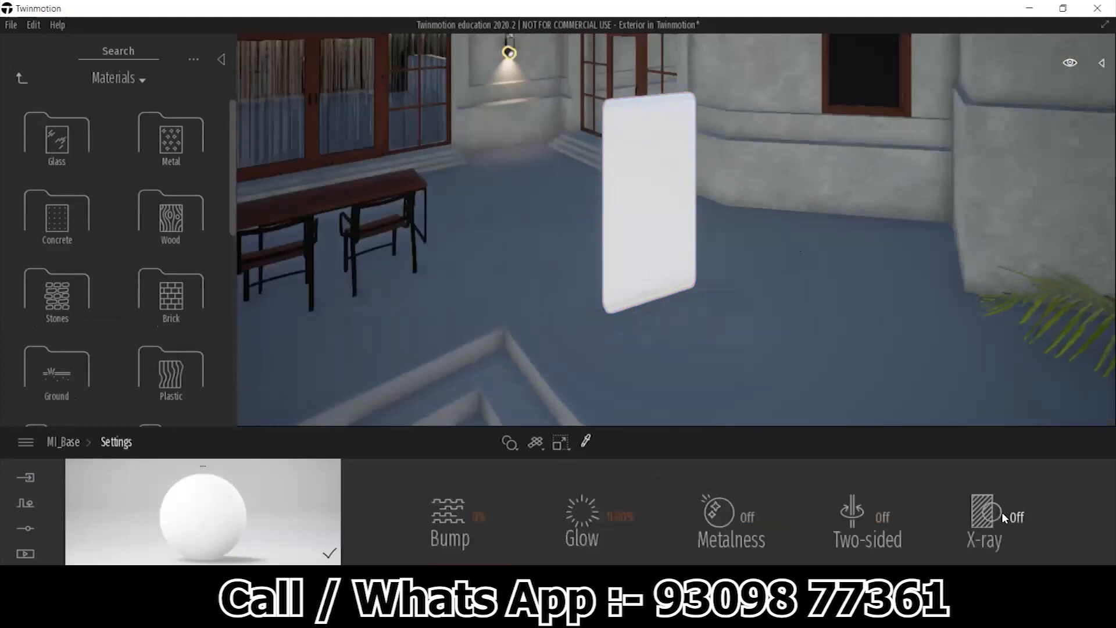
left_click(746, 519)
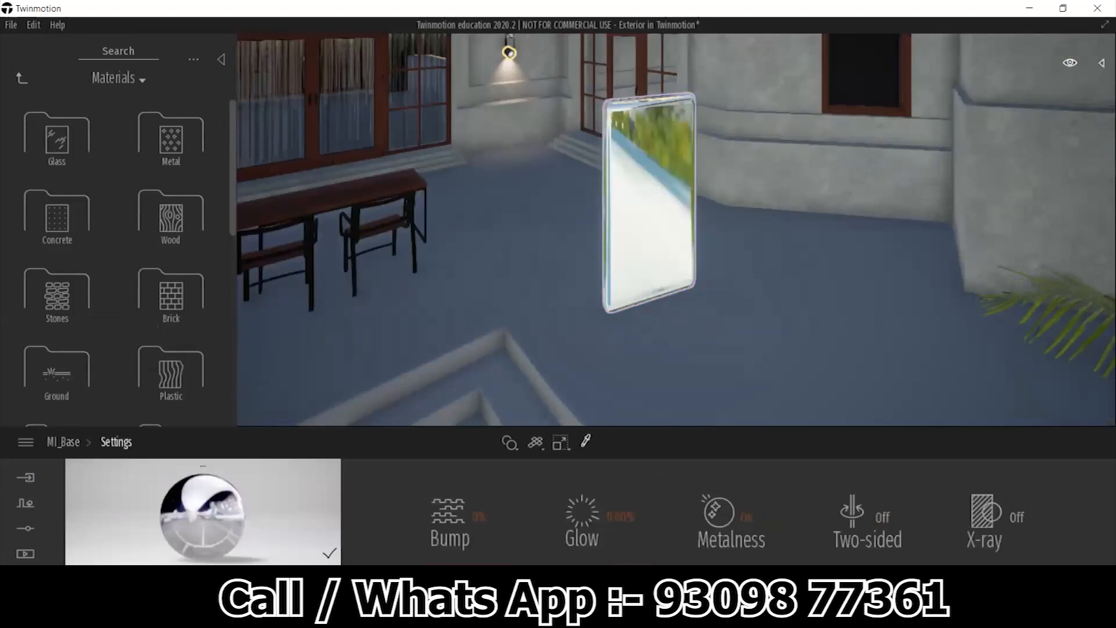
right_click_drag(726, 302, 770, 323)
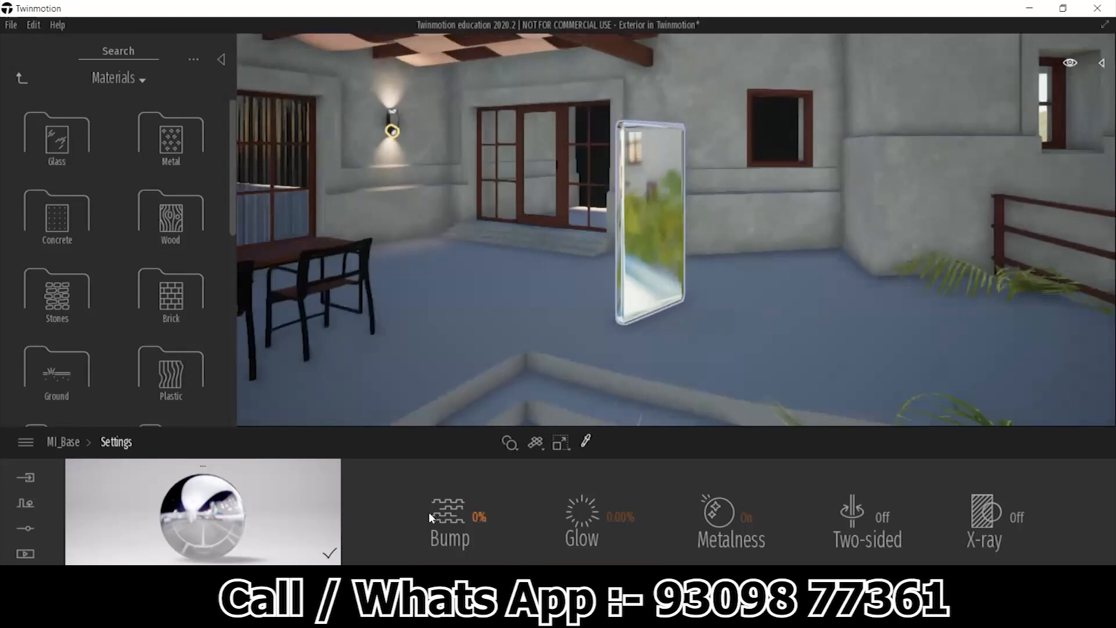
- Place a box reflection probe on the patio floor in front of the mirror slab
left_click(22, 77)
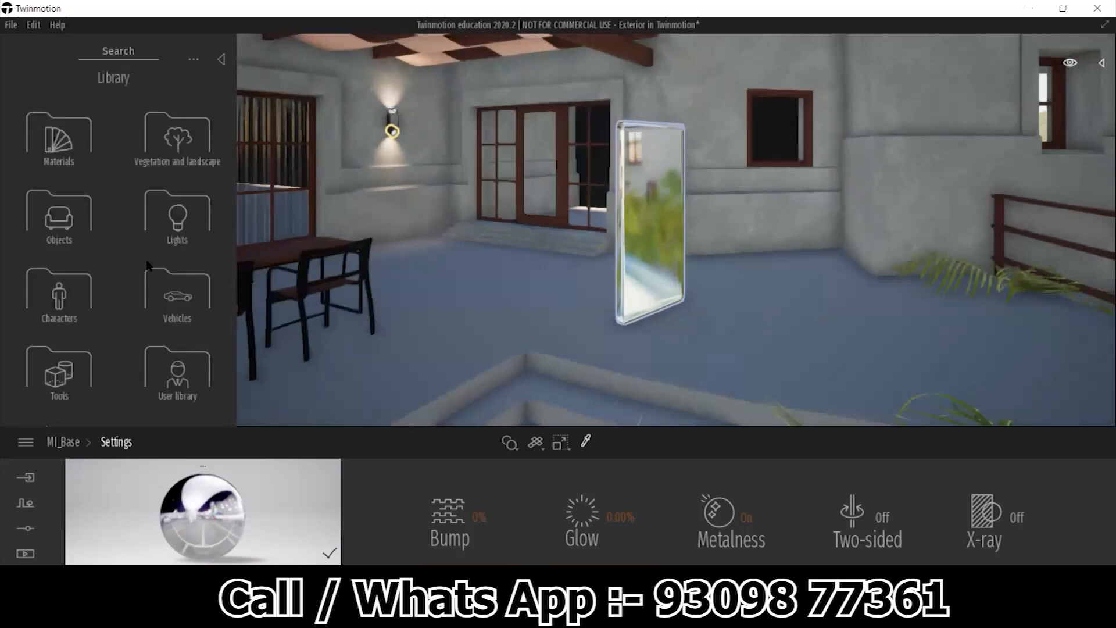
left_click(64, 361)
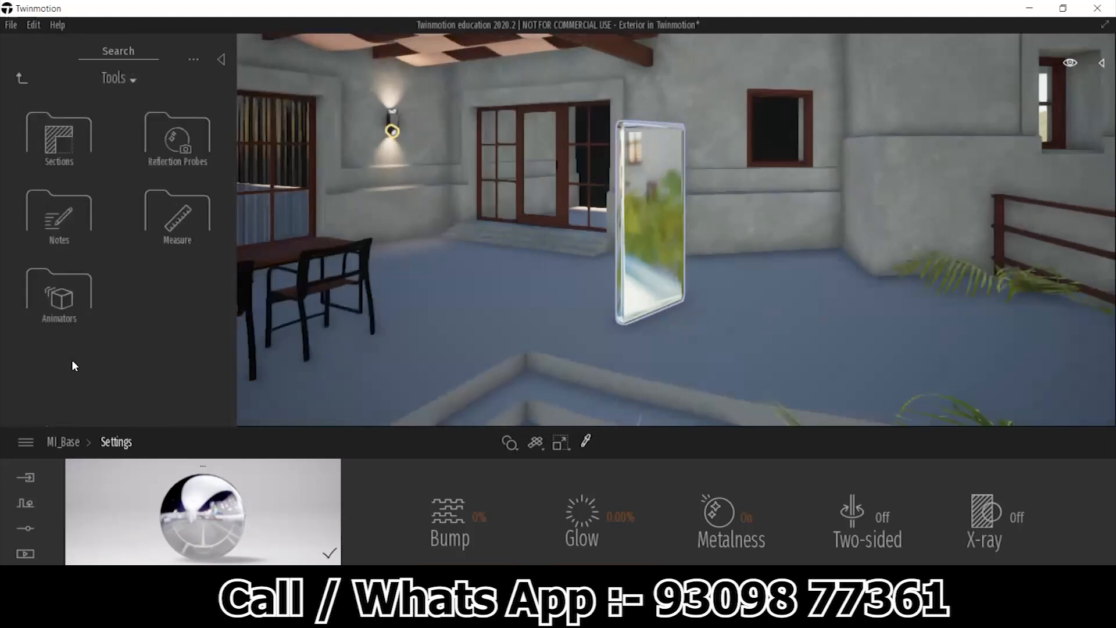
left_click(168, 156)
left_click_drag(167, 128, 140, 187)
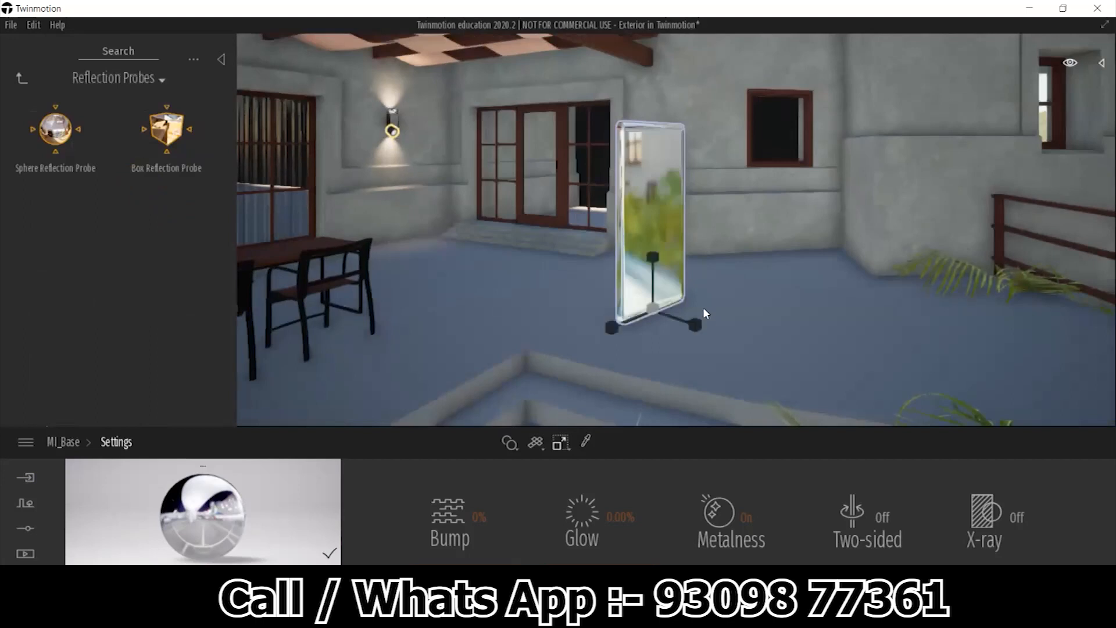
mouse_move(746, 311)
left_mouse_down()
mouse_move(639, 312)
mouse_move(745, 310)
left_mouse_up()
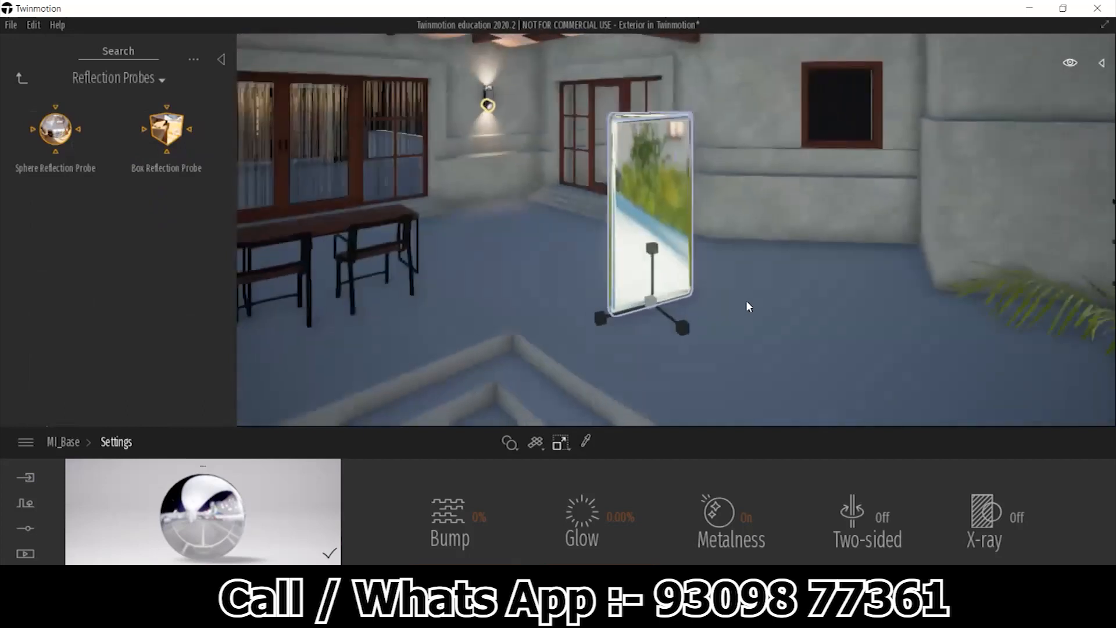
middle_click_drag(778, 316, 779, 267, "shift")
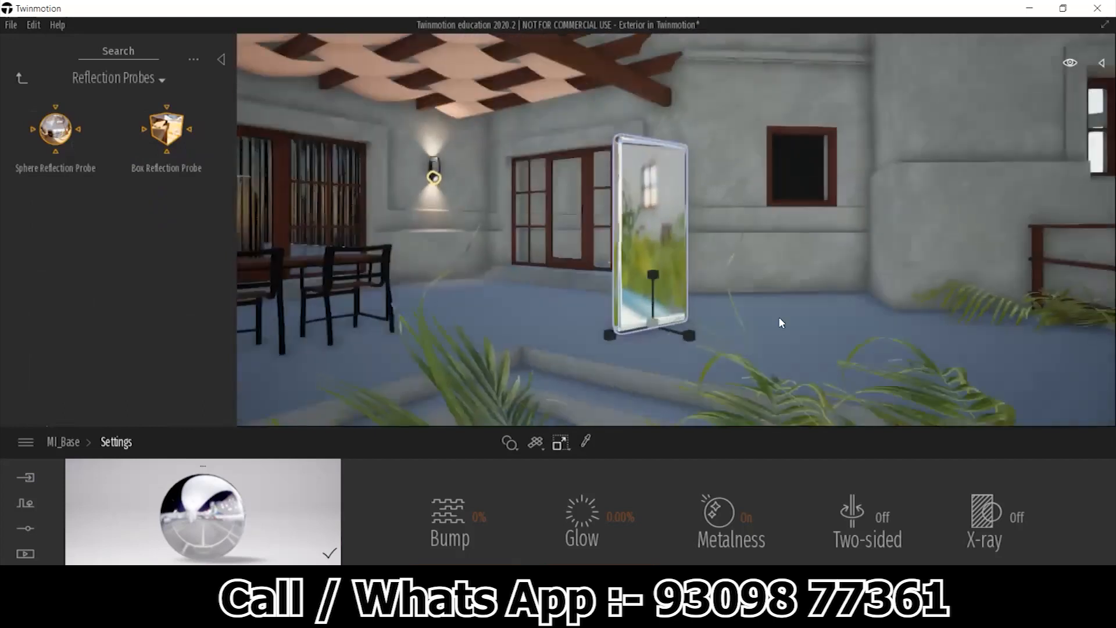
left_click_drag(161, 147, 698, 313)
middle_click_drag(706, 313, 747, 322, "shift")
scroll(718, 298, "up", 5)
right_click_drag(718, 298, 737, 317)
scroll(747, 311, "down", 5)
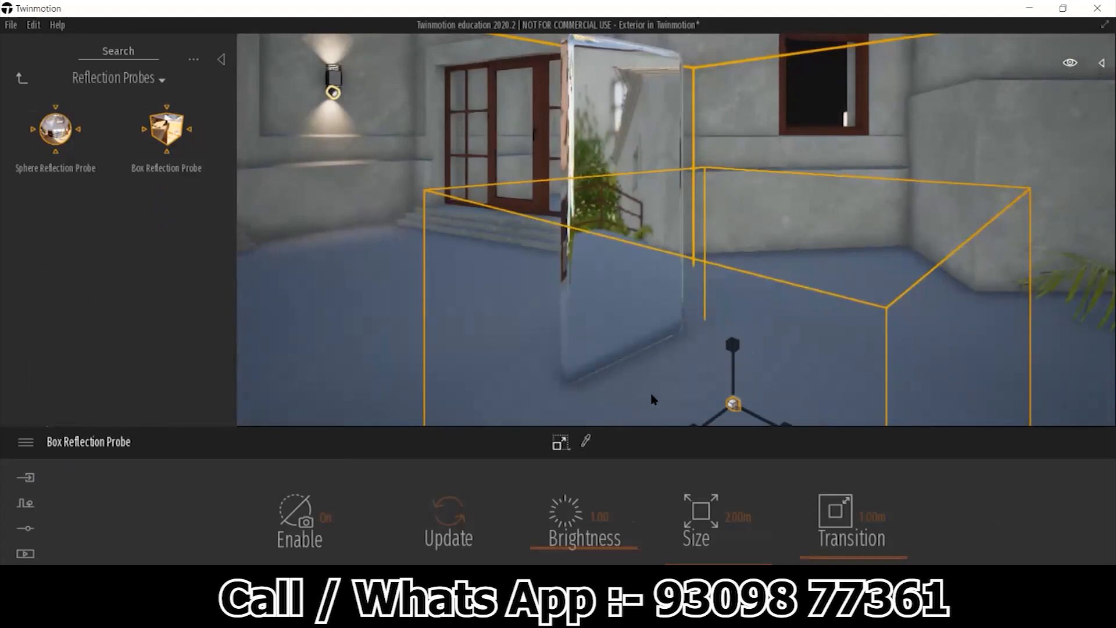
- Move the new box reflection probe toward the mirror slab and raise it above the patio floor
left_click(569, 448)
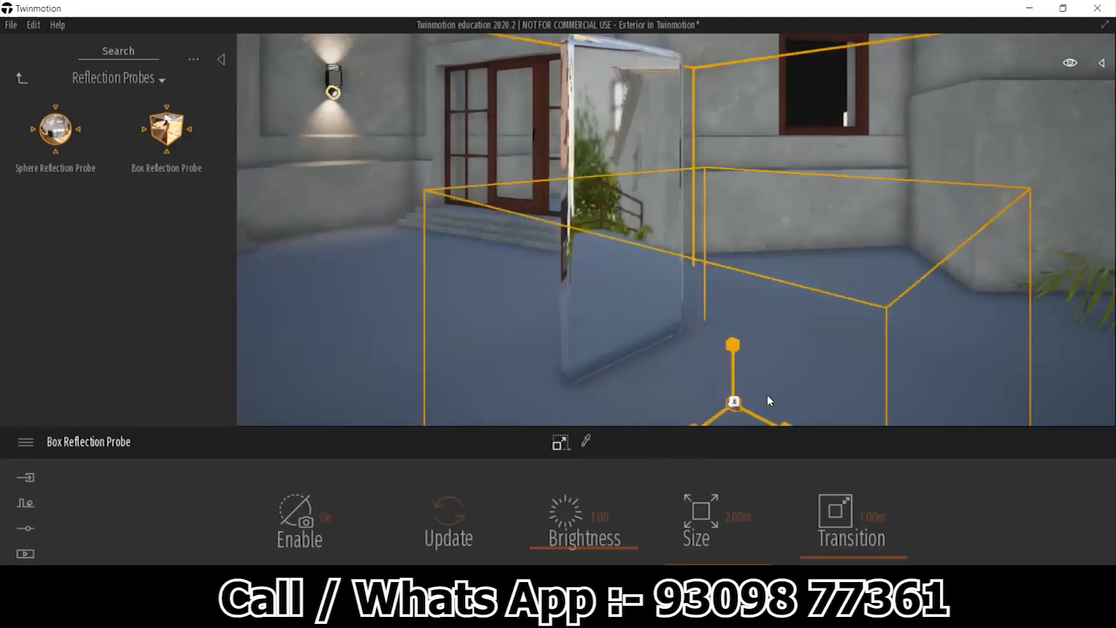
middle_click_drag(819, 317, 793, 304)
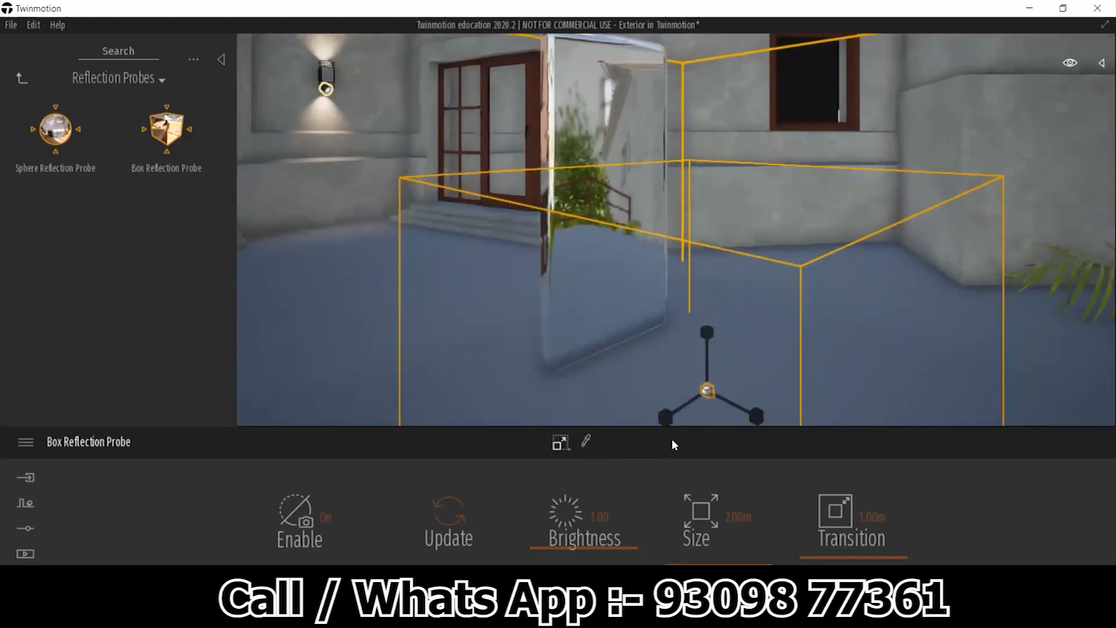
left_click(567, 447)
left_click(566, 413)
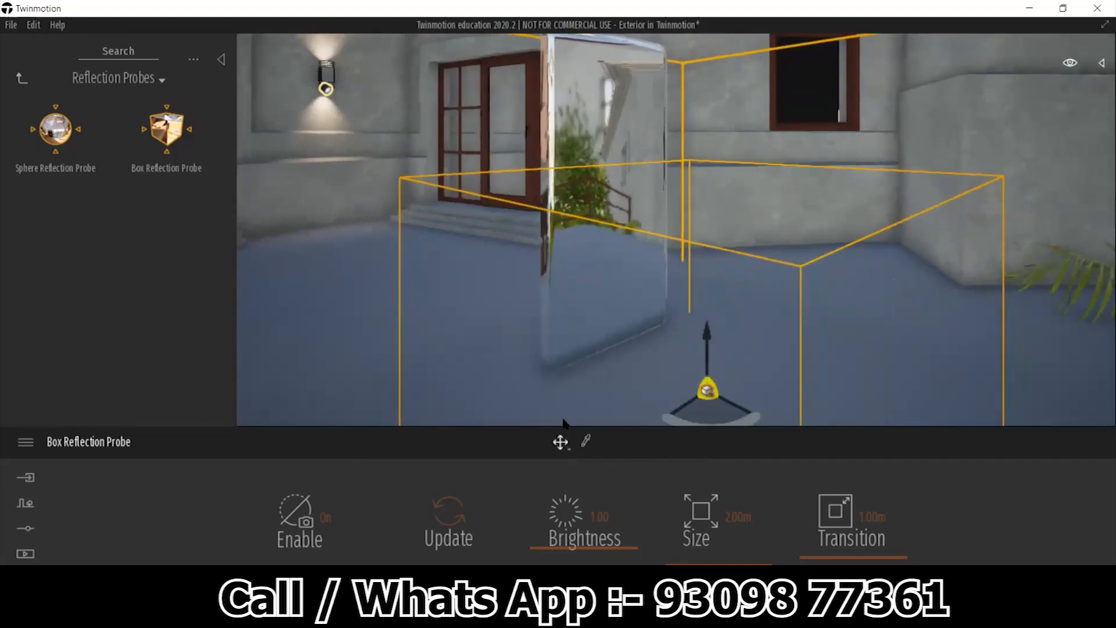
left_click(706, 391)
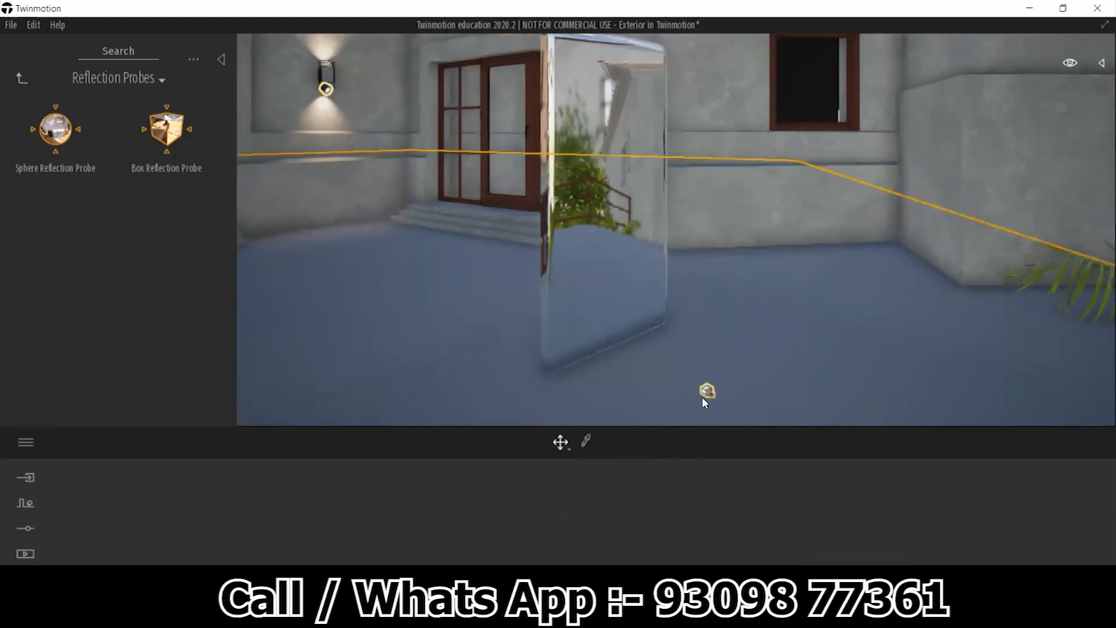
left_click_drag(706, 391, 685, 282)
right_click_drag(751, 319, 825, 340)
left_click_drag(710, 294, 723, 362)
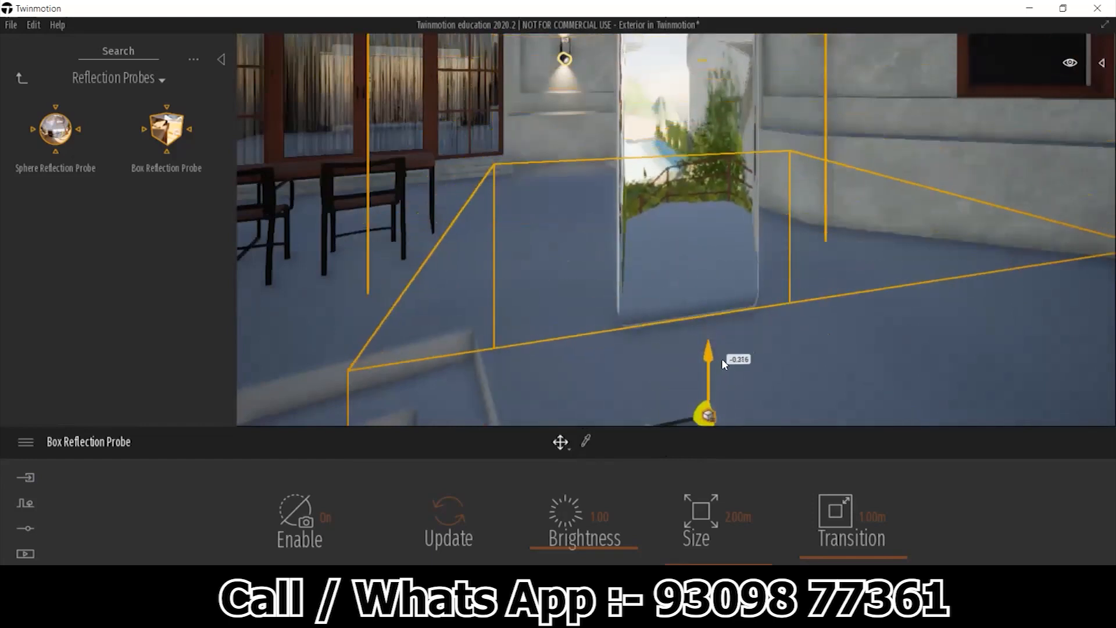
left_click_drag(723, 362, 706, 186)
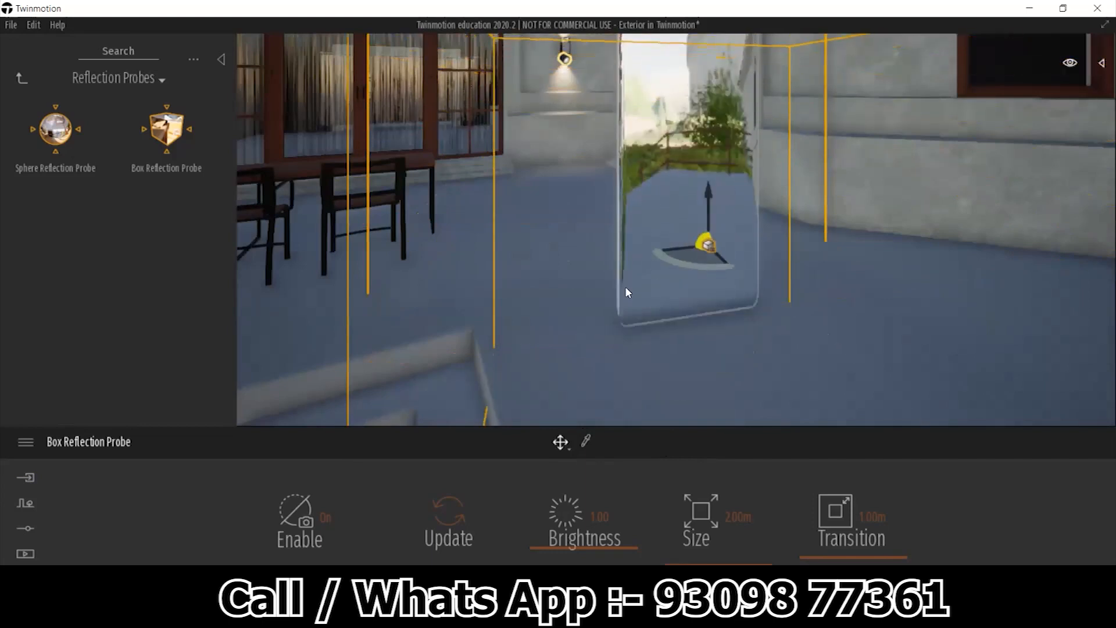
- Rotate the box reflection probe about its vertical axis, updating its capture before and after the rotation
left_click(448, 519)
left_click_drag(698, 268, 778, 272)
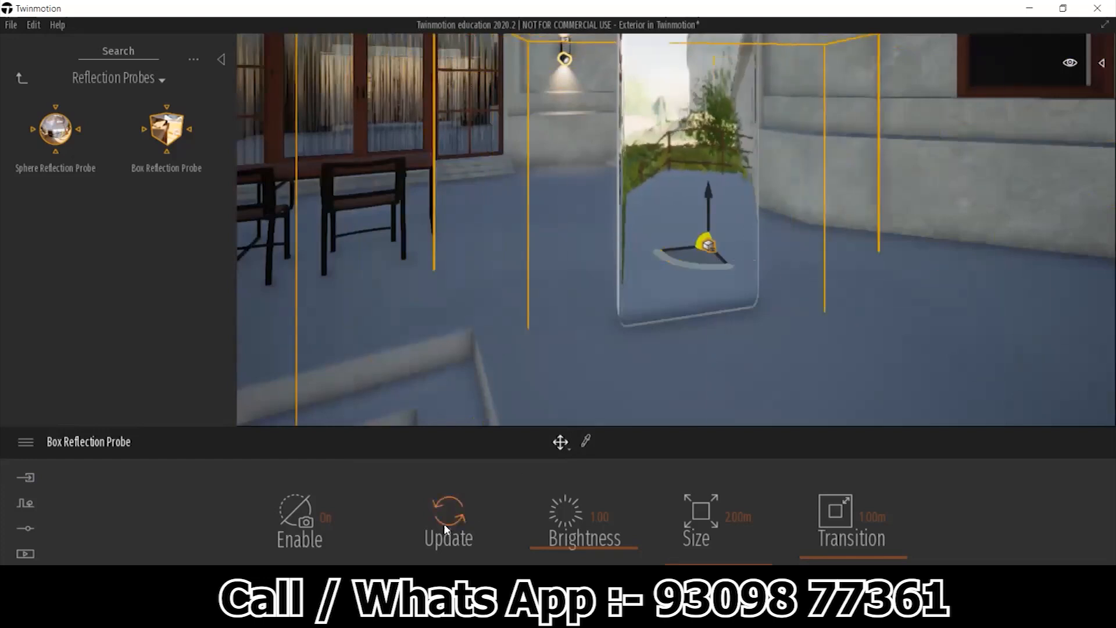
left_click(444, 523)
- Examine the mirror slab's reflection from several sides, including from above the pergola and from across the patio
middle_click_drag(708, 245, 558, 218, "shift")
middle_click_drag(707, 274, 907, 326, "shift")
scroll(791, 277, "down", 4)
left_click_drag(666, 290, 596, 266)
scroll(618, 266, "down", 4)
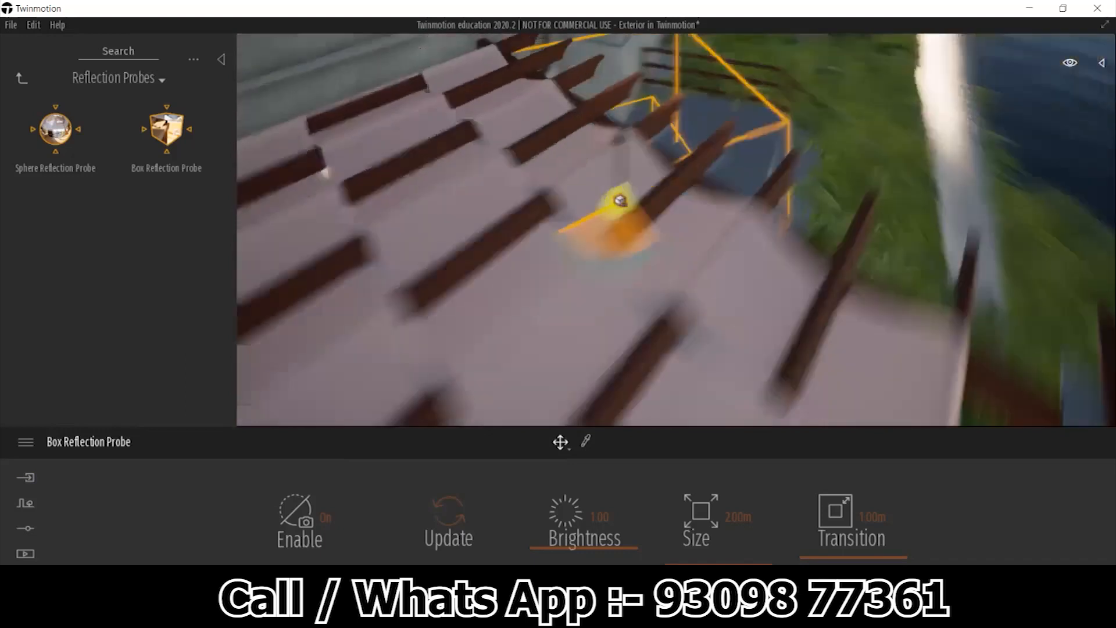
scroll(627, 258, "up", 3)
scroll(626, 255, "up", 3)
middle_click_drag(538, 277, 872, 76, "shift")
middle_click_drag(668, 189, 418, 203, "shift")
middle_click_drag(871, 291, 686, 300, "shift")
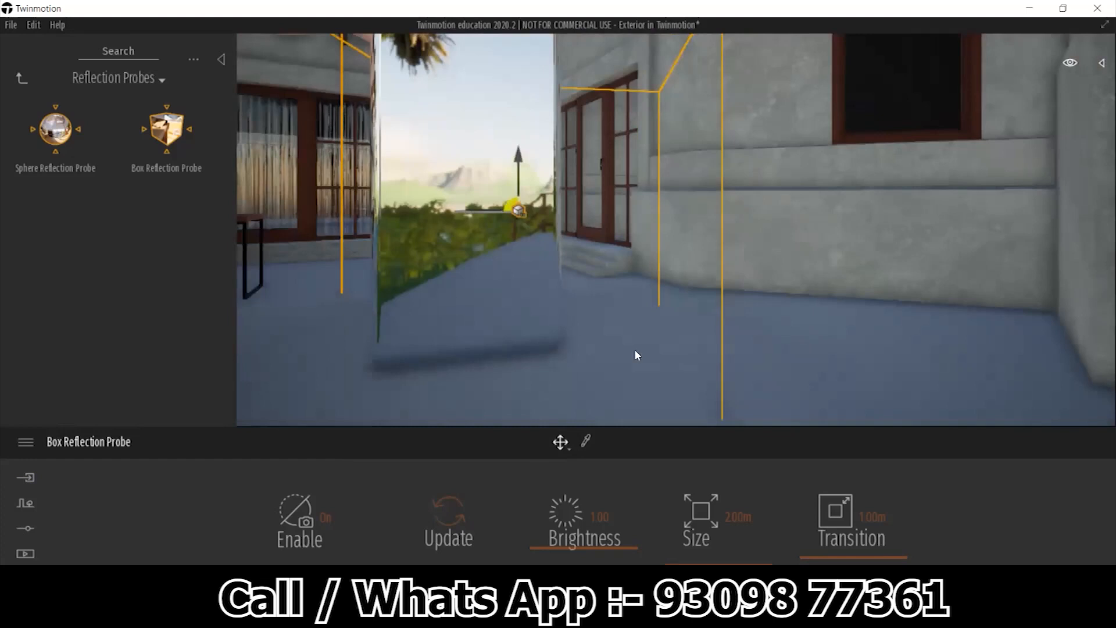
scroll(532, 321, "down", 5)
middle_click_drag(577, 299, 598, 288, "shift")
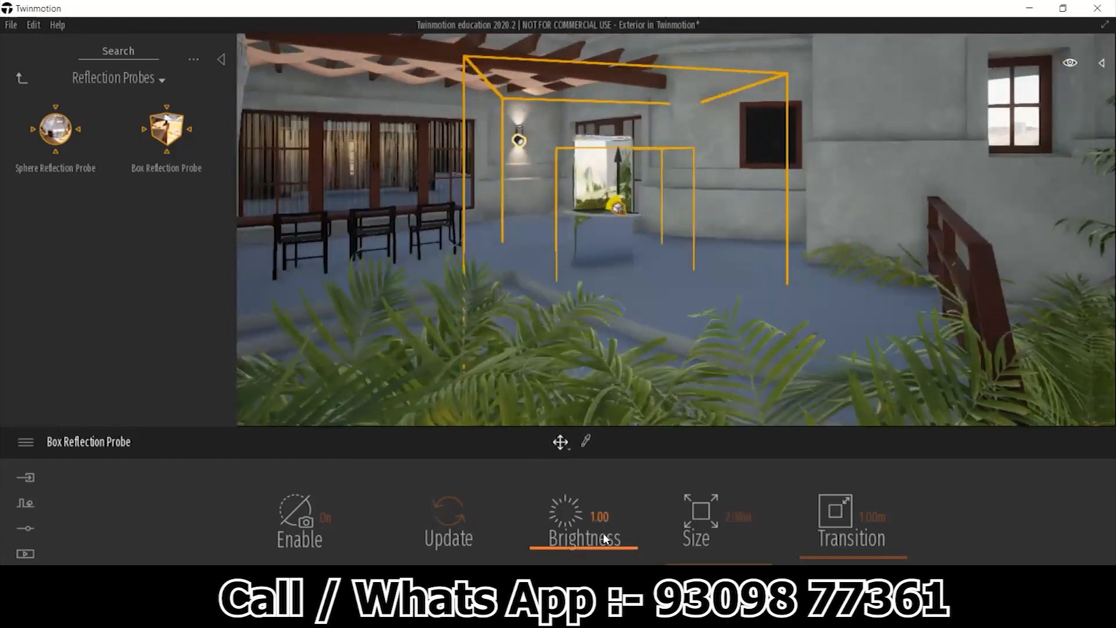
- Set the slab's box reflection probe brightness to 1.12, and toggle the probe off and on to compare the reflection
left_click_drag(601, 554, 610, 546)
left_click(328, 521)
left_click(327, 519)
left_click(326, 519)
left_click(325, 517)
left_click(325, 516)
left_click(325, 516)
mouse_move(500, 255)
middle_mouse_down("shift")
mouse_move(581, 264)
mouse_move(494, 253)
middle_mouse_up("shift")
middle_click_drag(511, 209, 541, 226, "shift")
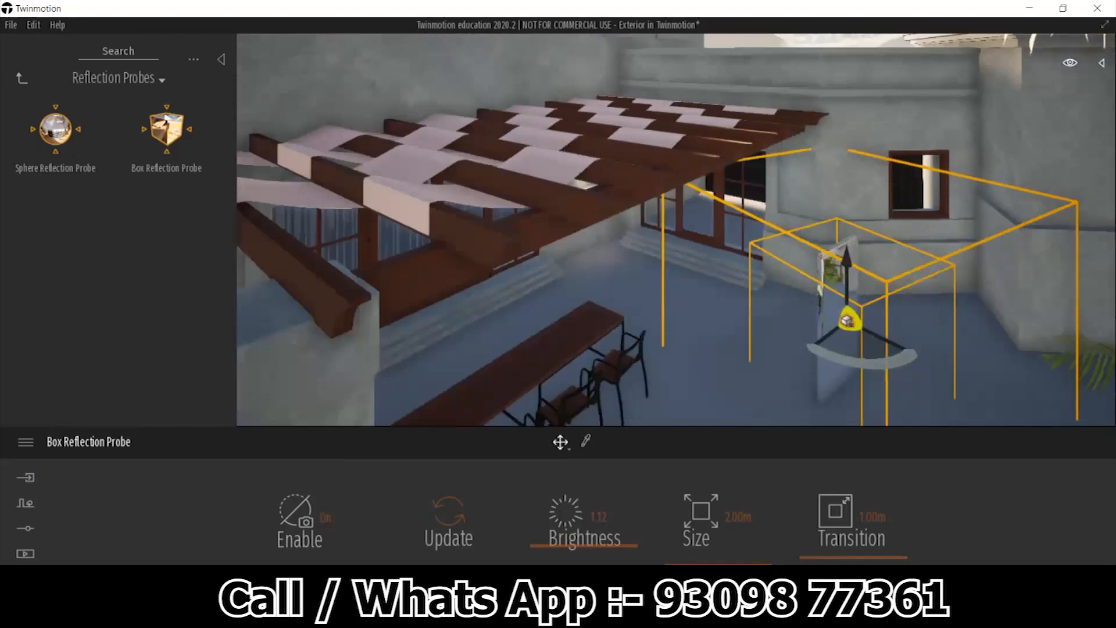
- Place a box reflection probe on the patio in front of the glazed double doors near the long table
middle_click_drag(558, 395, 641, 343)
scroll(581, 334, "down", 8)
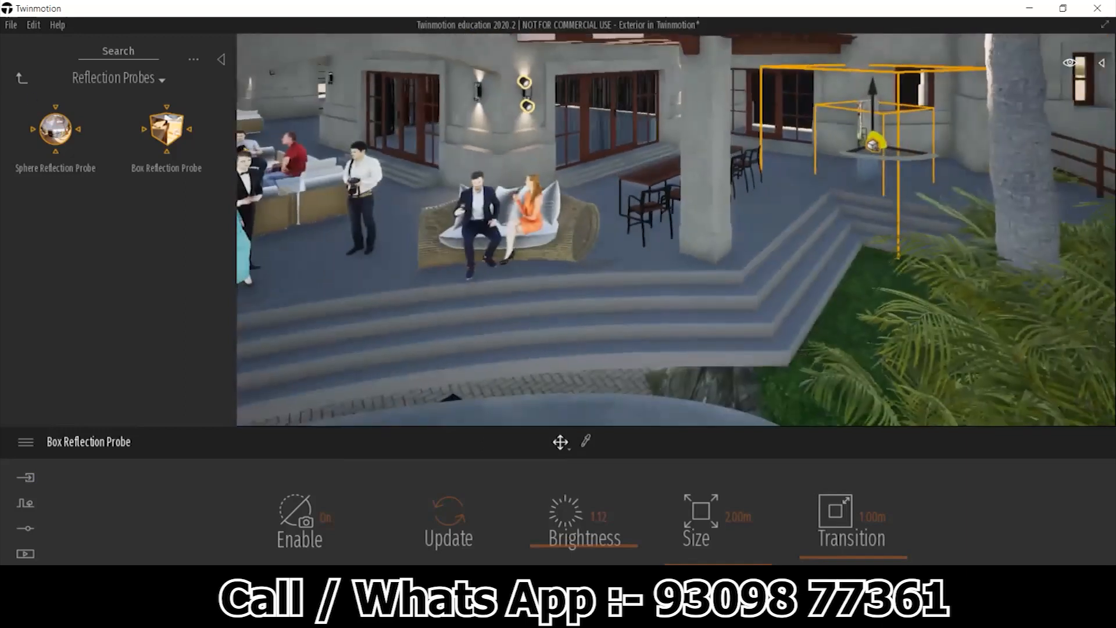
scroll(580, 97, "up", 5)
left_click(588, 72)
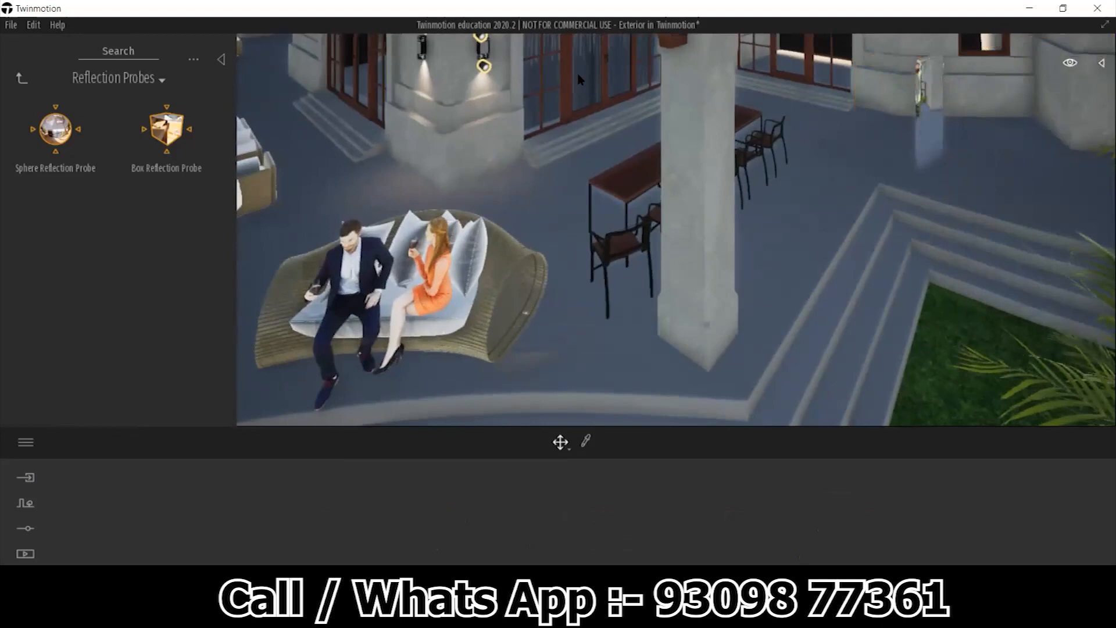
left_click(601, 106)
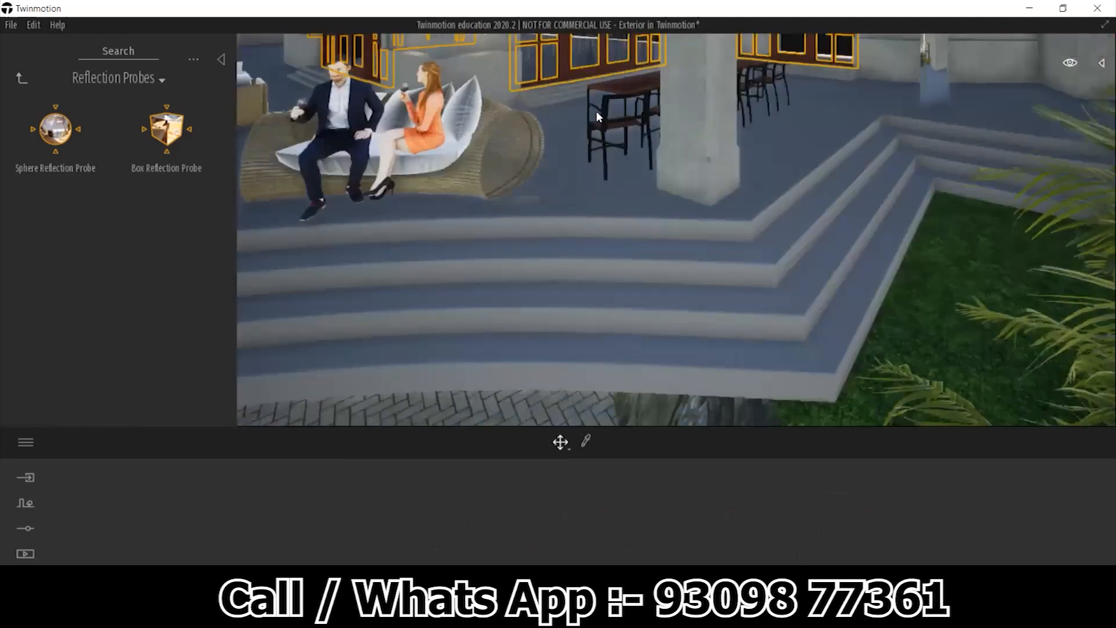
middle_click_drag(589, 108, 584, 179)
scroll(584, 175, "up", 5)
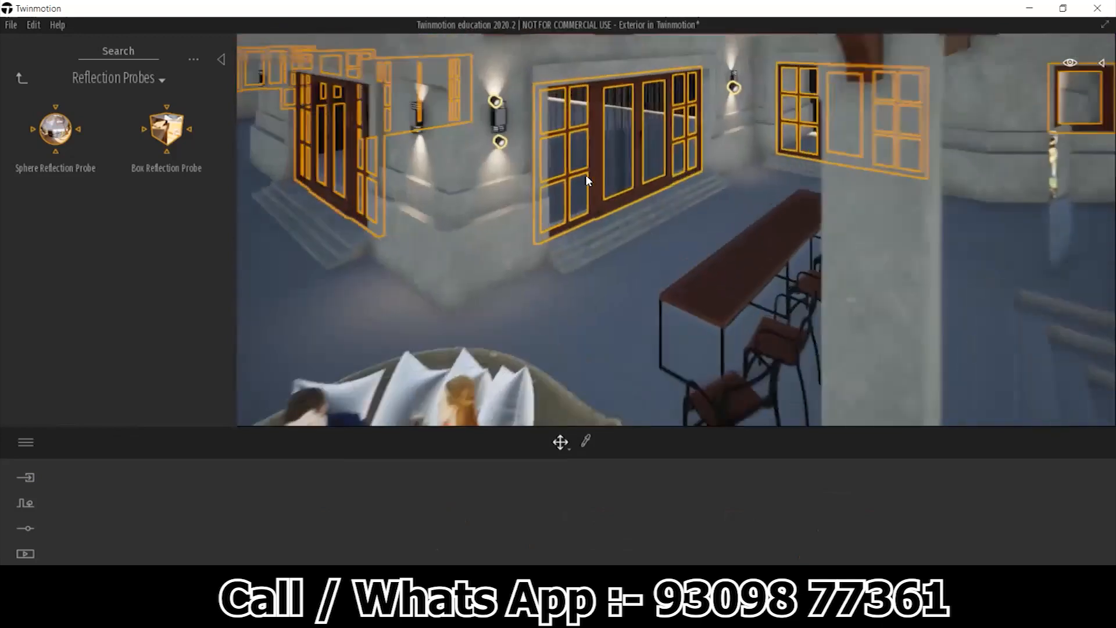
scroll(586, 180, "up", 5)
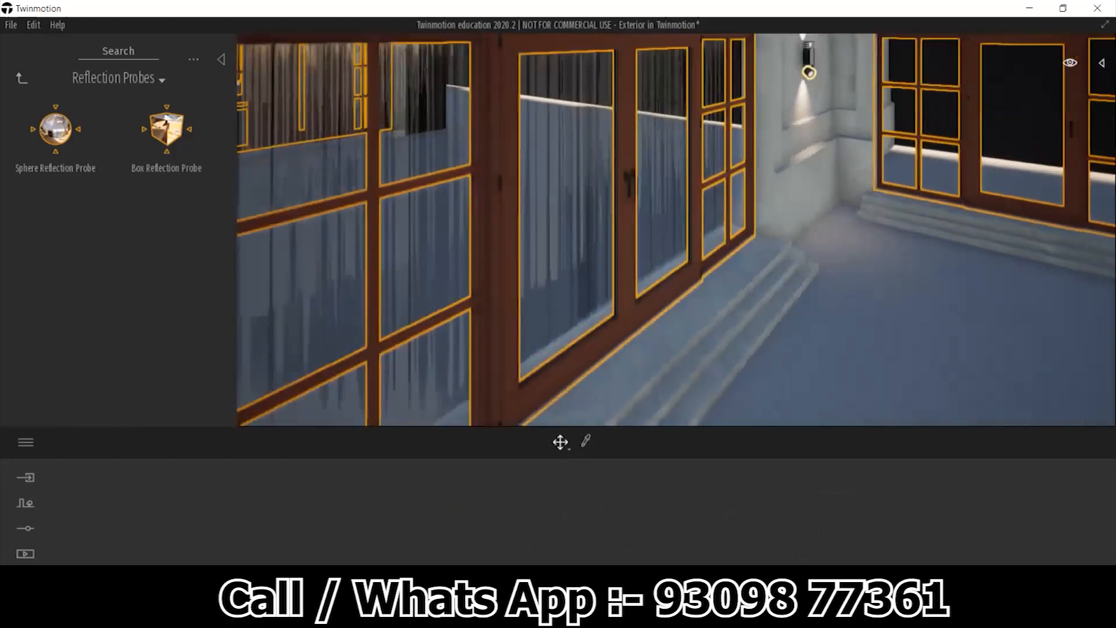
left_click_drag(164, 139, 570, 239)
scroll(570, 239, "up", 3)
middle_click_drag(705, 265, 705, 265, "shift")
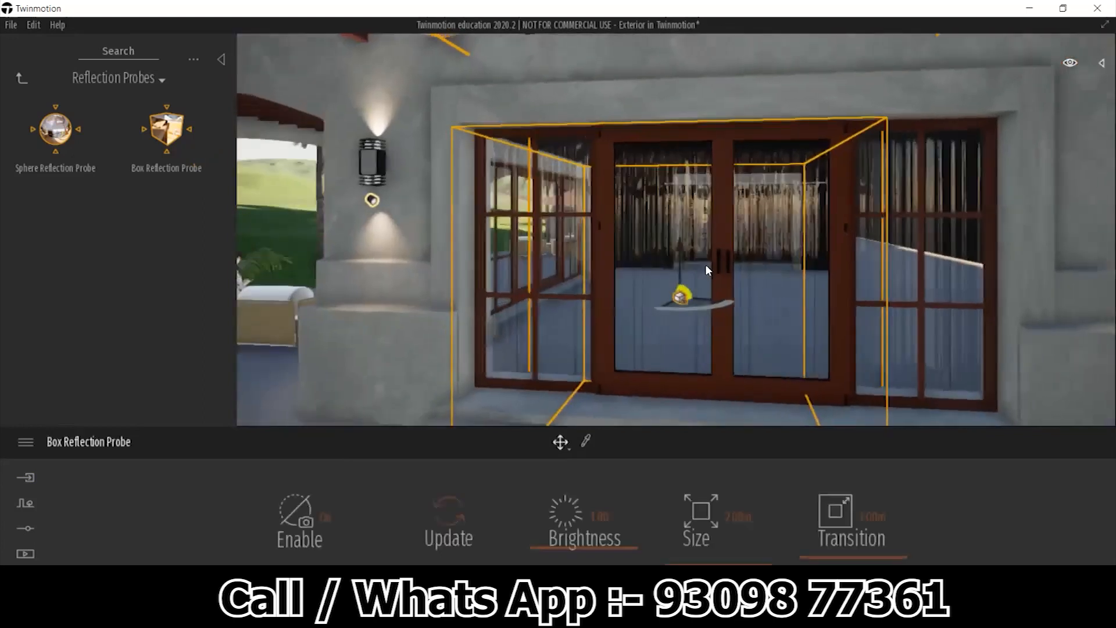
- Toggle the door probe off and on to compare the glass reflections, and set its size to 8.60 m
left_click(326, 514)
left_click(328, 517)
left_click_drag(717, 563, 718, 551)
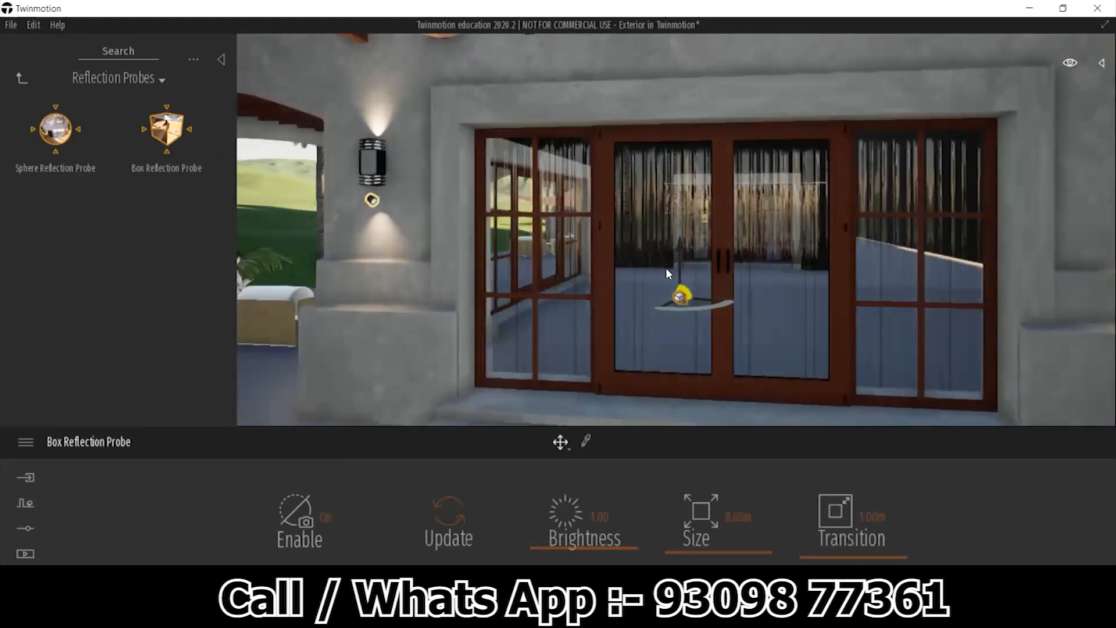
- Lower the box reflection probe in front of the glazed doors and set its brightness to 2.92
left_click_drag(677, 250, 625, 413)
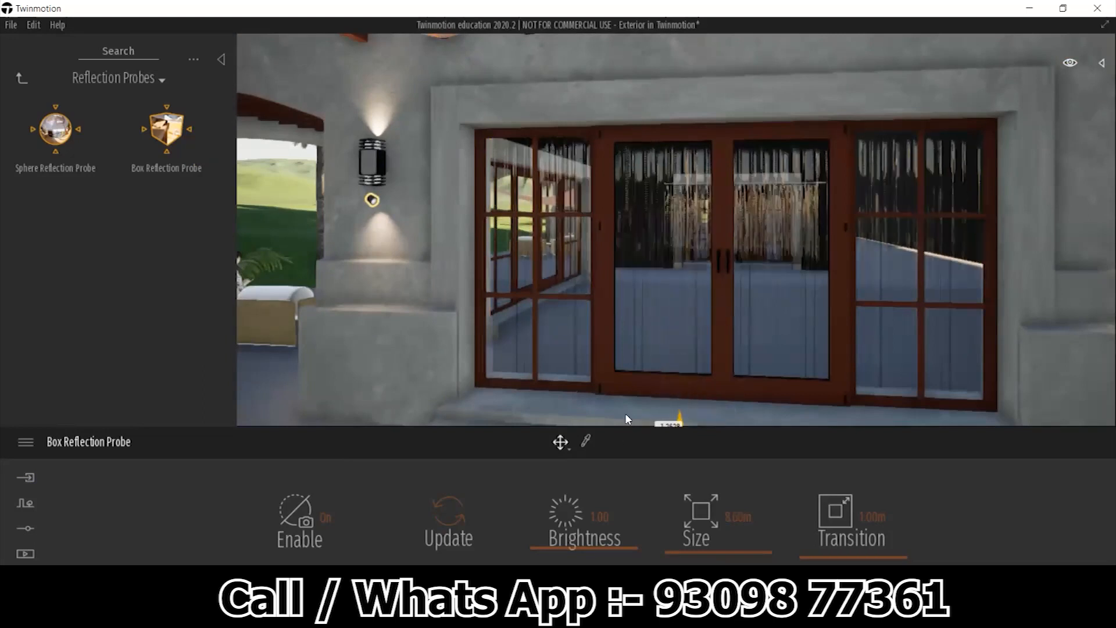
right_click_drag(722, 346, 598, 322)
left_click_drag(579, 546, 597, 512)
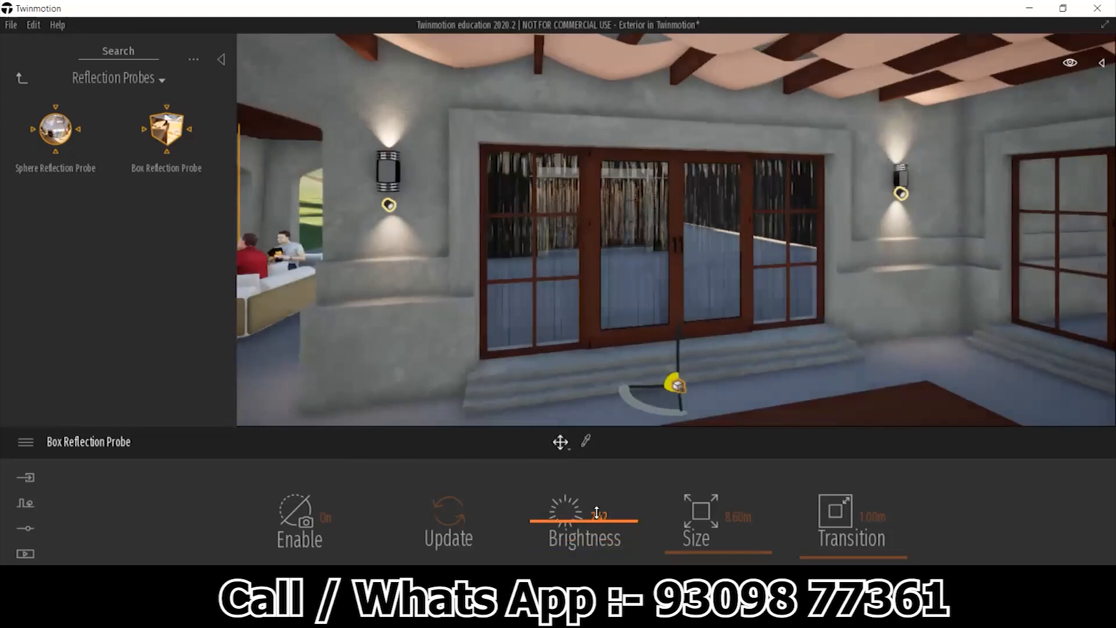
middle_click_drag(692, 325, 572, 329, "shift")
middle_click_drag(707, 350, 610, 299, "shift")
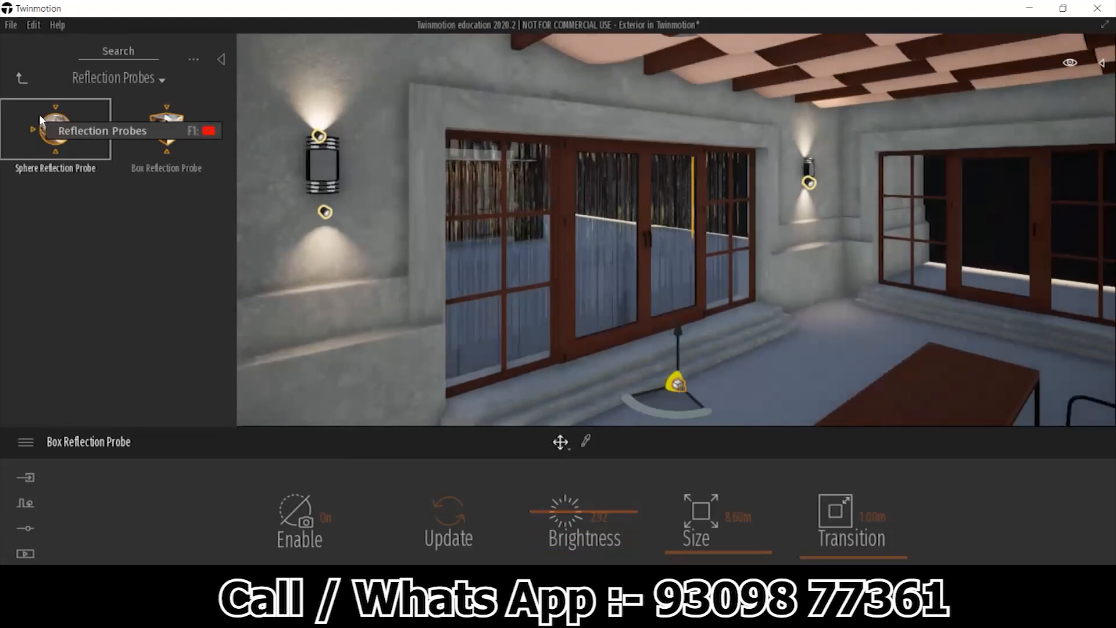
- Select the swimming pool's box reflection probe and examine the reflections on the water up close
scroll(647, 305, "down", 10)
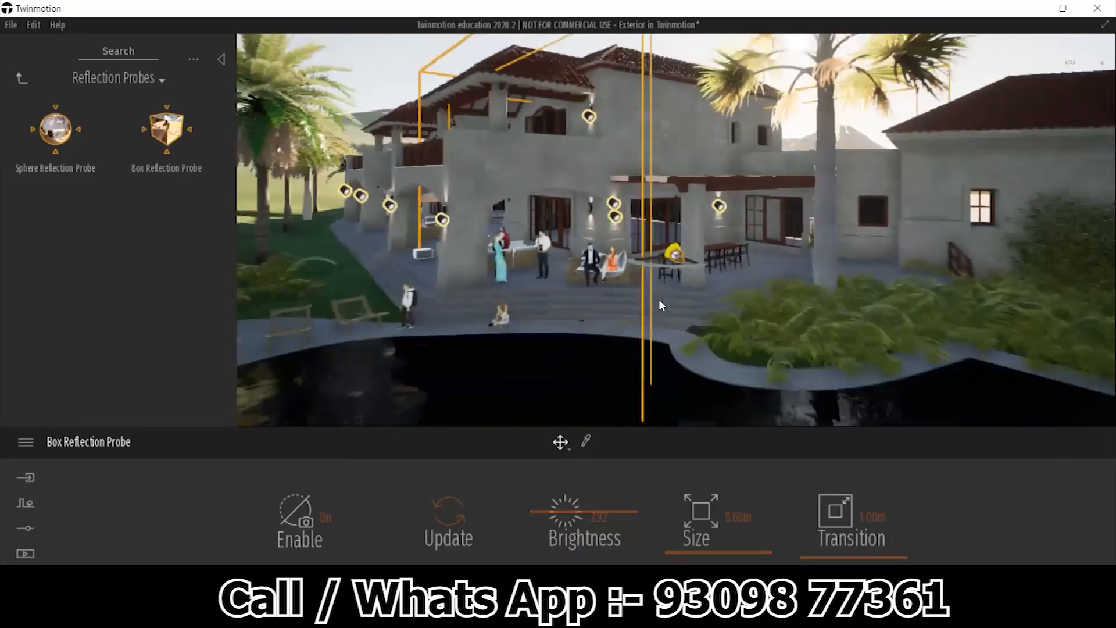
scroll(659, 301, "down", 4)
mouse_move(659, 300)
middle_mouse_down("shift")
mouse_move(805, 318)
mouse_move(732, 287)
mouse_move(668, 307)
middle_mouse_up("shift")
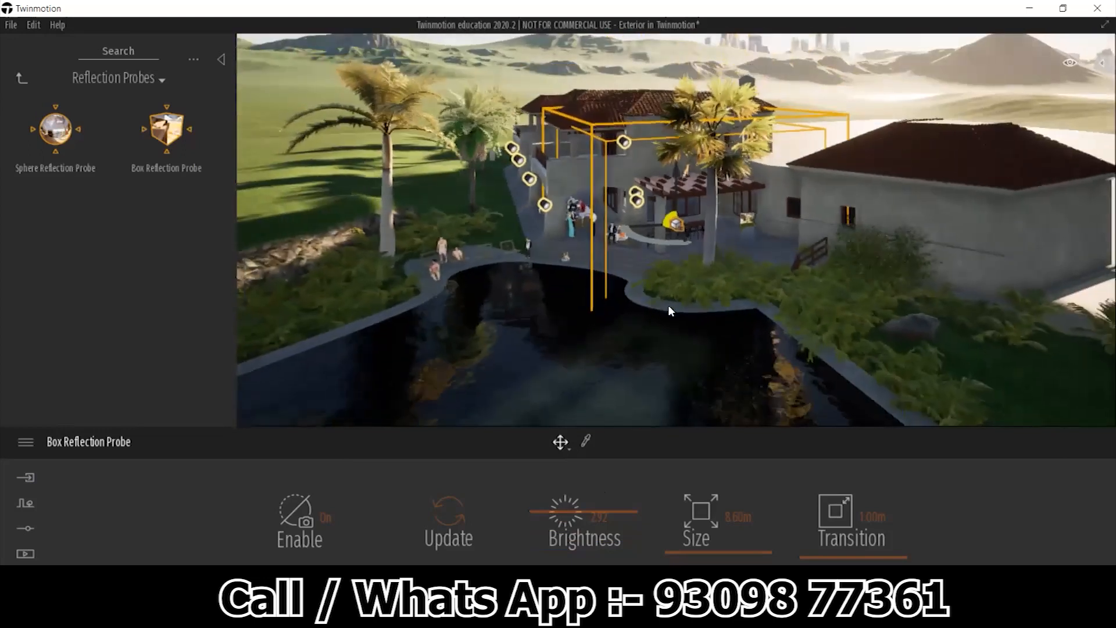
middle_click_drag(376, 265, 408, 273, "shift")
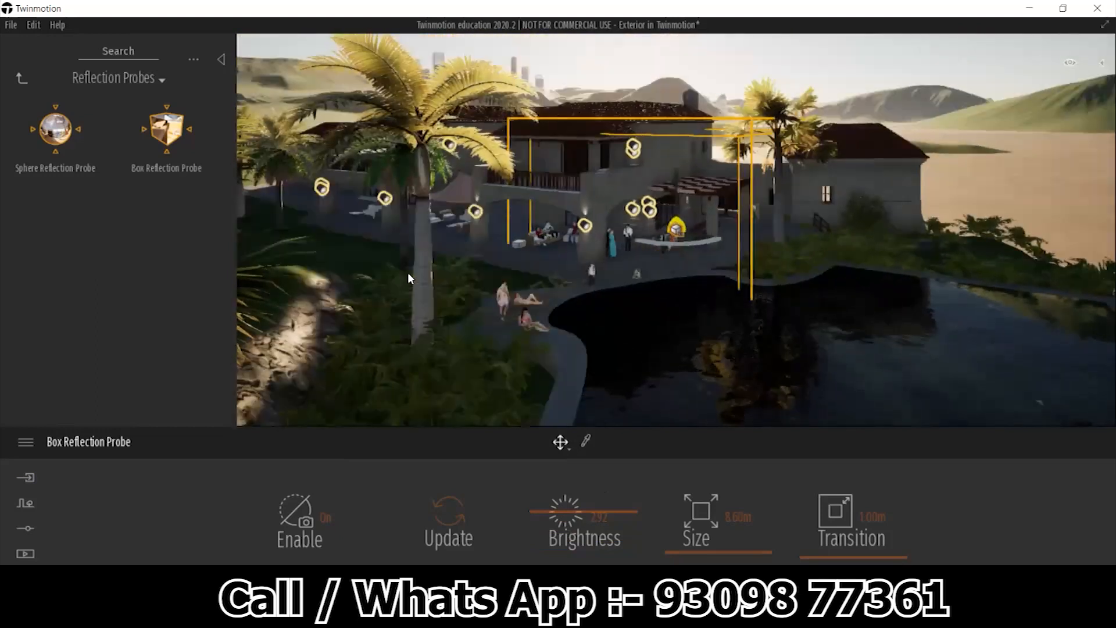
left_click_drag(59, 131, 712, 224)
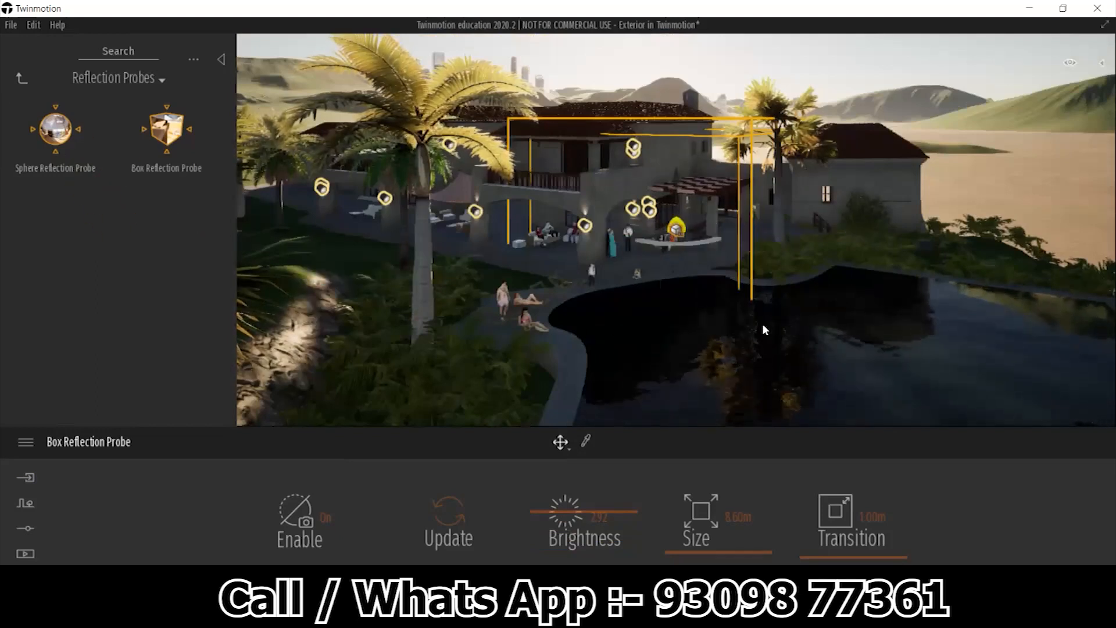
scroll(767, 325, "down", 5)
middle_click_drag(814, 339, 616, 354, "shift")
middle_click_drag(546, 372, 553, 258)
left_click(619, 109)
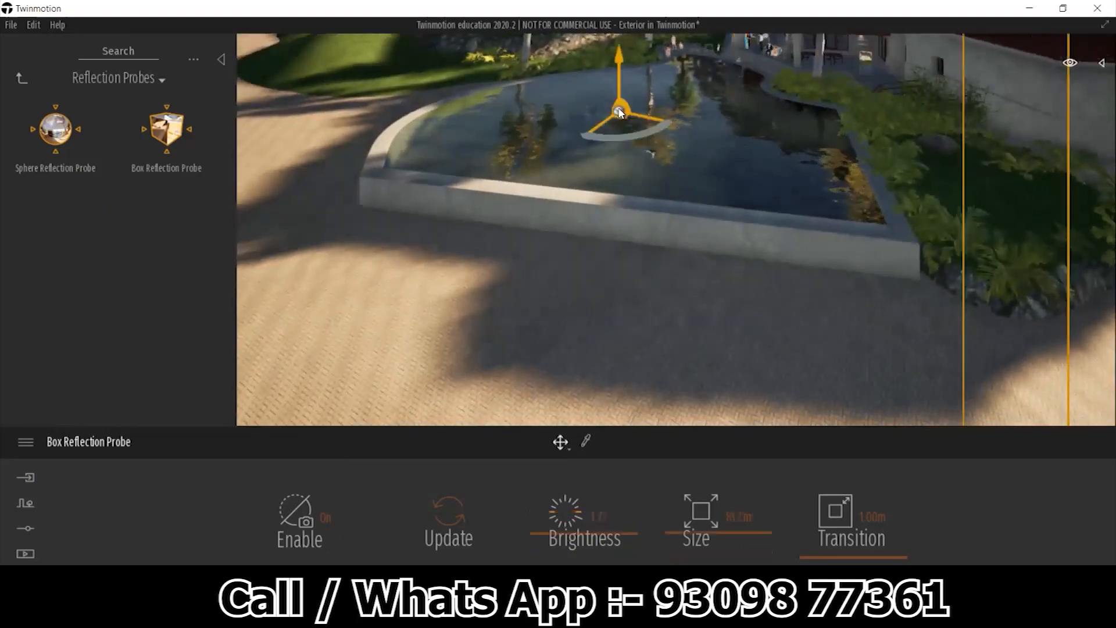
scroll(619, 109, "up", 5)
middle_click_drag(692, 132, 709, 259)
- Switch the overall rendering quality preset to High in the preferences
left_click(25, 441)
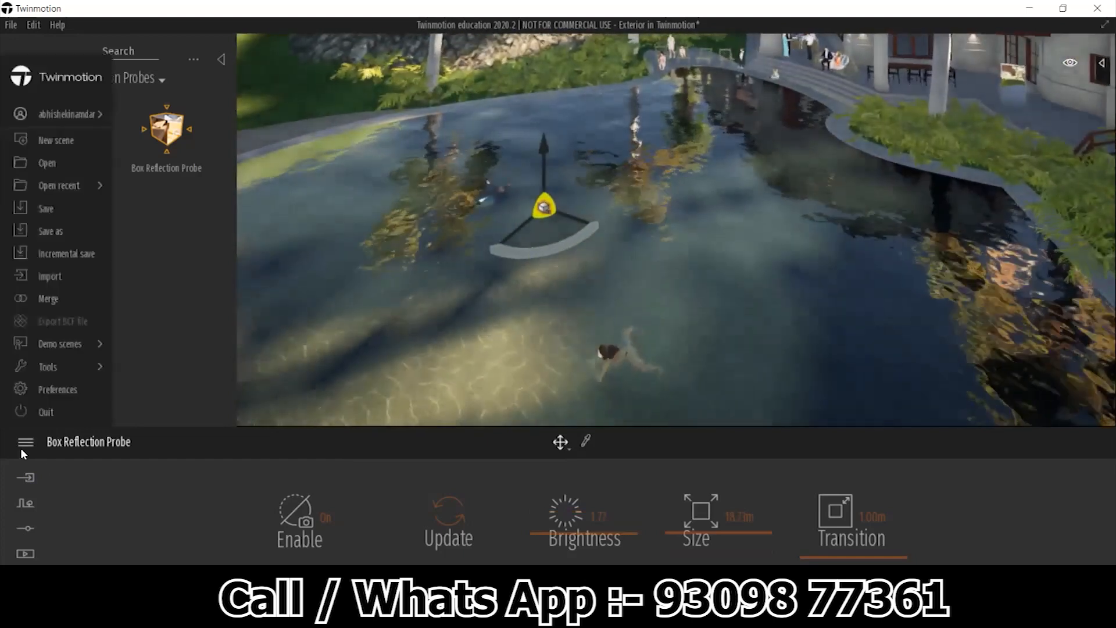
left_click(48, 395)
left_click(542, 107)
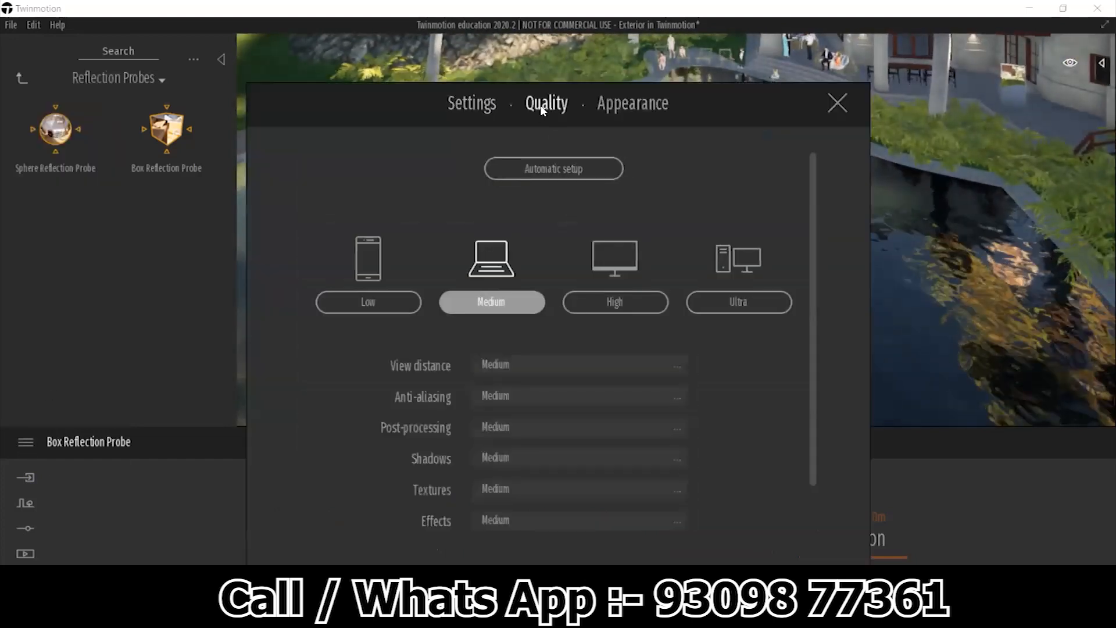
left_click(606, 311)
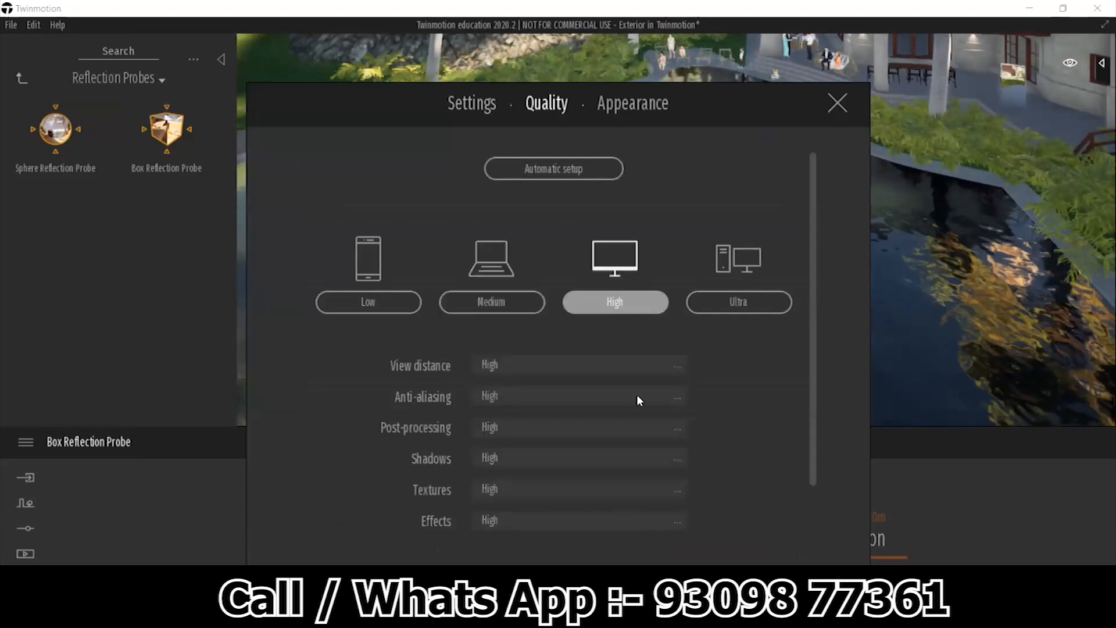
key("Escape")
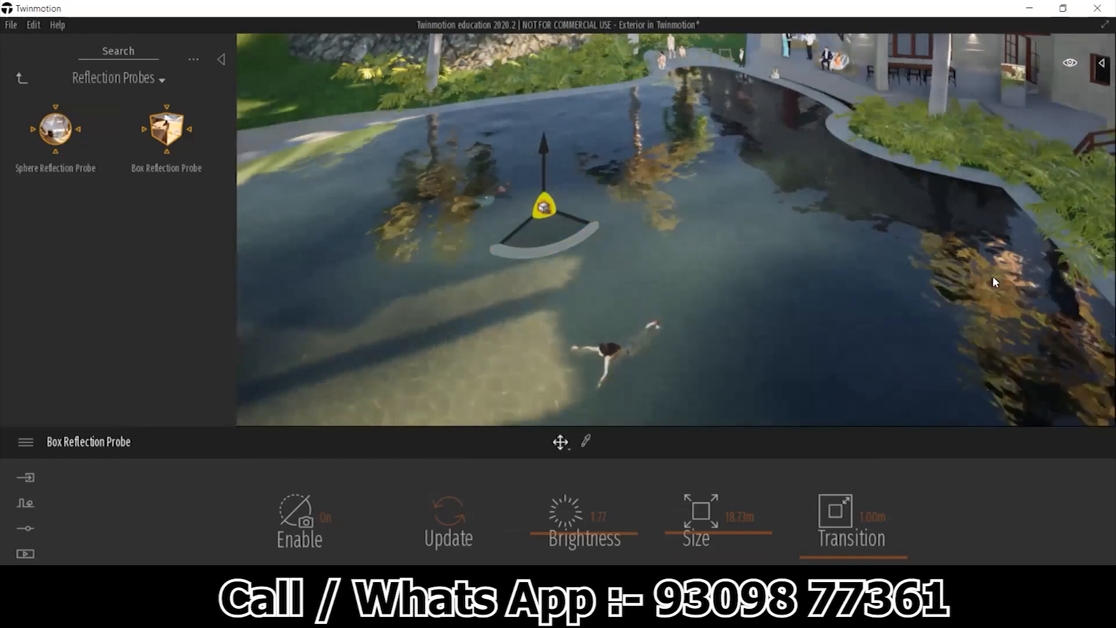
- Review the viewport and export reflection volume resolution in the preferences without changing them
left_click(26, 443)
left_click(50, 385)
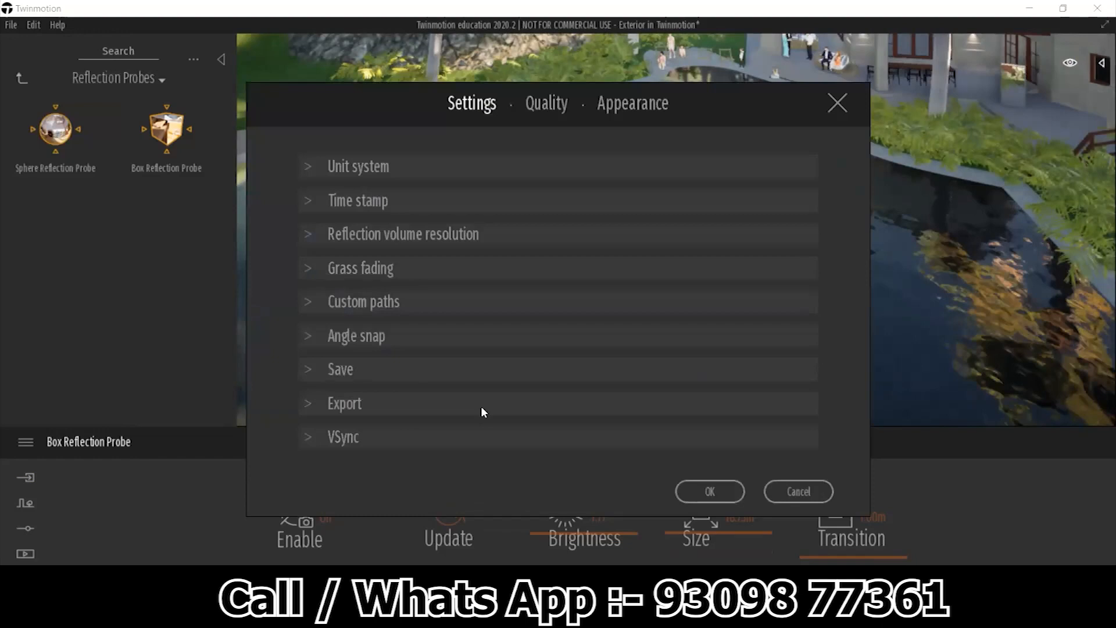
left_click(313, 233)
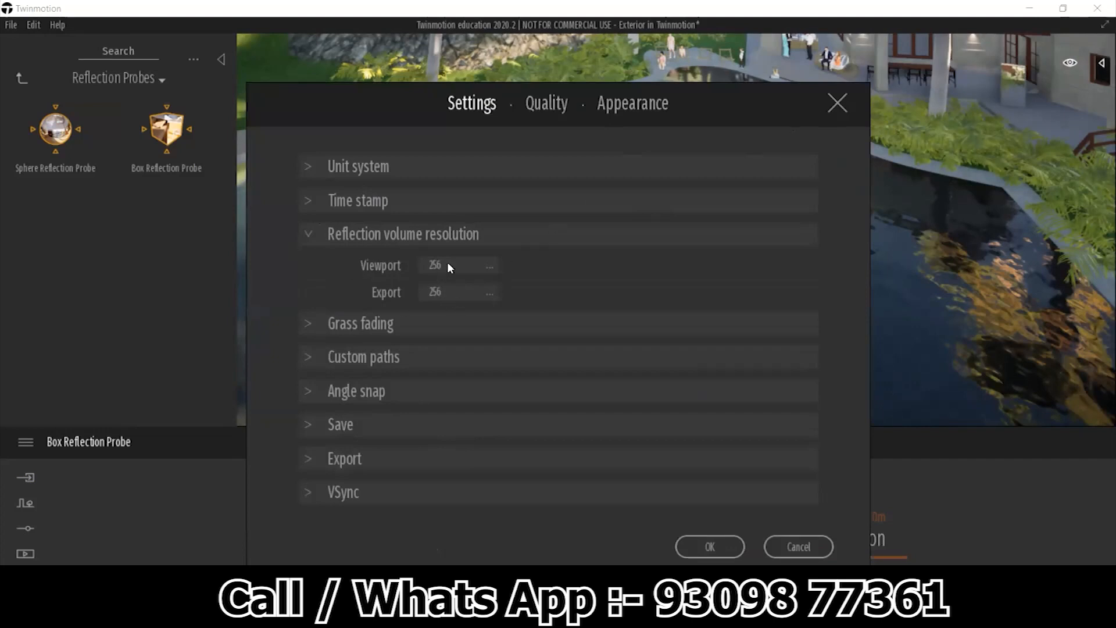
left_click(836, 106)
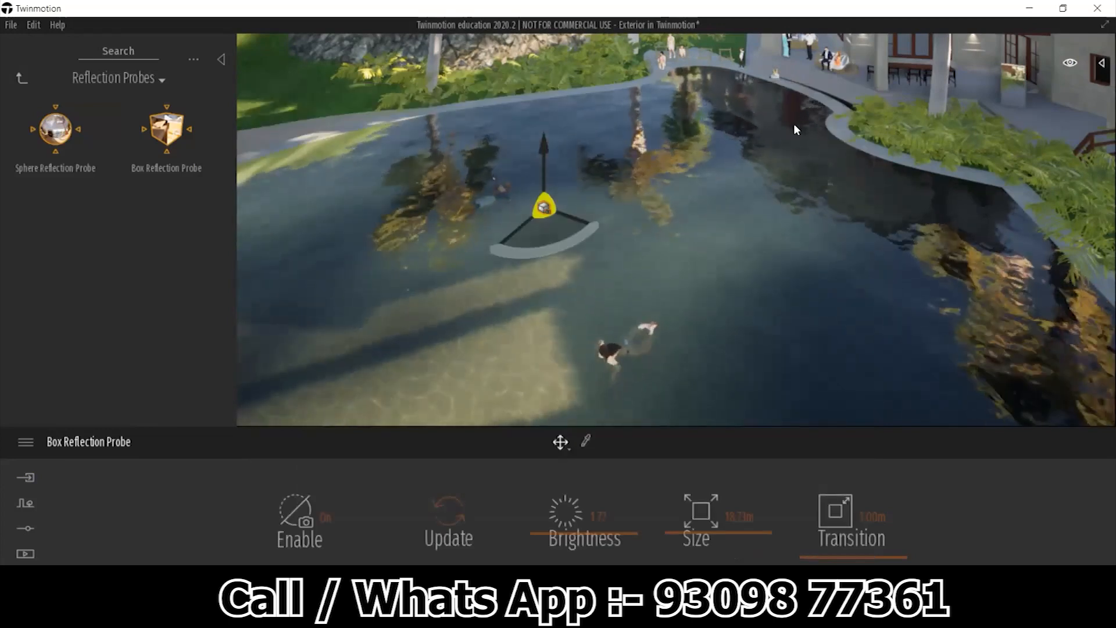
- Set the reflection volume resolution to 512 for both viewport and export in the preferences
left_click(15, 444)
left_click(47, 390)
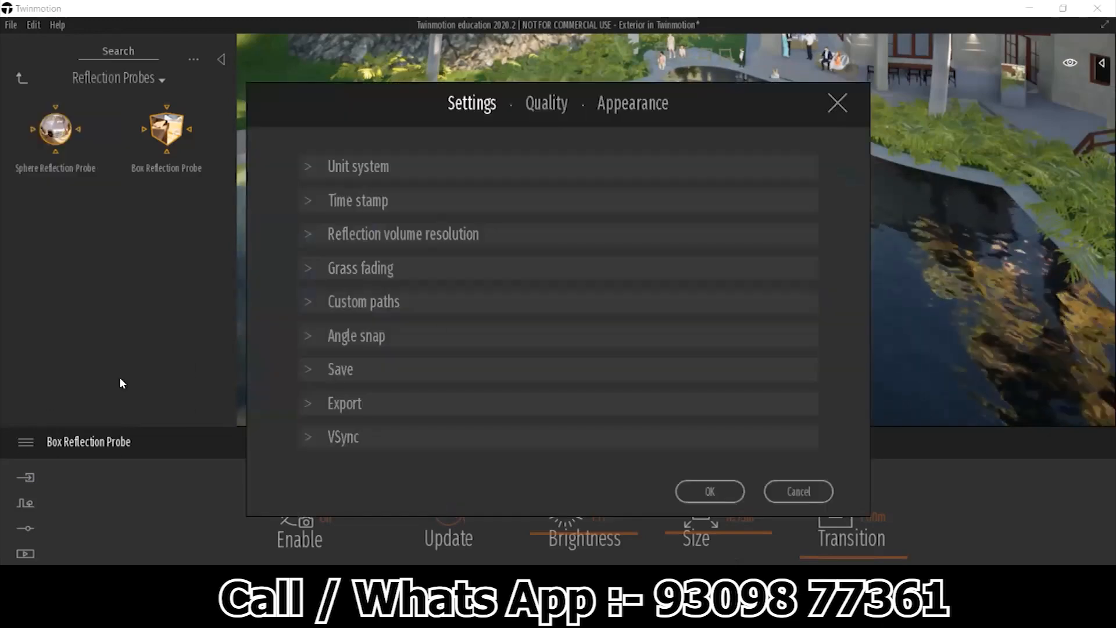
left_click(312, 234)
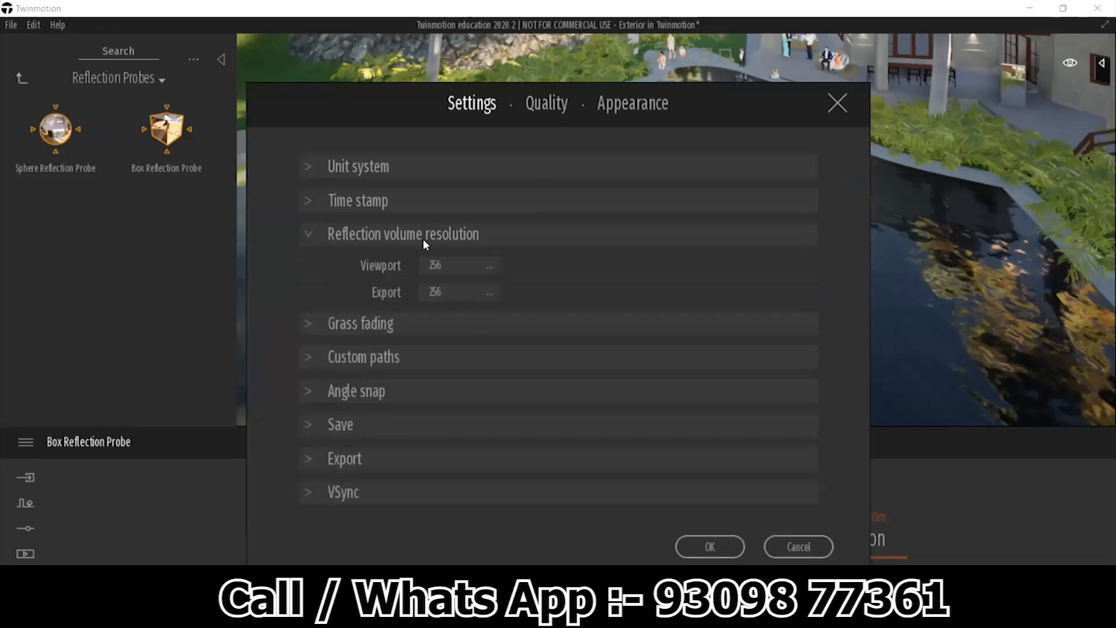
left_click(455, 266)
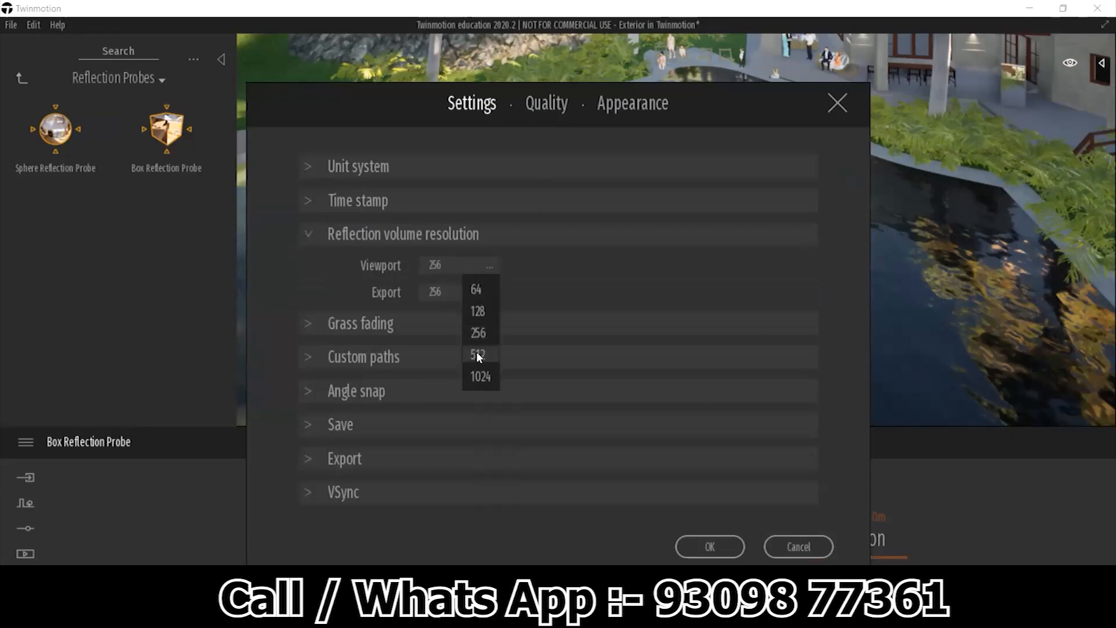
left_click(478, 355)
left_click(462, 289)
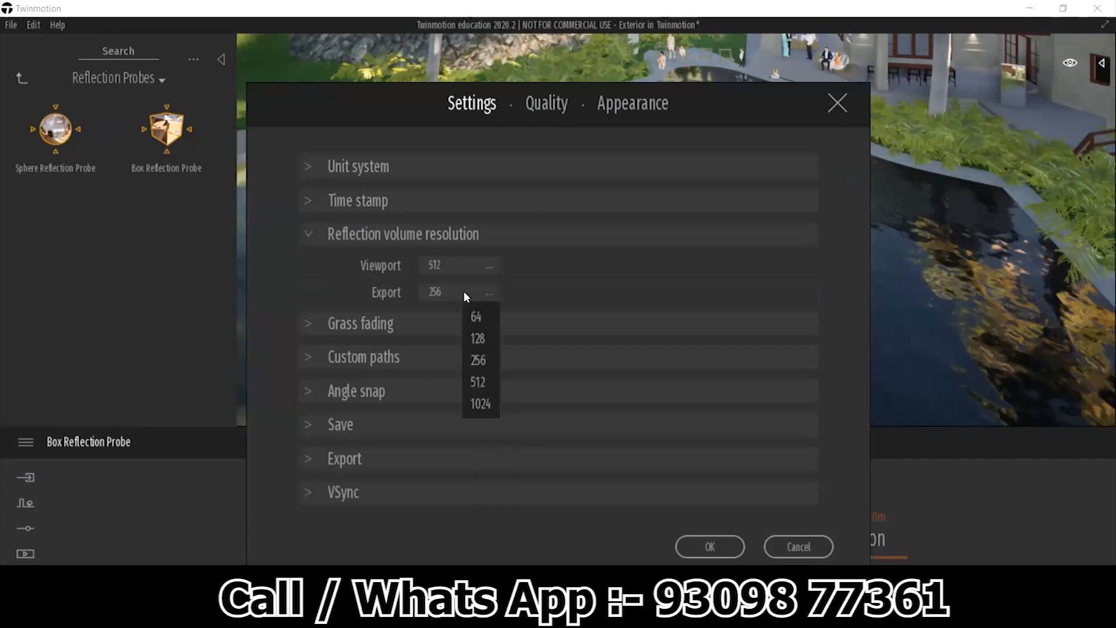
left_click(479, 378)
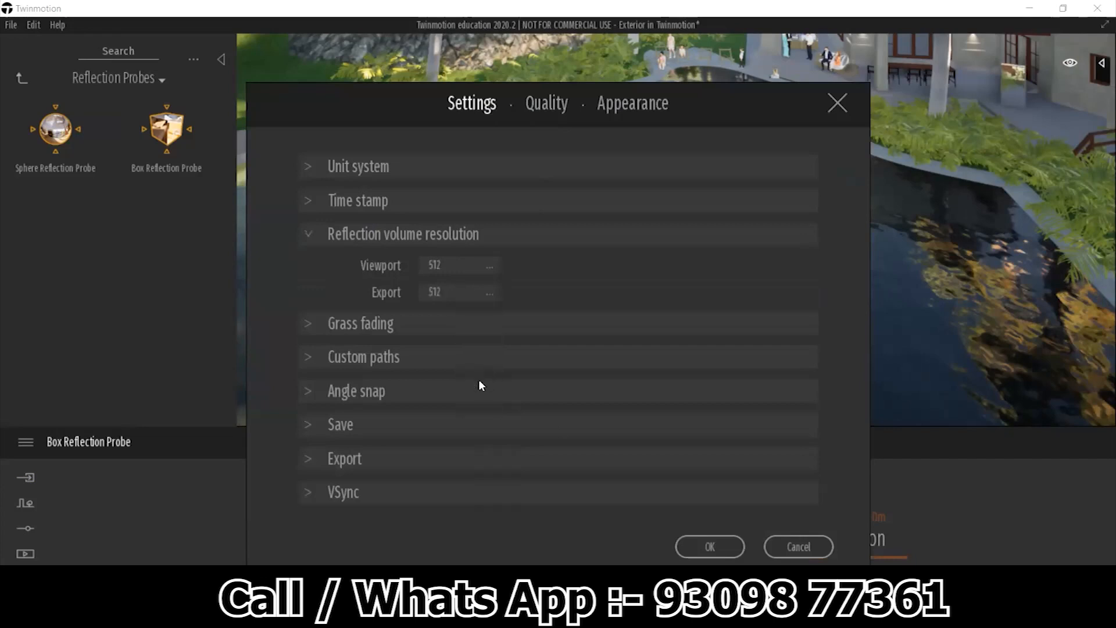
left_click(711, 547)
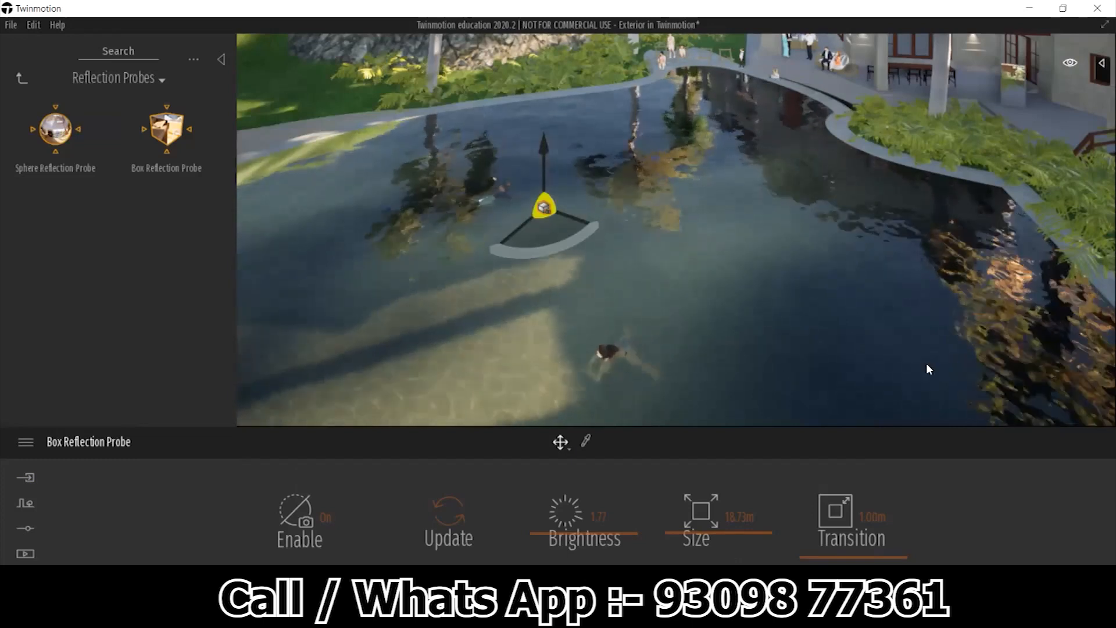
- Examine the swimming pool's reflections while moving sideways across the water
key("d")
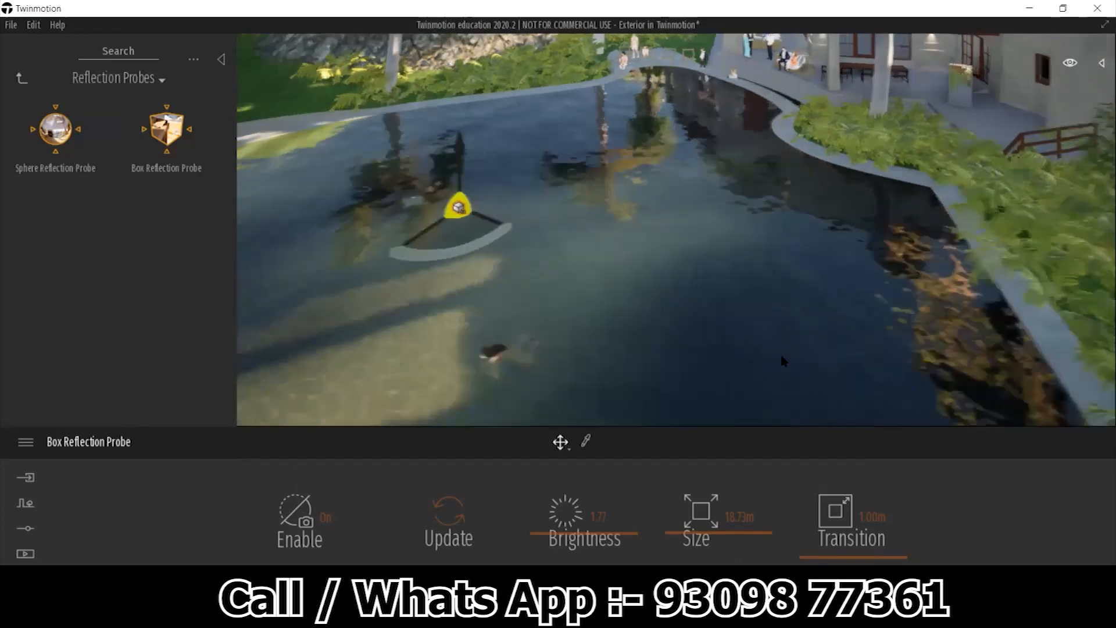
key("a")
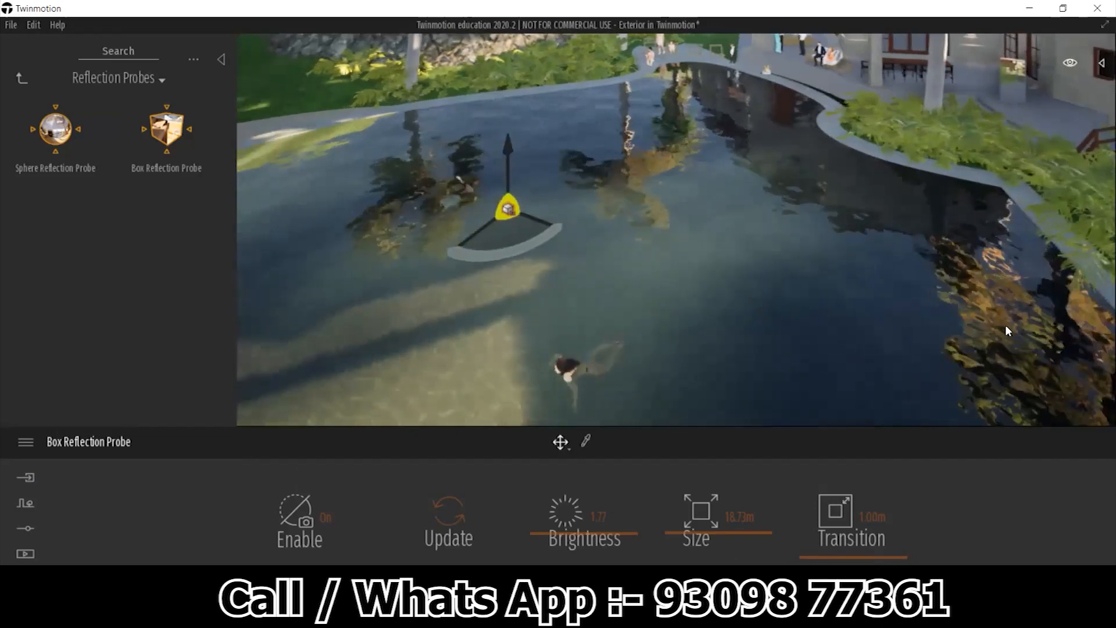
key("a")
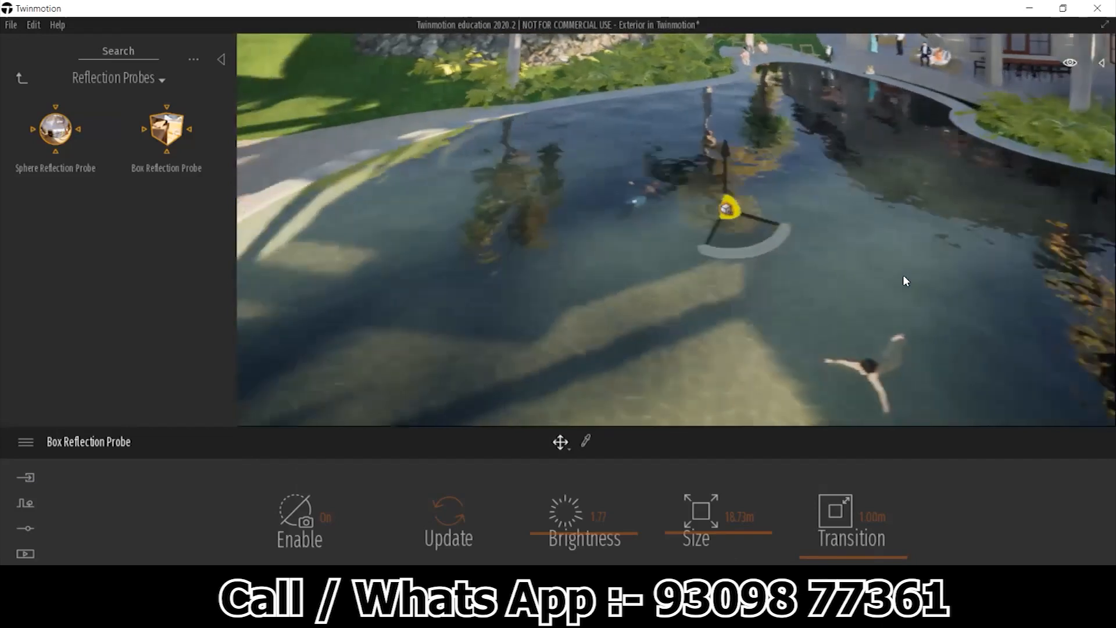
- Set the viewport reflection volume resolution to 128 in the preferences
key("d")
middle_click_drag(1015, 326, 1018, 192)
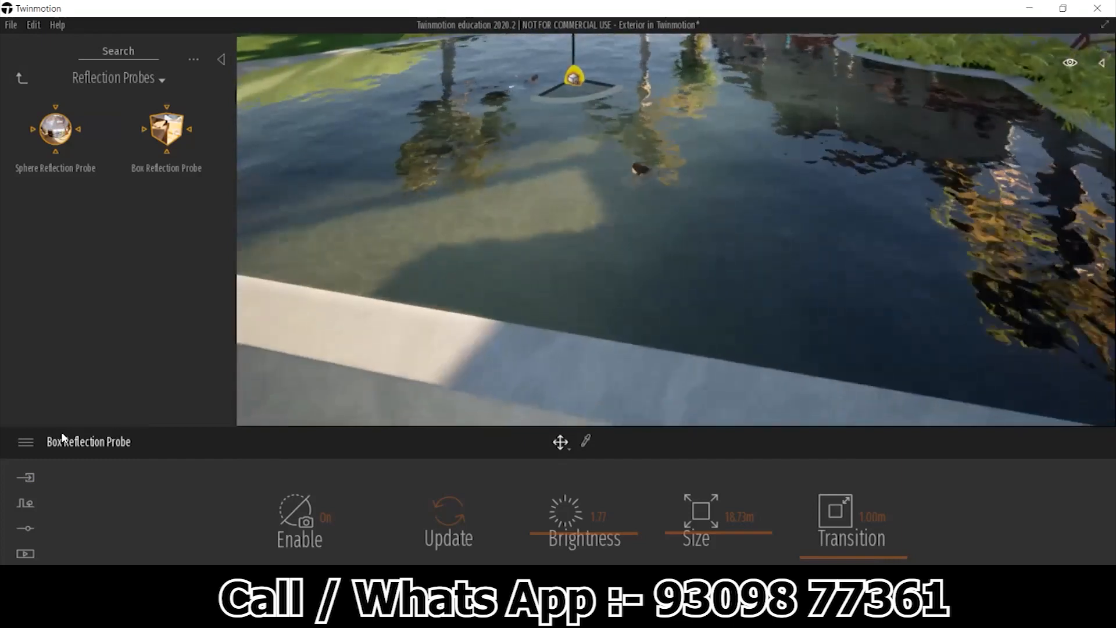
left_click(33, 444)
left_click(53, 387)
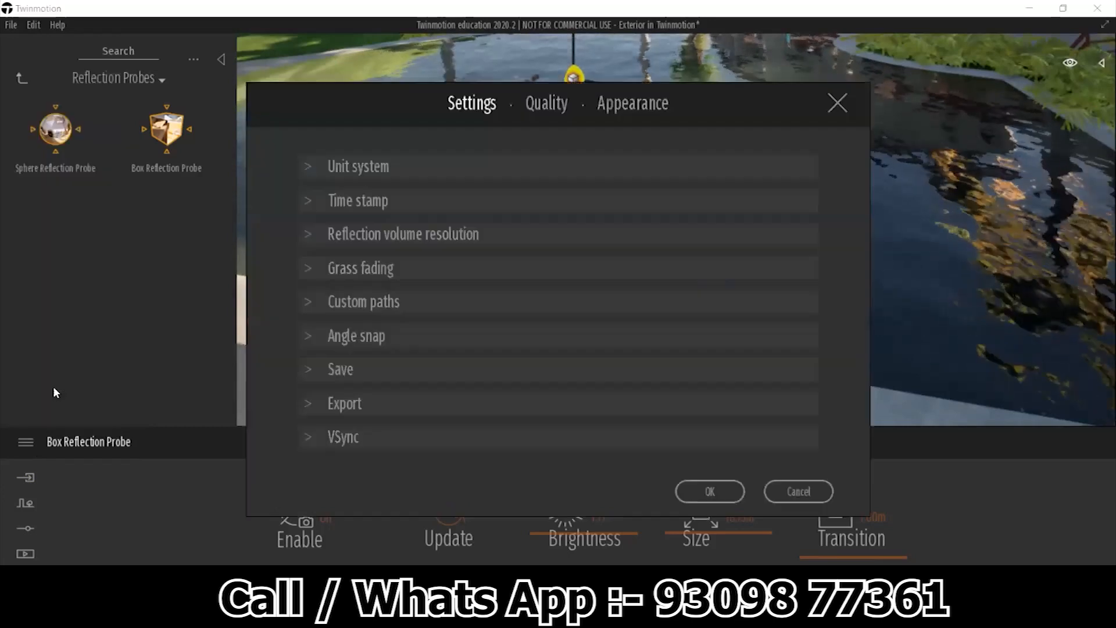
left_click(312, 233)
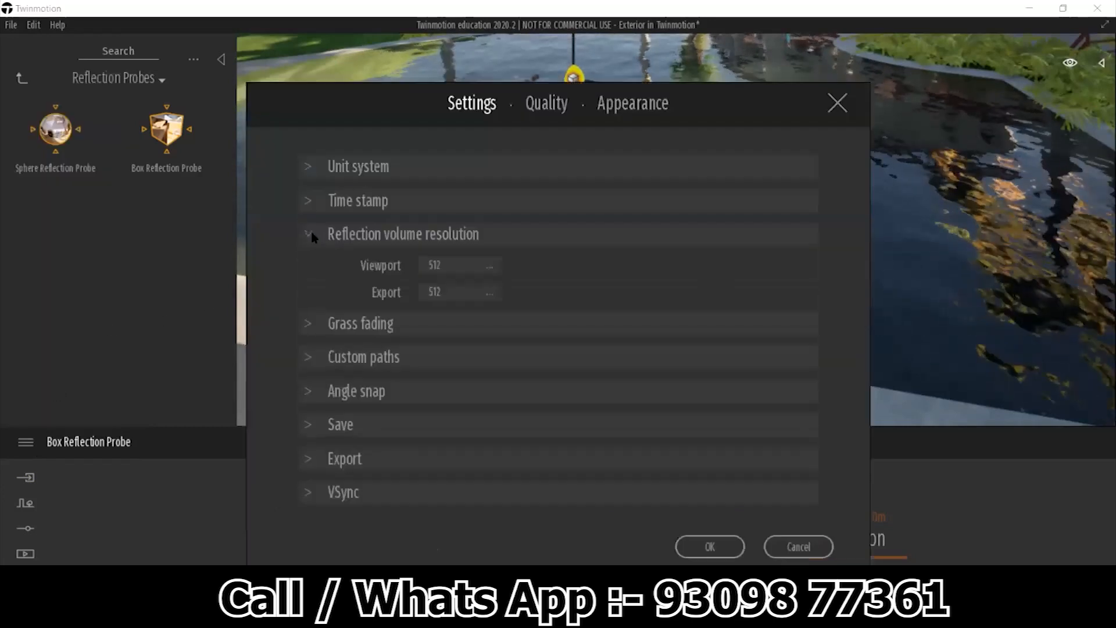
left_click(478, 271)
left_click(489, 309)
left_click(689, 543)
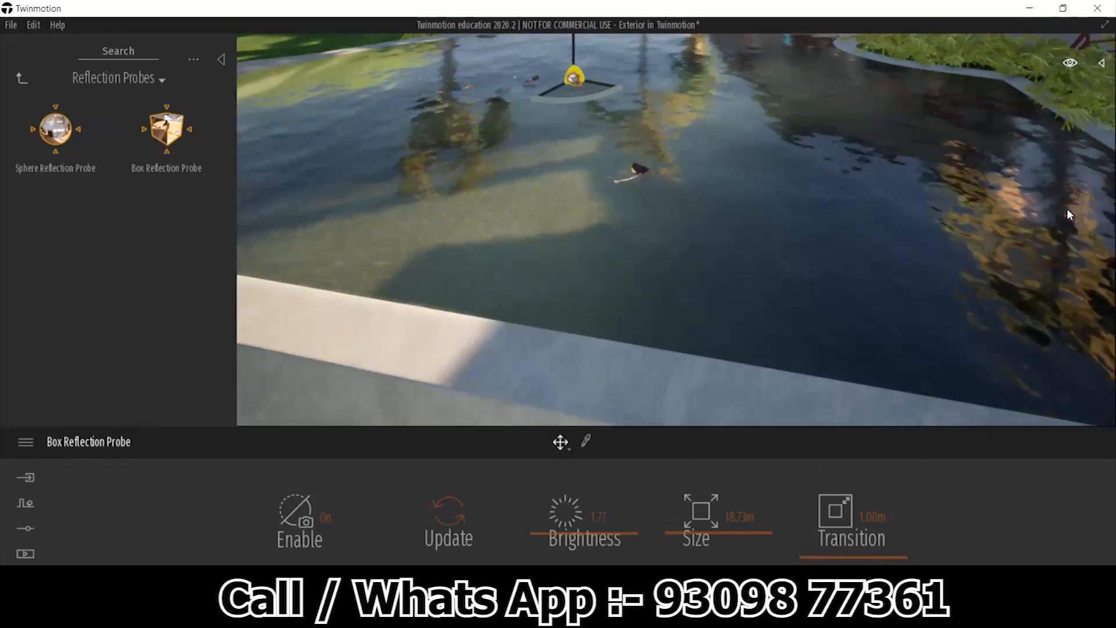
- Set the export reflection volume resolution to 1024 in the preferences and change the viewport resolution as well
left_click(25, 442)
left_click(58, 390)
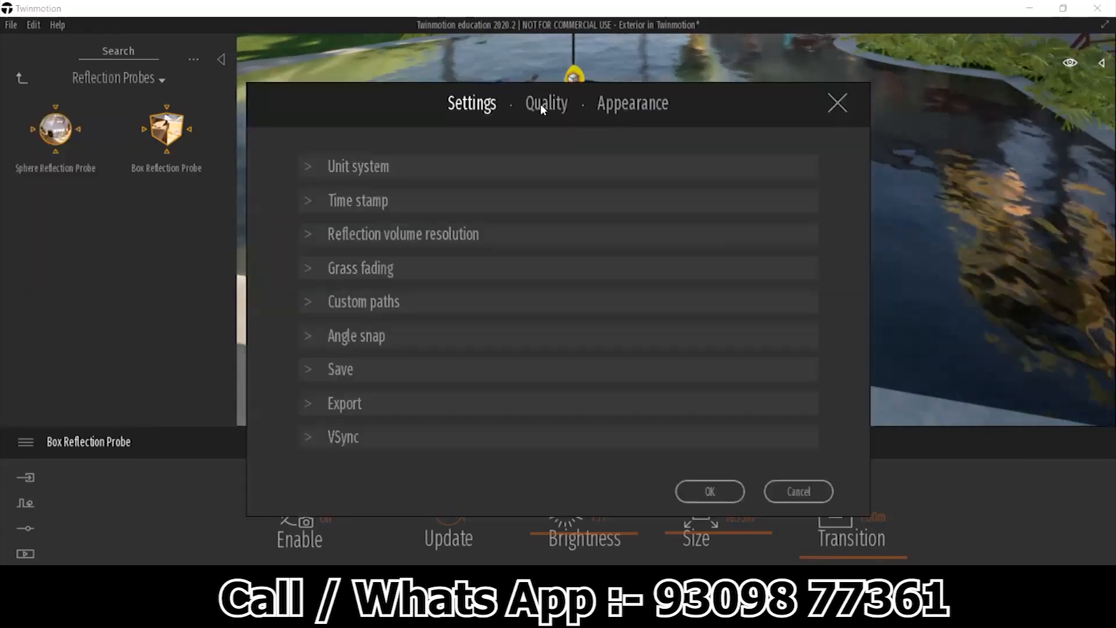
left_click(310, 234)
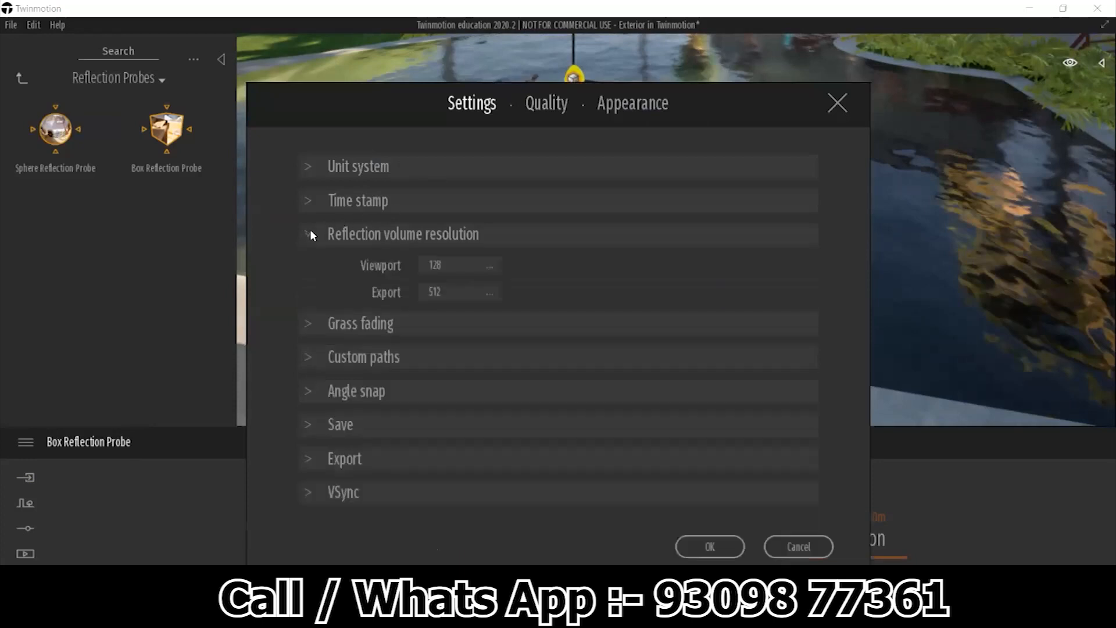
left_click(461, 295)
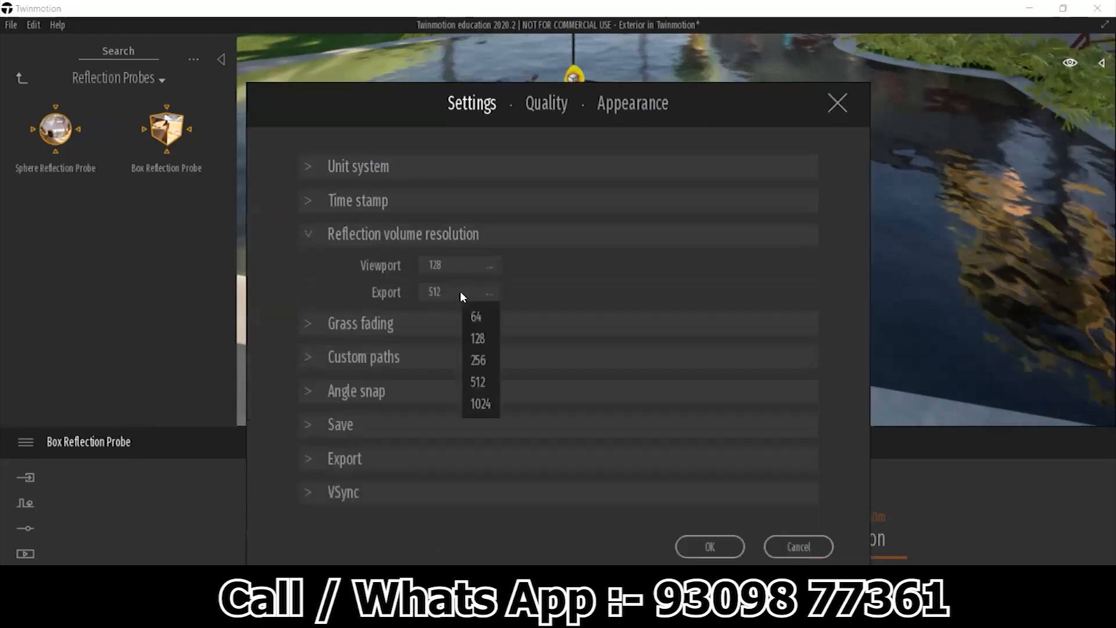
left_click(482, 404)
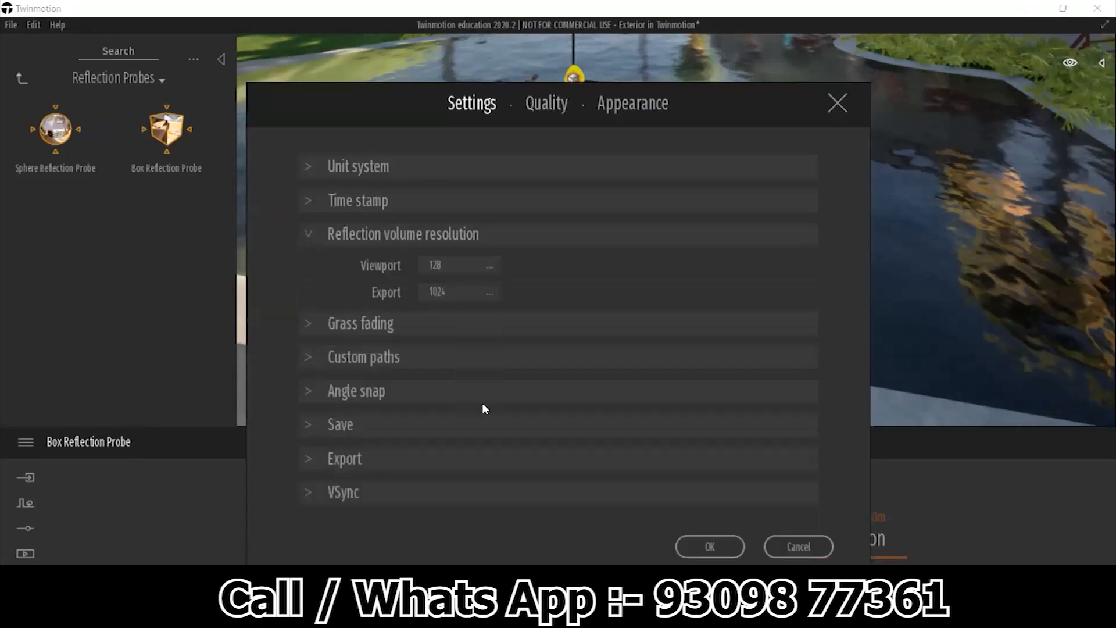
left_click(470, 271)
left_click(707, 548)
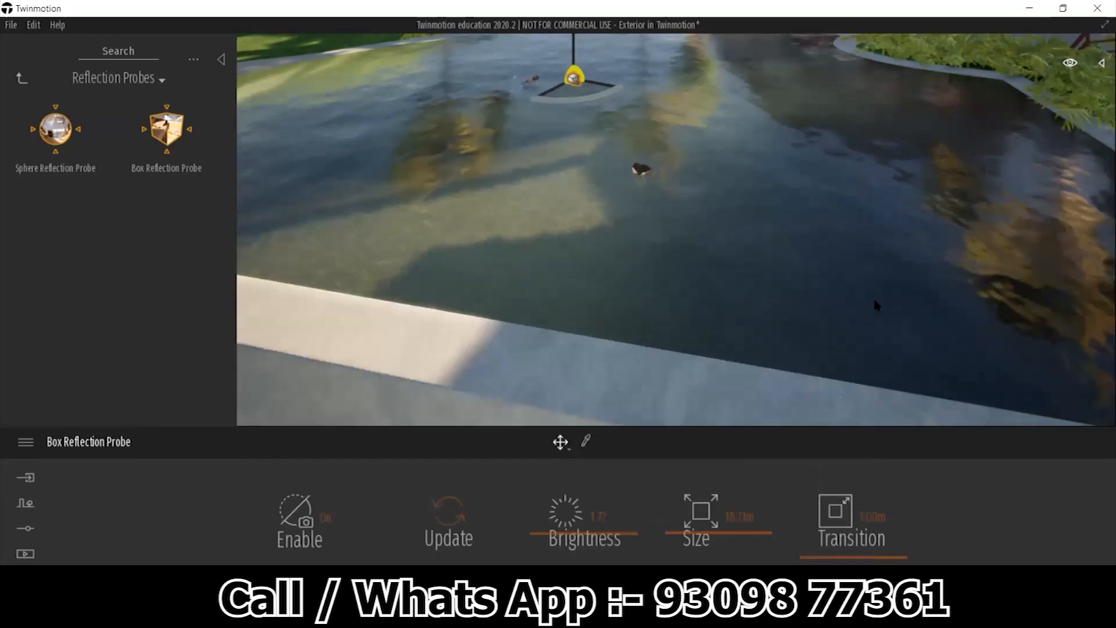
- Set the viewport reflection volume resolution back to 128 and apply the preferences
left_click(26, 443)
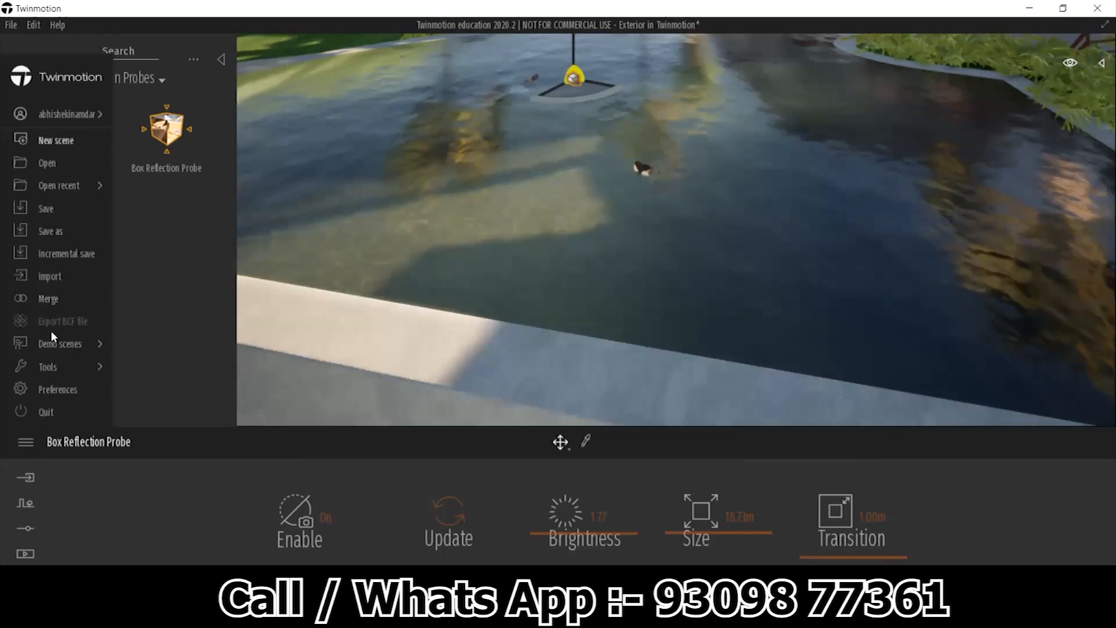
left_click(42, 390)
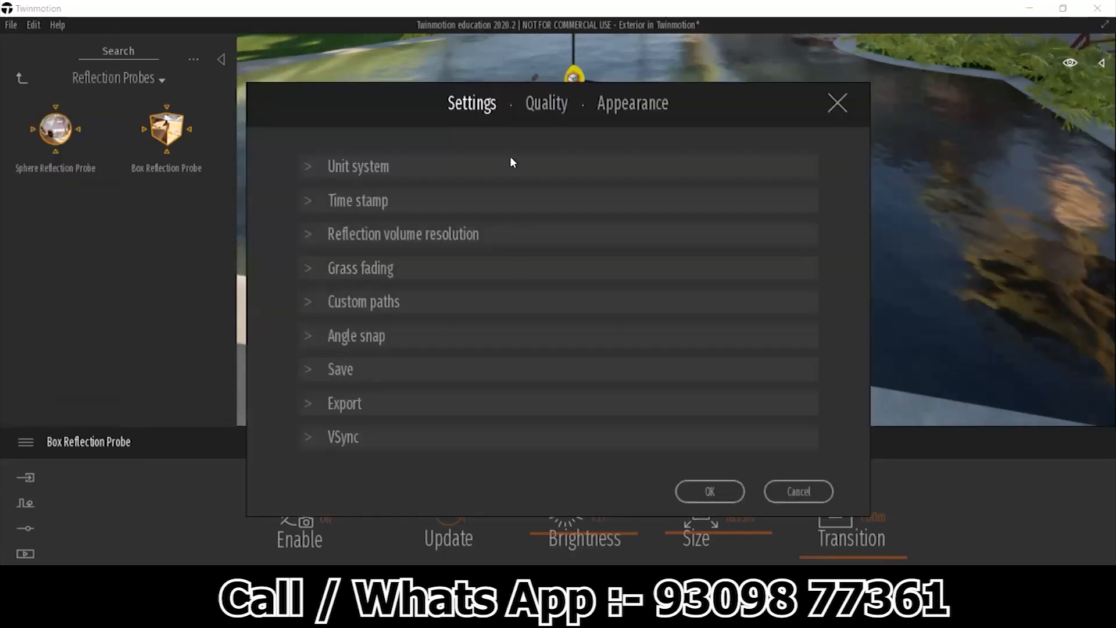
left_click(302, 231)
left_click(469, 267)
left_click(480, 311)
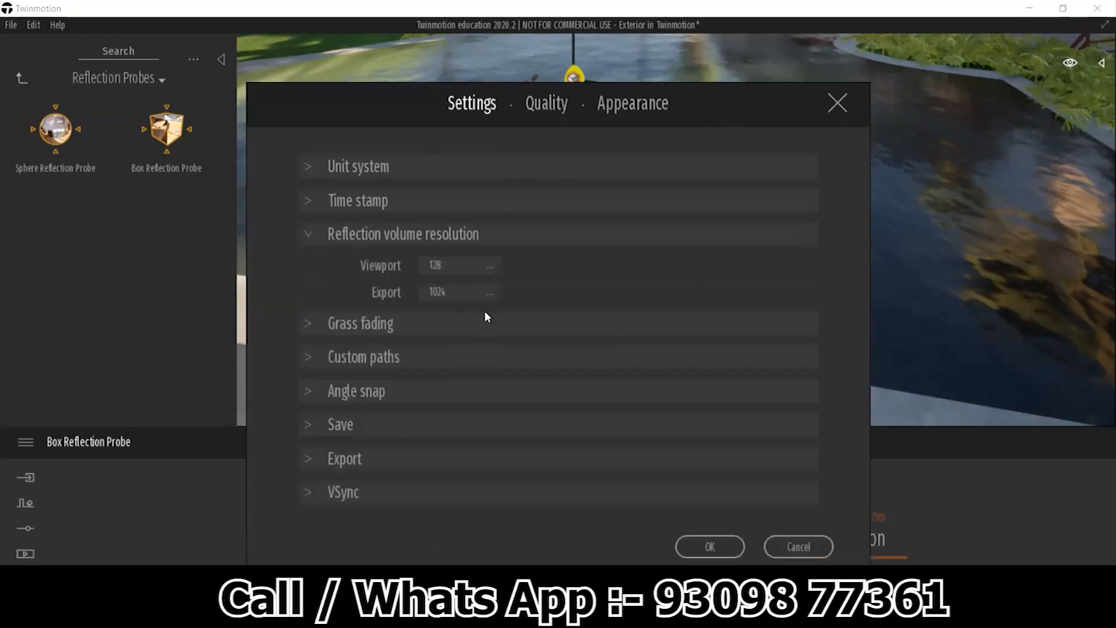
left_click(710, 546)
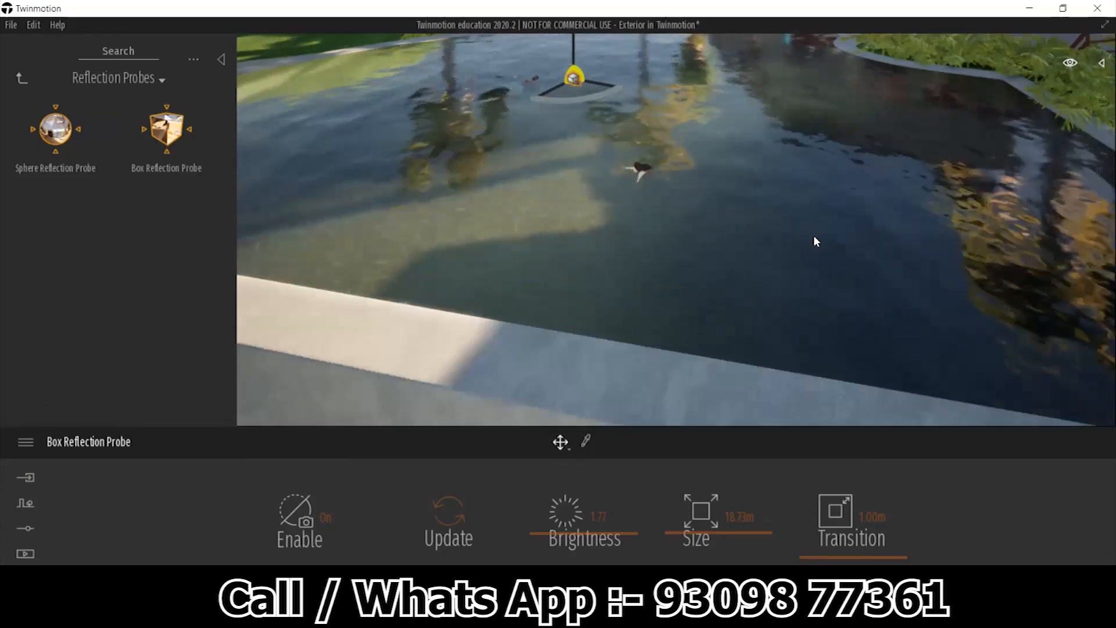
- Switch the overall rendering quality preset to Low in the preferences
left_click(26, 442)
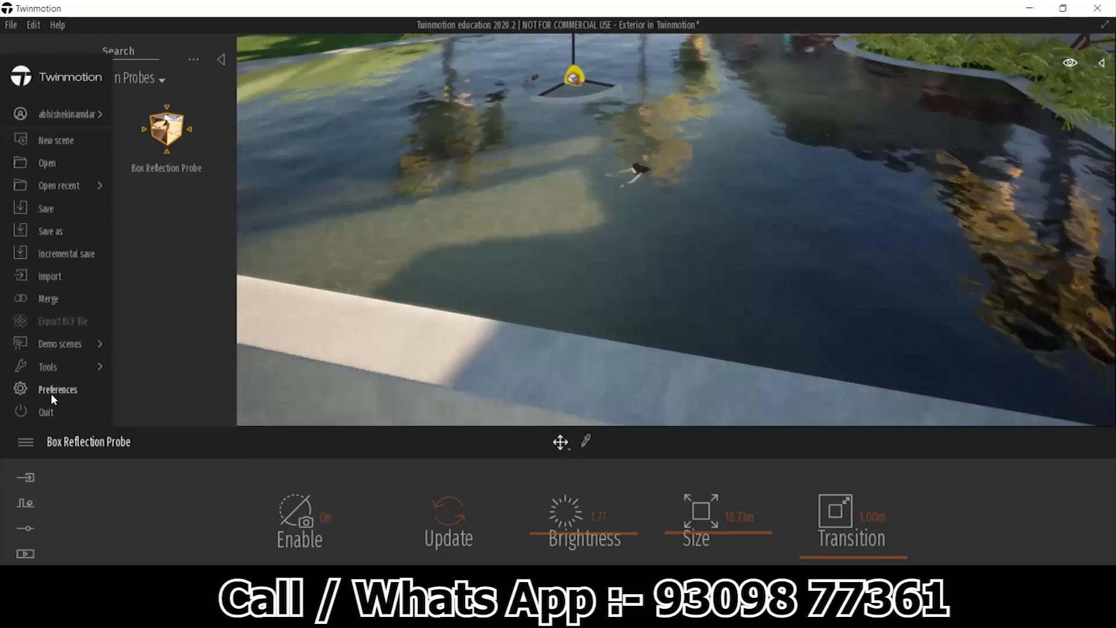
left_click(51, 392)
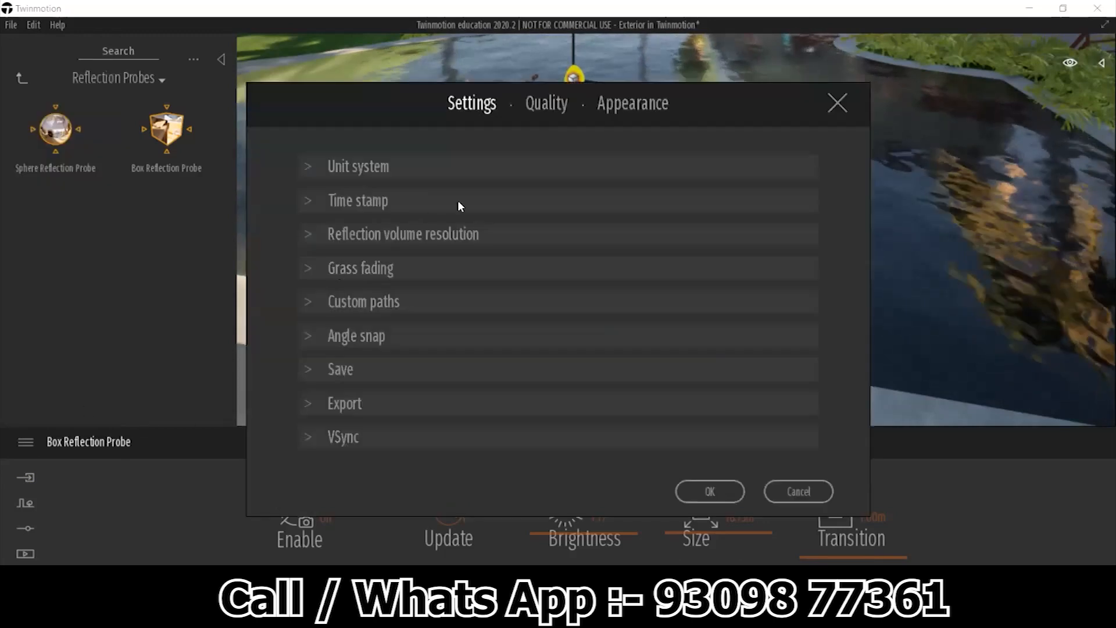
left_click(531, 106)
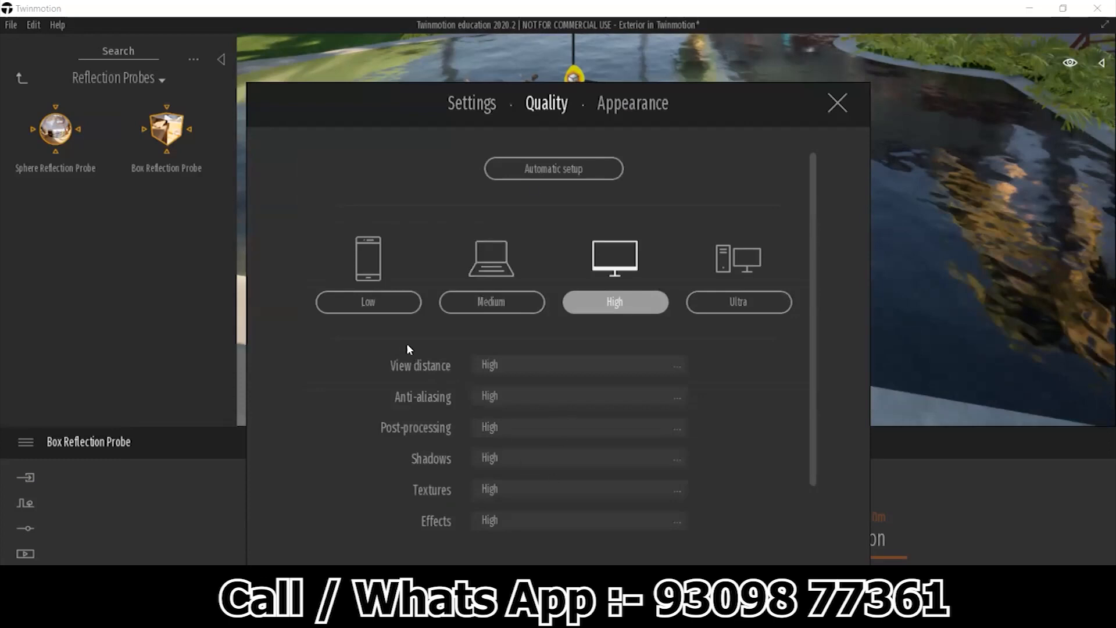
left_click(473, 304)
left_click(378, 303)
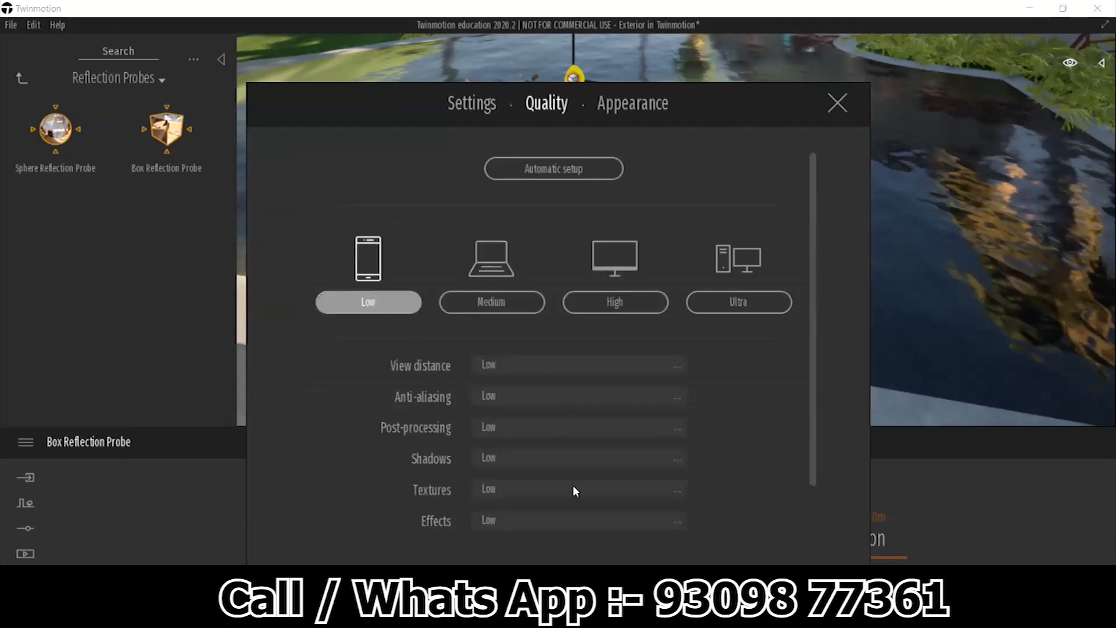
left_click(645, 586)
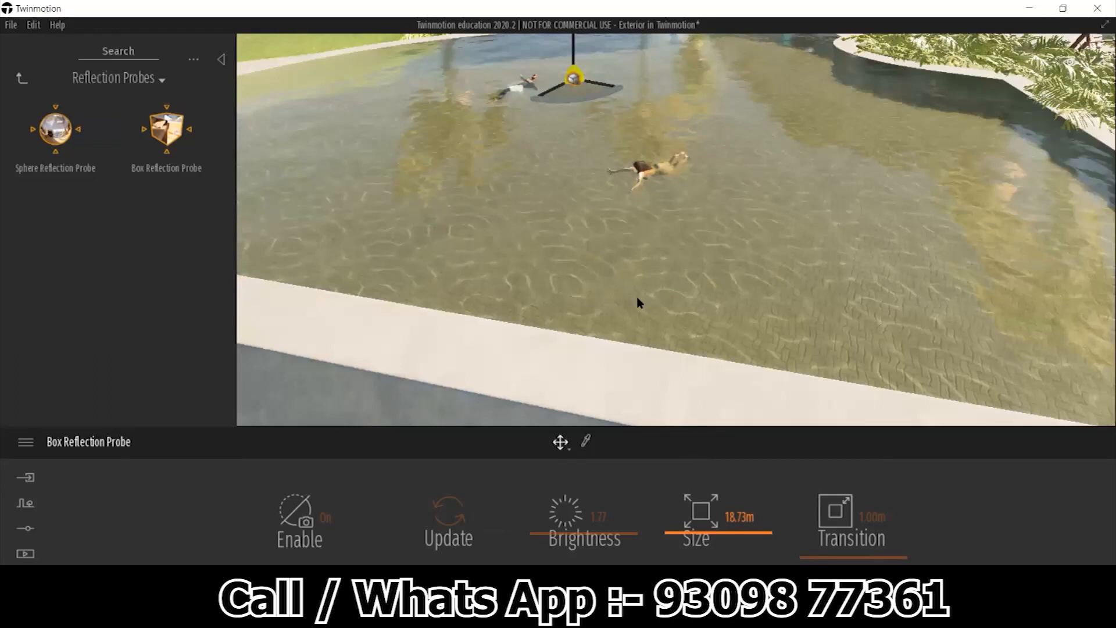
- Examine the pool, villa and box reflection probe from a wider viewpoint
right_click_drag(637, 302, 657, 276)
scroll(678, 248, "down", 5)
middle_click_drag(678, 248, 646, 401)
middle_click_drag(645, 290, 651, 233, "shift")
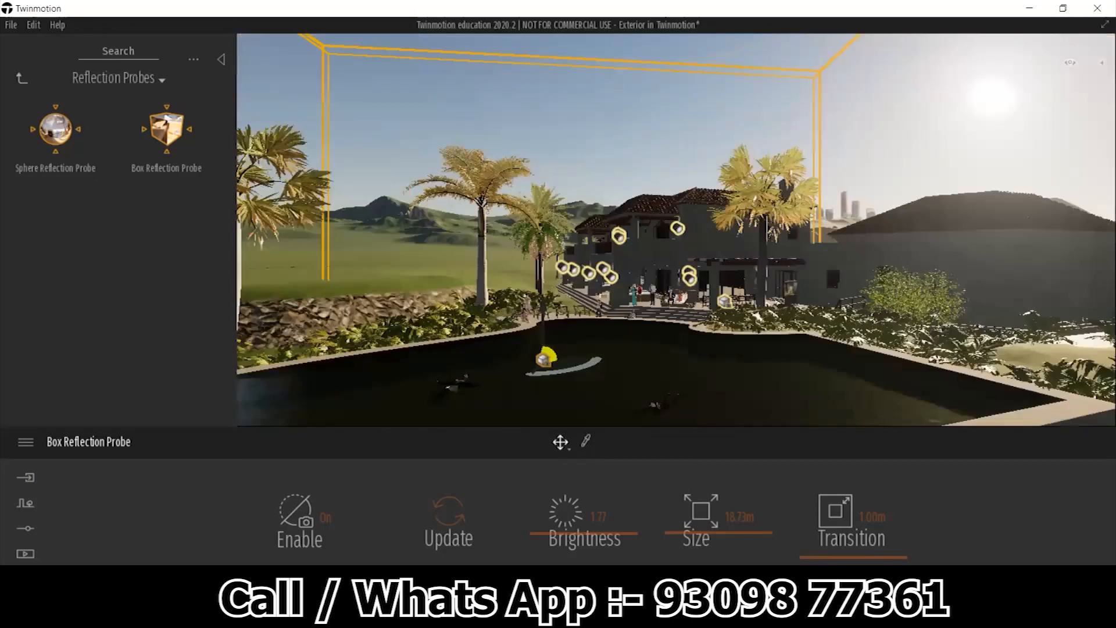
middle_click_drag(788, 181, 785, 232, "shift")
- Display the scene statistics to check performance around the pool, and return the library to the Tools category
left_click(1101, 64)
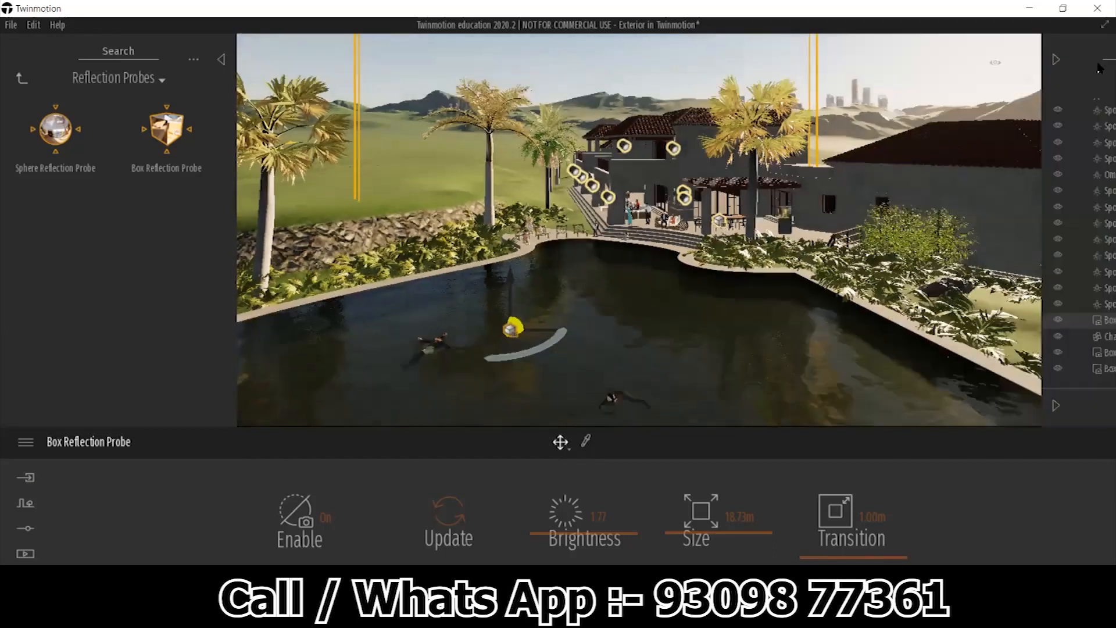
left_click(927, 405)
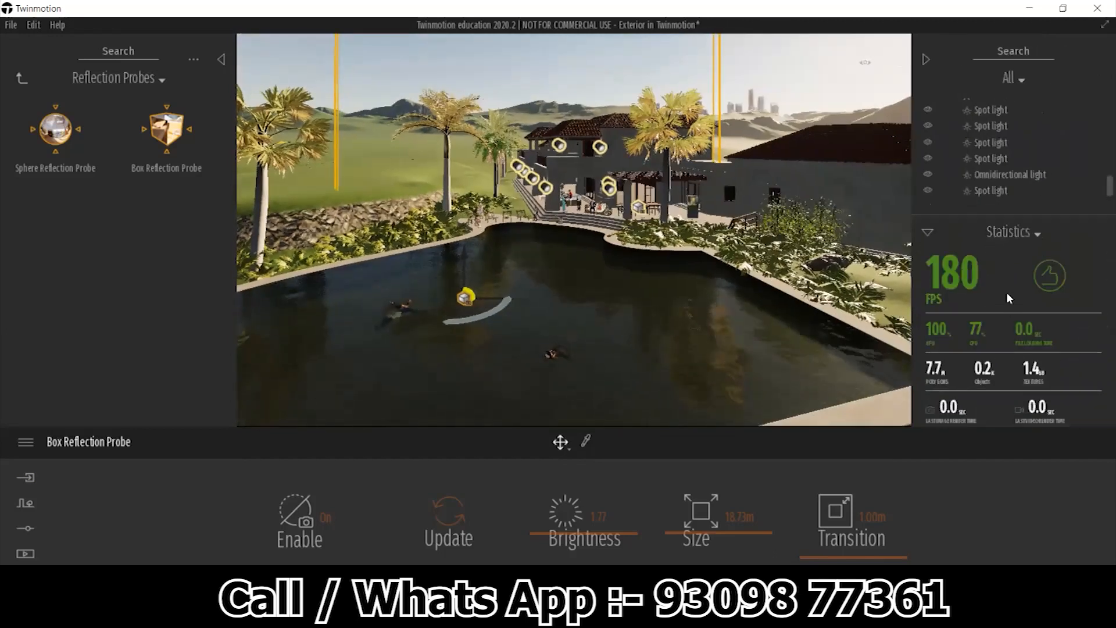
middle_click_drag(715, 356, 393, 239, "shift")
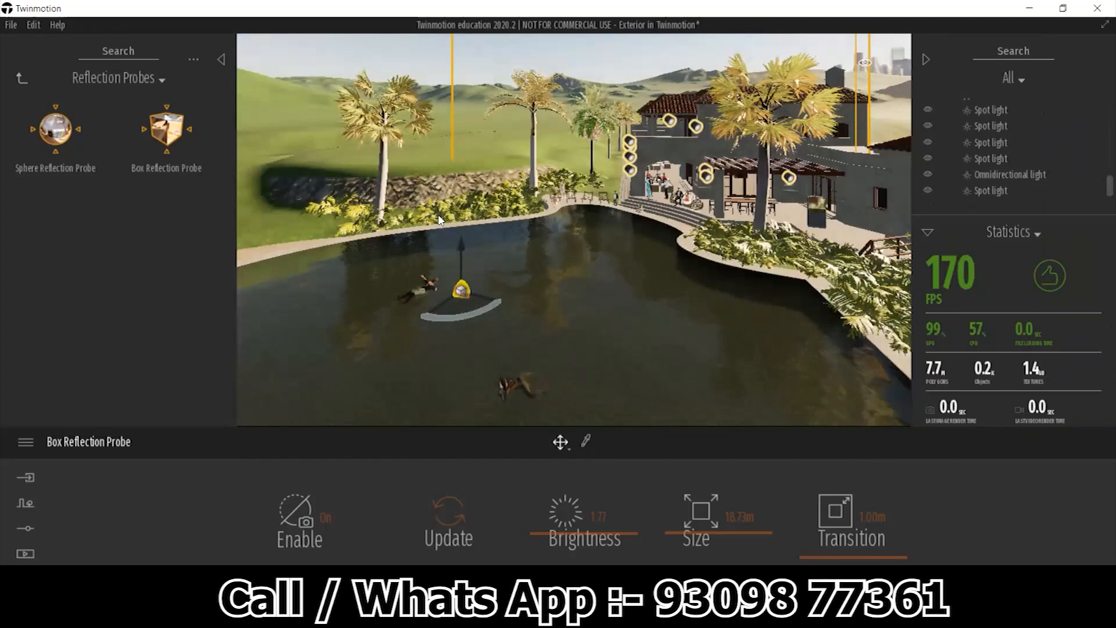
left_click(17, 77)
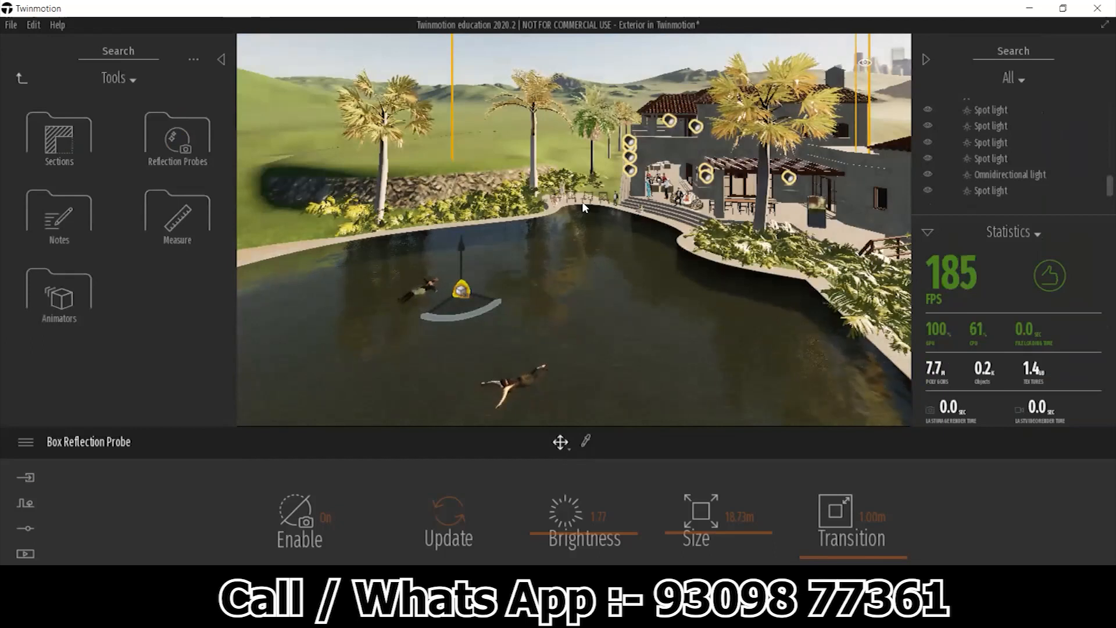
middle_click_drag(538, 295, 697, 251, "shift")
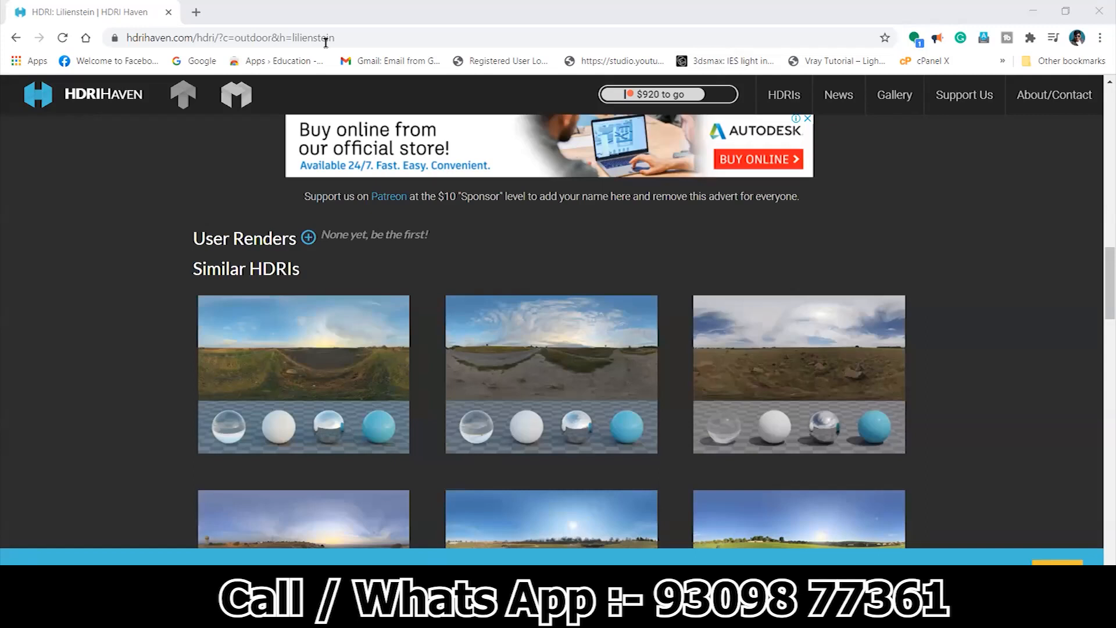
- Review the Lilienstein HDRI's download sizes and panorama preview on HDRI Haven, then return to Twinmotion
left_click(48, 98)
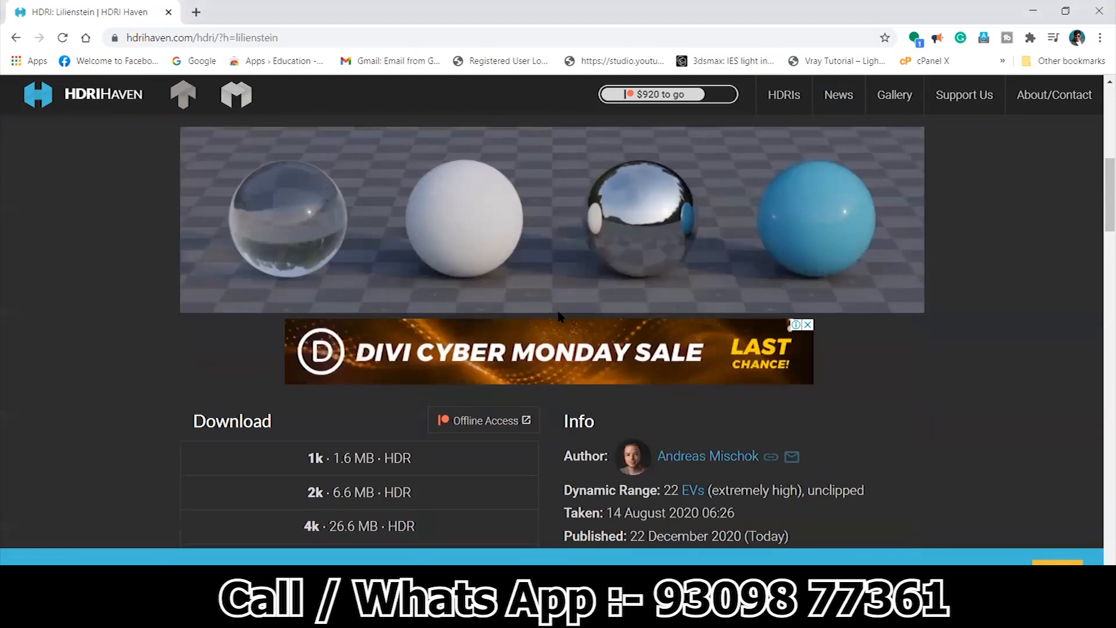
scroll(360, 372, "down", 4)
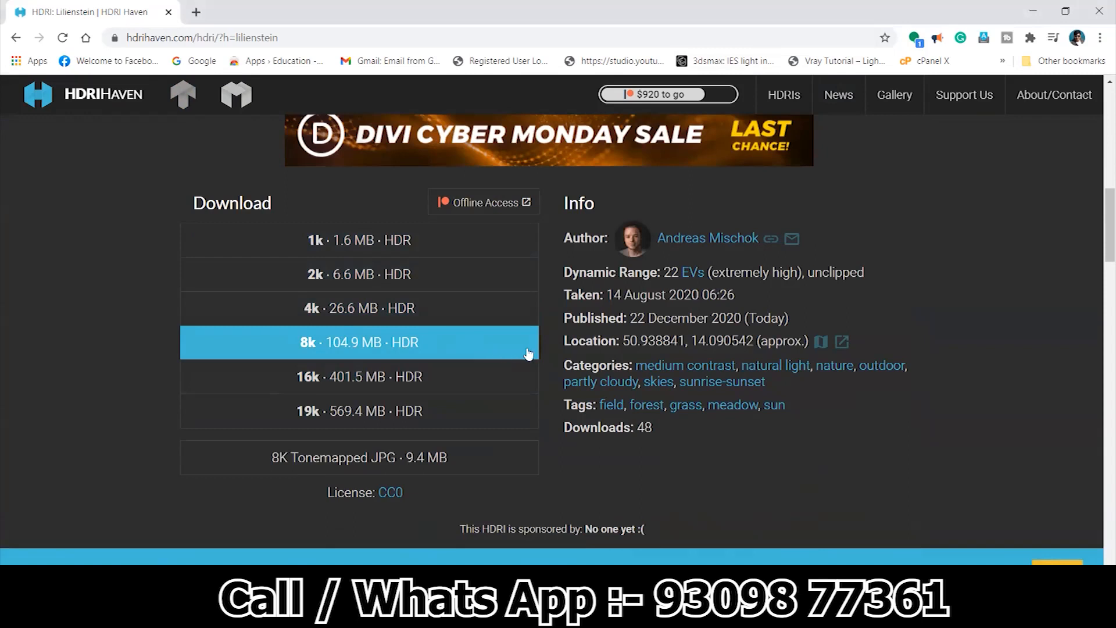
scroll(533, 354, "up", 5)
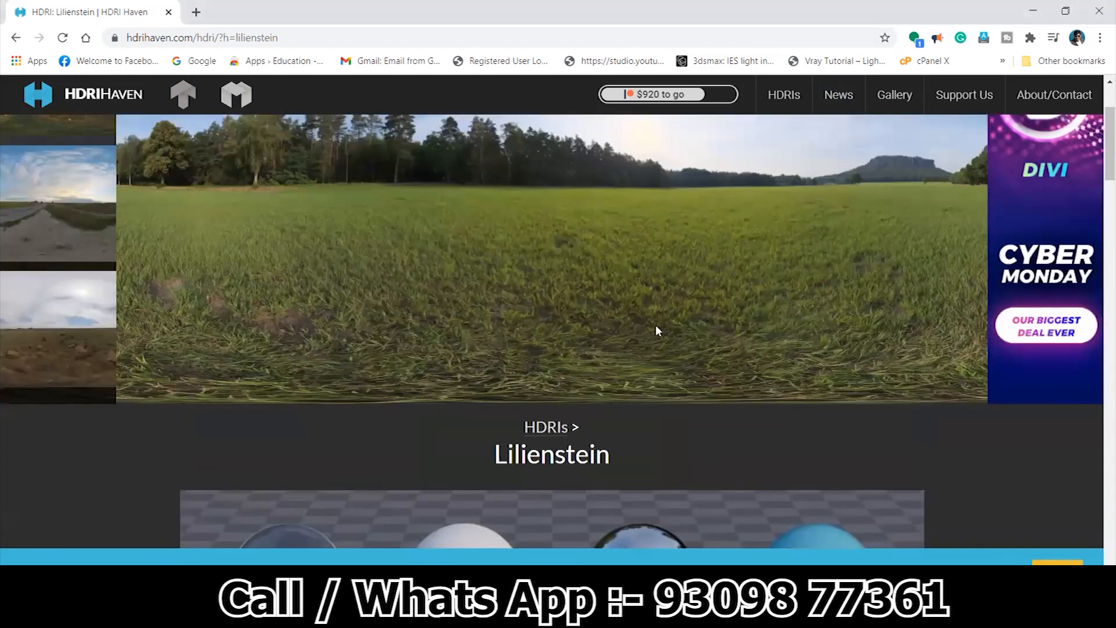
scroll(655, 330, "up", 3)
right_click(628, 315)
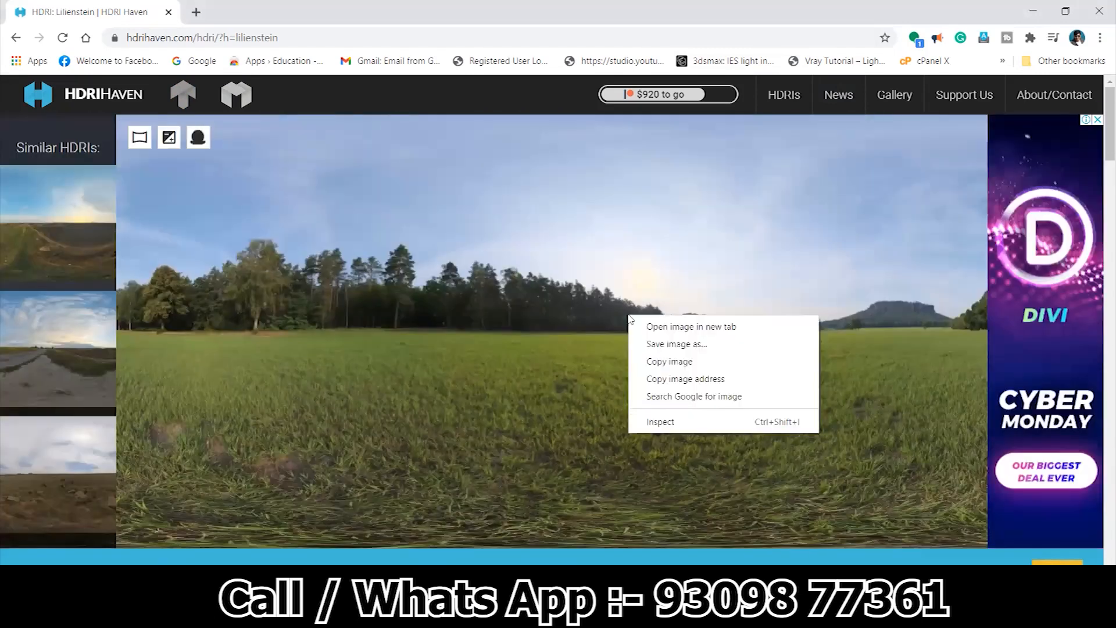
left_click(1030, 10)
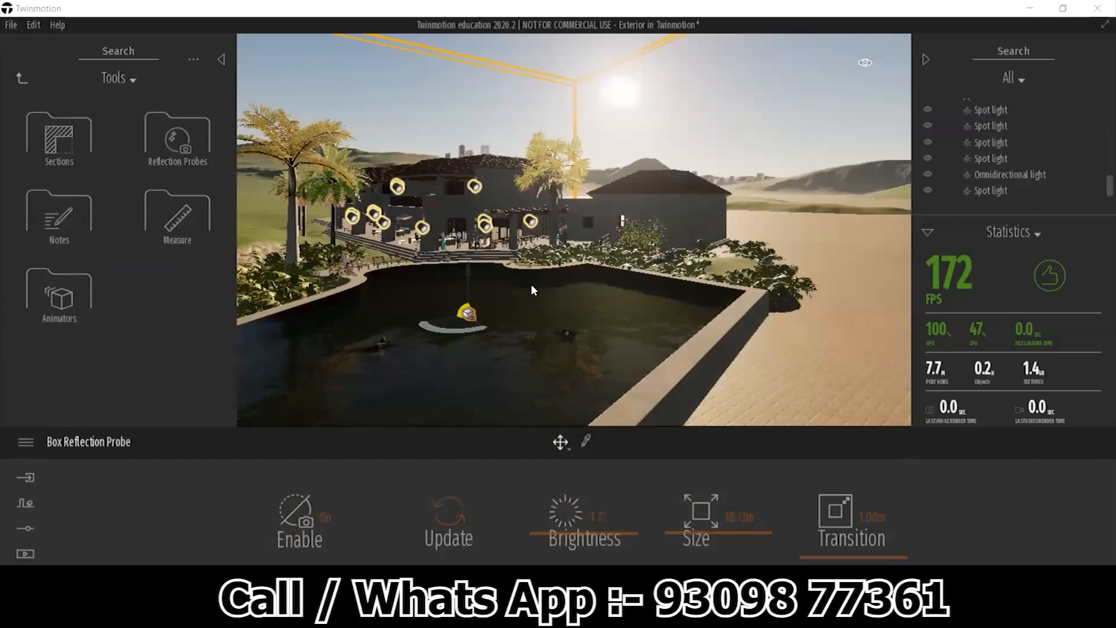
- View the pool and villa from farther away and display the scene's imported models
left_click_drag(664, 285, 582, 278)
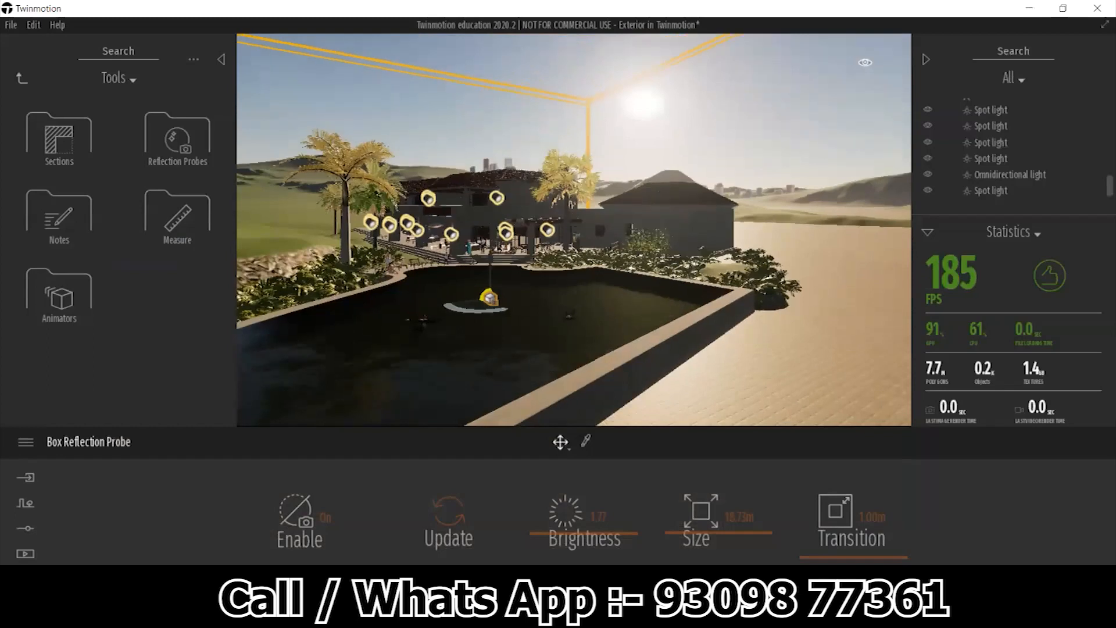
left_click(26, 477)
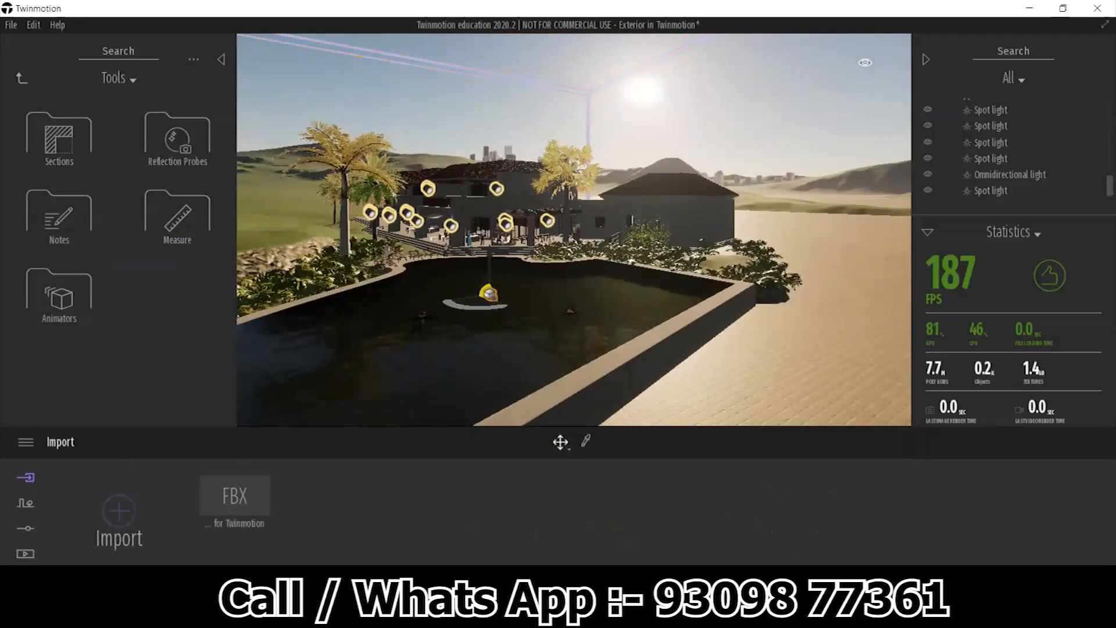
- Switch to 3ds Max, save Exterior.max, and reset to a new empty scene
left_click(410, 615)
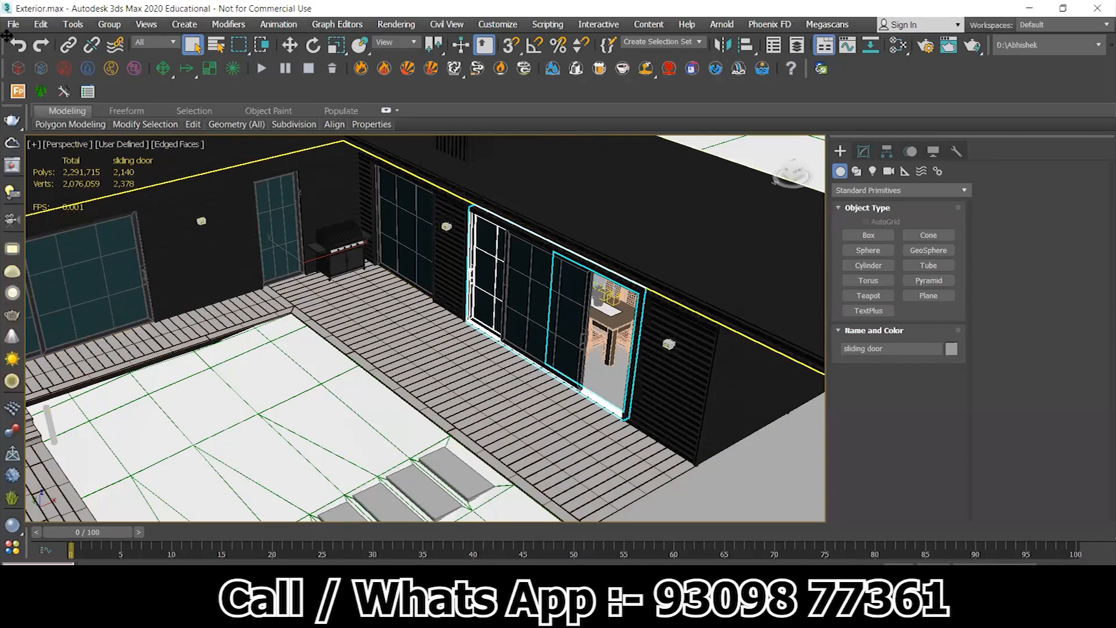
left_click(14, 26)
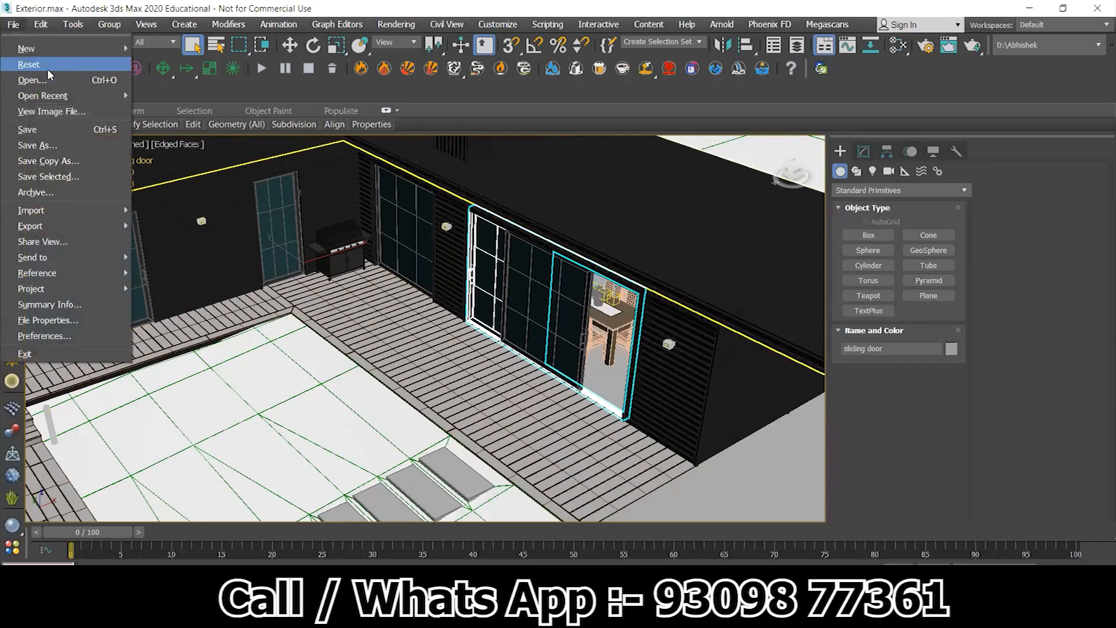
left_click(43, 130)
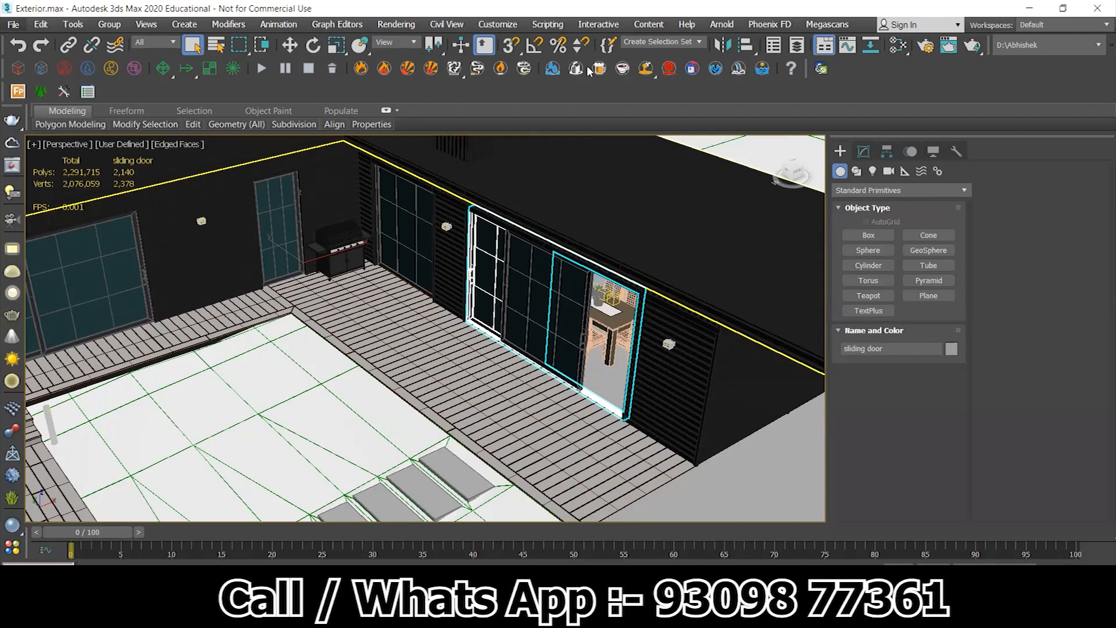
left_click(13, 24)
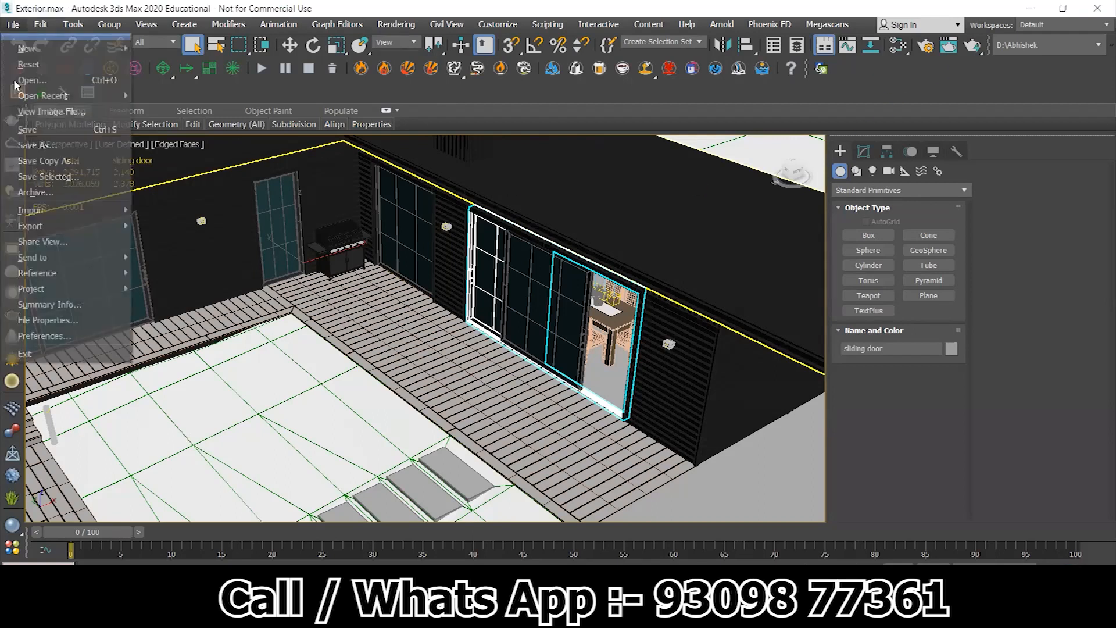
left_click(32, 64)
left_click(514, 329)
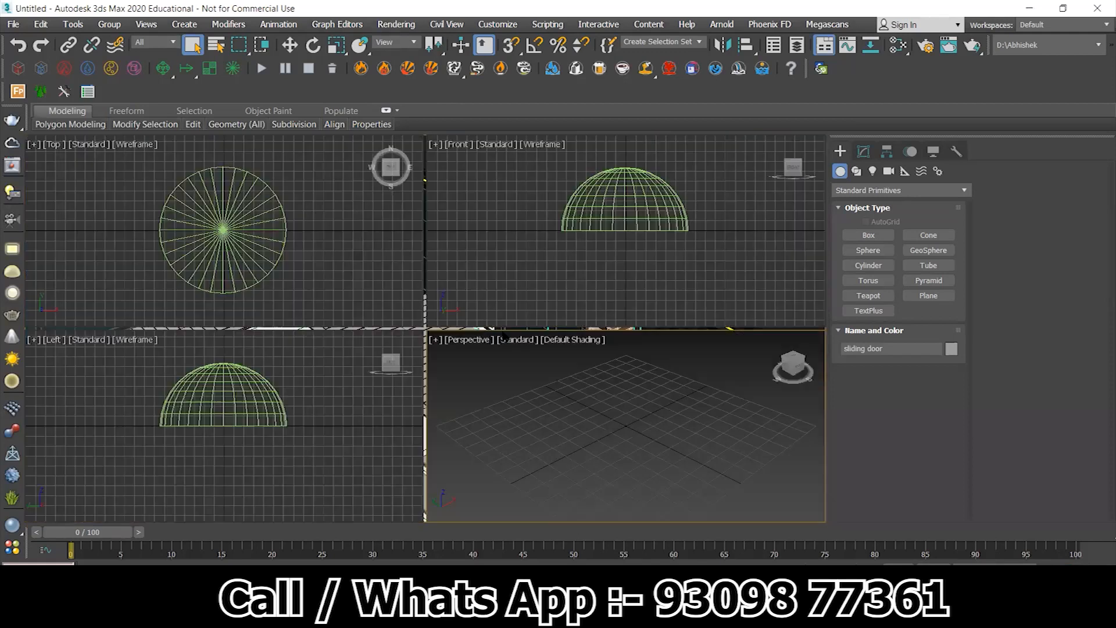
- Create a standard primitive sphere with a radius of about 4.4 feet at the centre of the perspective view's grid
left_click(869, 250)
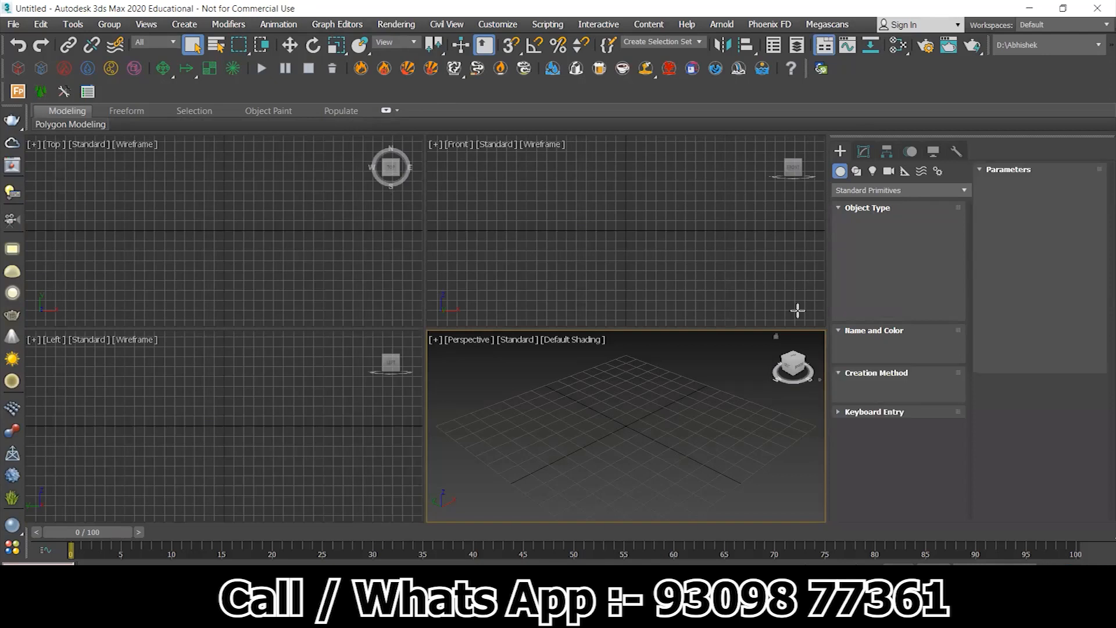
left_click_drag(626, 424, 787, 476)
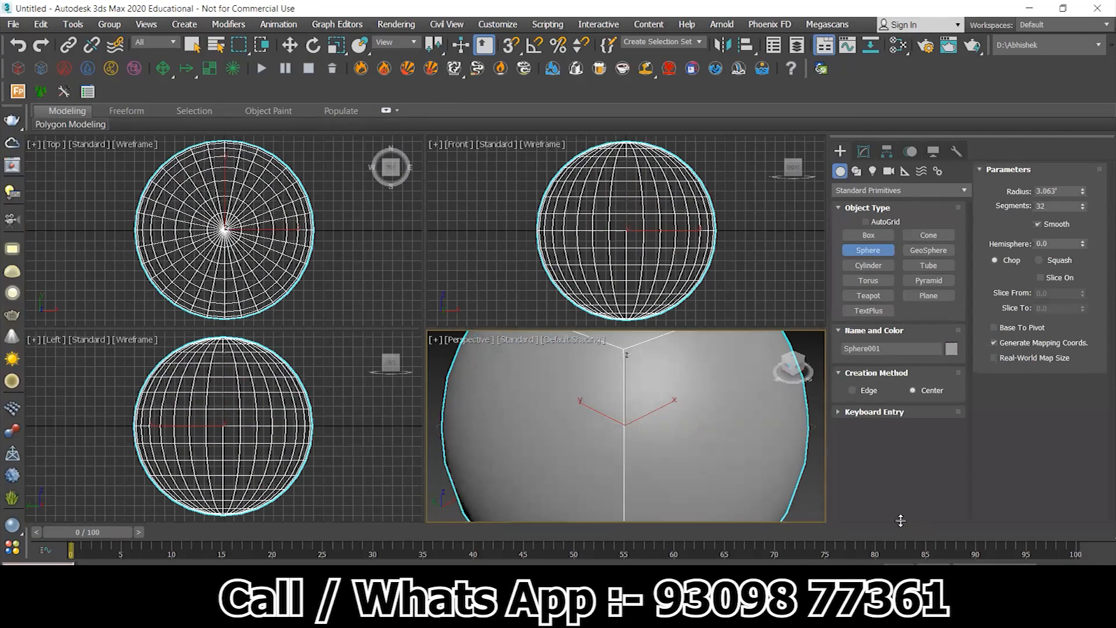
scroll(787, 475, "down", 5)
middle_click_drag(733, 433, 699, 431)
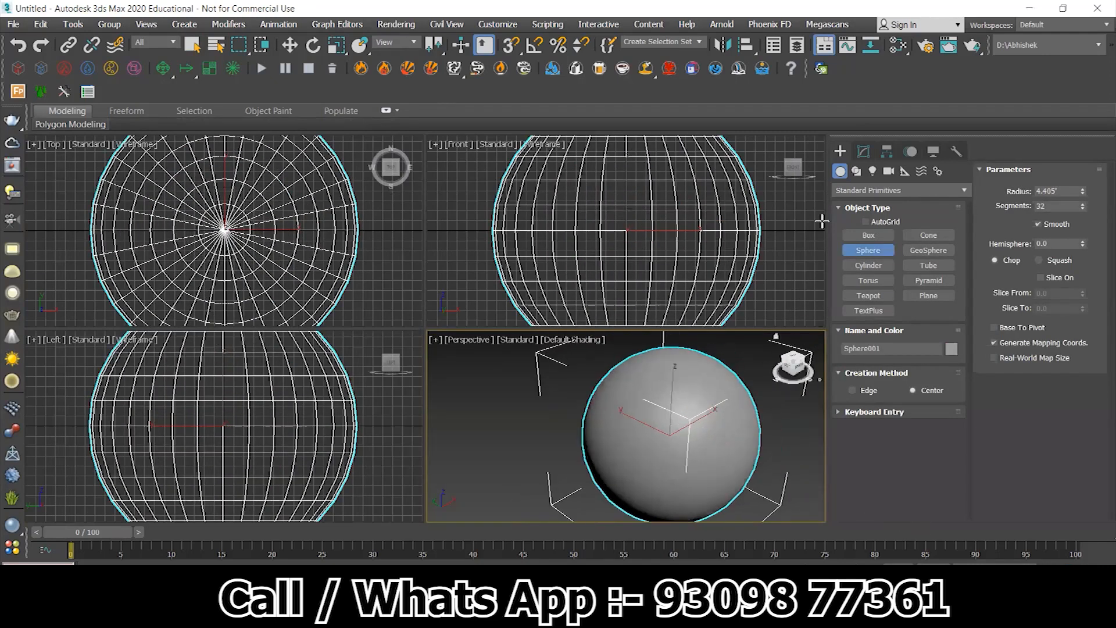
- Set the sphere's Hemisphere value to 0.5 and convert the resulting dome to an Editable Poly
left_click(864, 152)
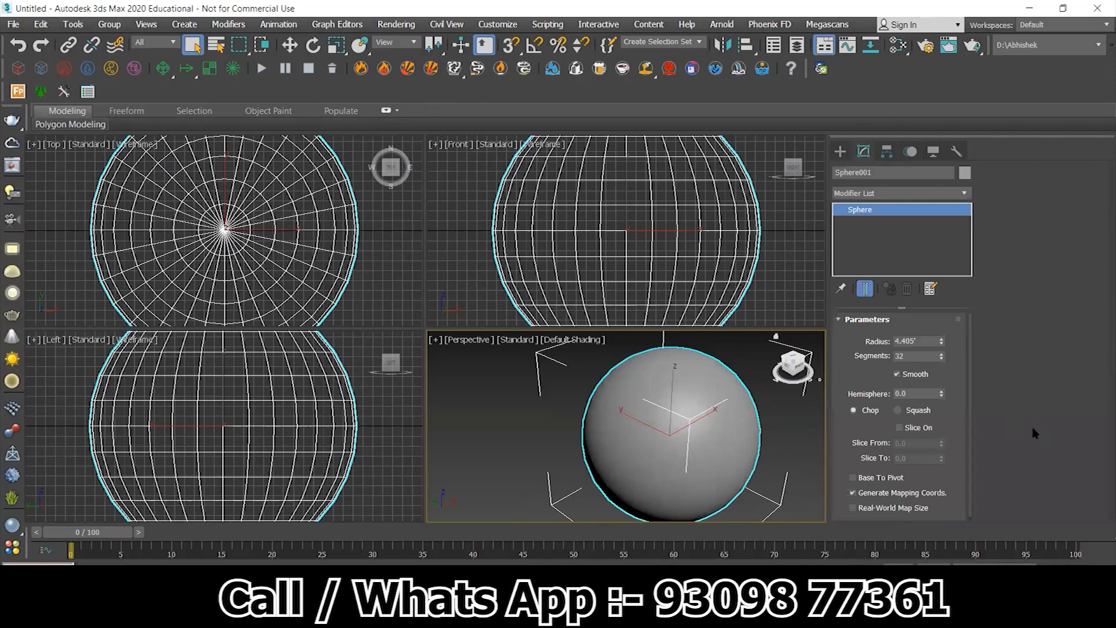
left_click_drag(911, 392, 840, 391)
type("0.5")
key("Return")
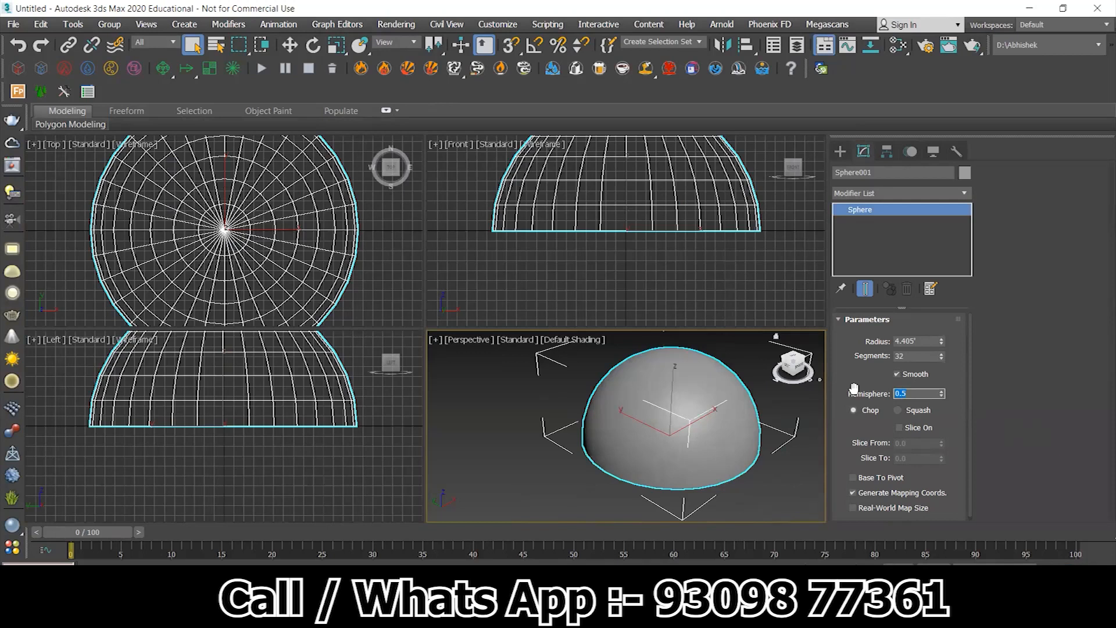
mouse_move(668, 430)
middle_mouse_down("alt")
mouse_move(667, 379)
mouse_move(682, 416)
middle_mouse_up("alt")
right_click(679, 354)
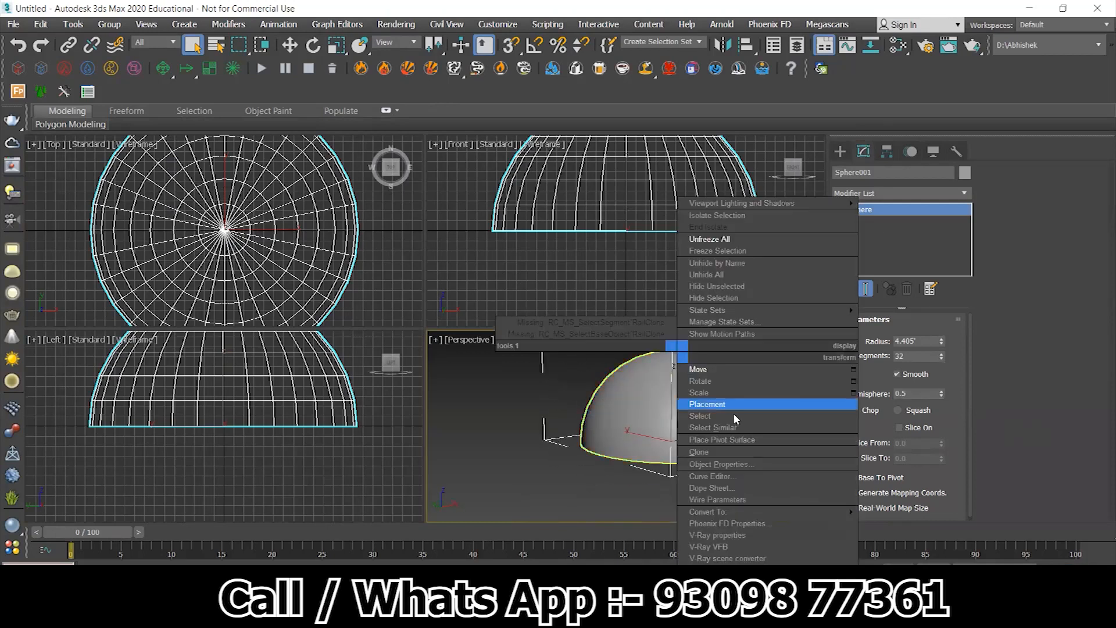
mouse_move(728, 513)
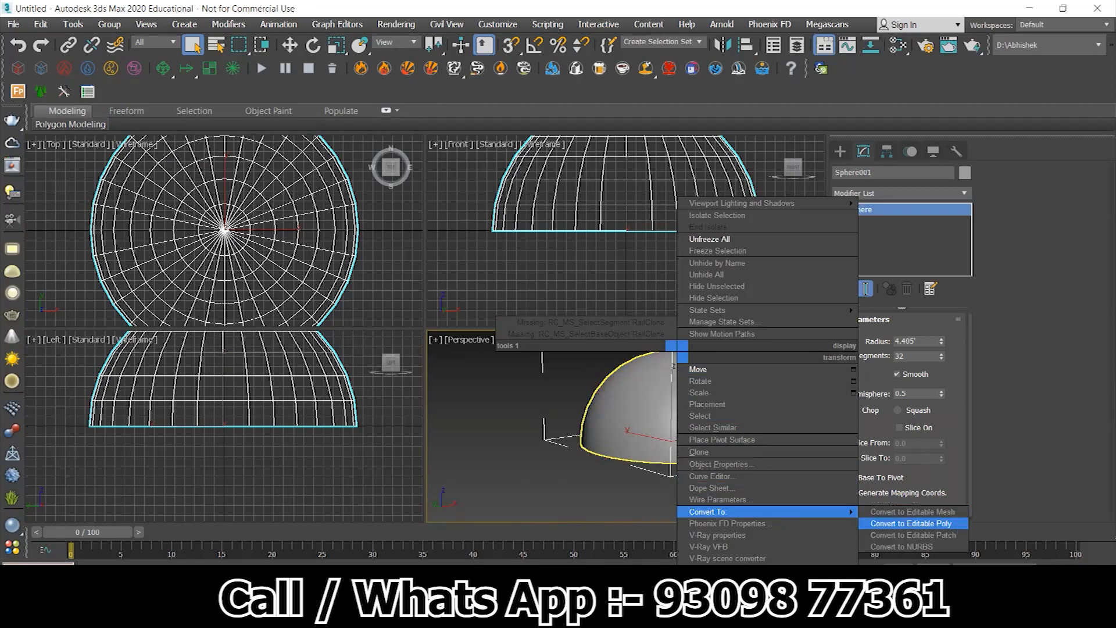
left_click(959, 523)
- Enter polygon-level editing on the dome's underside and display edged faces in the perspective view
middle_click_drag(782, 474, 695, 392, "alt")
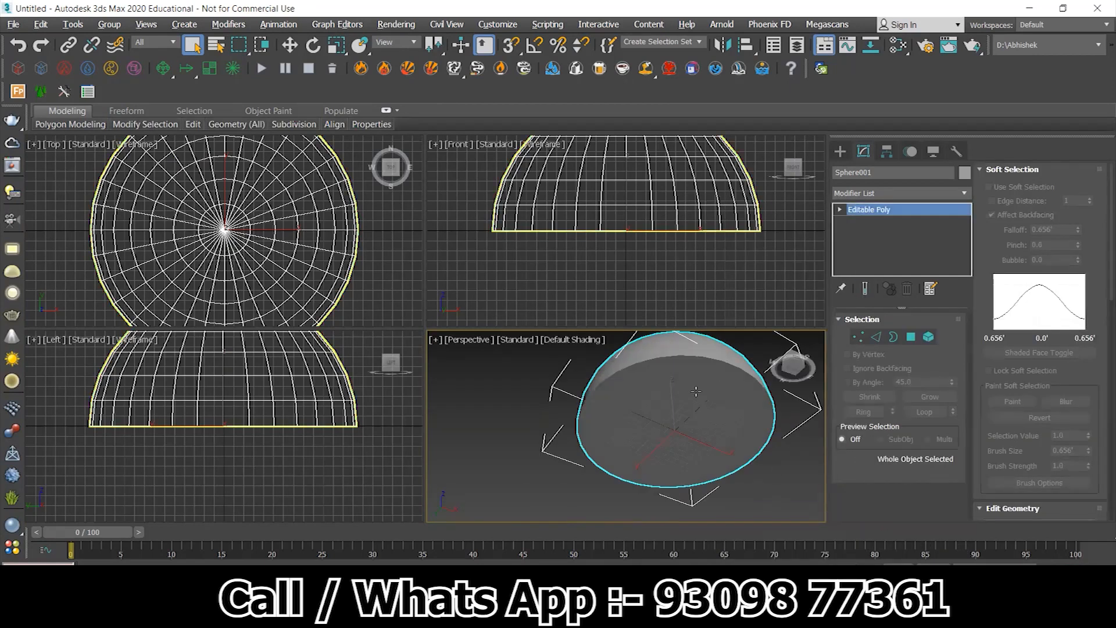
key("4")
left_click(714, 421)
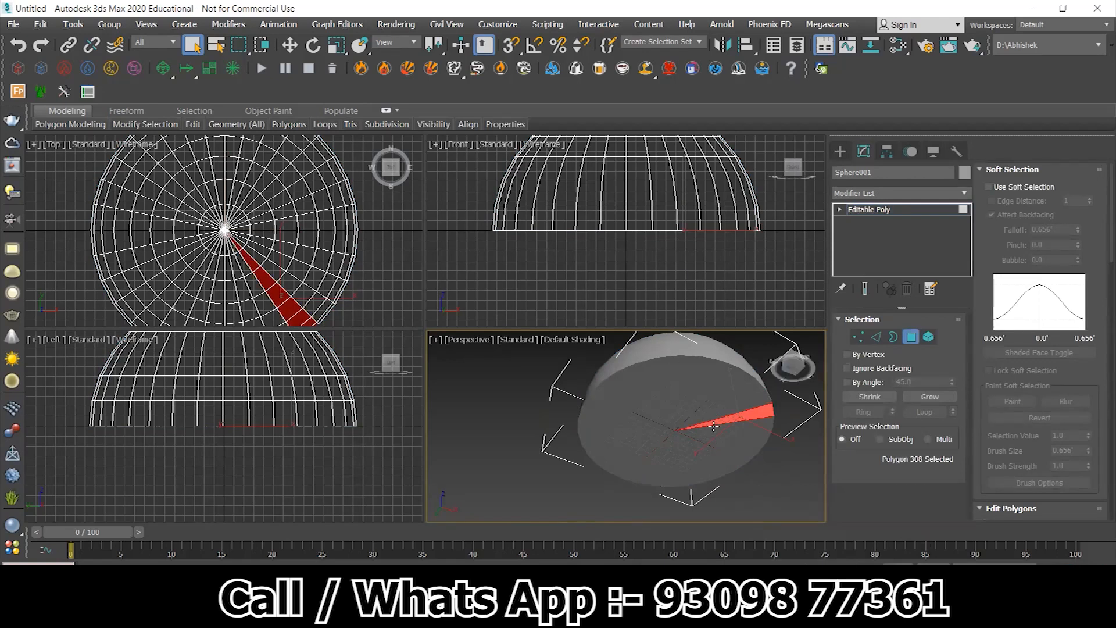
key("F4")
middle_click_drag(697, 441, 688, 401, "alt")
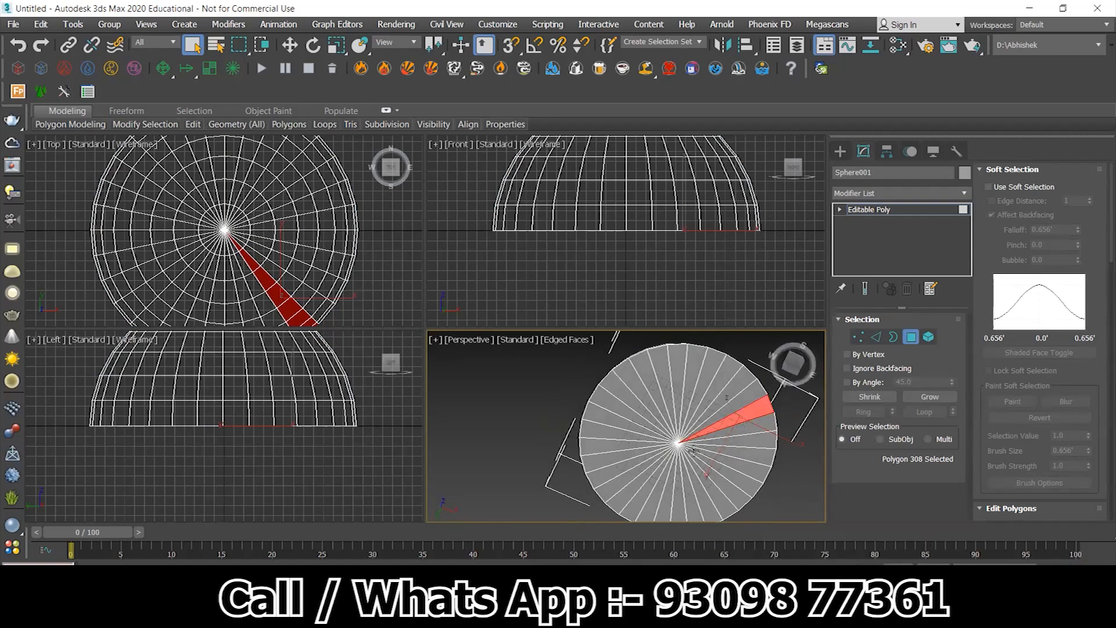
scroll(696, 453, "up", 6)
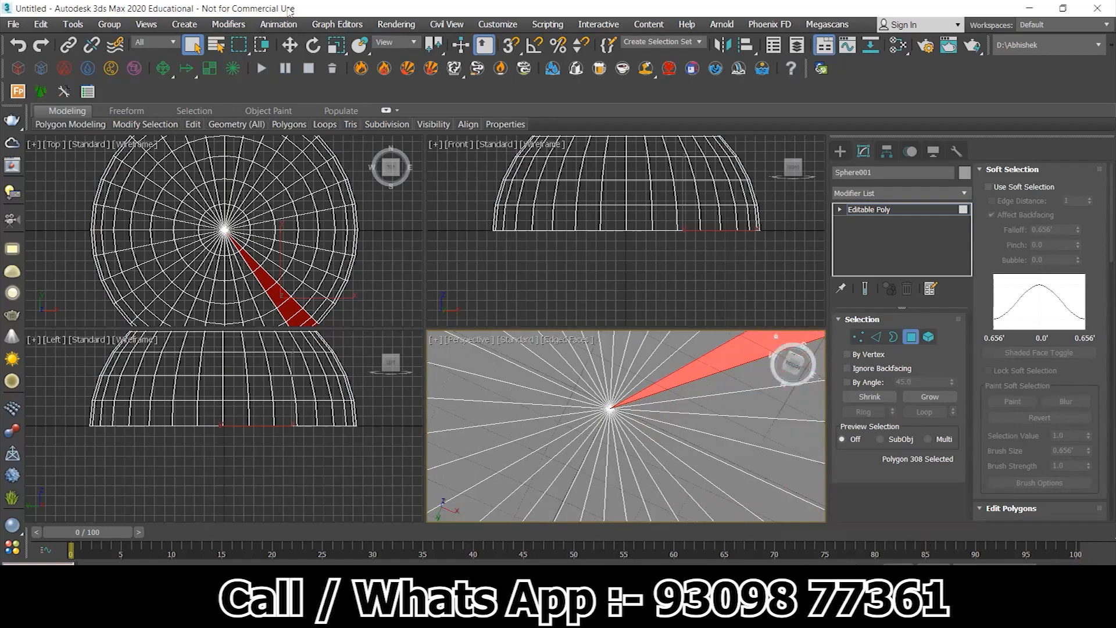
- Select only the polygons of the dome's flat base, excluding the curved surface, and delete them
left_click_drag(701, 488, 547, 360)
scroll(664, 422, "down", 7)
scroll(666, 424, "down", 3)
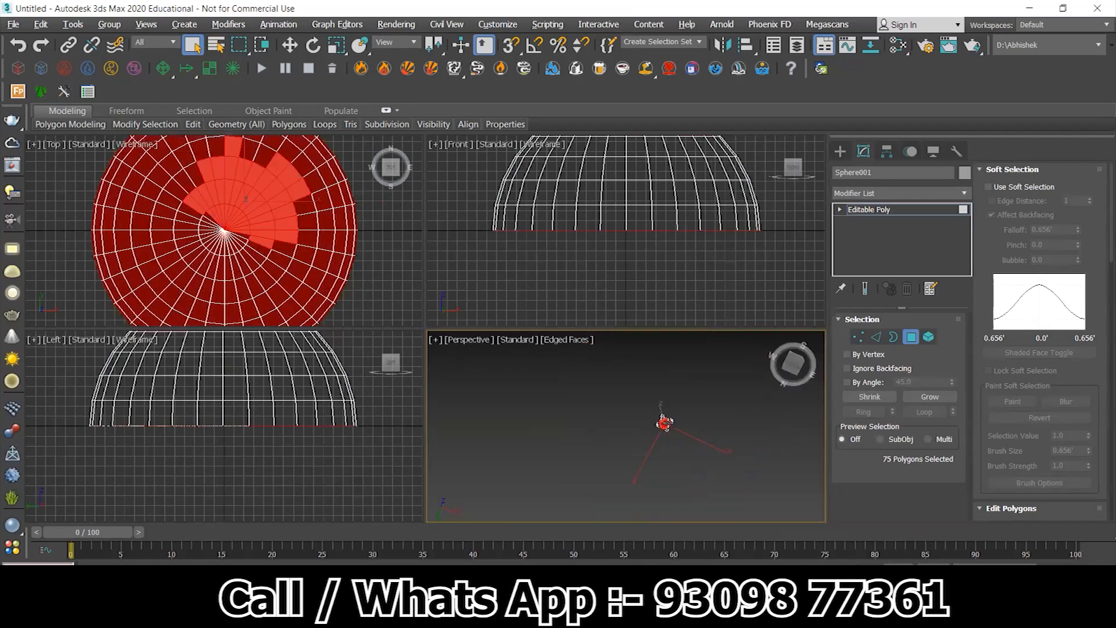
middle_click_drag(665, 420, 665, 427, "alt")
scroll(666, 428, "up", 4)
middle_click_drag(655, 258, 668, 307)
middle_click_drag(648, 210, 639, 243)
left_click_drag(541, 161, 785, 229, "alt")
middle_click_drag(656, 410, 660, 423, "alt")
scroll(660, 424, "up", 6)
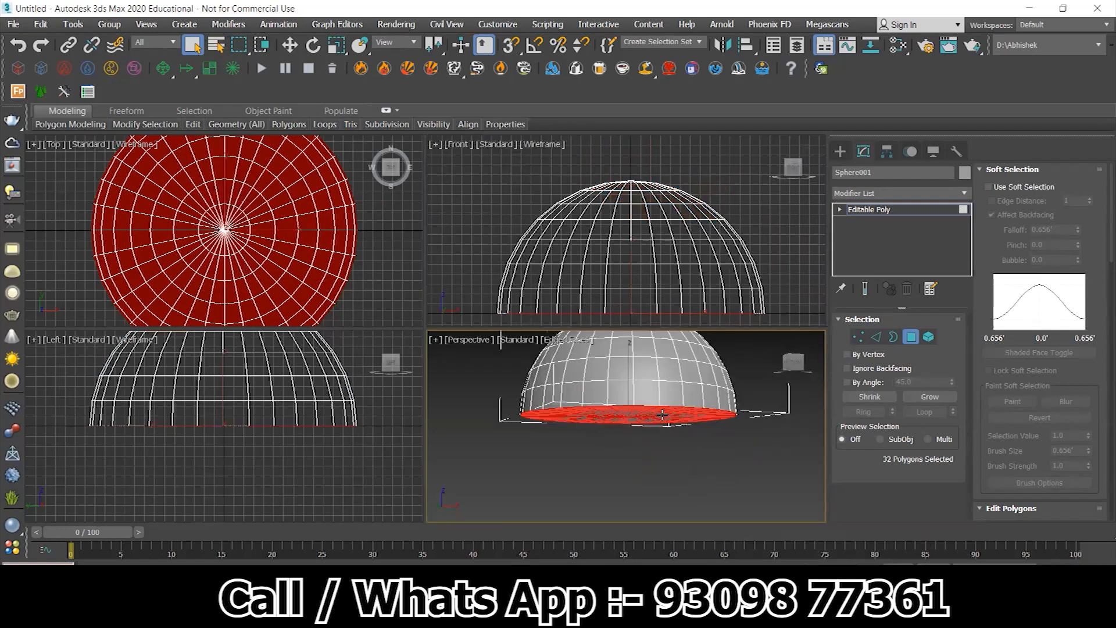
key("Delete")
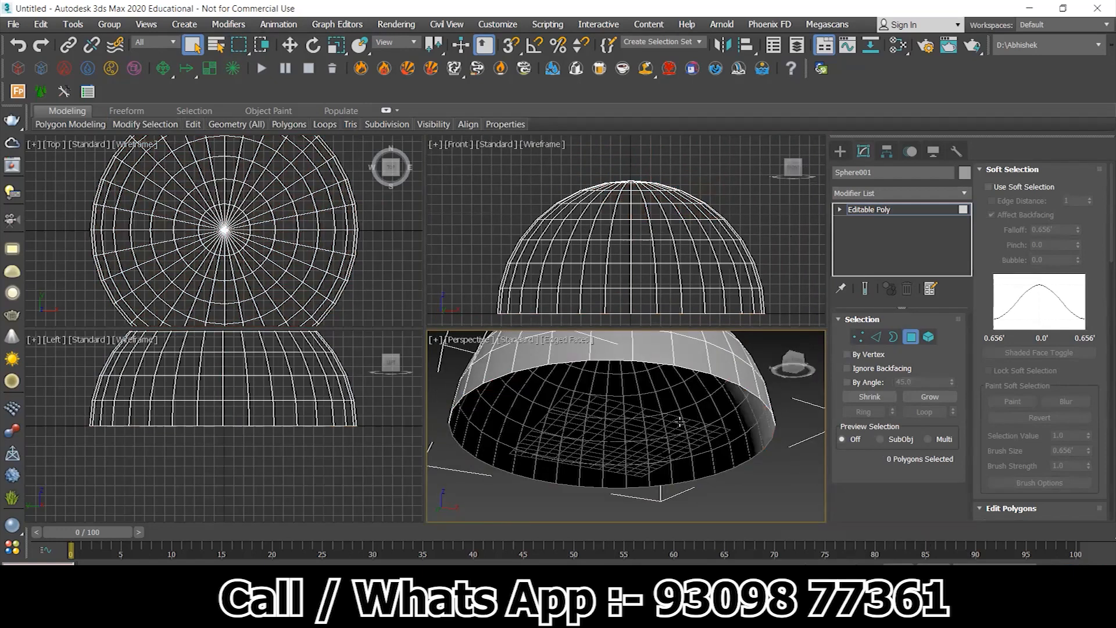
- Select all of the dome's polygons and flip their normals to face inward
left_click(840, 151)
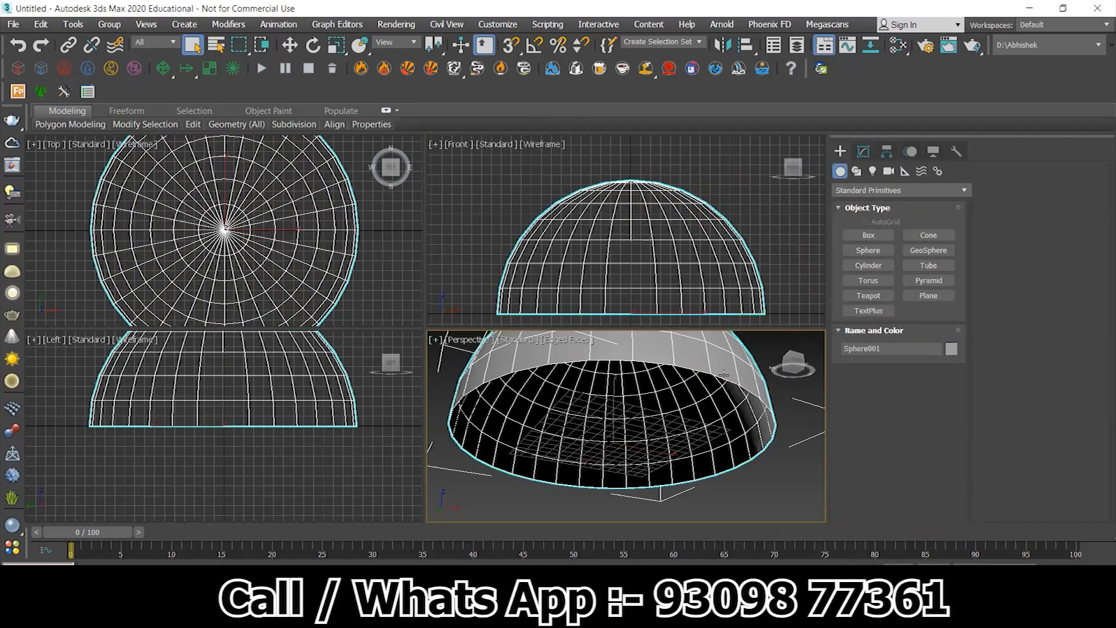
left_click(871, 153)
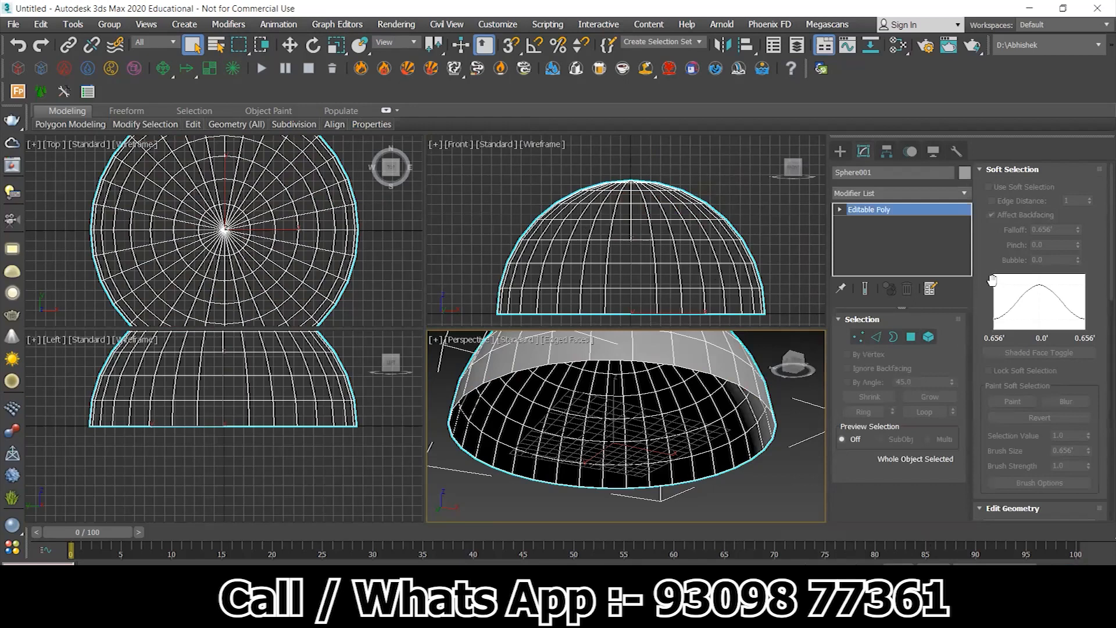
left_click(911, 338)
scroll(633, 409, "down", 6)
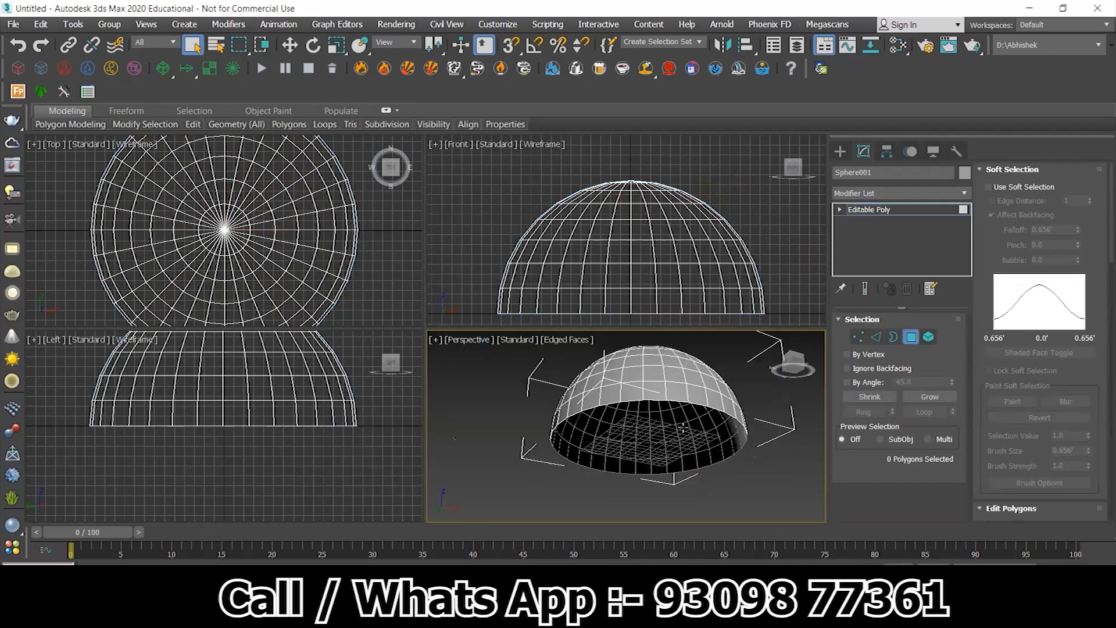
left_click_drag(611, 385, 778, 482)
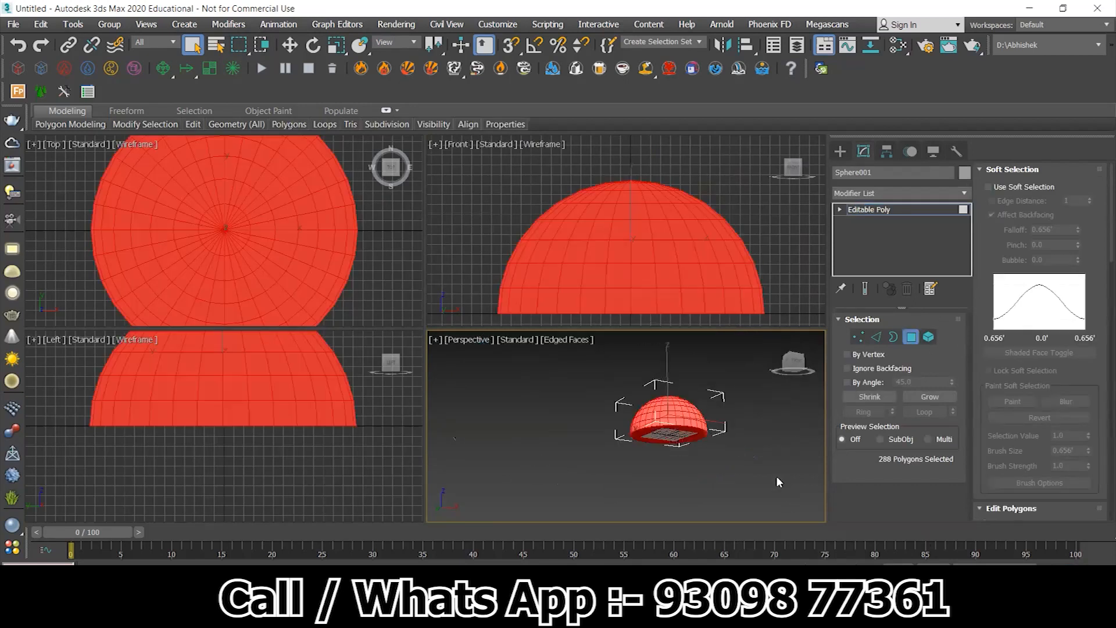
scroll(1073, 365, "down", 5)
left_click(1057, 320)
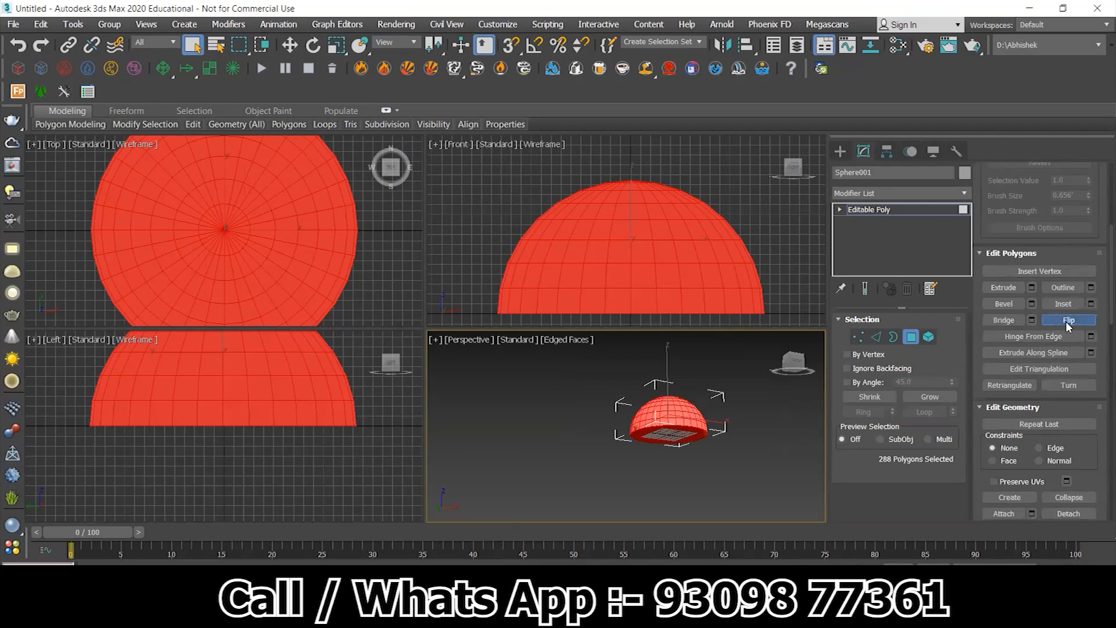
left_click(839, 152)
- Enable Backface Cull in the dome's object properties and check the result in the perspective view
right_click(668, 360)
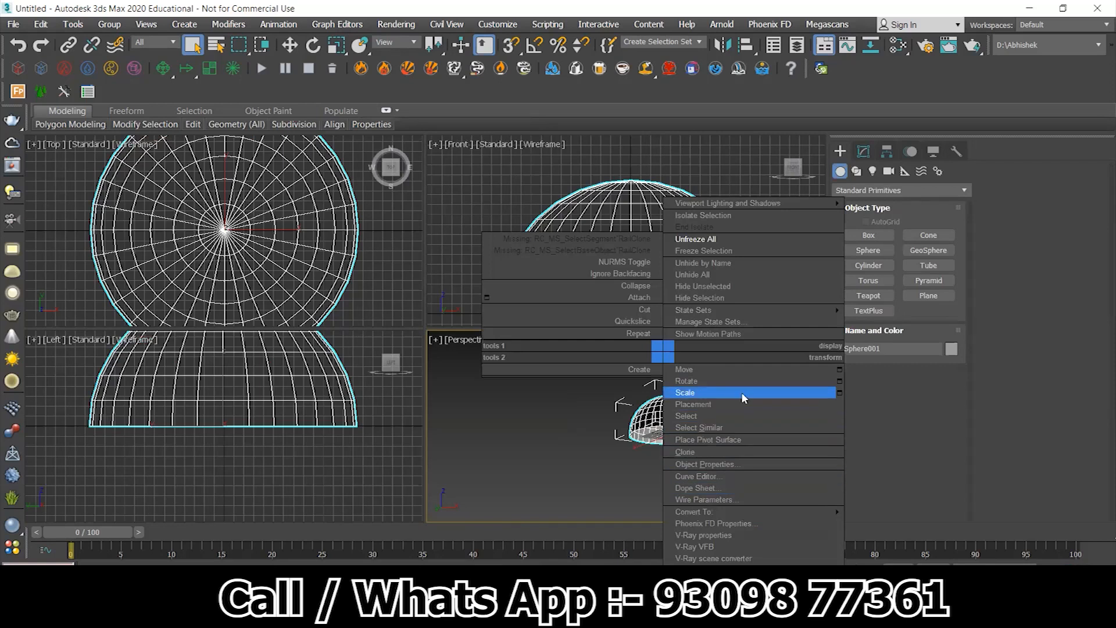
left_click(708, 464)
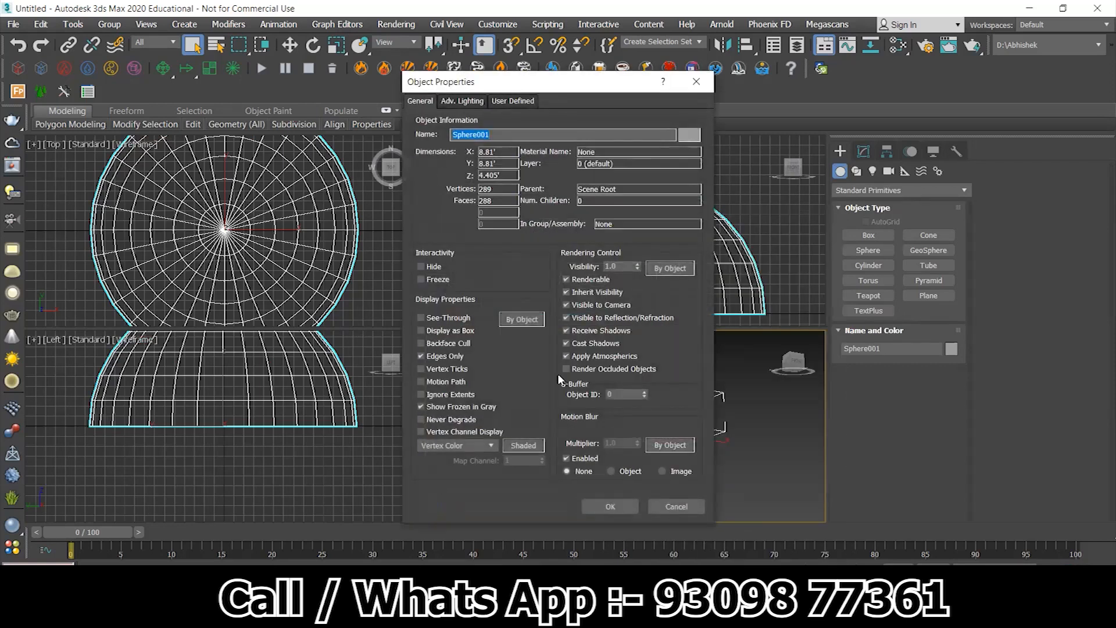
left_click(421, 342)
left_click(615, 507)
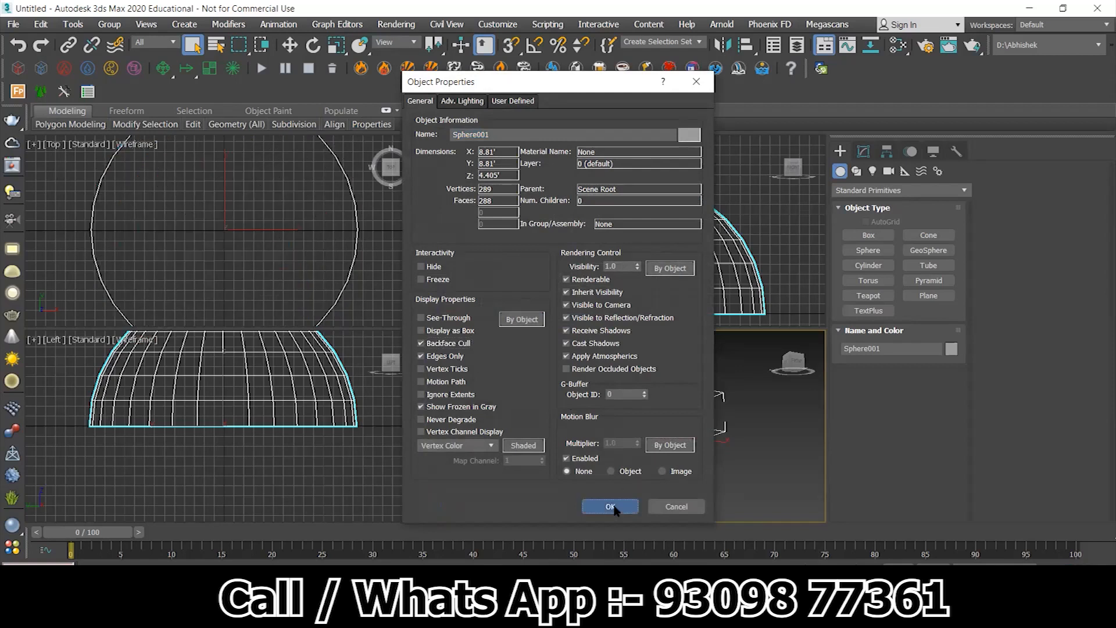
left_click(741, 428)
scroll(658, 439, "up", 5)
scroll(677, 435, "down", 5)
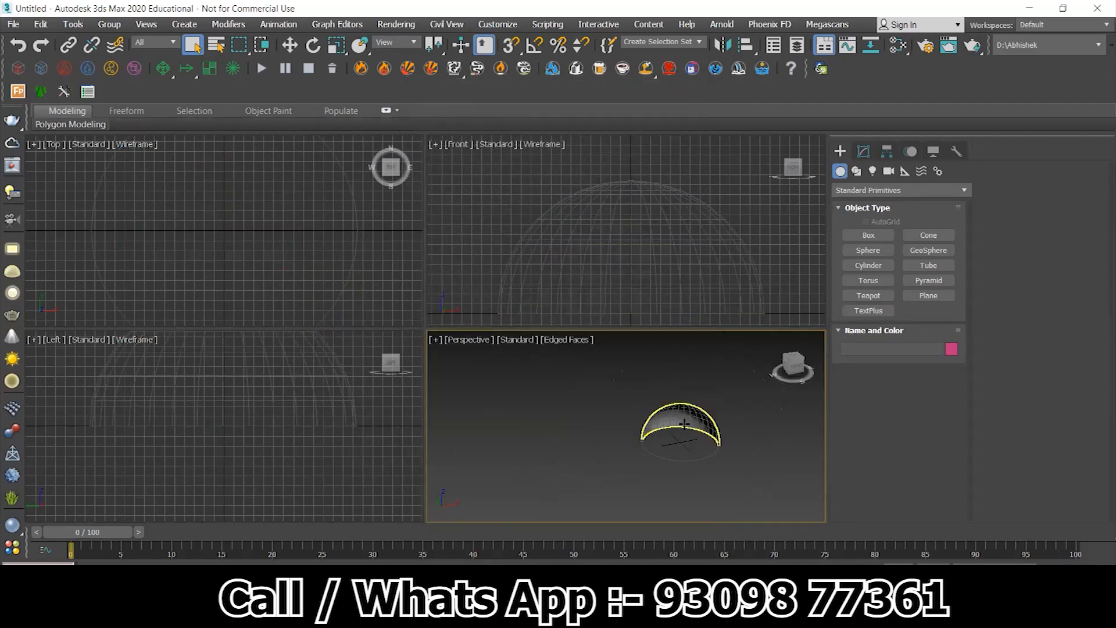
- Export the dome with Game Exporter to D:/Twinmotion 2 as "Dome for lecture" and return to Twinmotion
left_click(680, 421)
left_click(13, 24)
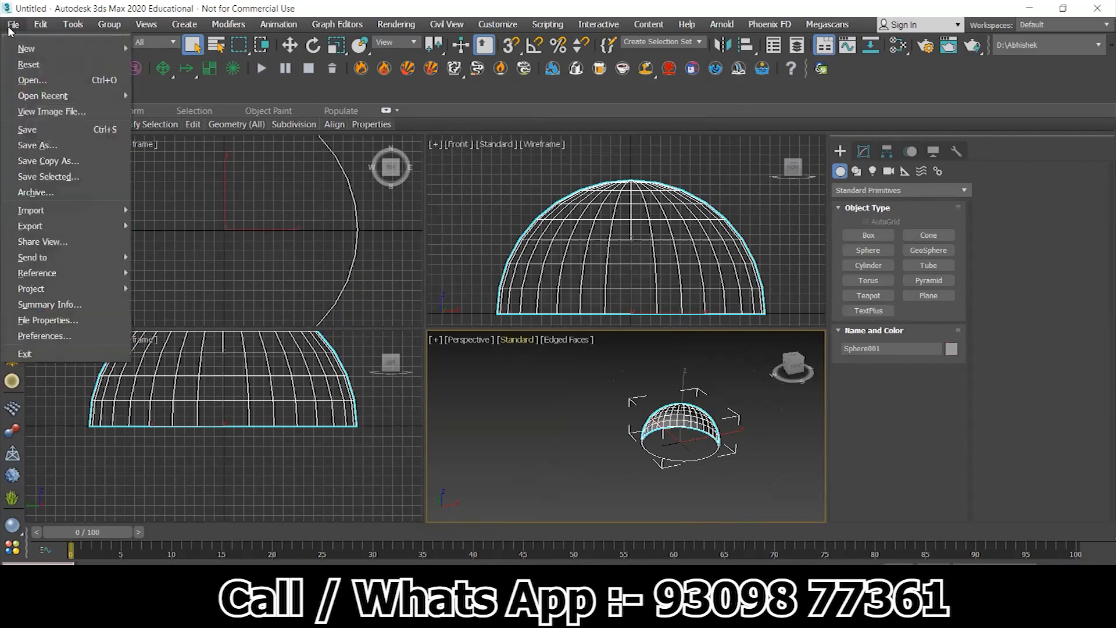
mouse_move(39, 226)
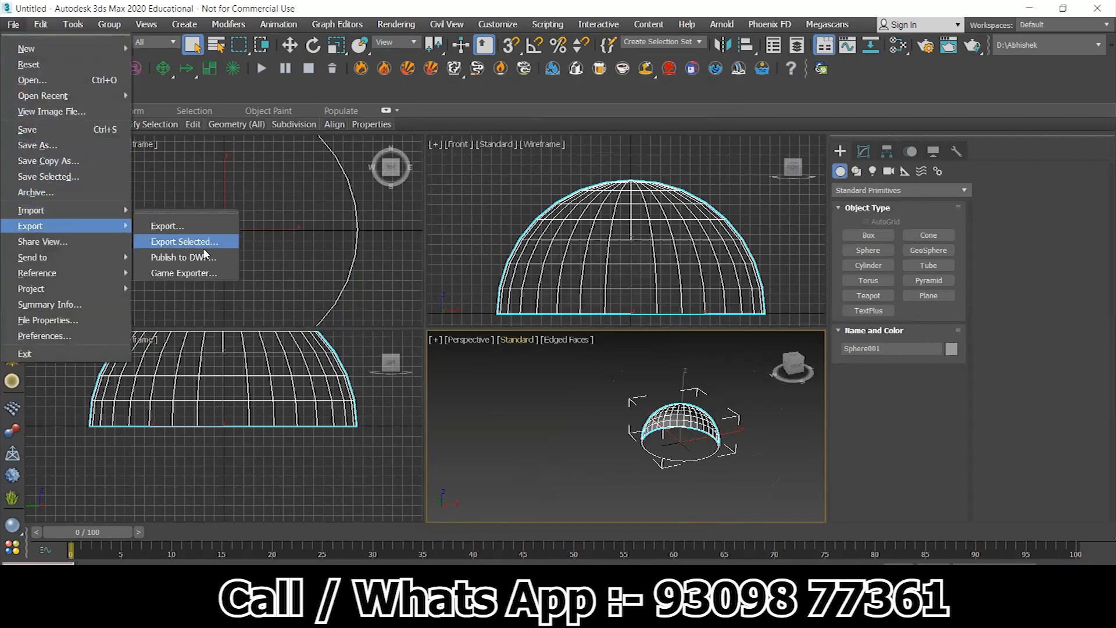
left_click(191, 275)
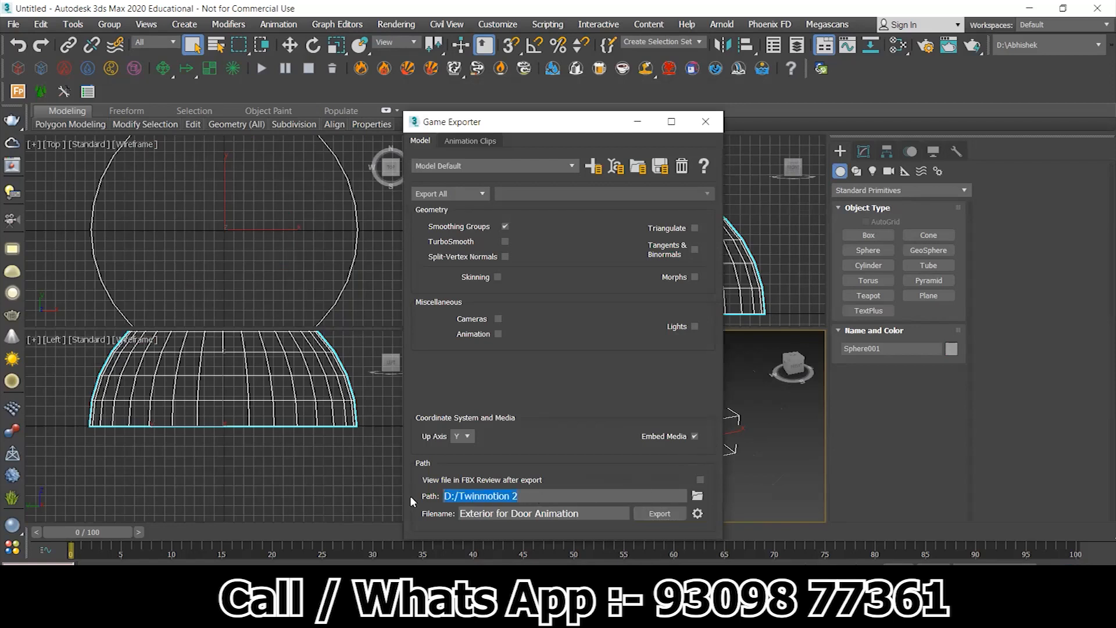
key("Tab")
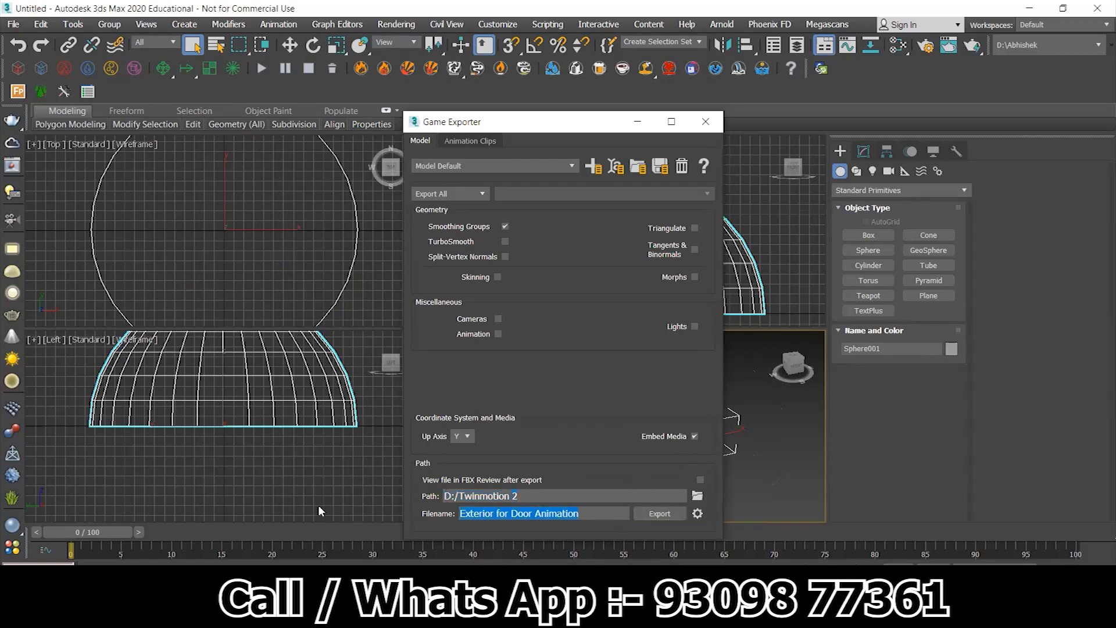
type("Dome for lecture")
left_click(666, 513)
left_click(666, 515)
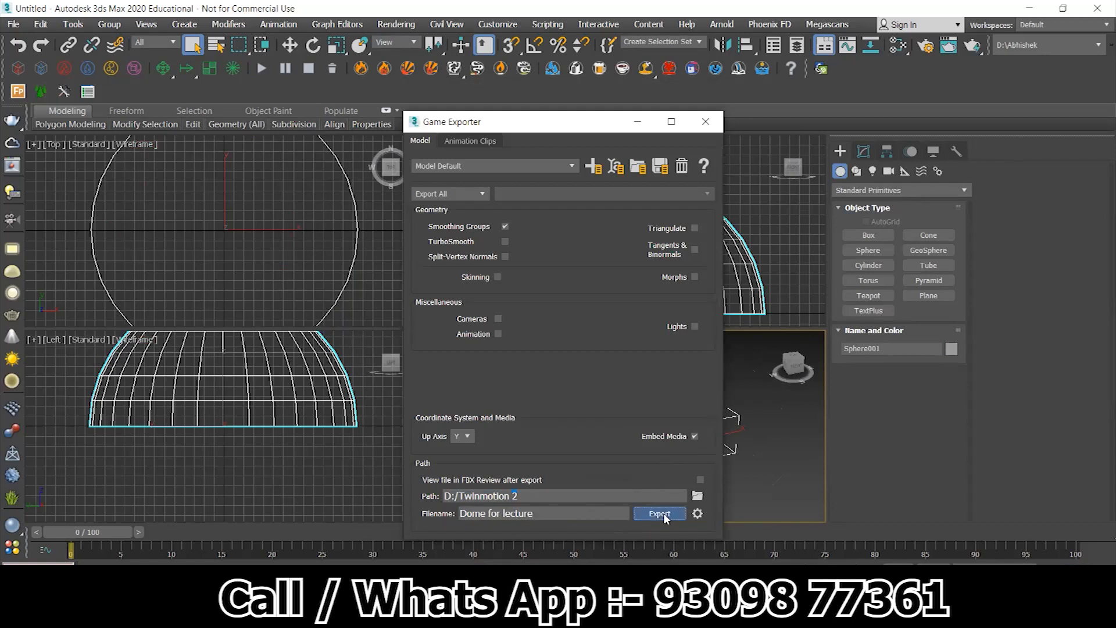
left_click(570, 353)
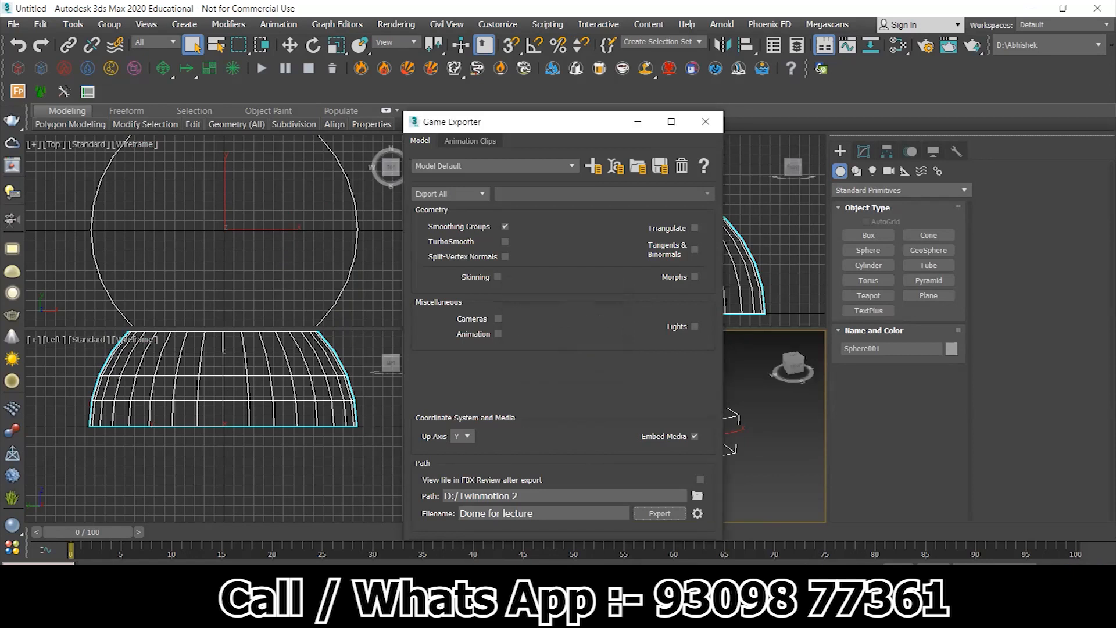
left_click(837, 533)
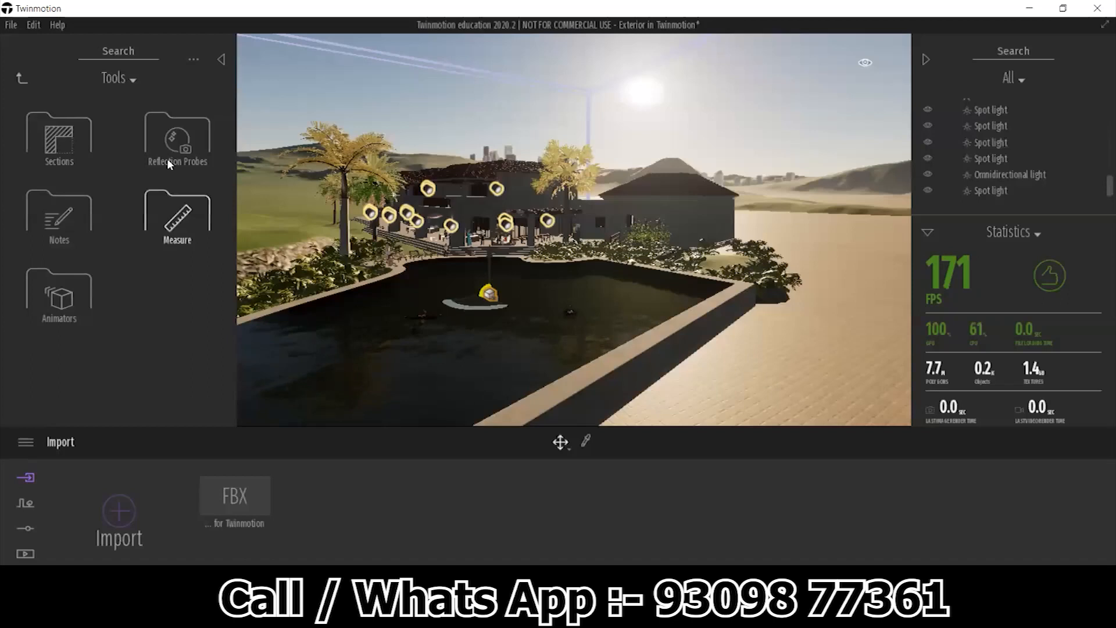
- Start a geometry import and choose the "Dome for lecture" file from D:/Twinmotion 2
left_click(17, 79)
left_click(124, 509)
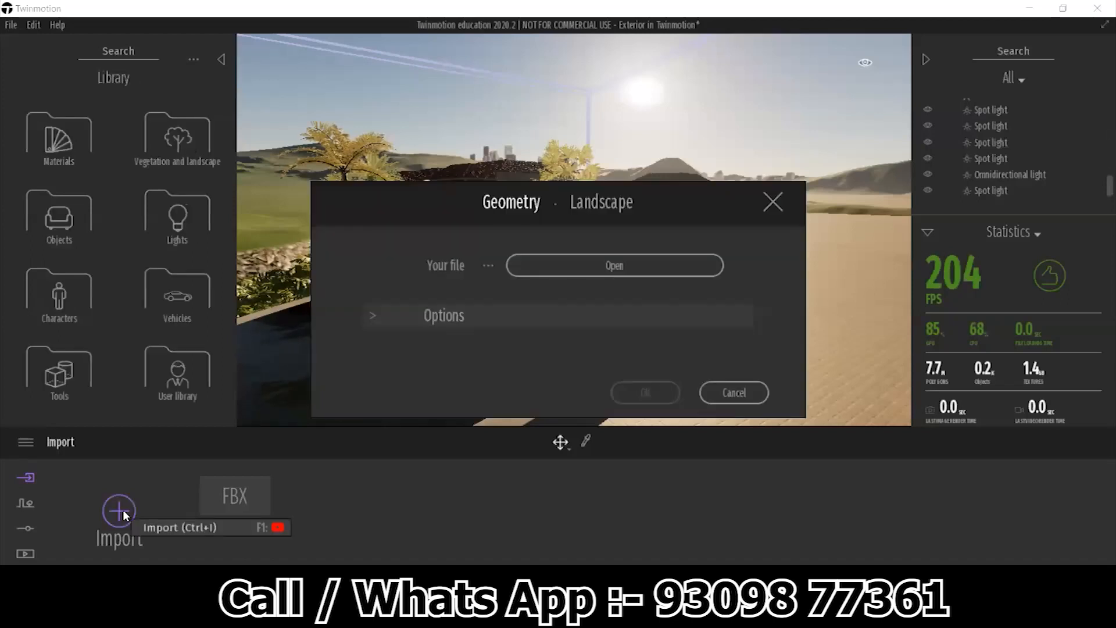
left_click(605, 263)
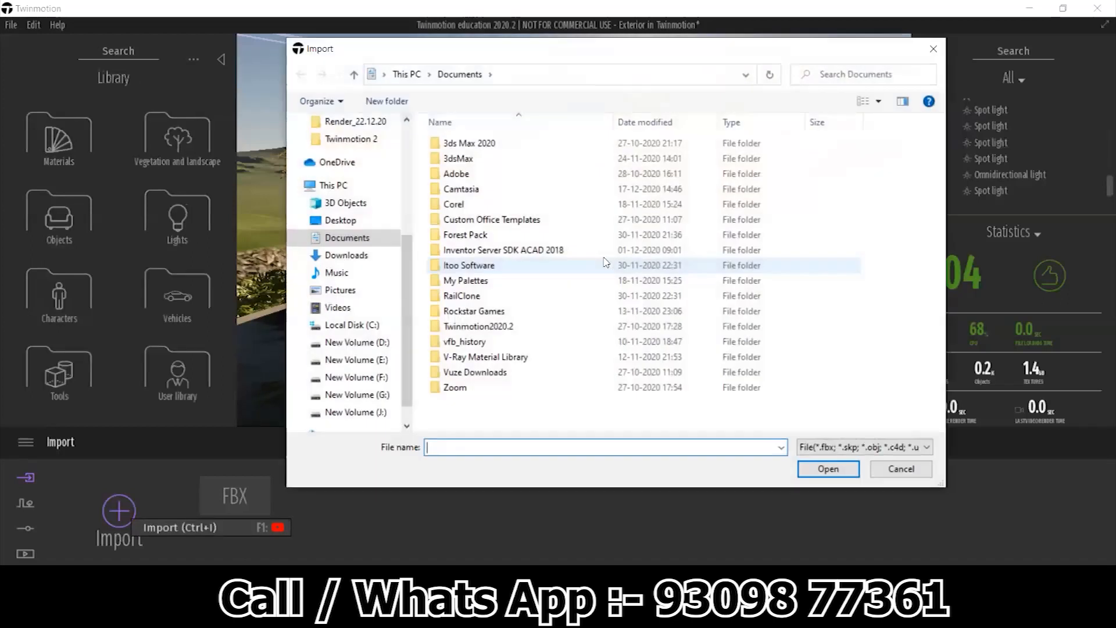
left_click(373, 344)
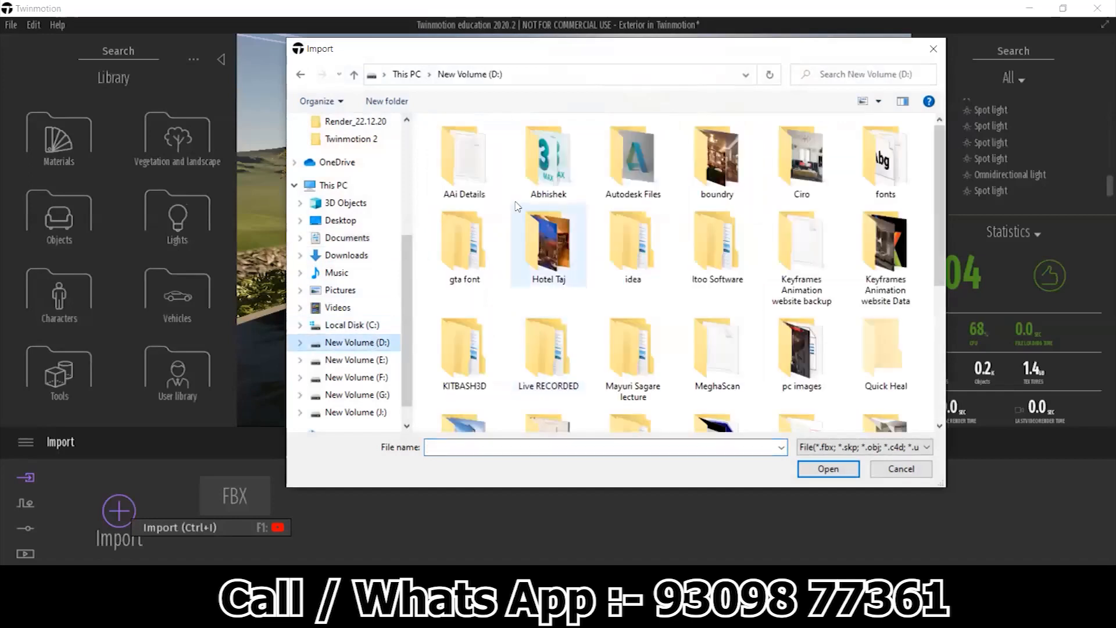
scroll(465, 137, "down", 5)
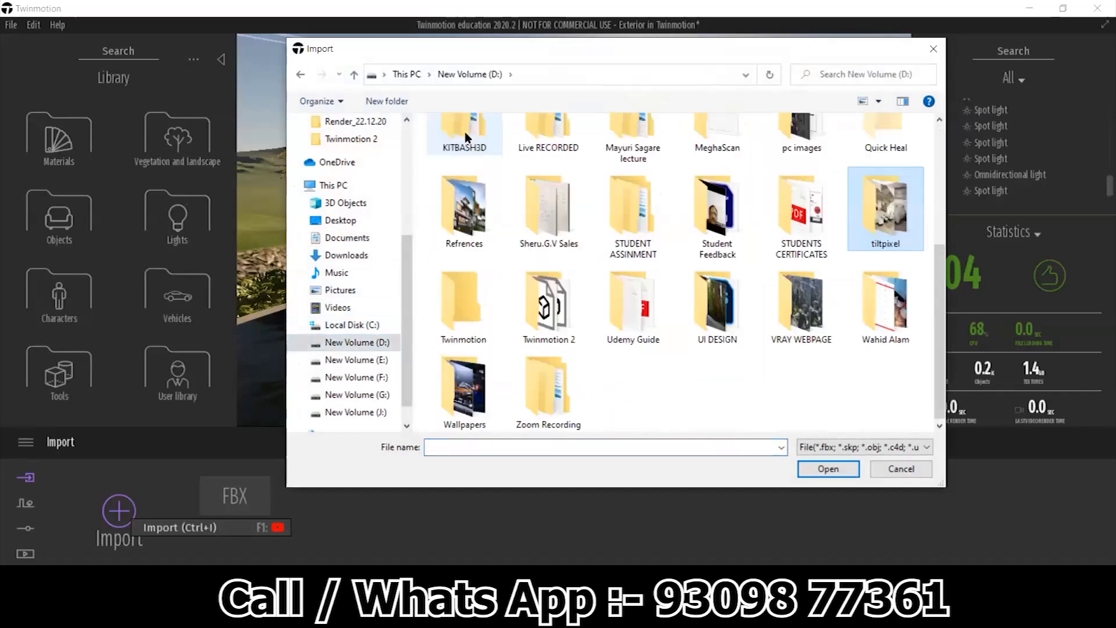
key("Right")
key("Right")
key("Return")
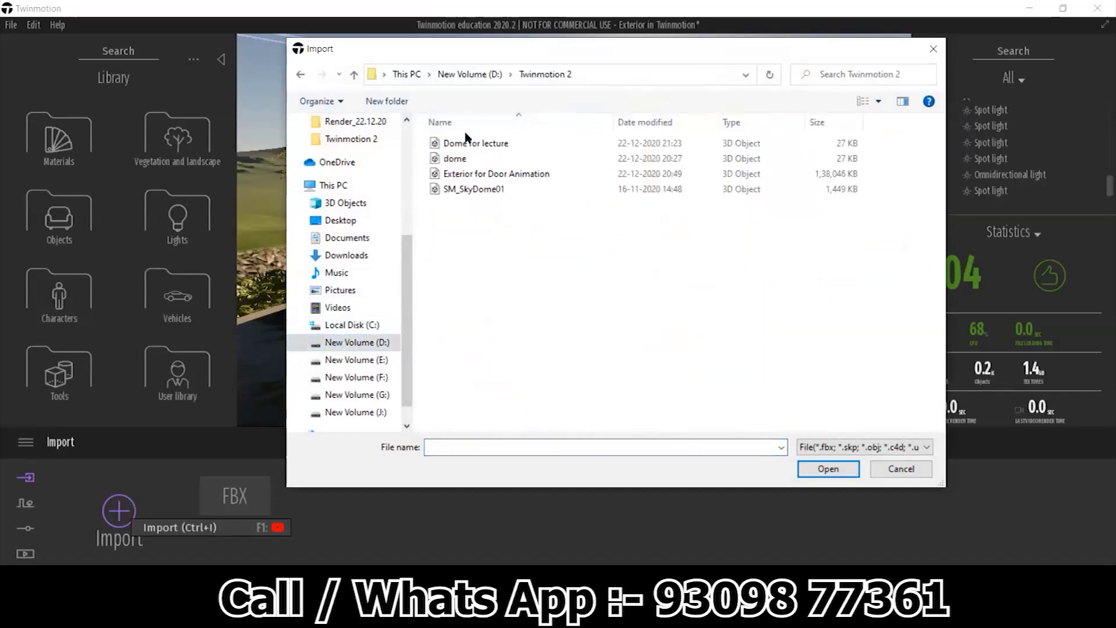
left_click(475, 144)
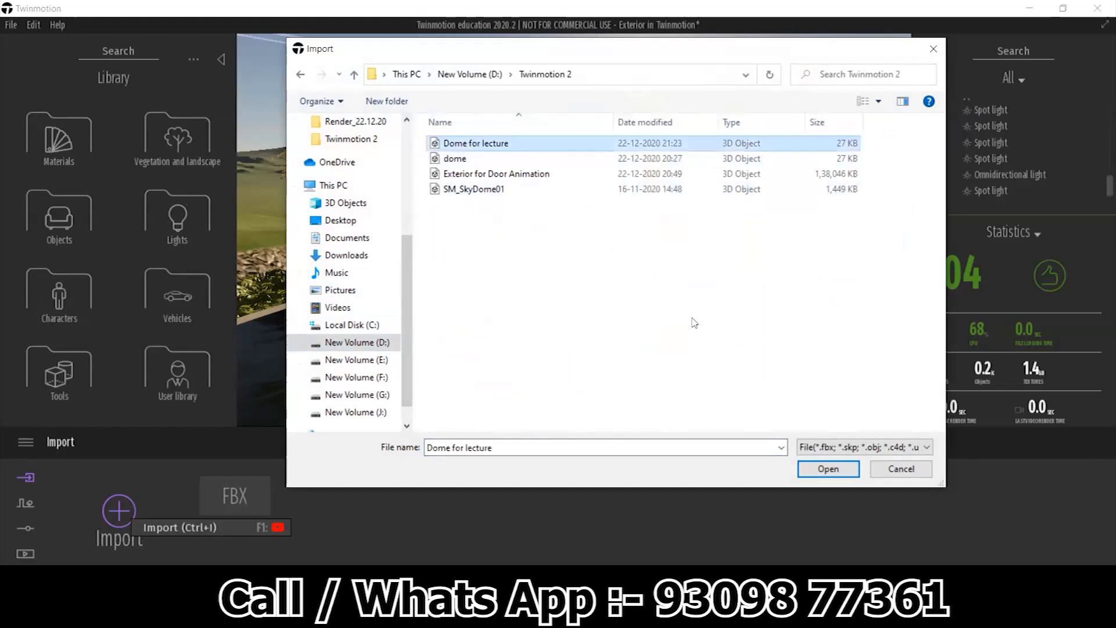
left_click(844, 465)
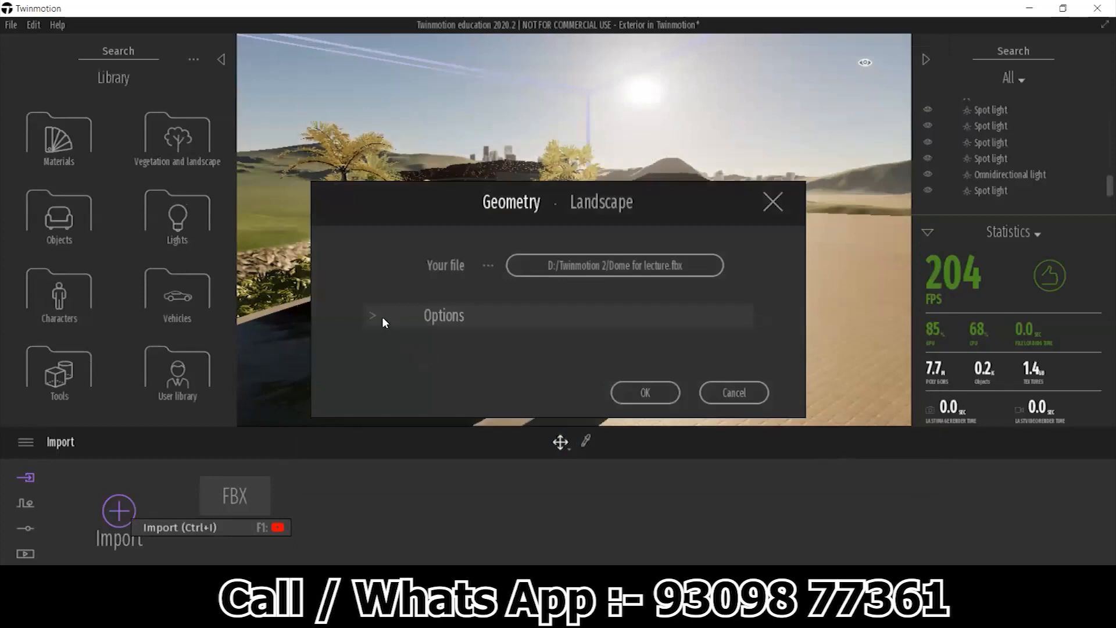
- Import the dome with Collapse by material and Z up, applying the scene material to all material conflicts
left_click(382, 320)
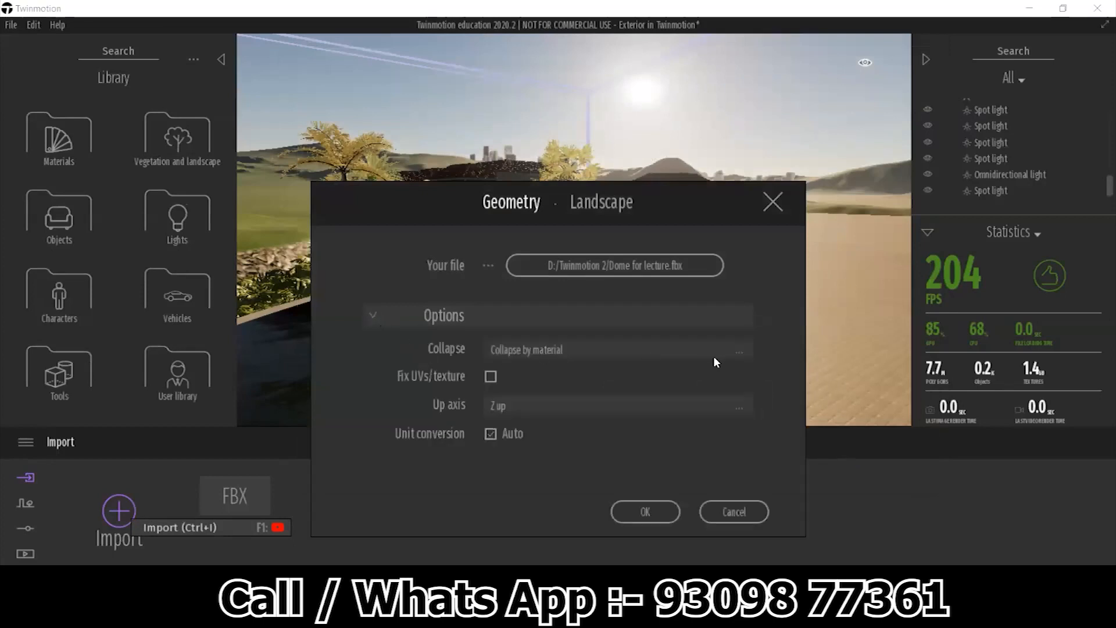
left_click(645, 512)
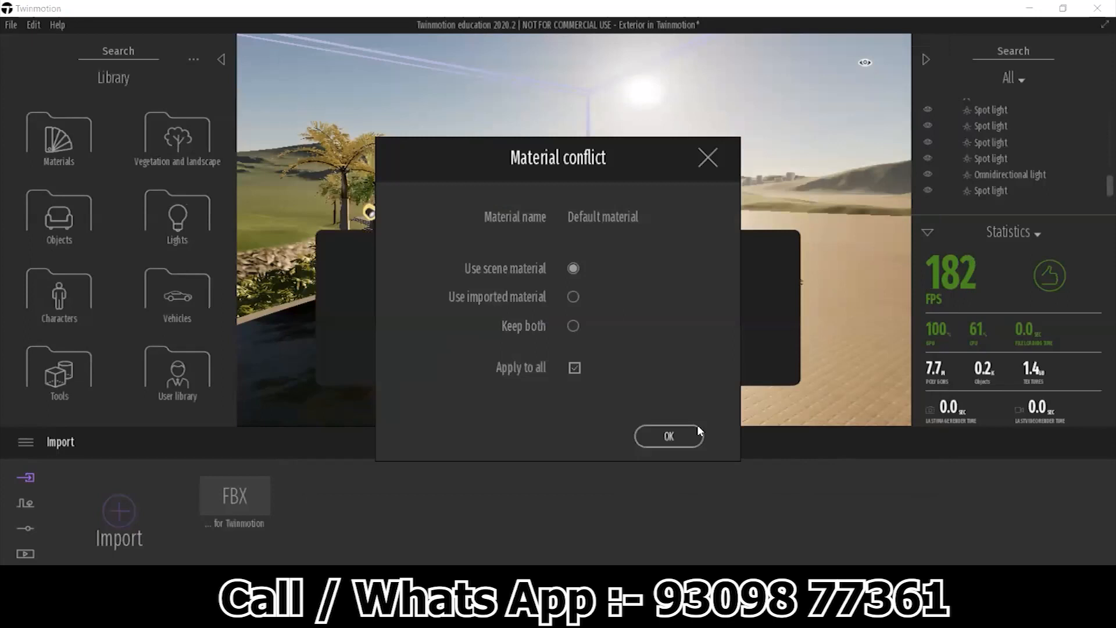
left_click(669, 437)
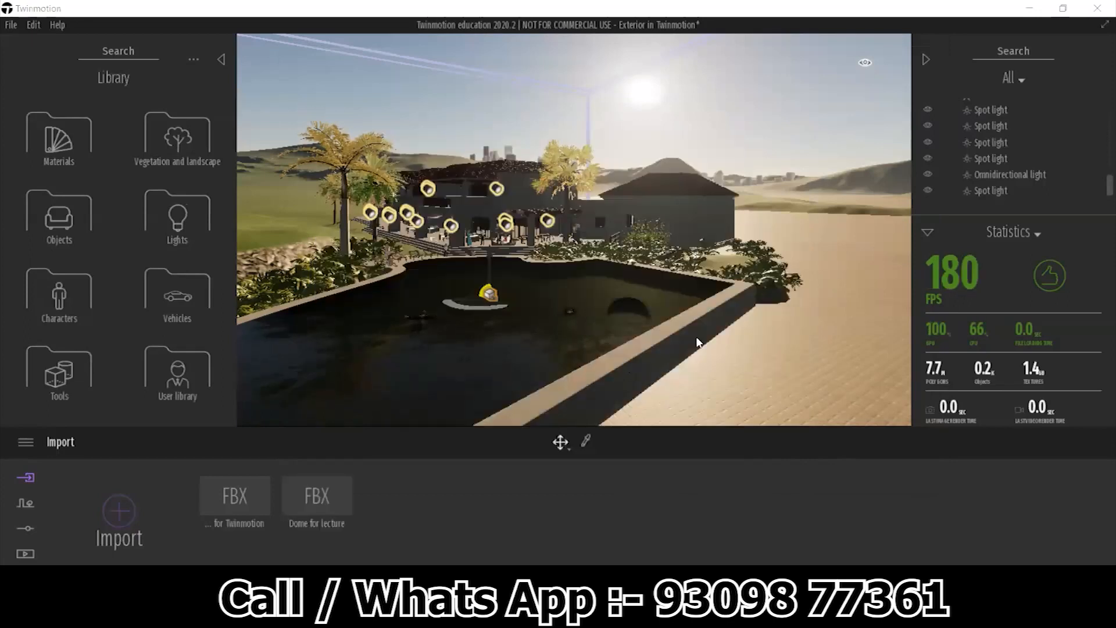
- Search the scene objects for "dome" and select the imported Dome for lecture.fbx
mouse_move(742, 305)
middle_mouse_down("shift")
mouse_move(633, 349)
mouse_move(766, 299)
middle_mouse_up("shift")
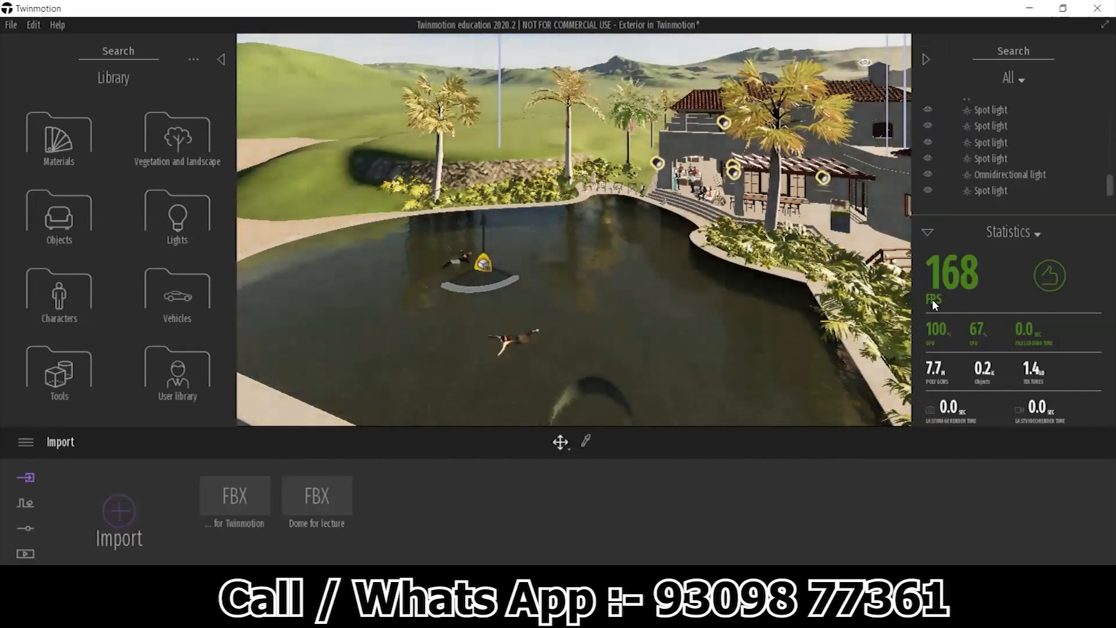
left_click(1020, 53)
type("dome")
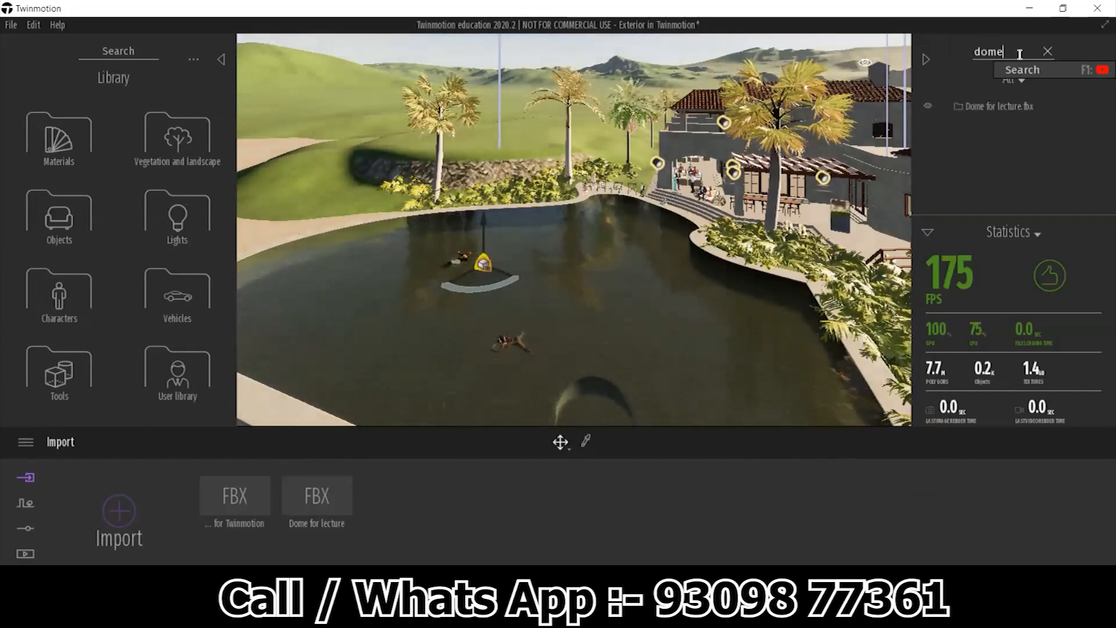
left_click(1003, 105)
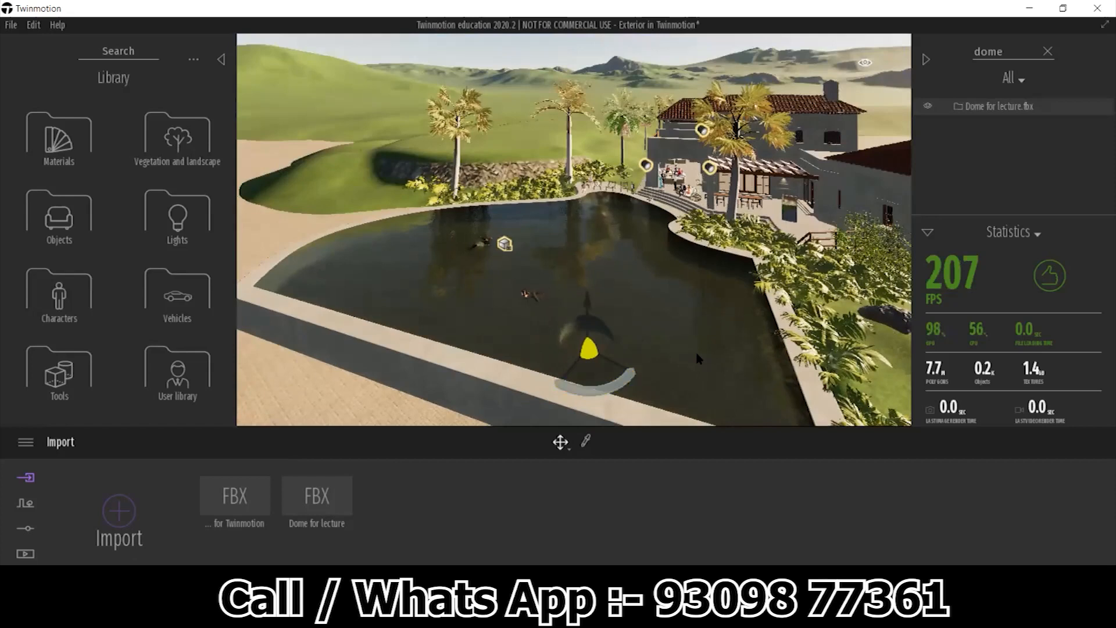
- Raise the dome vertically by about 2.87 so that it sits above the pool water
left_click(568, 452)
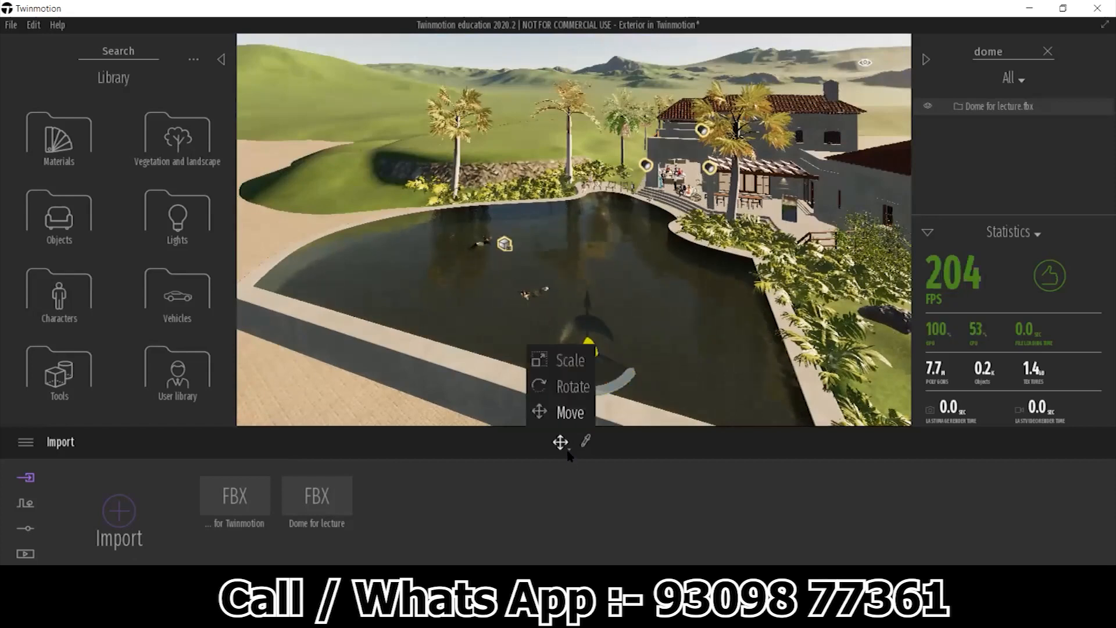
left_click(563, 361)
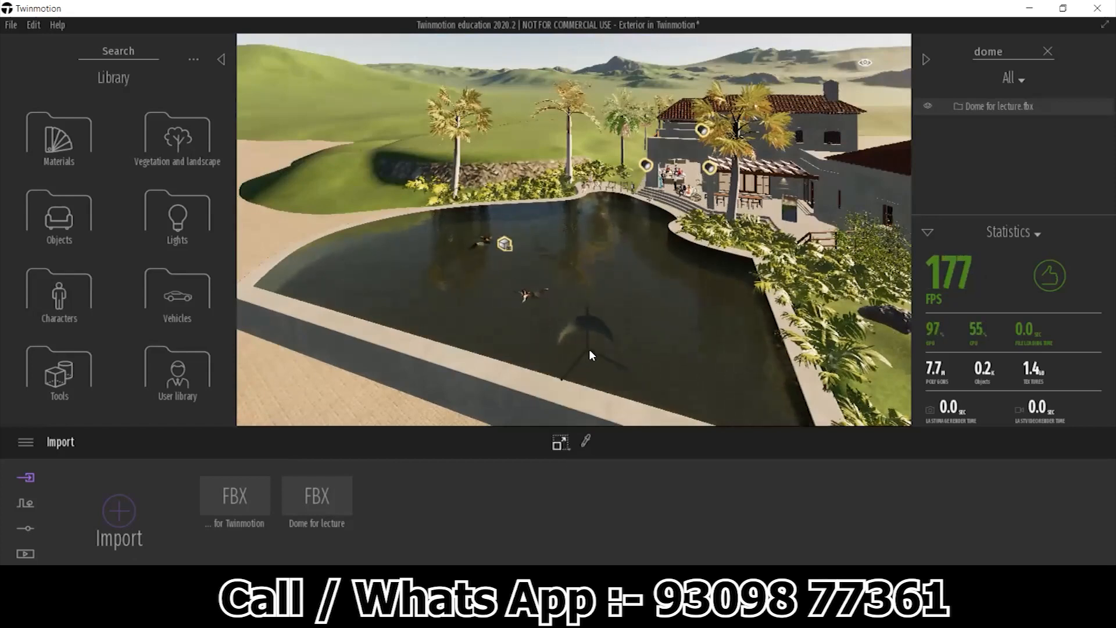
middle_click_drag(571, 377, 555, 417, "shift")
left_click(568, 452)
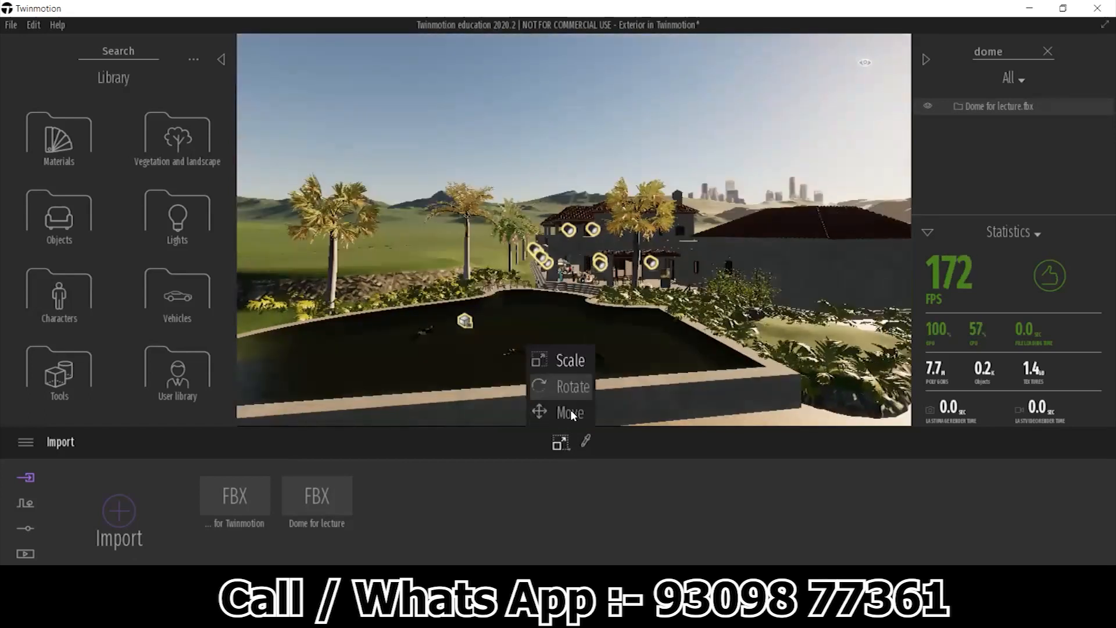
left_click(570, 409)
left_click_drag(583, 336, 583, 283)
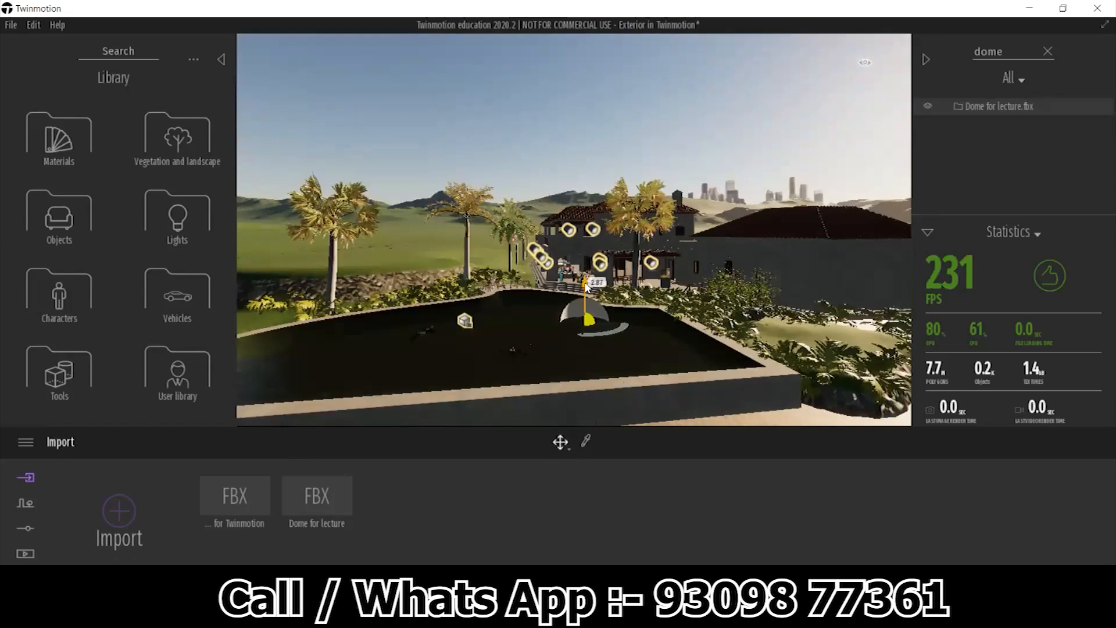
- Switch to scaling for the dome, try to enlarge it, and save the scene
middle_click_drag(593, 309, 642, 338, "shift")
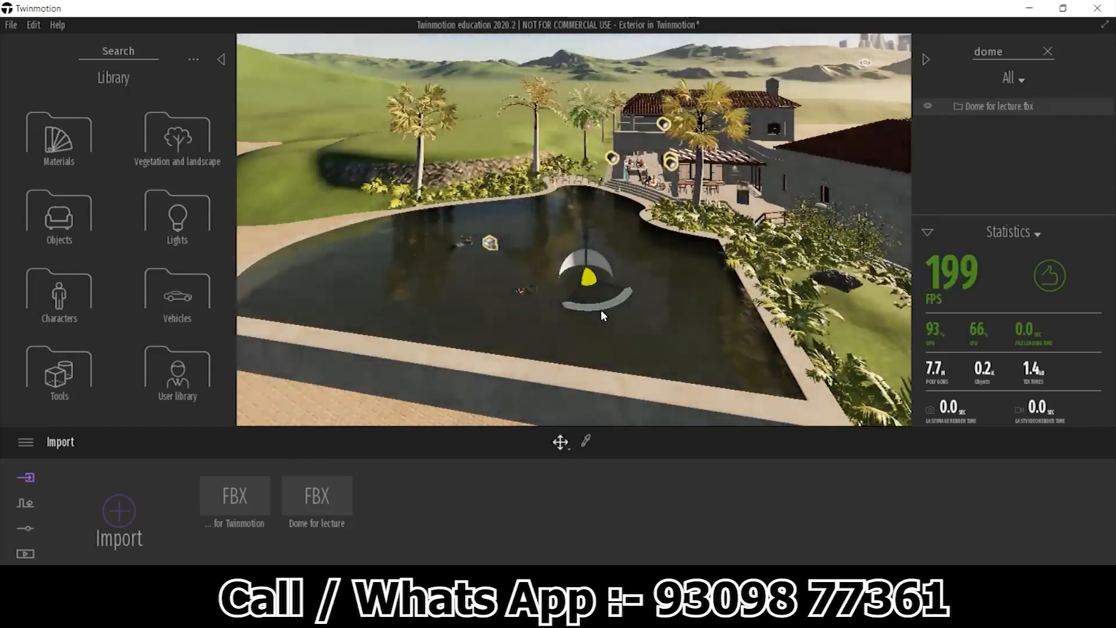
key("Tab")
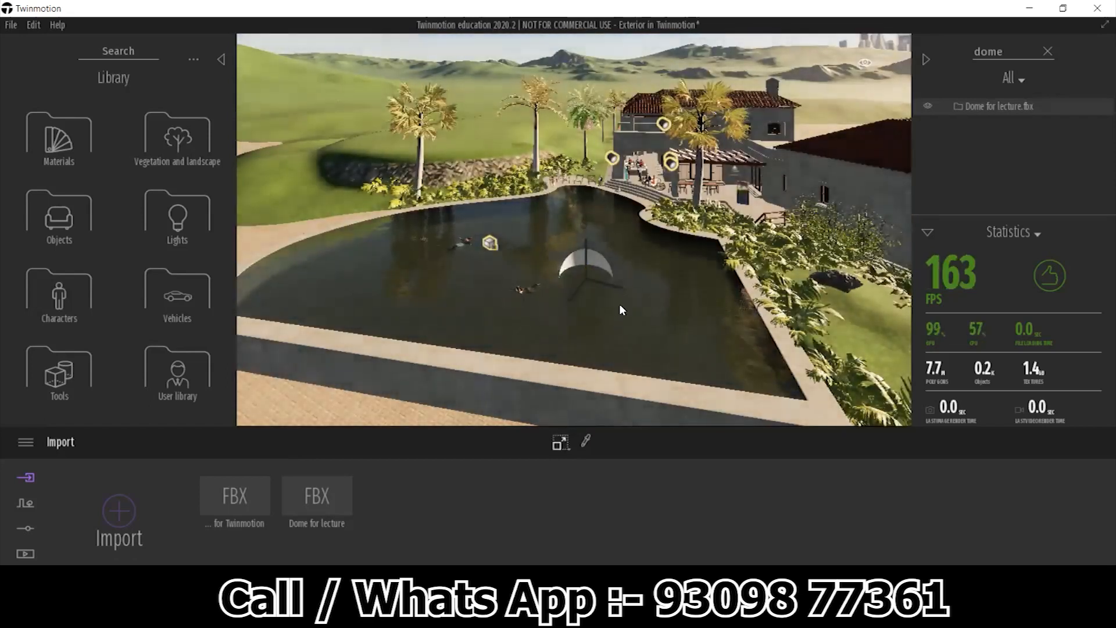
middle_click_drag(619, 306, 645, 304, "shift")
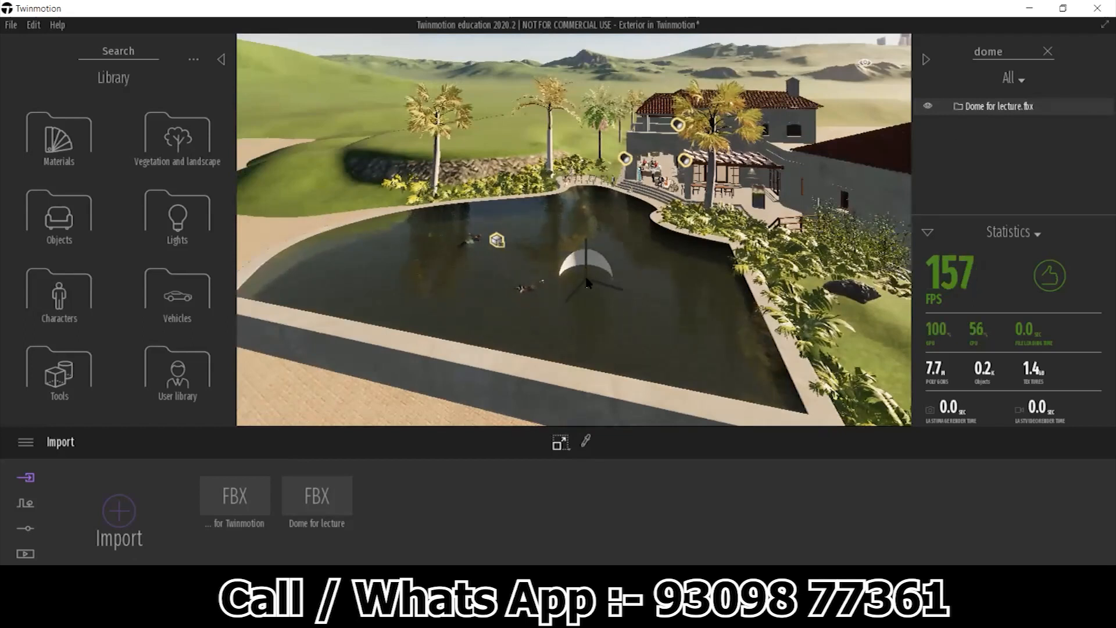
mouse_move(585, 279)
middle_mouse_down("shift")
mouse_move(668, 299)
mouse_move(628, 270)
mouse_move(588, 280)
middle_mouse_up("shift")
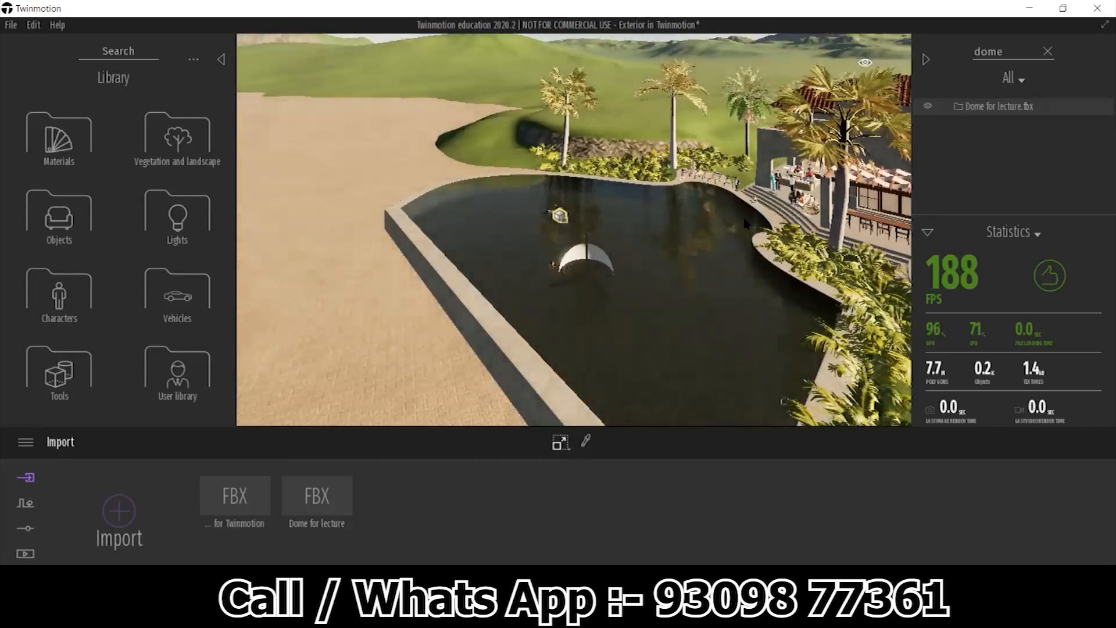
left_click(578, 256)
left_click_drag(586, 229, 595, 177)
key("ctrl+s")
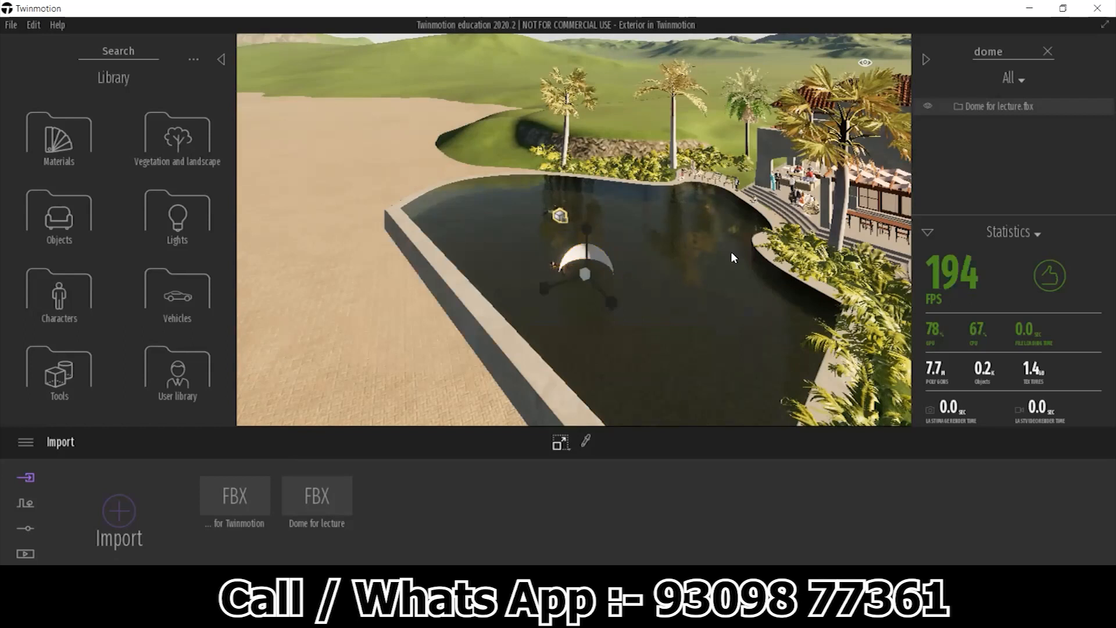
- Scale the dome up uniformly until it encloses the whole villa and its surrounding landscape
left_click_drag(588, 277, 523, 279)
left_click(592, 295)
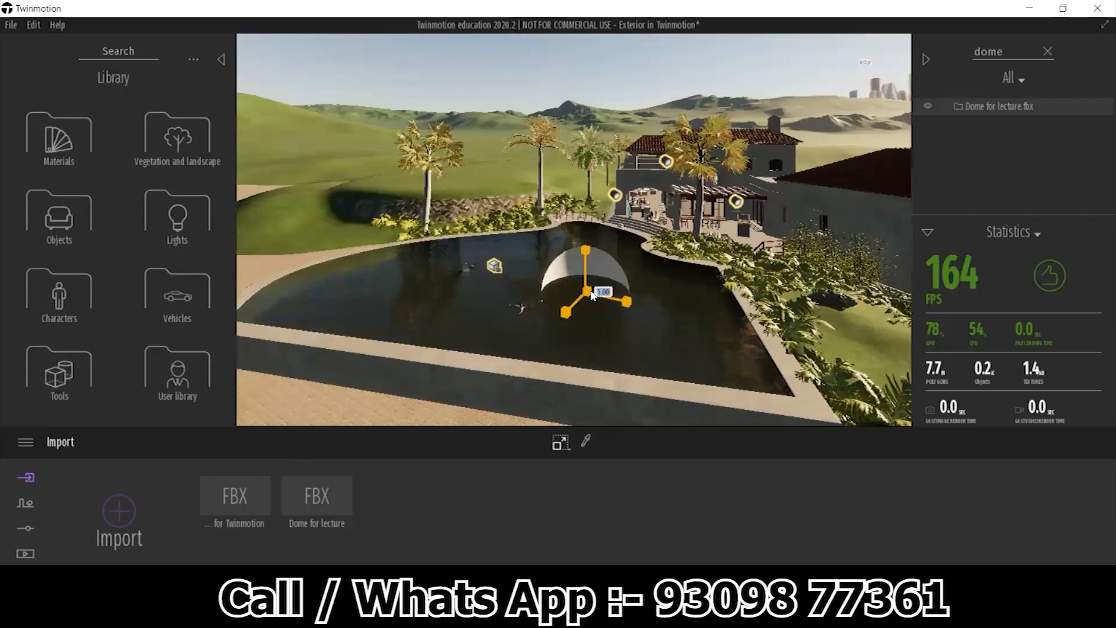
key("Return")
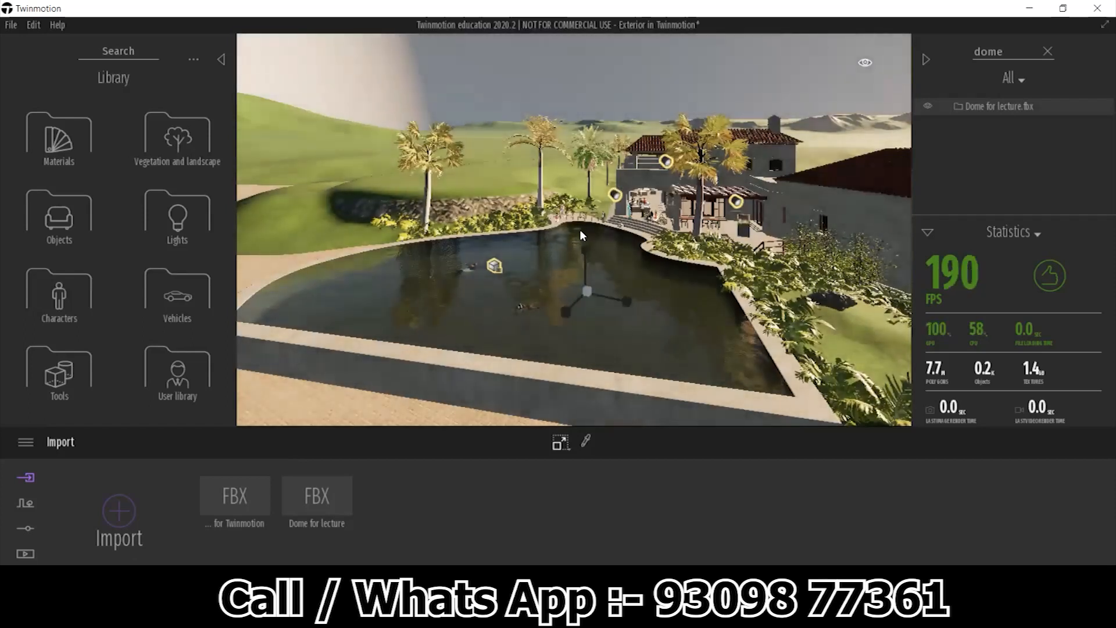
- Examine from several distances and angles how the enlarged dome surrounds the villa, pool and horizon
right_click_drag(580, 229, 756, 215)
scroll(572, 247, "down", 6)
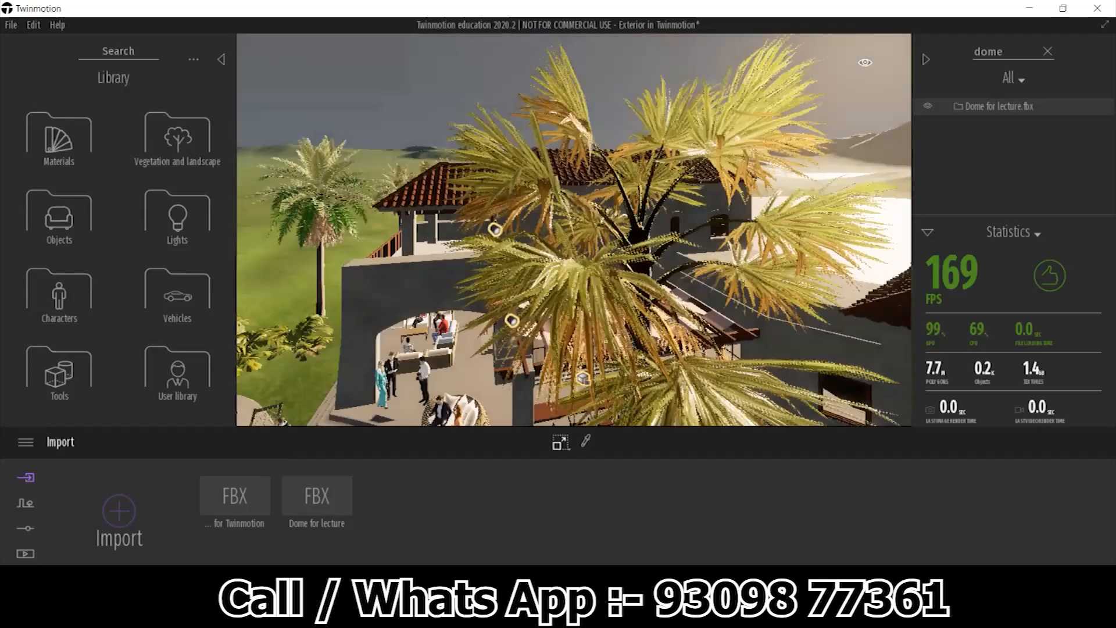
scroll(572, 247, "down", 4)
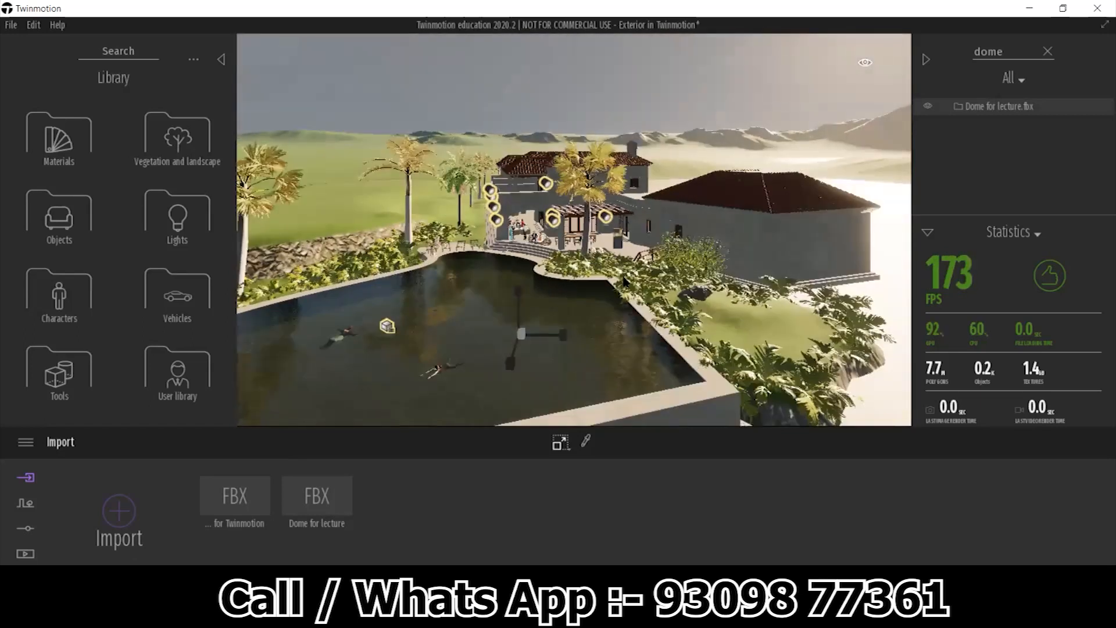
scroll(572, 247, "up", 6)
scroll(572, 247, "down", 2)
scroll(567, 274, "down", 4)
scroll(682, 239, "up", 4)
scroll(618, 91, "up", 3)
scroll(618, 91, "down", 6)
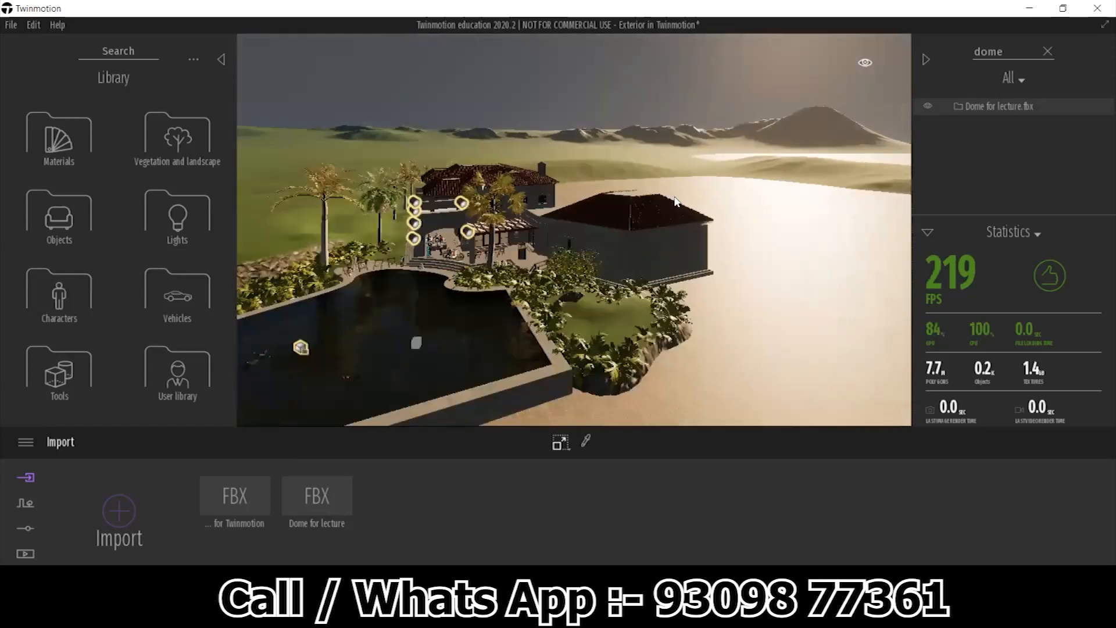
scroll(612, 243, "up", 2)
scroll(607, 221, "down", 6)
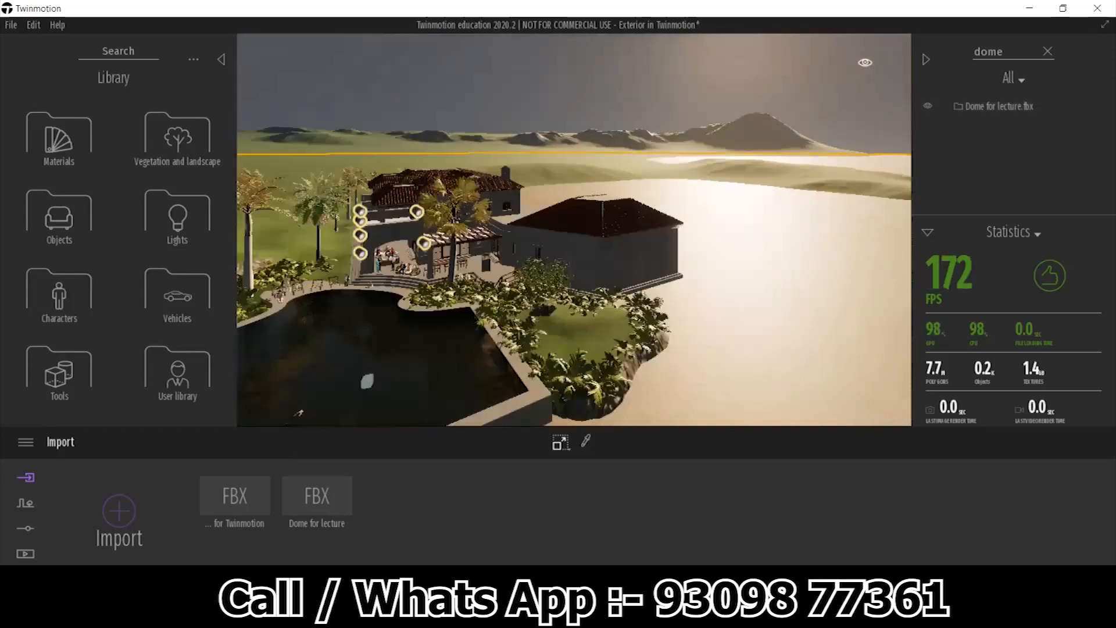
left_click(601, 199)
mouse_move(601, 200)
middle_mouse_down("shift")
mouse_move(648, 151)
mouse_move(602, 180)
mouse_move(598, 195)
middle_mouse_up("shift")
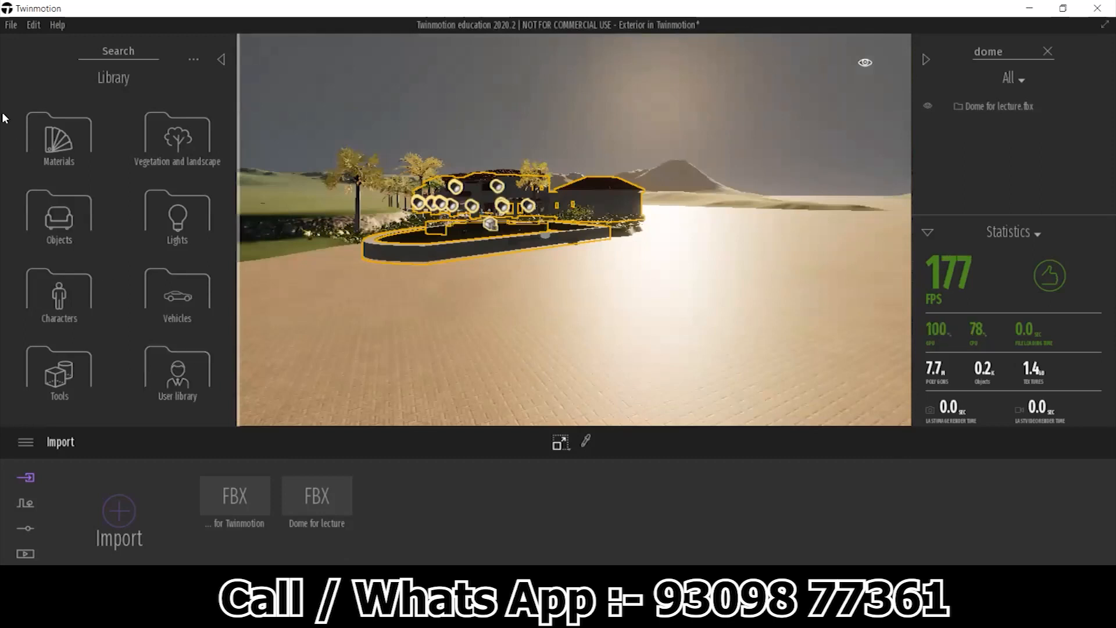
- Apply the White styrofoam material from the Translucent category to the dome, with its translucency at 0.03
left_click(59, 138)
scroll(101, 293, "down", 1)
scroll(103, 301, "down", 10)
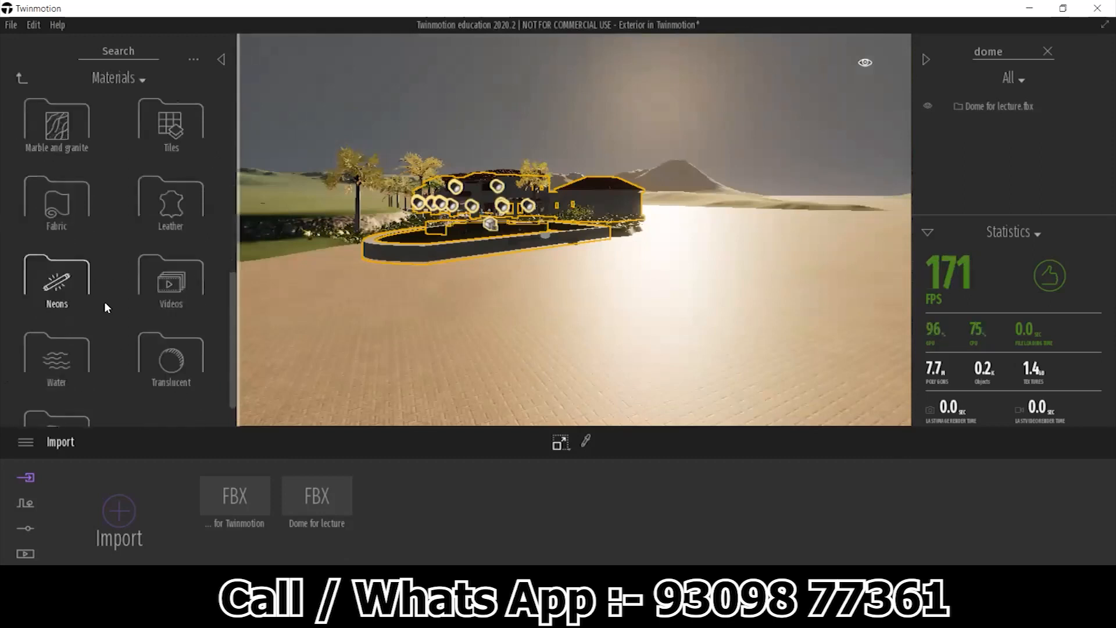
left_click(180, 329)
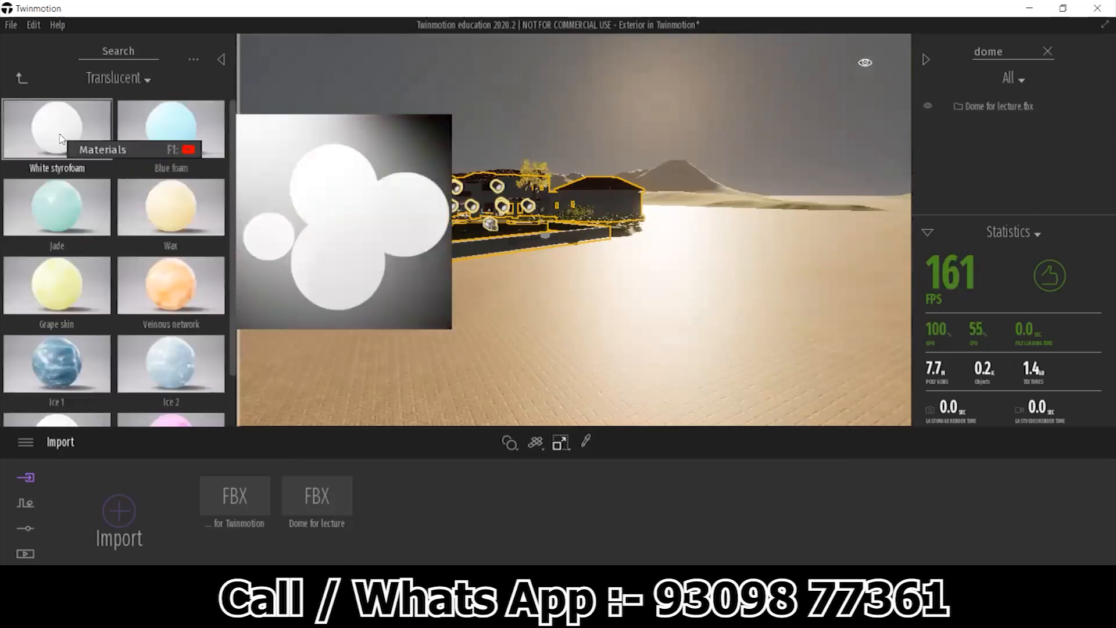
left_click_drag(528, 167, 529, 169)
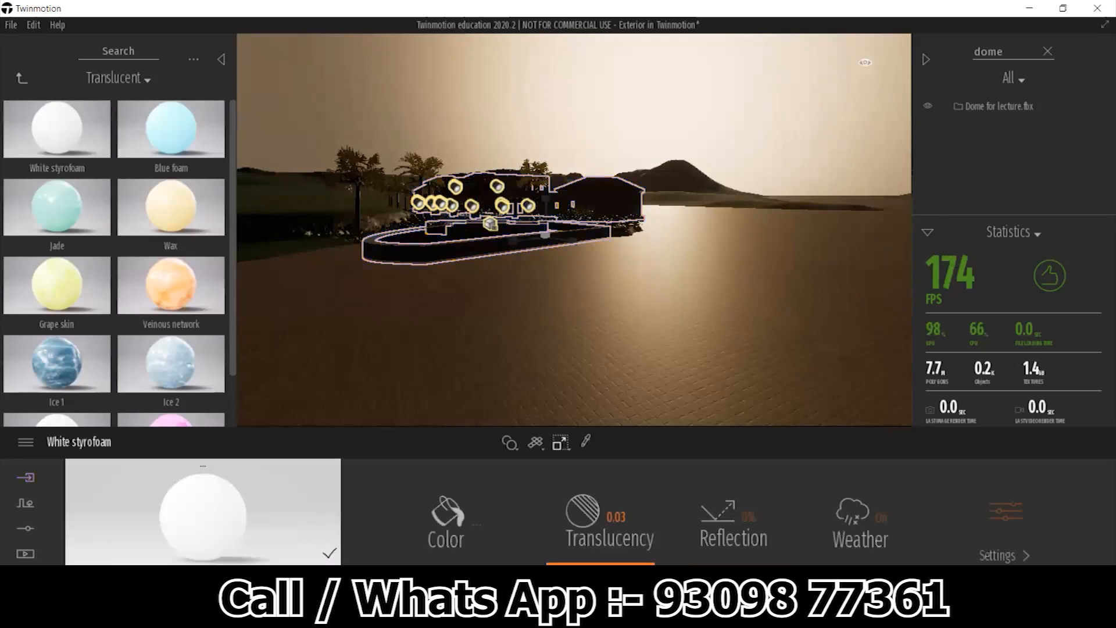
left_click_drag(613, 552, 616, 563)
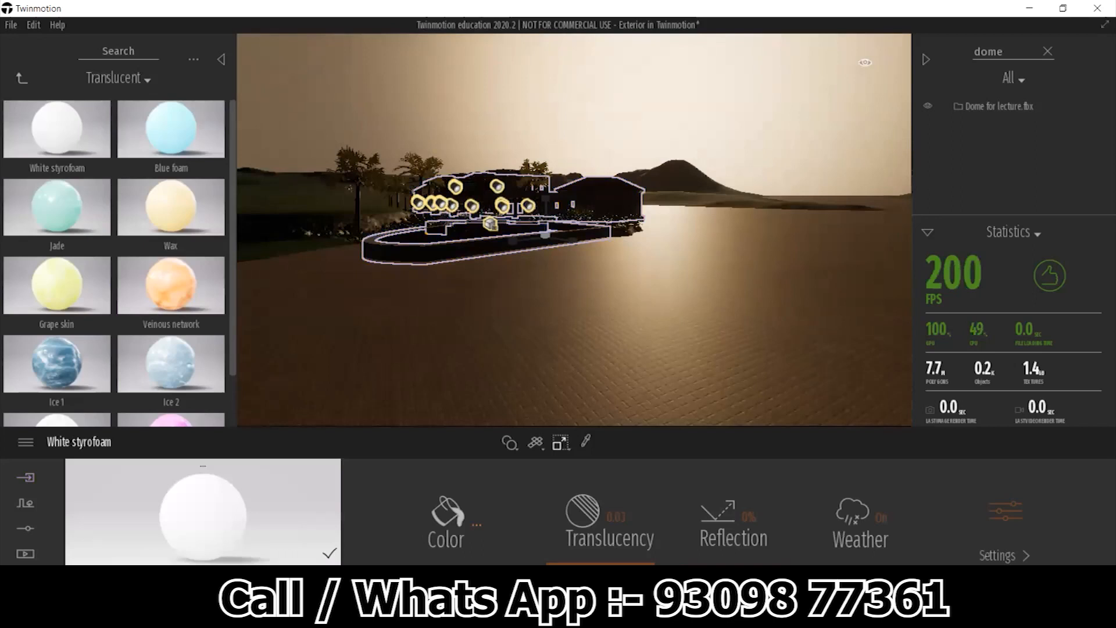
- Choose to load a custom color texture for the White styrofoam material and browse to the hdri folder on the Desktop
left_click(446, 523)
right_click(758, 516)
left_click(727, 413)
right_click(755, 515)
left_click(741, 424)
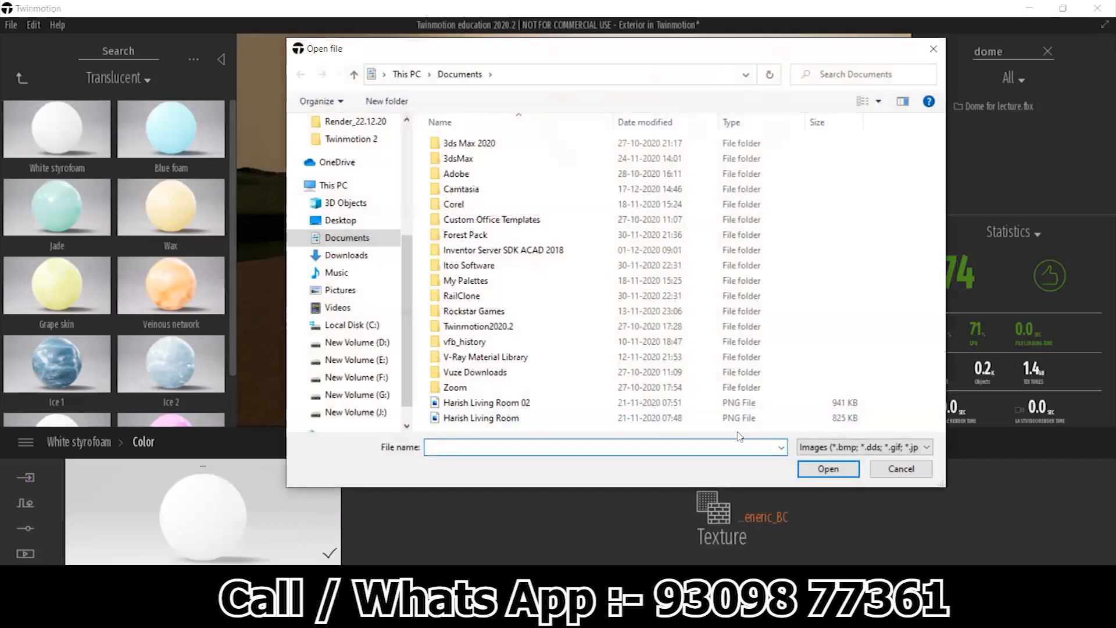
left_click(340, 219)
double_click(468, 158)
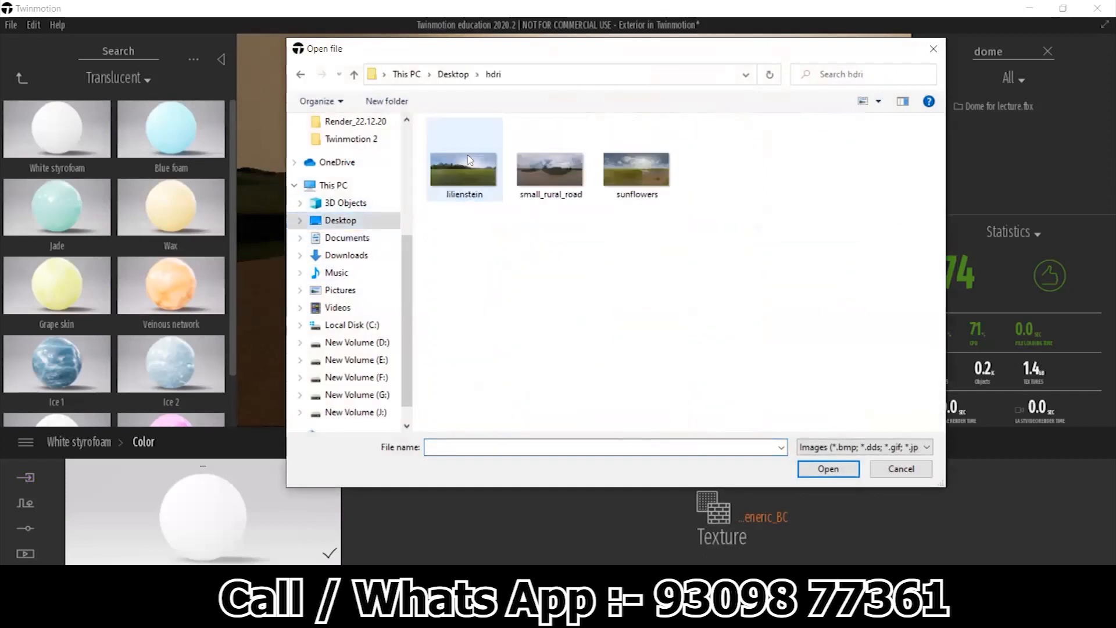
- Preview the lilienstein and sunflowers panoramas and load lilienstein as the dome material's color texture
right_click(455, 168)
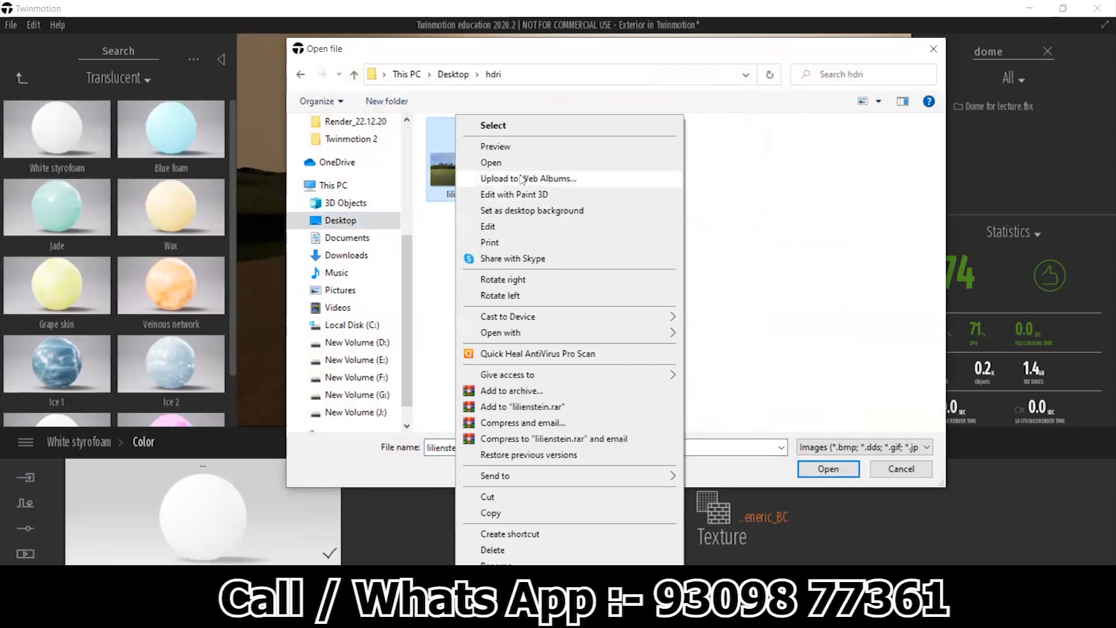
left_click(500, 145)
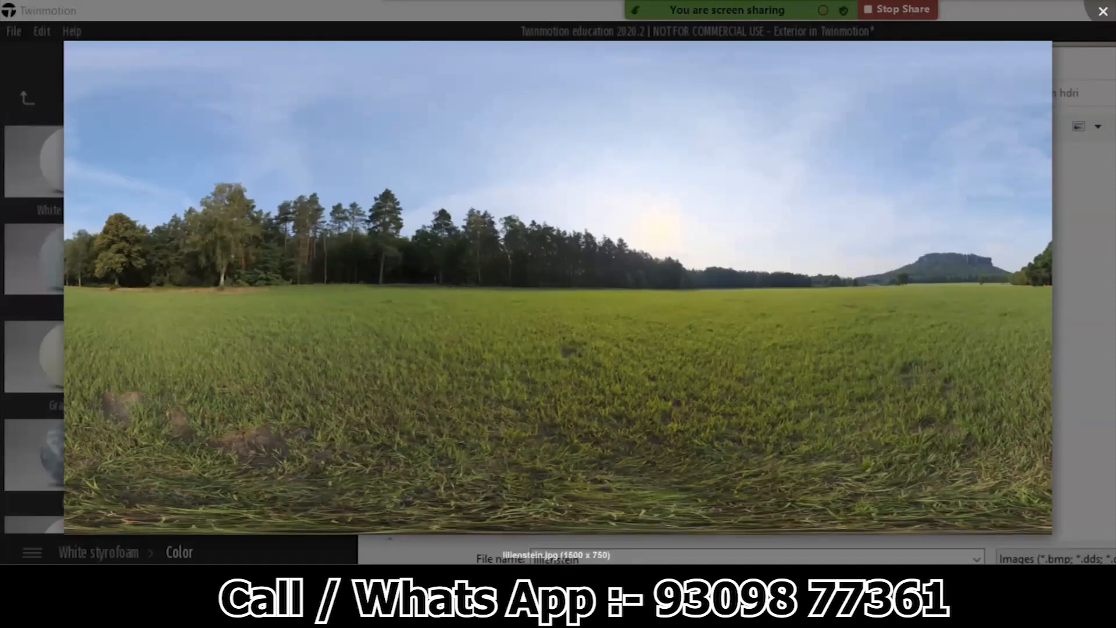
key("Left")
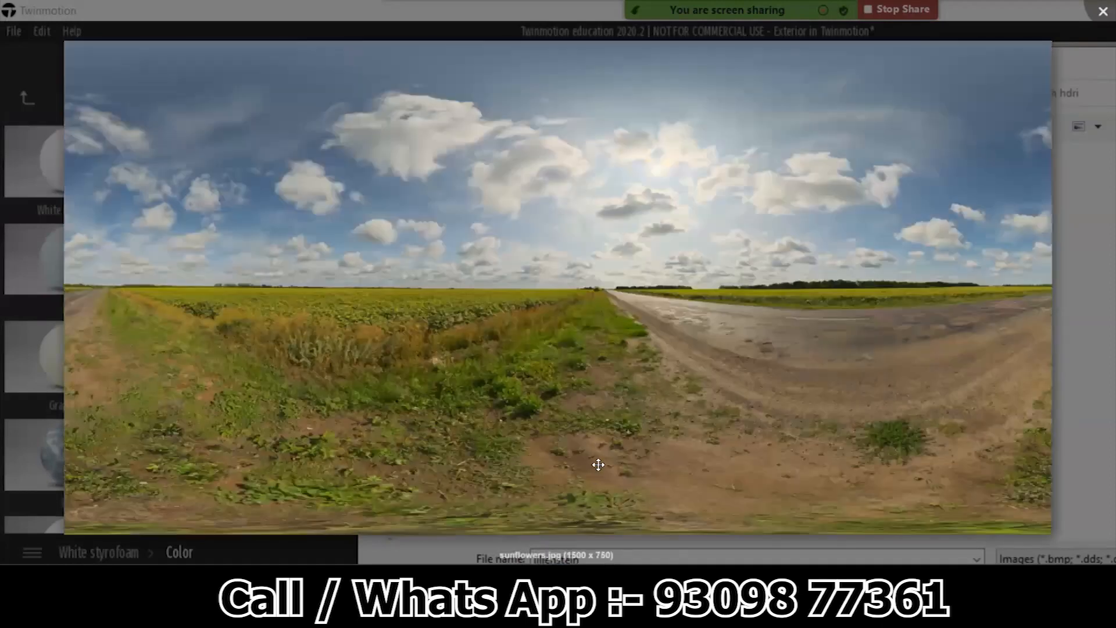
key("Escape")
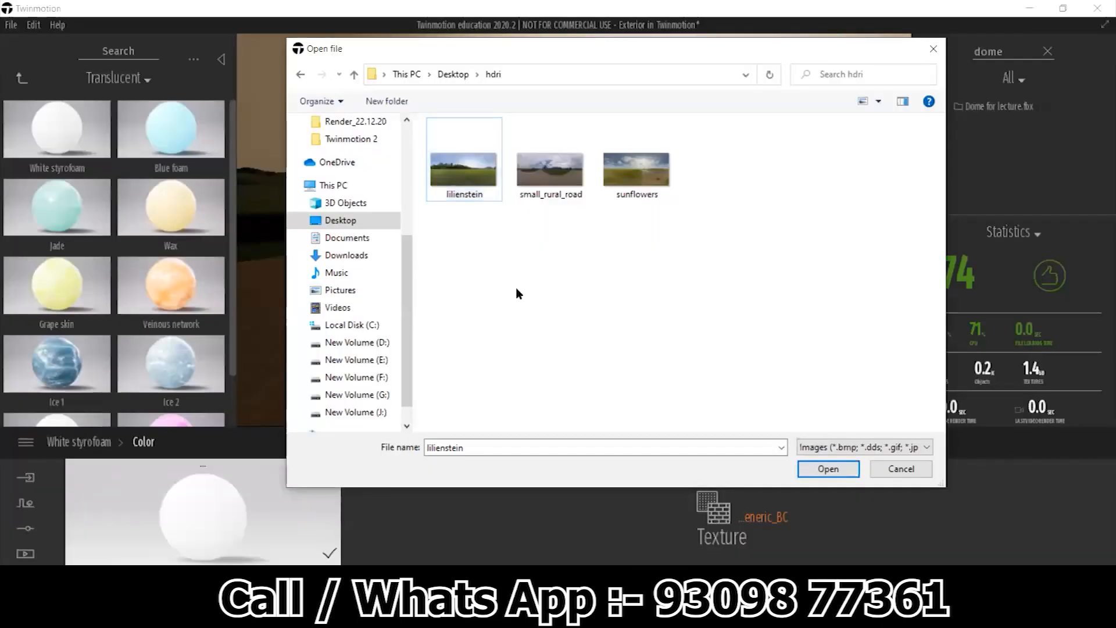
left_click(828, 468)
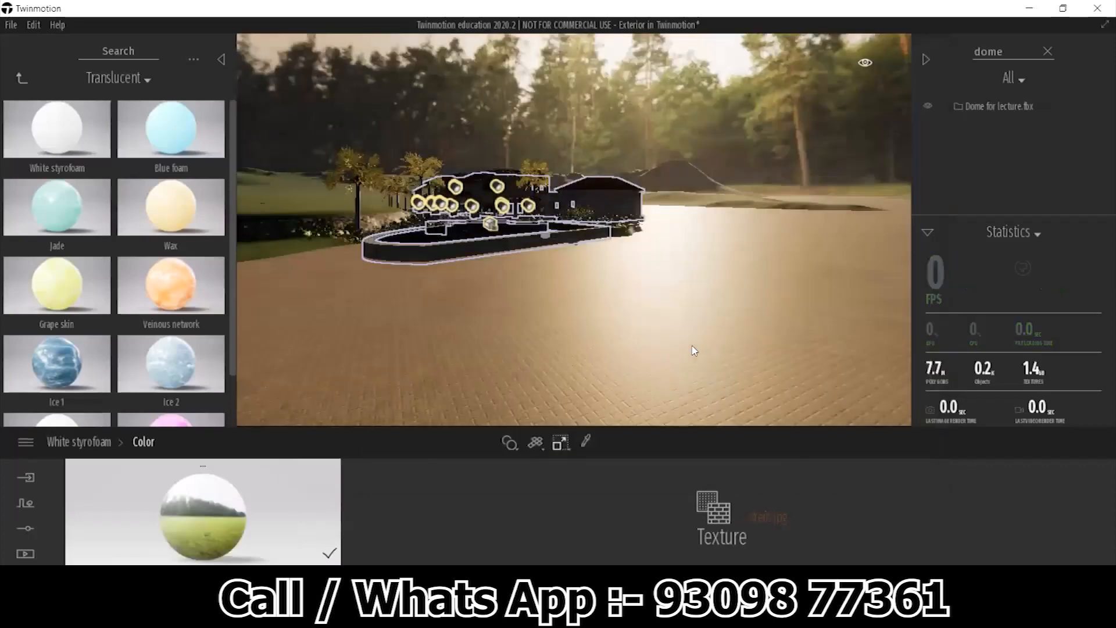
- Rotate the dome horizontally so the flat-topped rocky hill of the panorama lies behind the villa's landscape
right_click_drag(632, 252, 521, 232)
middle_click_drag(520, 233, 606, 333)
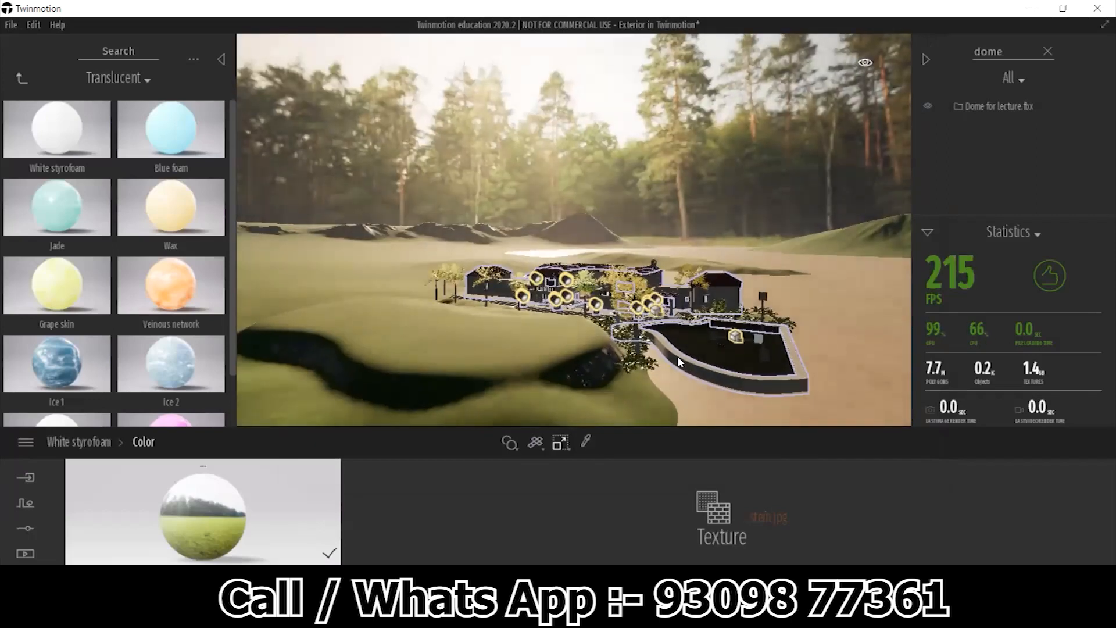
left_click(694, 176)
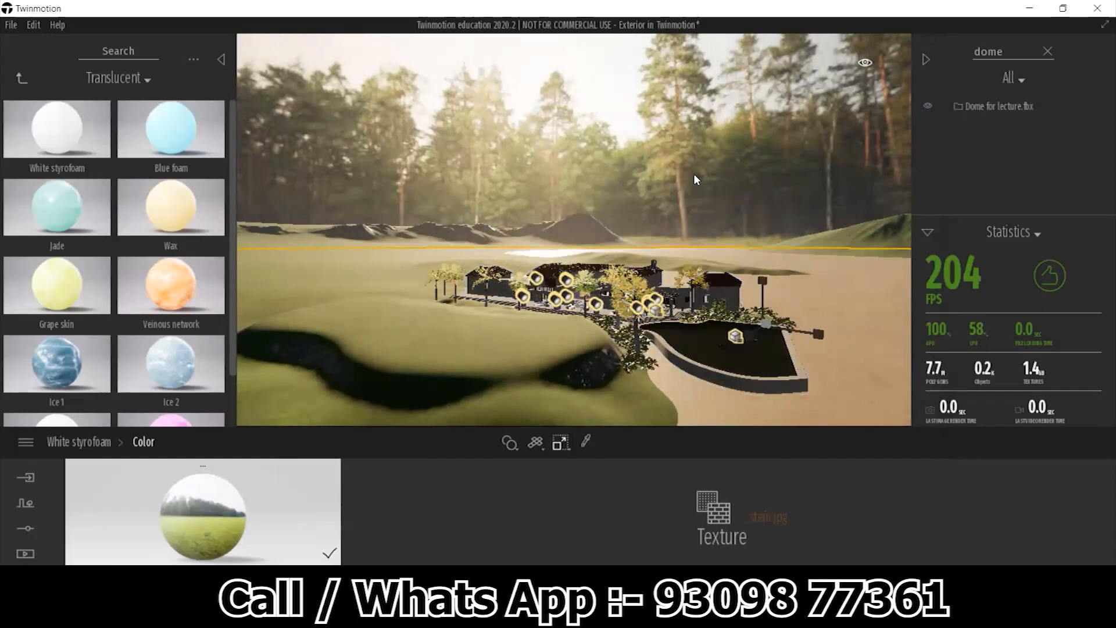
key("Tab")
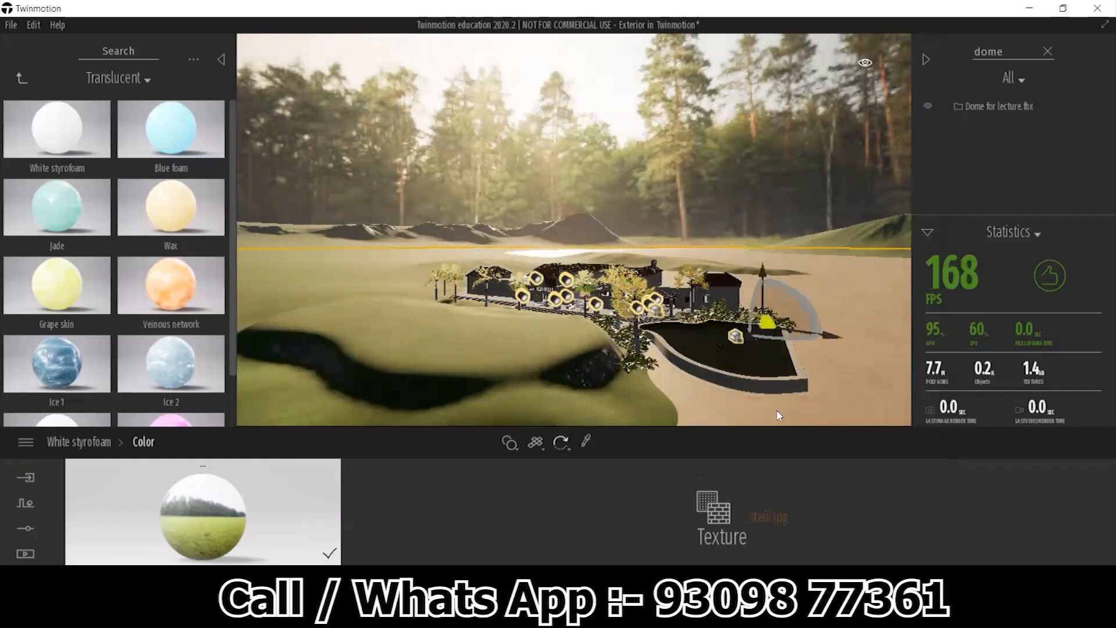
left_click_drag(793, 339, 599, 353)
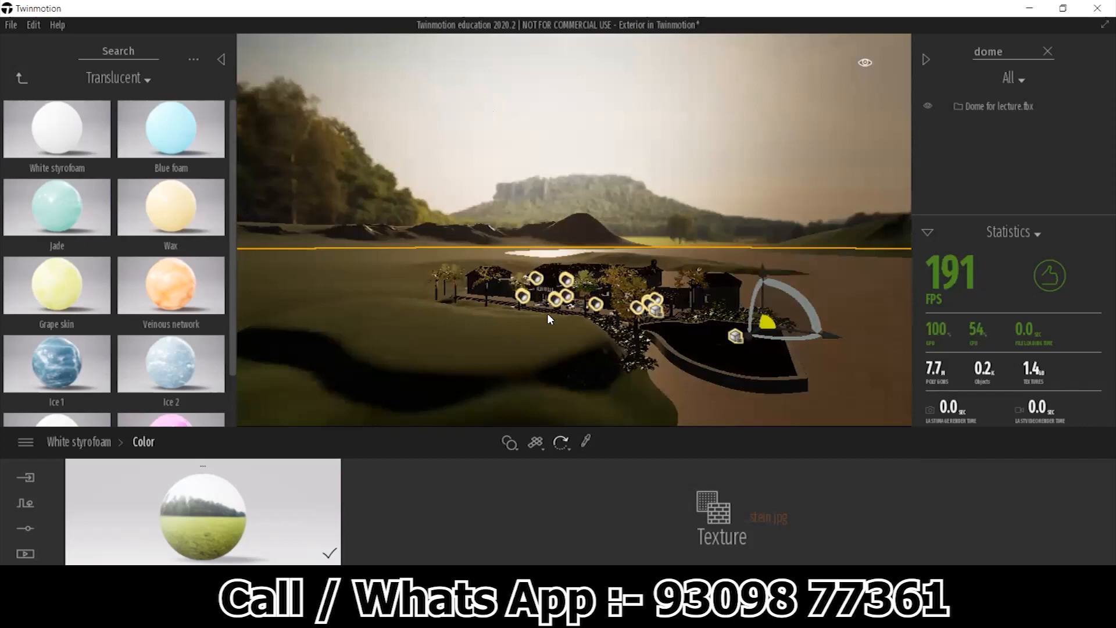
left_click_drag(799, 342, 831, 347)
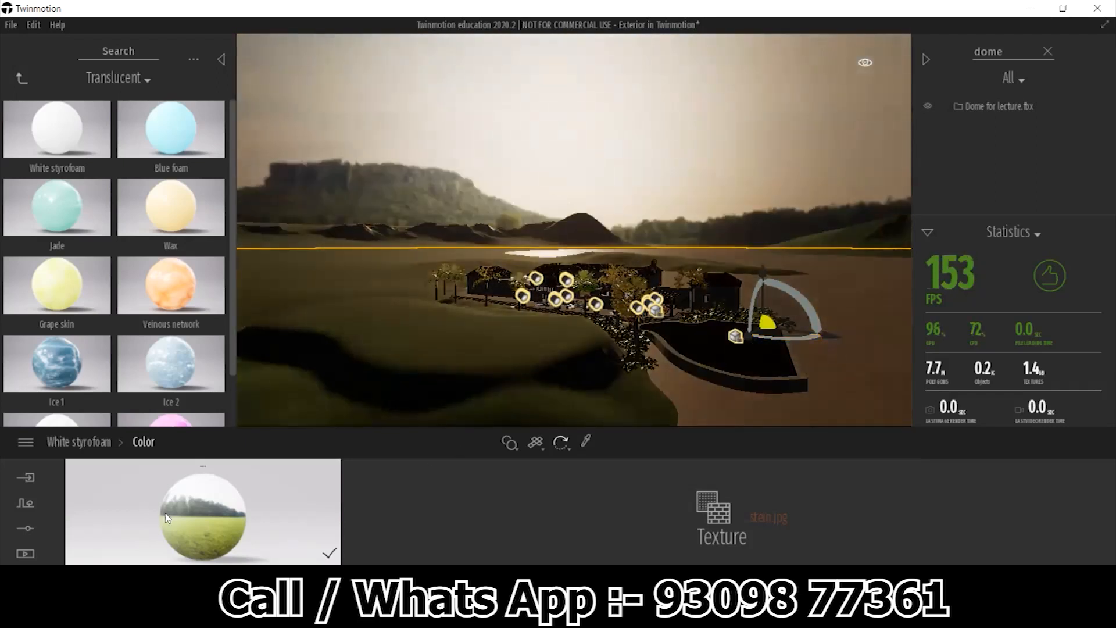
- Pick the dome's material, adjust its translucency slightly and leave its reflection at 0%
key("Escape")
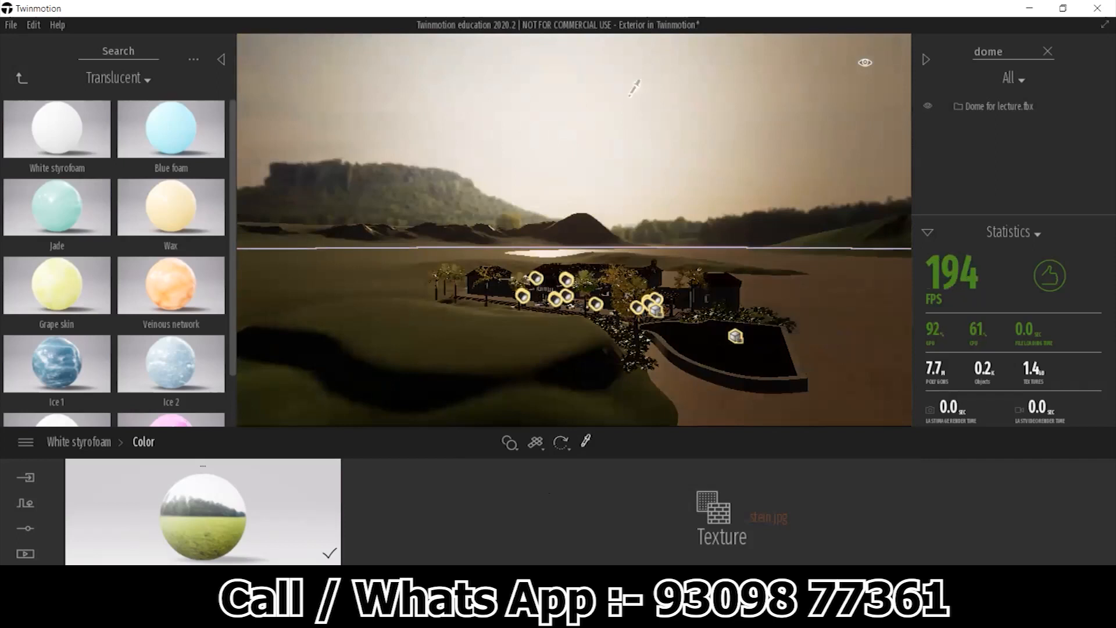
left_click(96, 442)
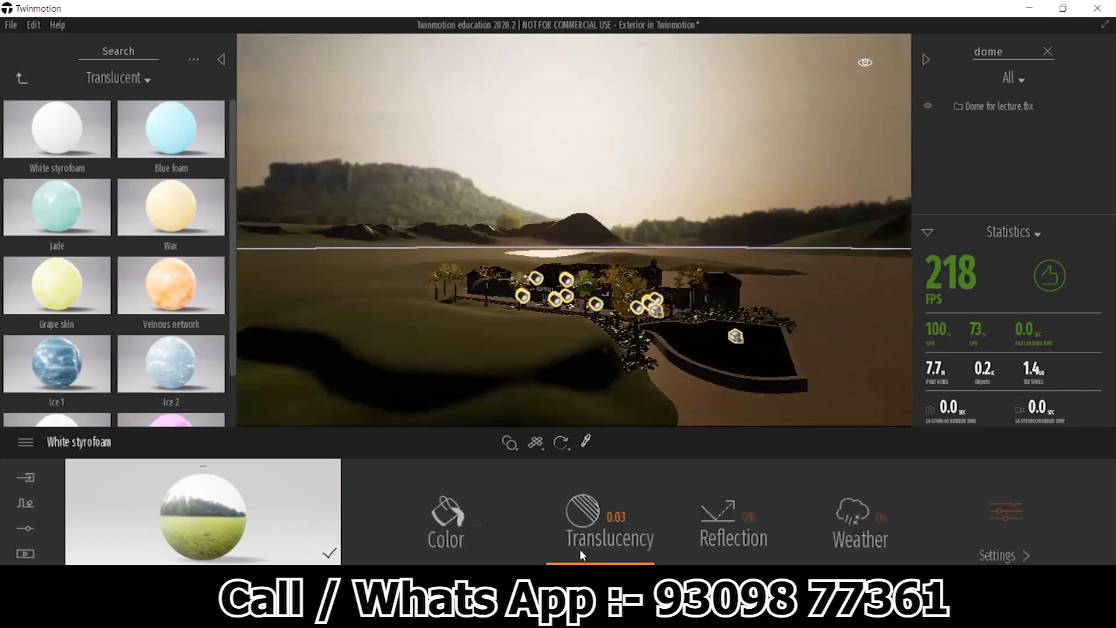
left_click_drag(580, 549, 606, 559)
left_click_drag(730, 537, 725, 527)
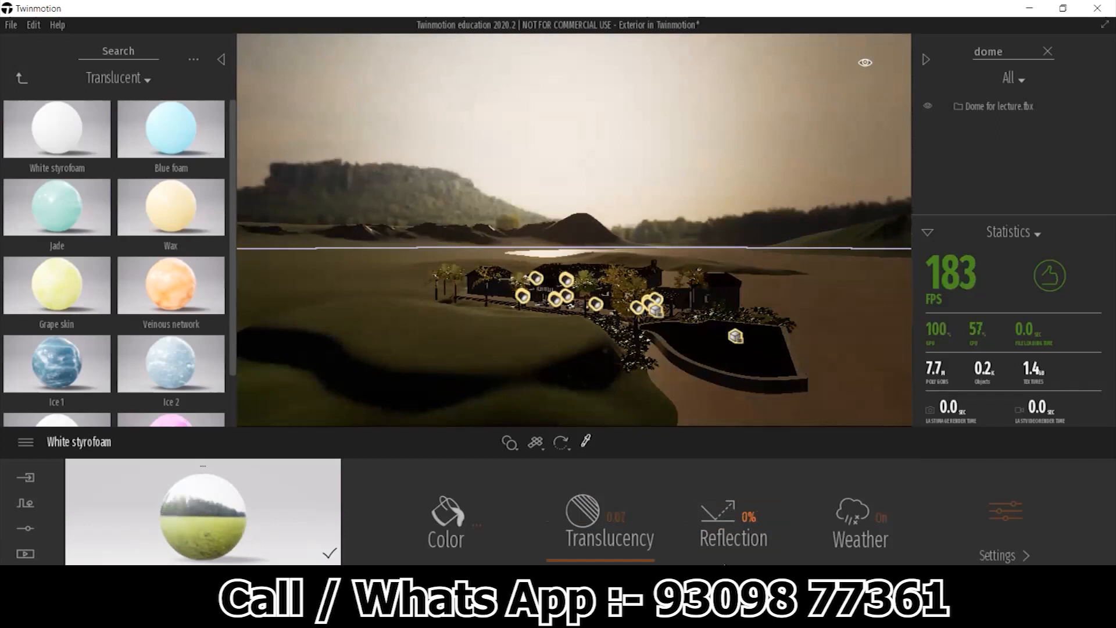
- Try a texture scale of 2.93 on the dome material and set the scale back to 1
left_click(993, 507)
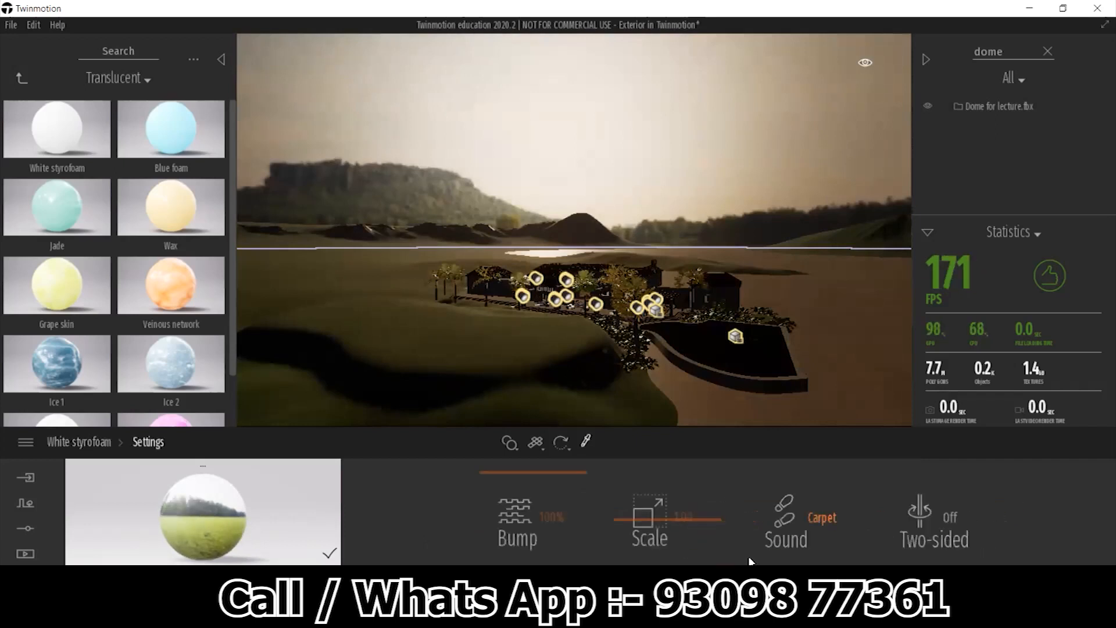
left_click_drag(660, 519, 664, 509)
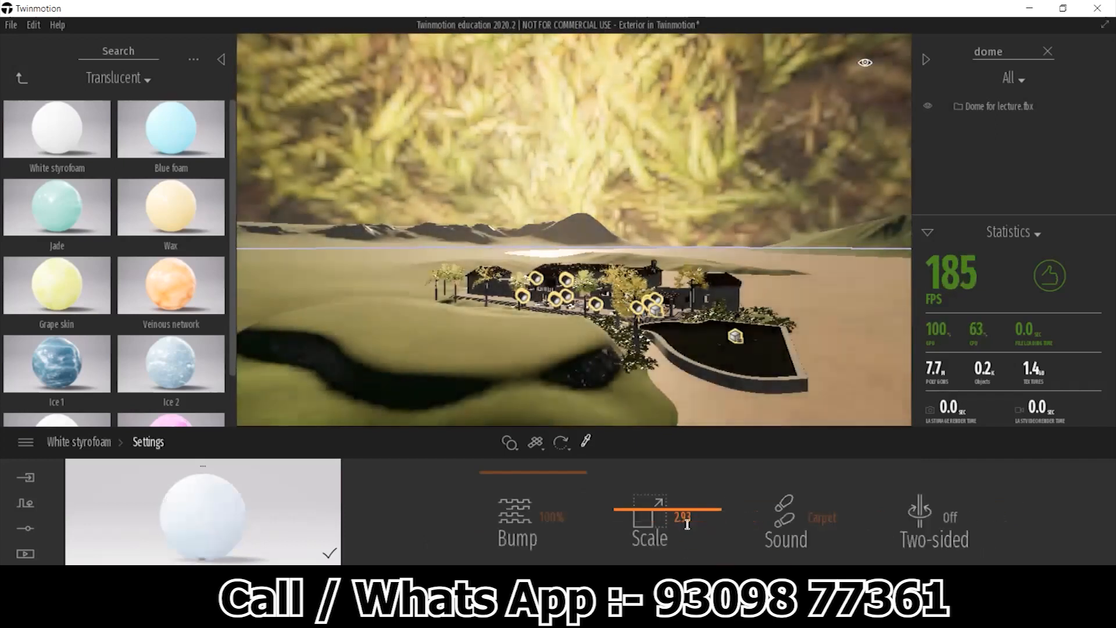
left_click(687, 524)
type("1")
key("Return")
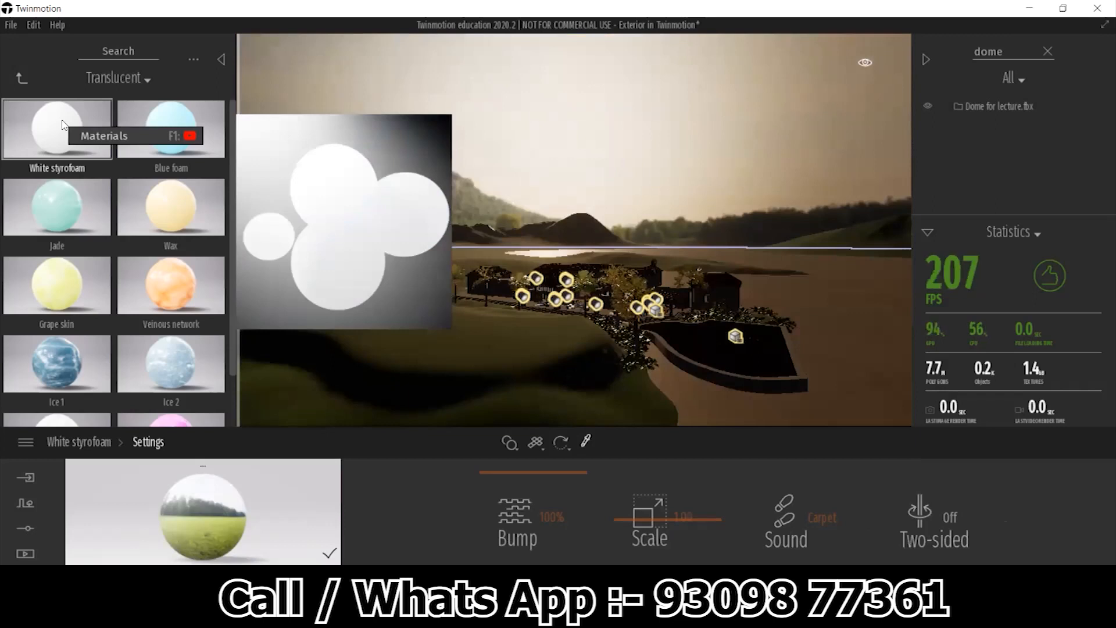
- Rotate the imported dome around the site so a different part of its forest backdrop sits behind the villa
right_click_drag(720, 96, 639, 192)
scroll(718, 96, "down", 6)
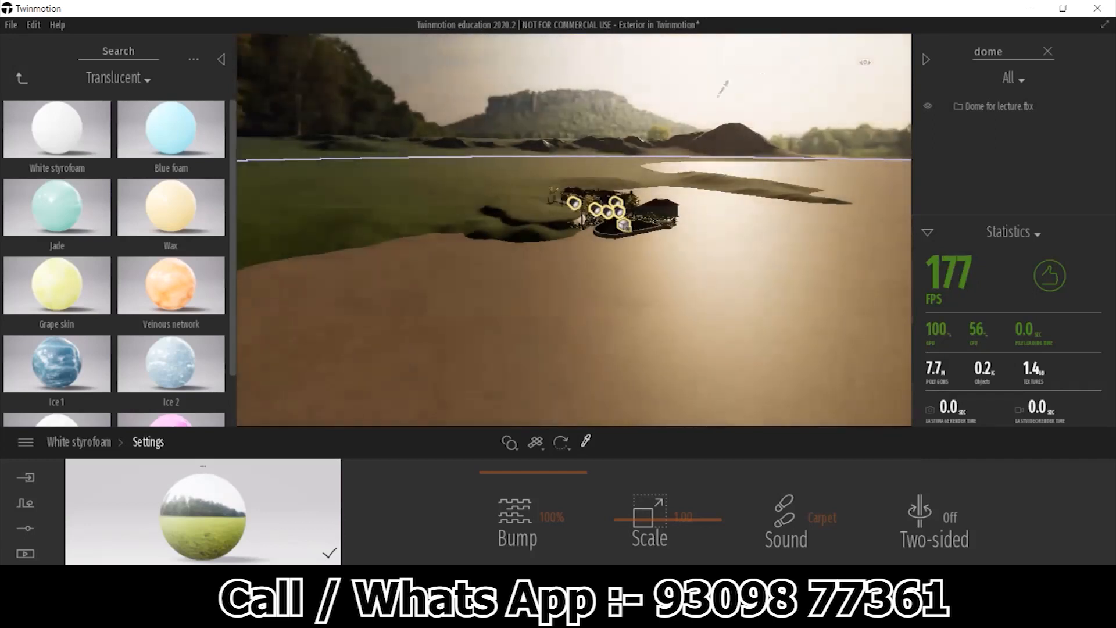
right_click_drag(706, 221, 731, 171)
scroll(706, 221, "up", 2)
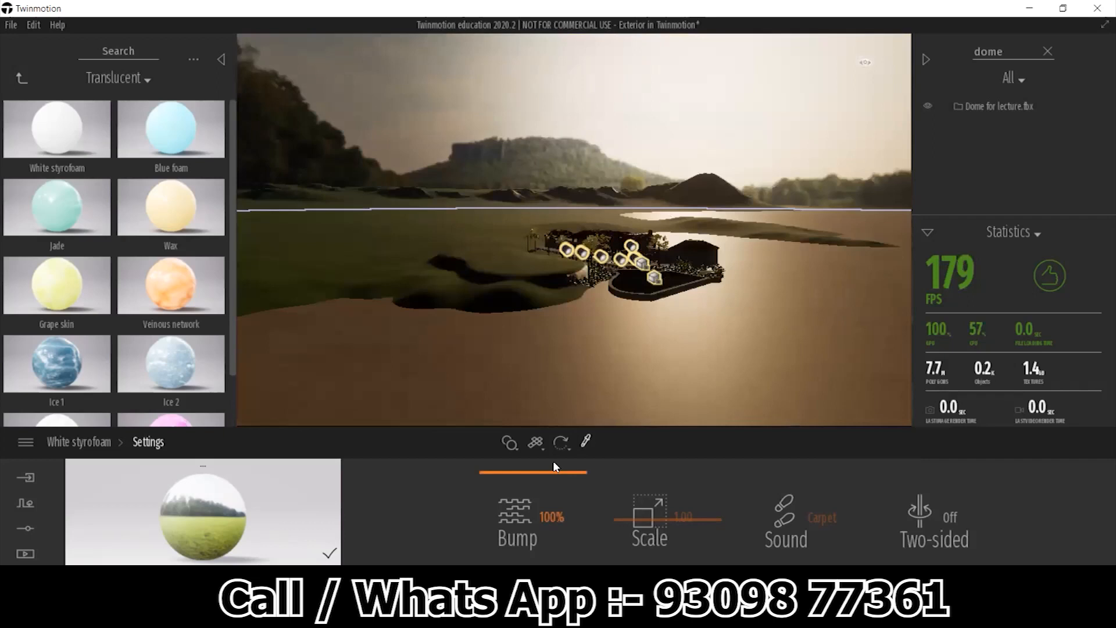
left_click(561, 443)
left_click_drag(685, 286, 513, 300)
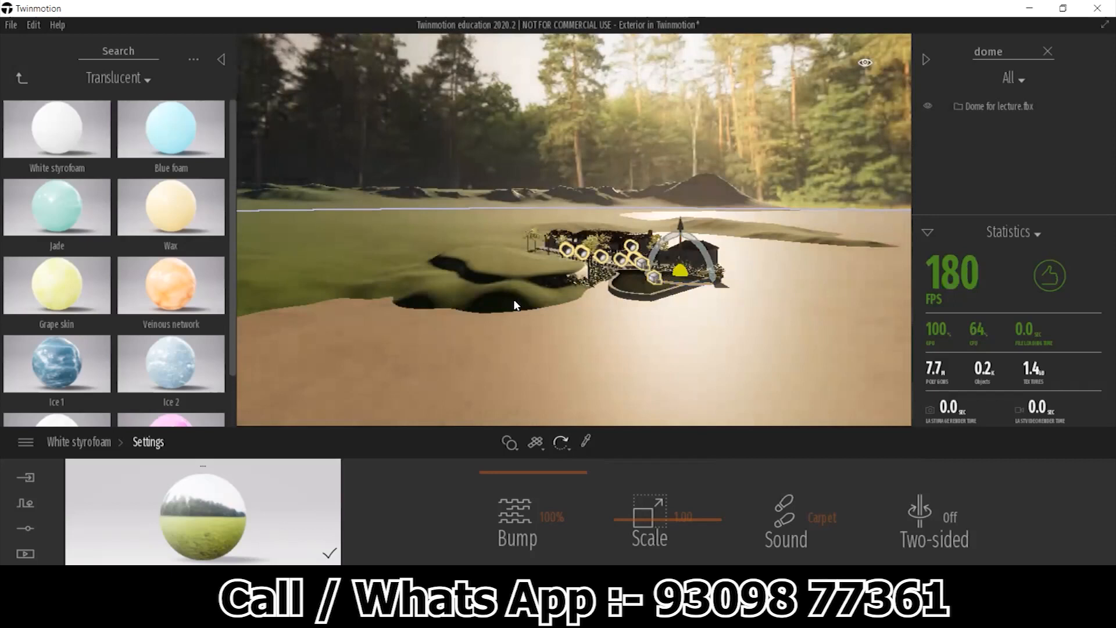
mouse_move(52, 136)
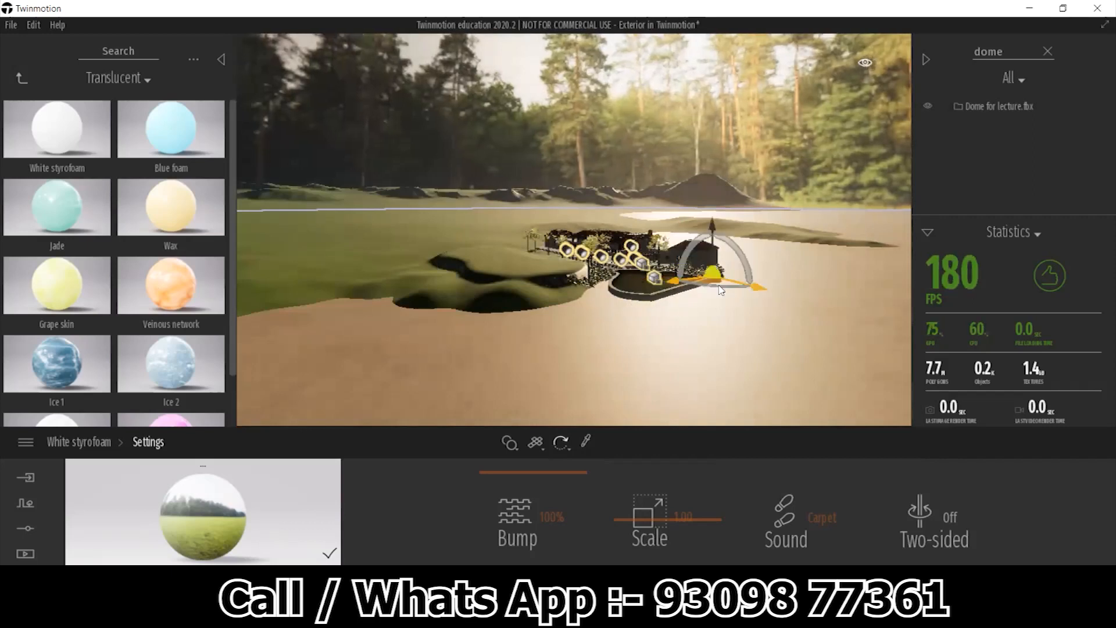
left_click_drag(694, 289, 576, 294)
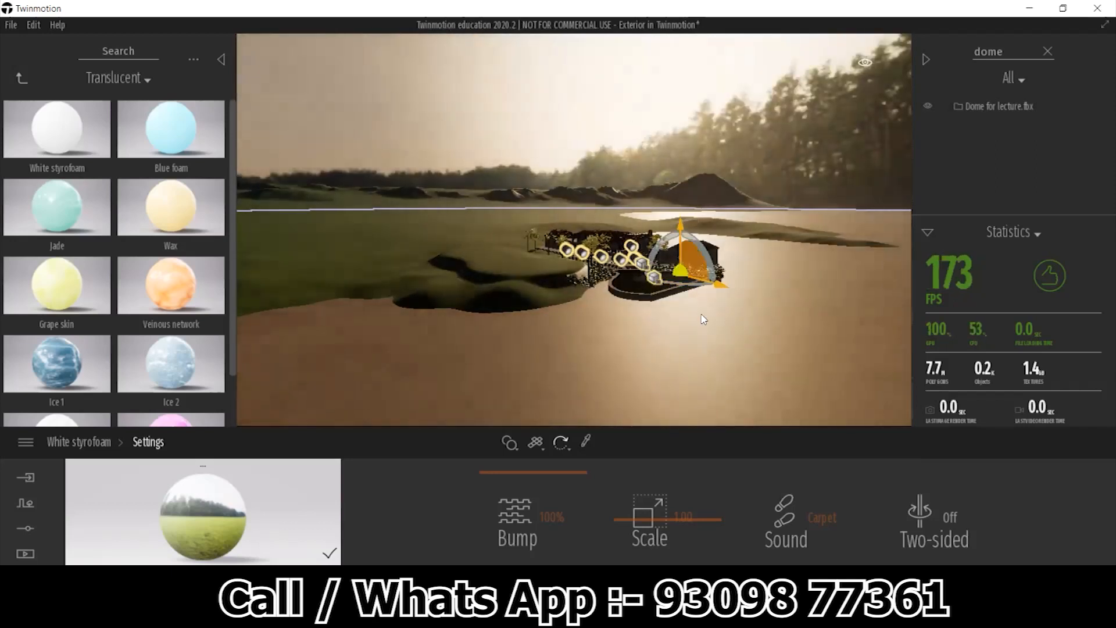
- Examine the villa, lakeside terrain and pool under the rotated dome, from a wide overview down to the water surface
scroll(710, 306, "up", 5)
right_click_drag(710, 306, 747, 337)
scroll(683, 244, "down", 5)
right_click_drag(688, 201, 697, 256)
scroll(688, 202, "down", 3)
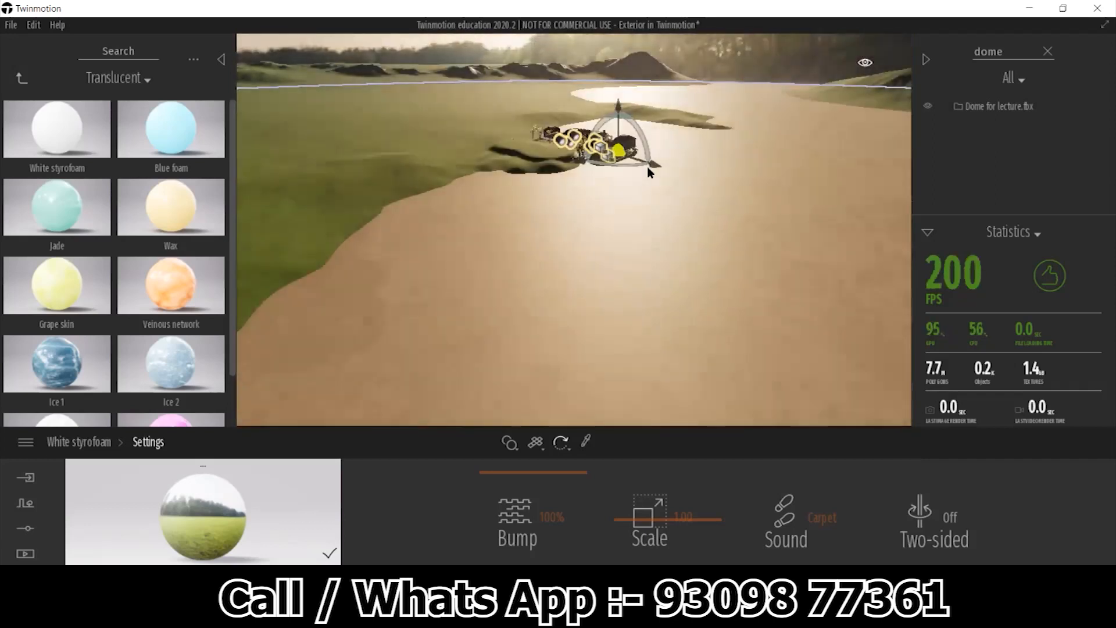
scroll(650, 169, "up", 2)
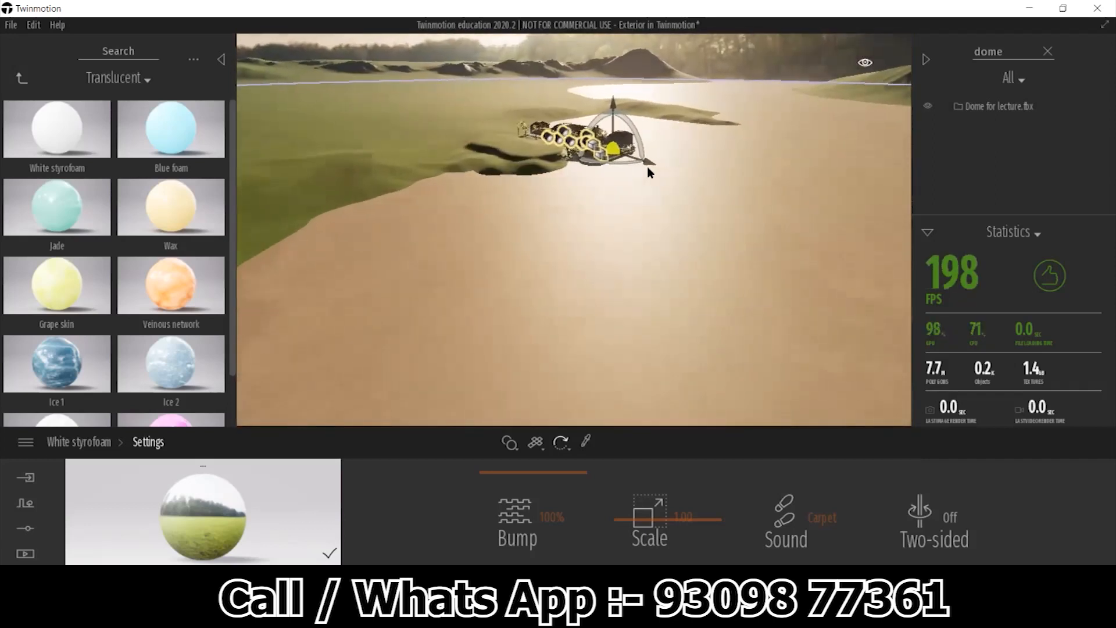
left_click_drag(649, 160, 650, 160)
scroll(643, 248, "up", 5)
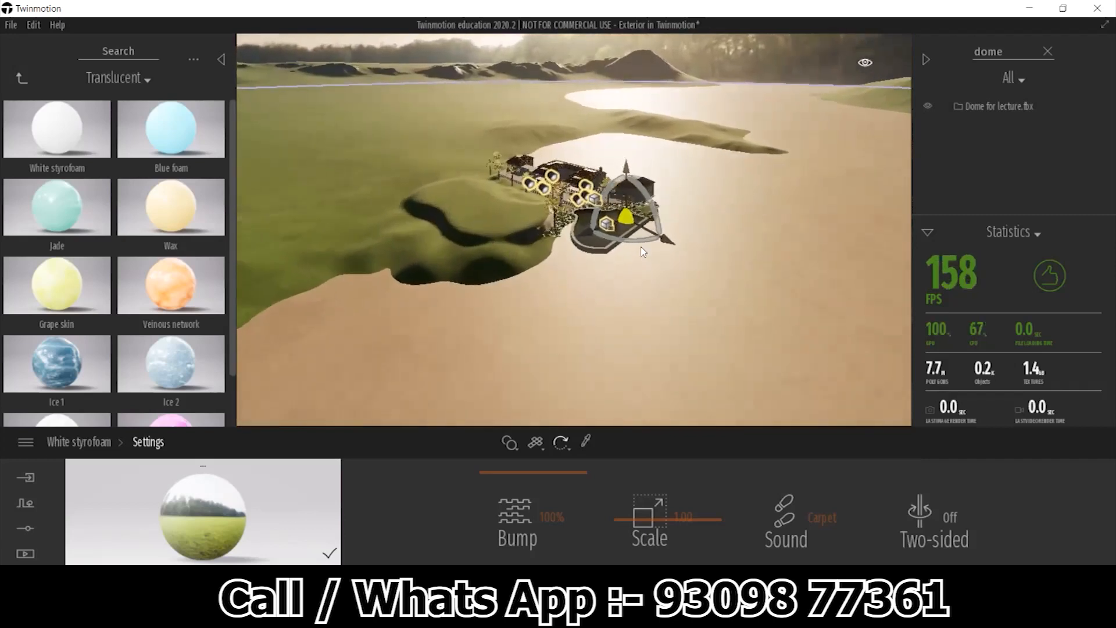
scroll(643, 250, "up", 6)
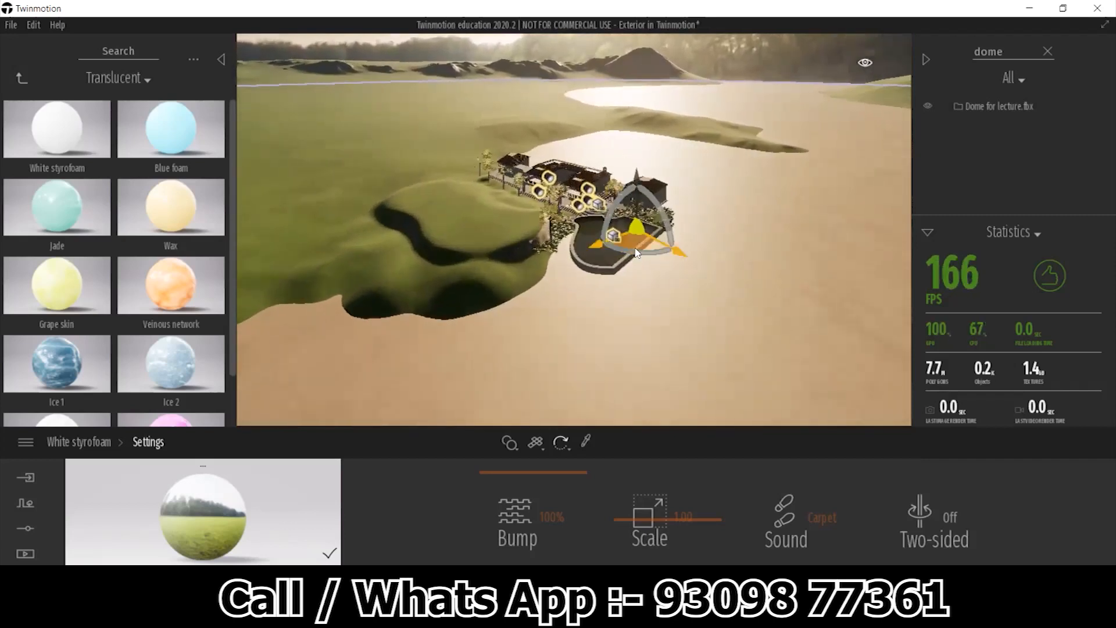
left_click_drag(634, 247, 636, 250)
scroll(638, 251, "up", 8)
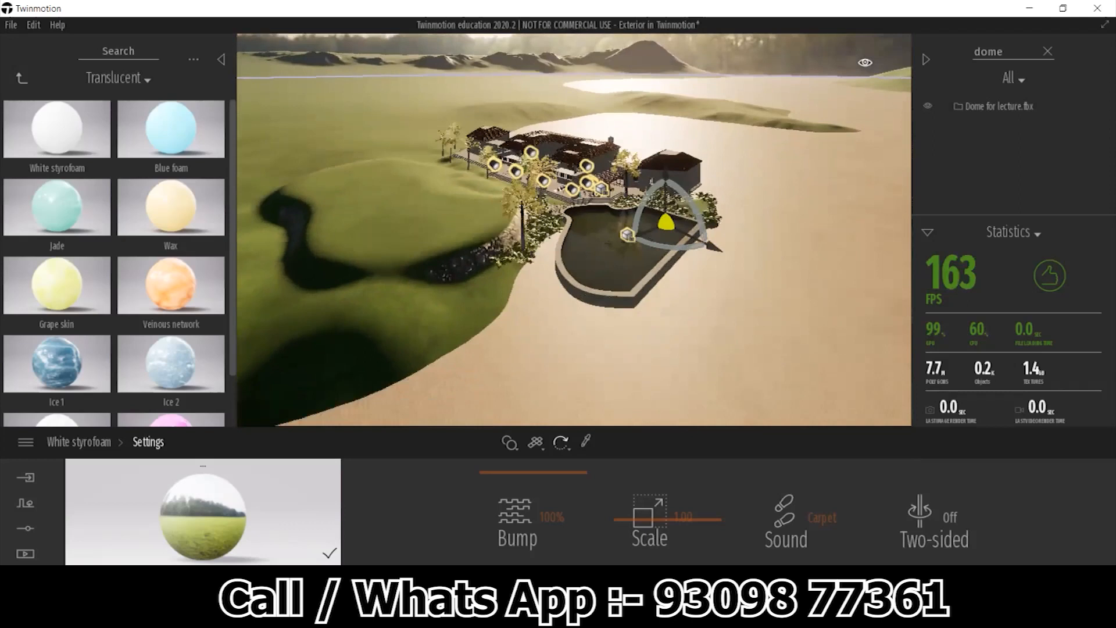
scroll(724, 288, "up", 8)
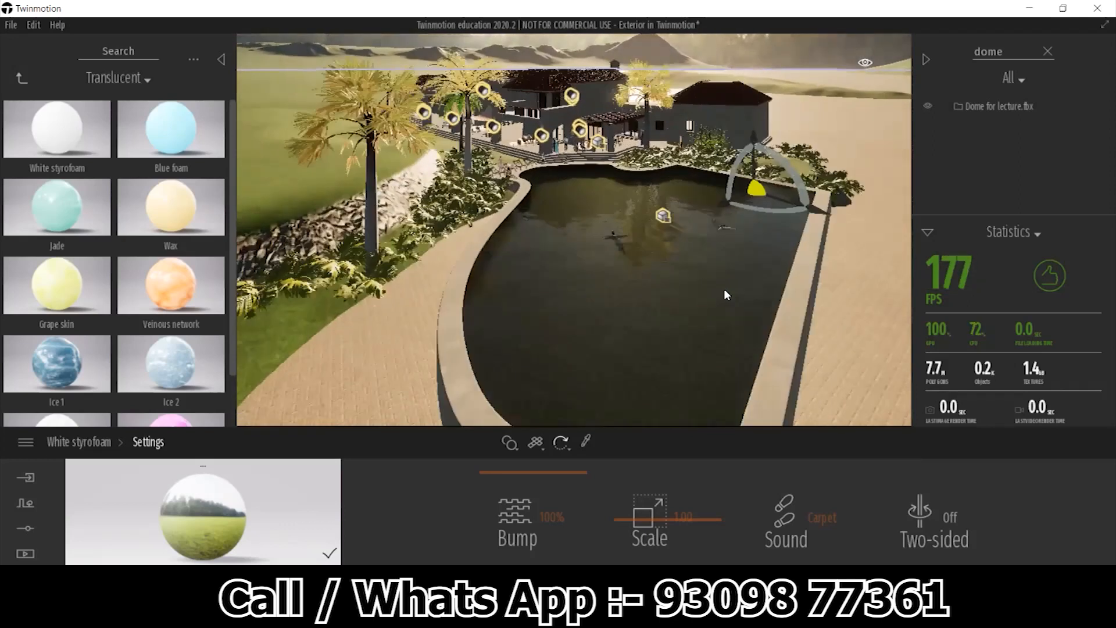
scroll(773, 333, "up", 4)
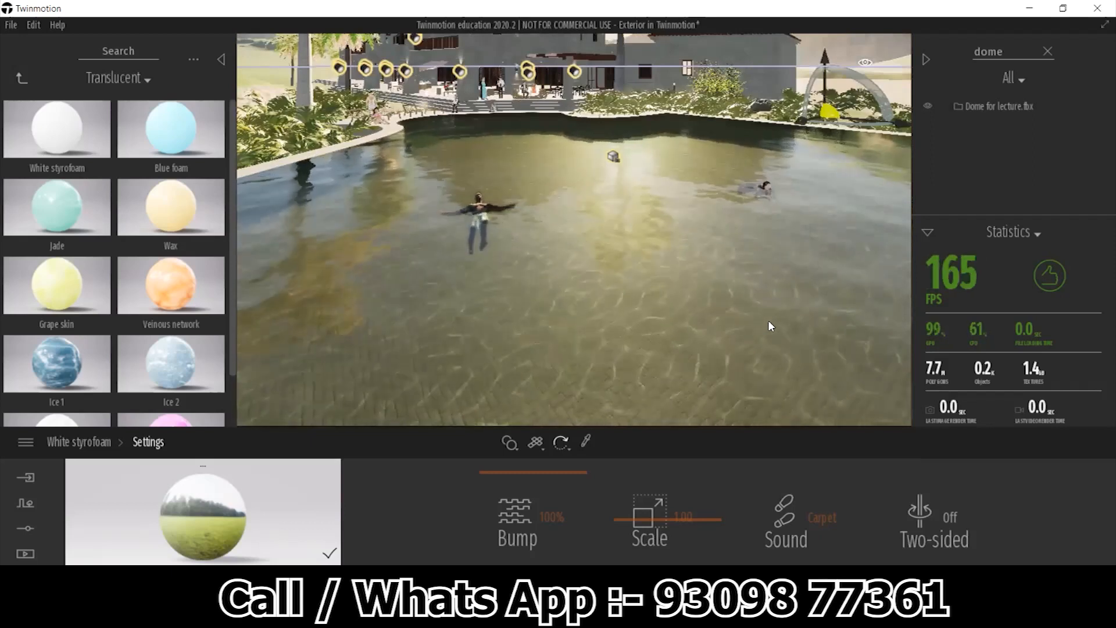
- Find the Section Cube among the library's section tools and place it on the roof of the detached building
left_click(23, 80)
left_click(22, 82)
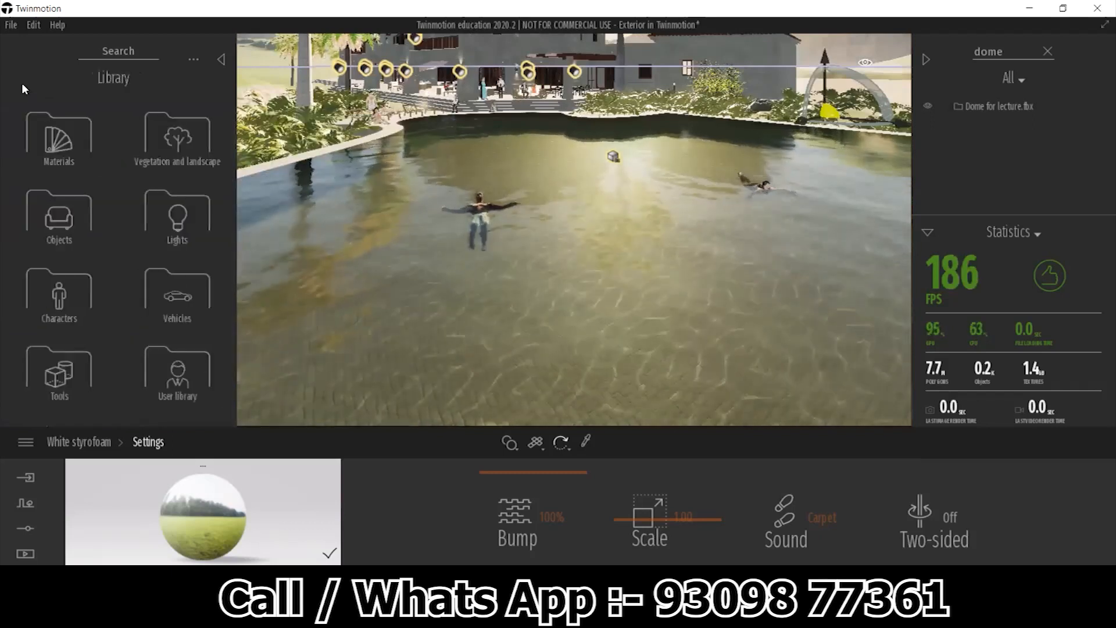
left_click(58, 373)
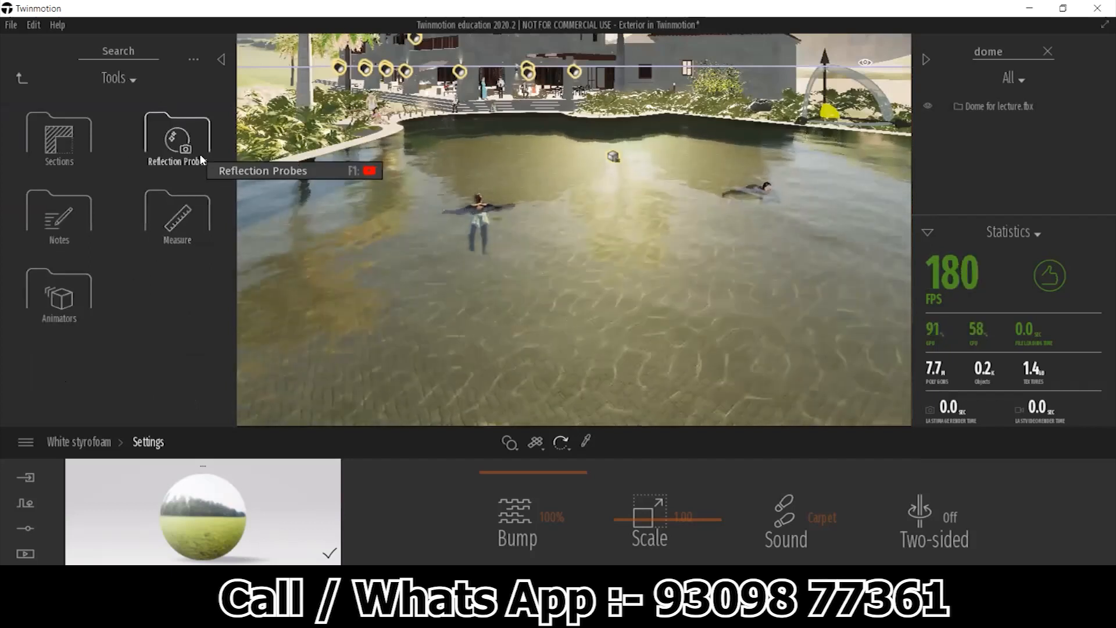
left_click(65, 152)
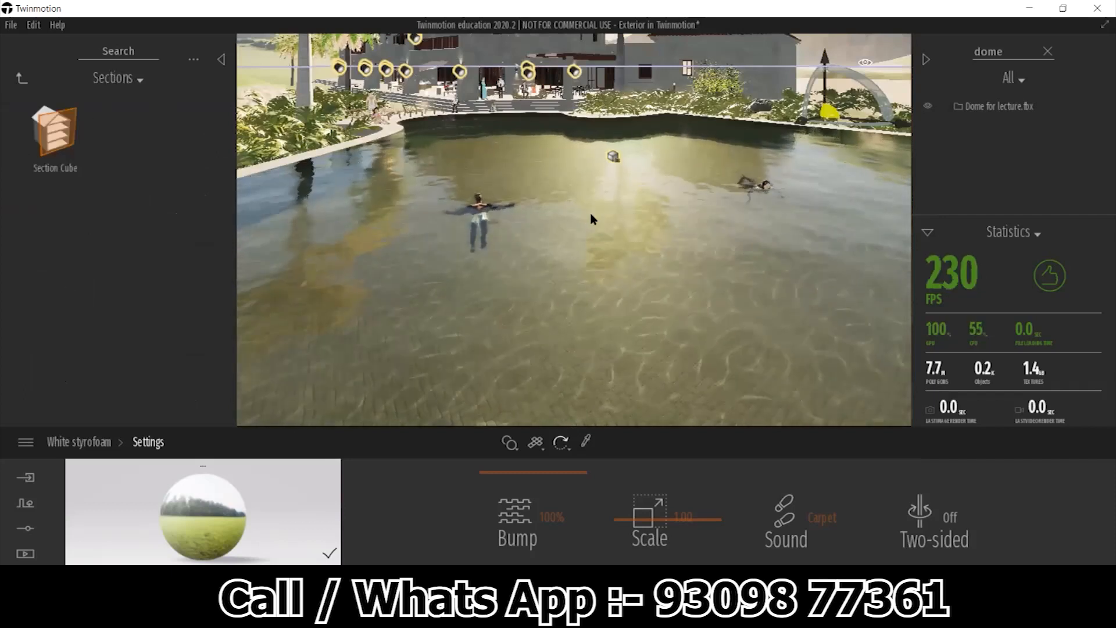
middle_click_drag(410, 124, 337, 268)
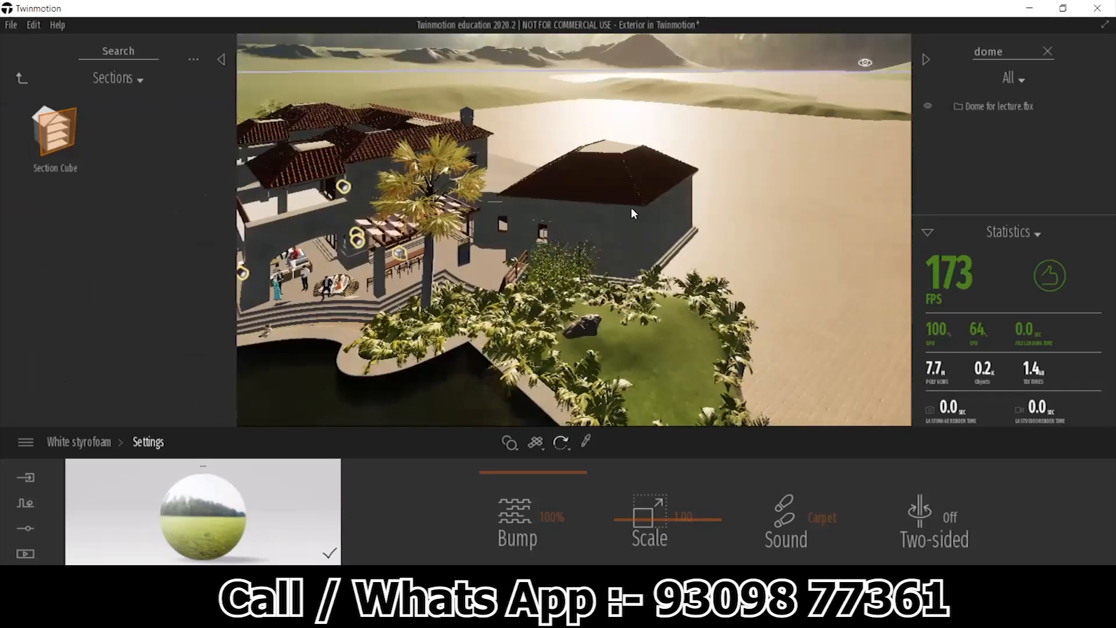
left_click_drag(56, 131, 601, 191)
- Rotate the section cube on the detached building's roof, reselecting it by its marker to turn it further
middle_click_drag(722, 226, 634, 261, "shift")
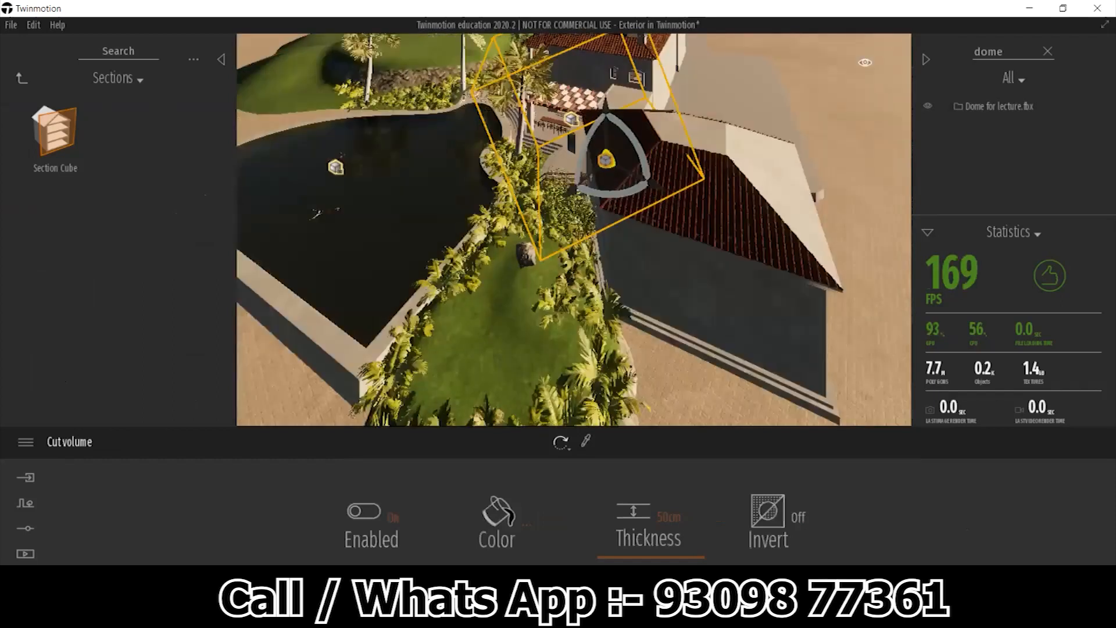
left_click_drag(581, 155, 634, 138)
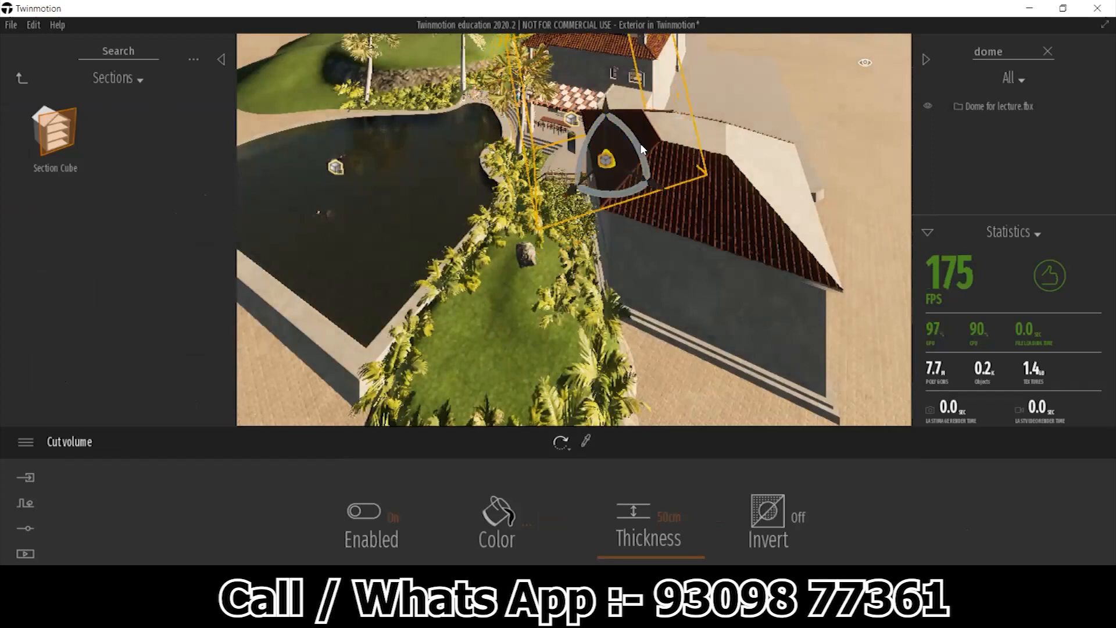
left_click(636, 139)
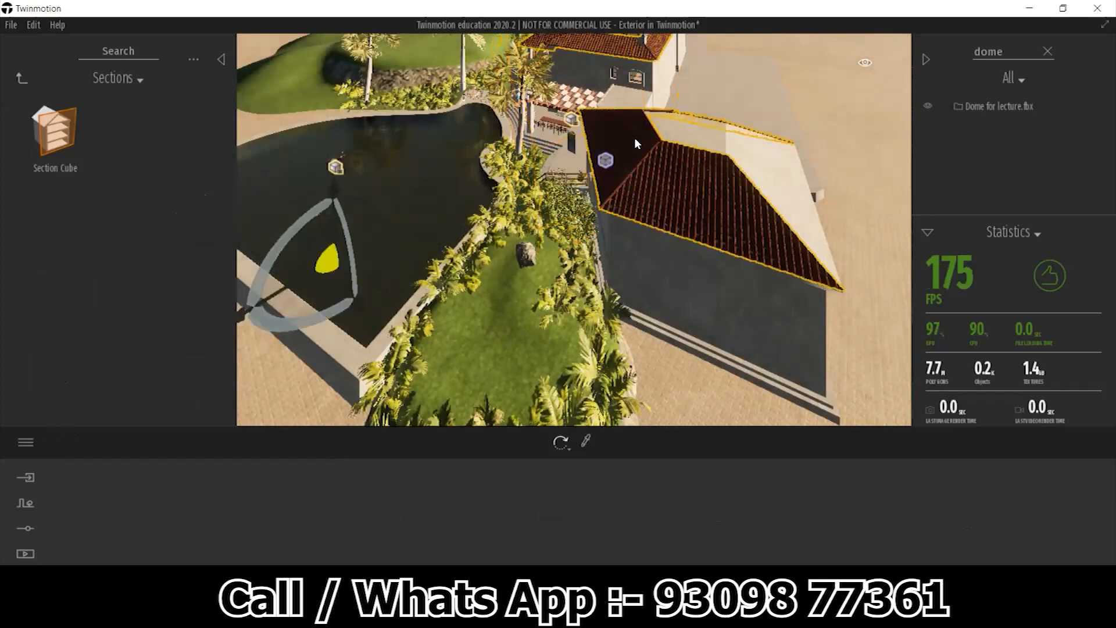
left_click(606, 161)
left_click_drag(635, 150, 649, 160)
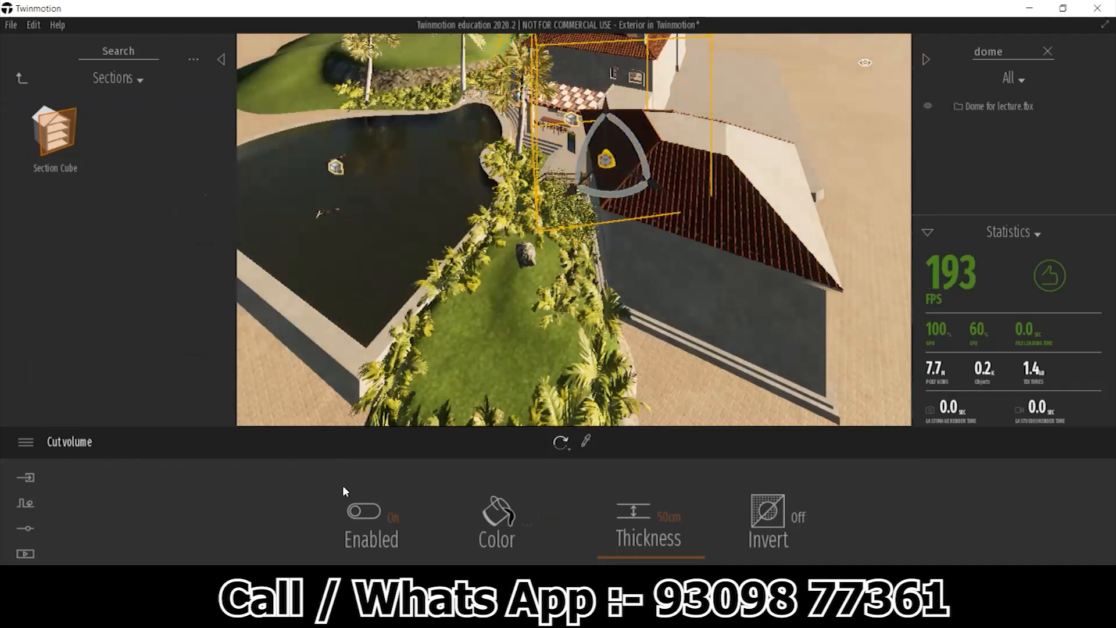
- Toggle the section cube off and on again, and raise it about 3.38 above the detached building's roof
left_click(403, 515)
left_click(400, 515)
middle_click_drag(581, 162, 594, 144, "shift")
left_click_drag(605, 129, 614, 85)
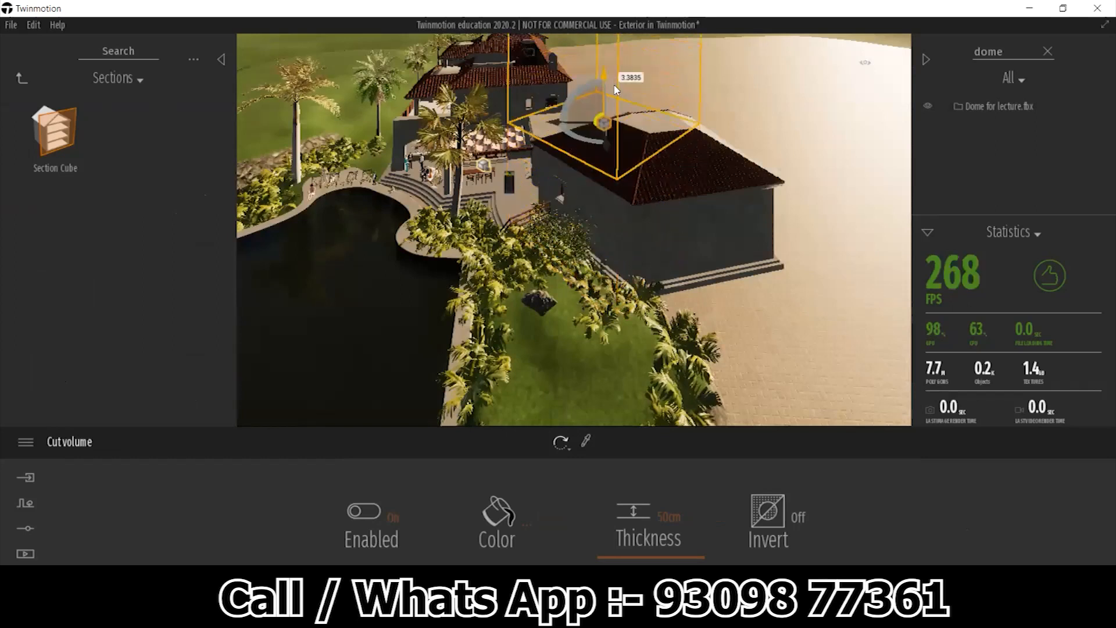
- Try to place a second Section Cube at the far edge of the detached building's roof
left_click(689, 170)
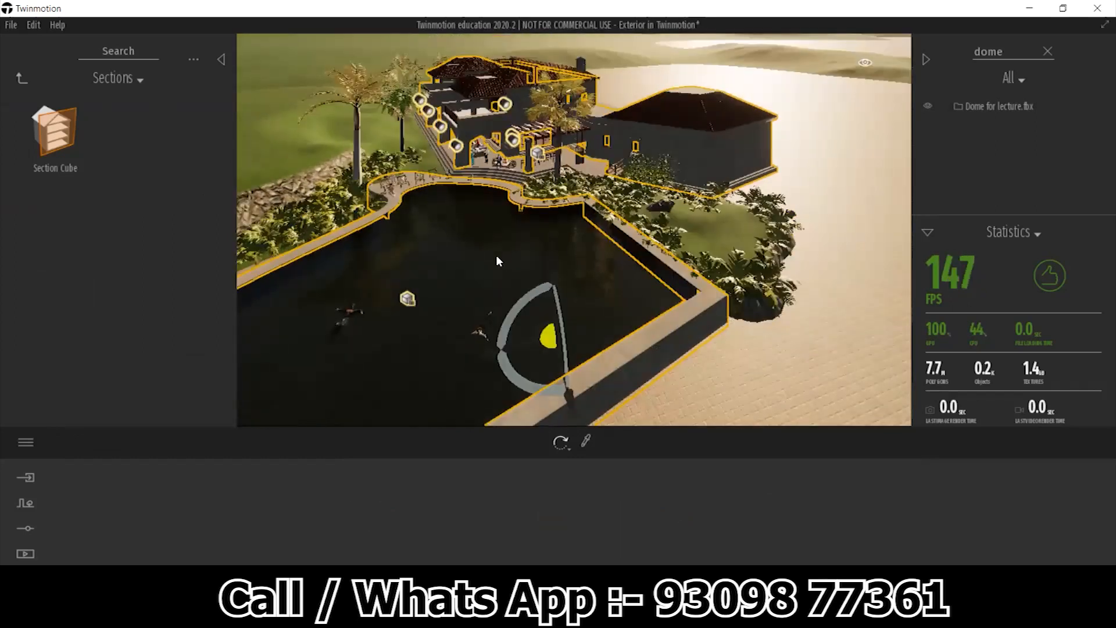
left_click_drag(55, 129, 728, 158)
middle_click_drag(750, 166, 735, 152, "shift")
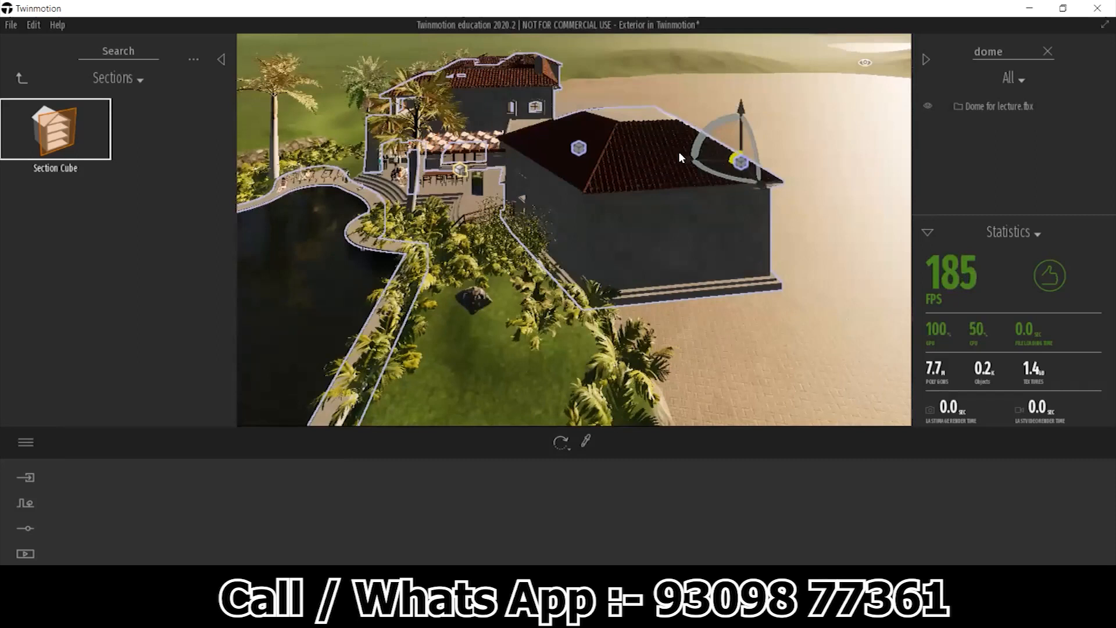
- Clear the scene search filter, select the remaining section cube and lower it into the detached building's walls
left_click(1047, 52)
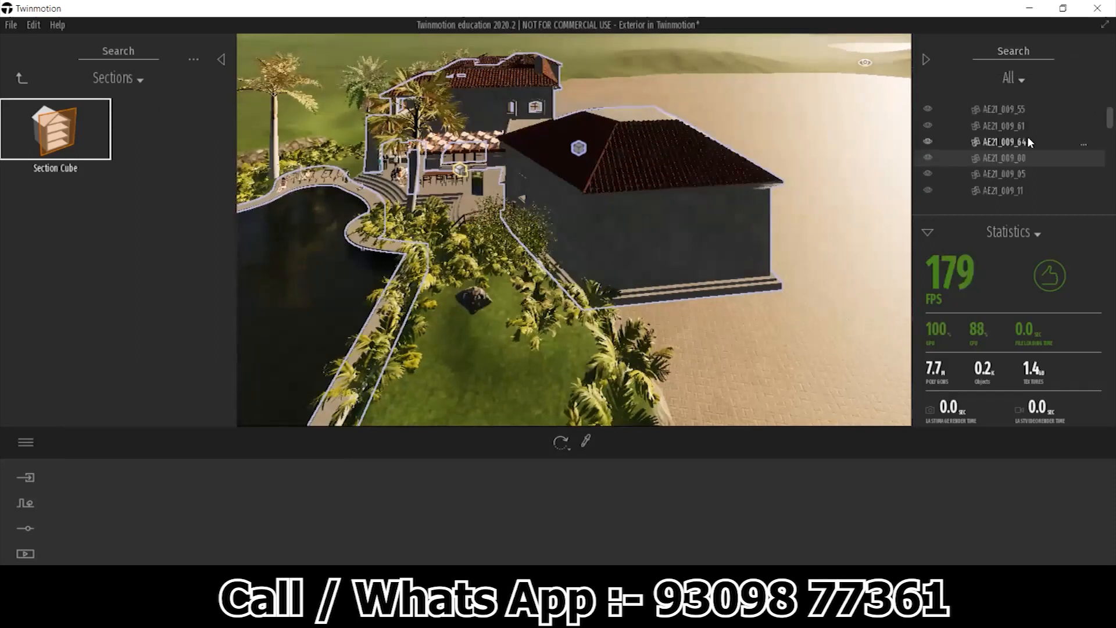
left_click(580, 149)
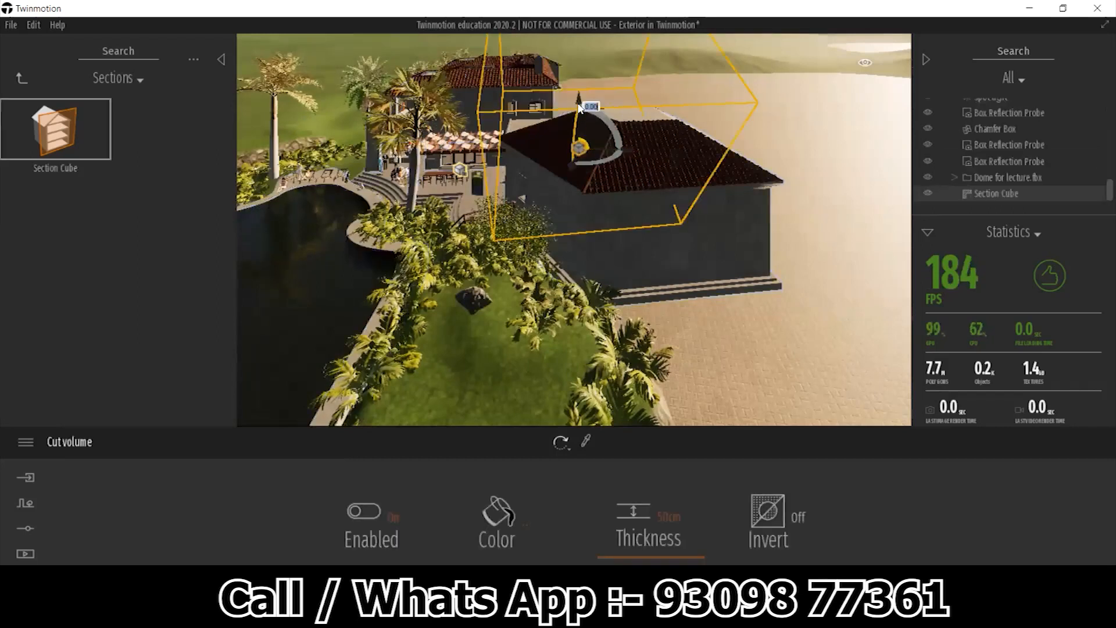
left_click_drag(580, 152, 579, 189)
- Toggle the section cube's Invert and Enabled options on and off to compare their effect on the building
left_click(798, 516)
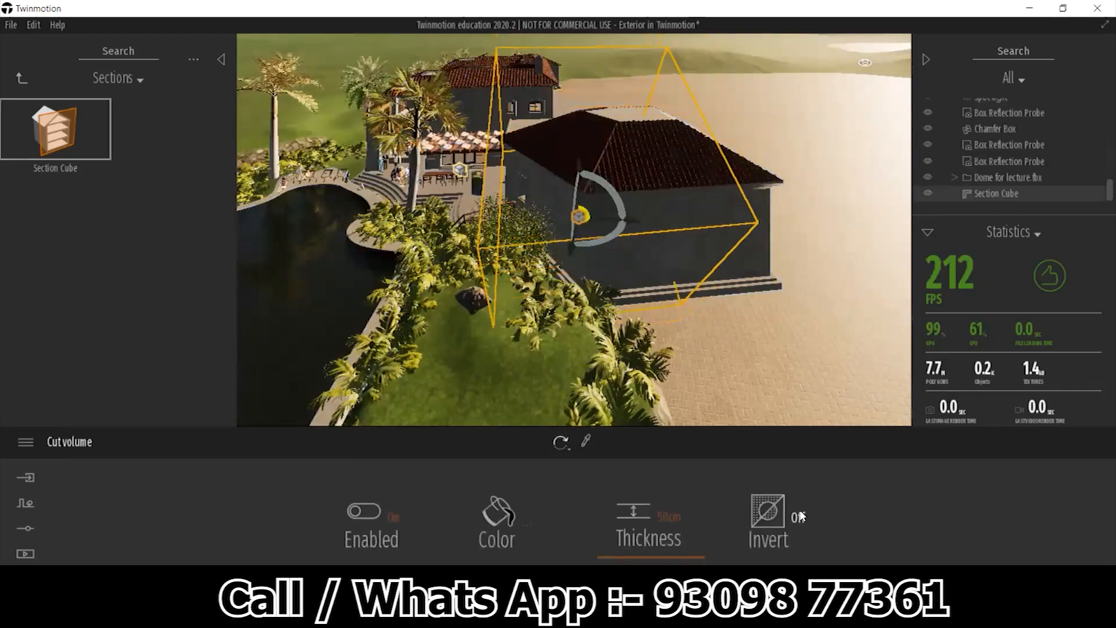
left_click(798, 518)
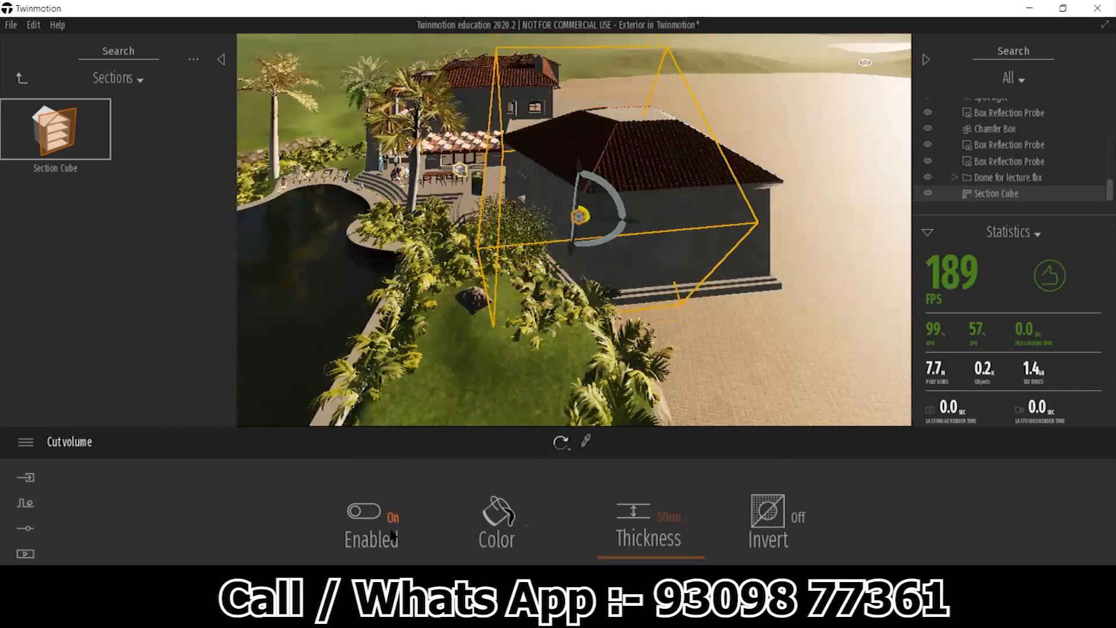
left_click(352, 516)
left_click(352, 516)
left_click(352, 516)
left_click(353, 516)
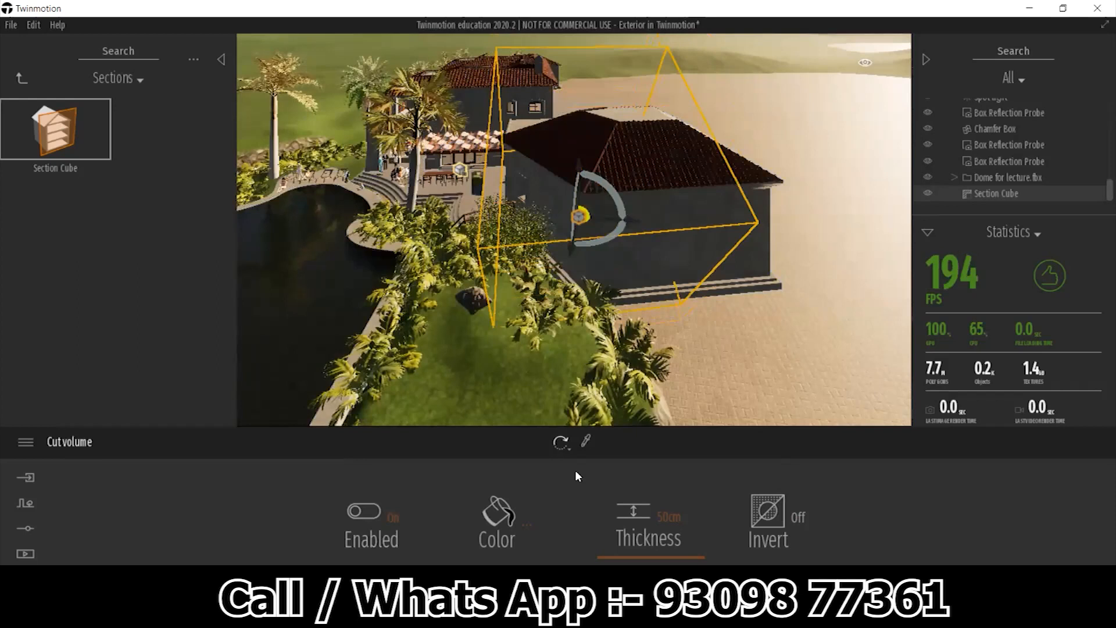
- Scale up the section cube until it encloses the whole detached building and its surroundings
mouse_move(568, 448)
left_click(560, 363)
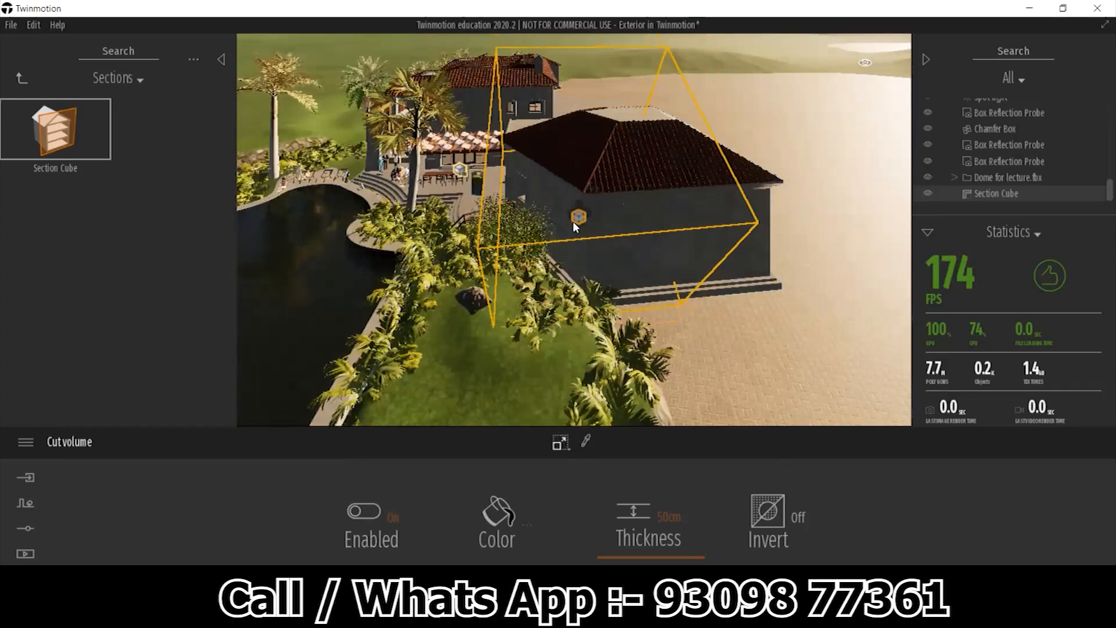
left_click_drag(614, 216, 619, 219)
middle_click_drag(601, 242, 609, 237, "shift")
left_click_drag(608, 222, 609, 215)
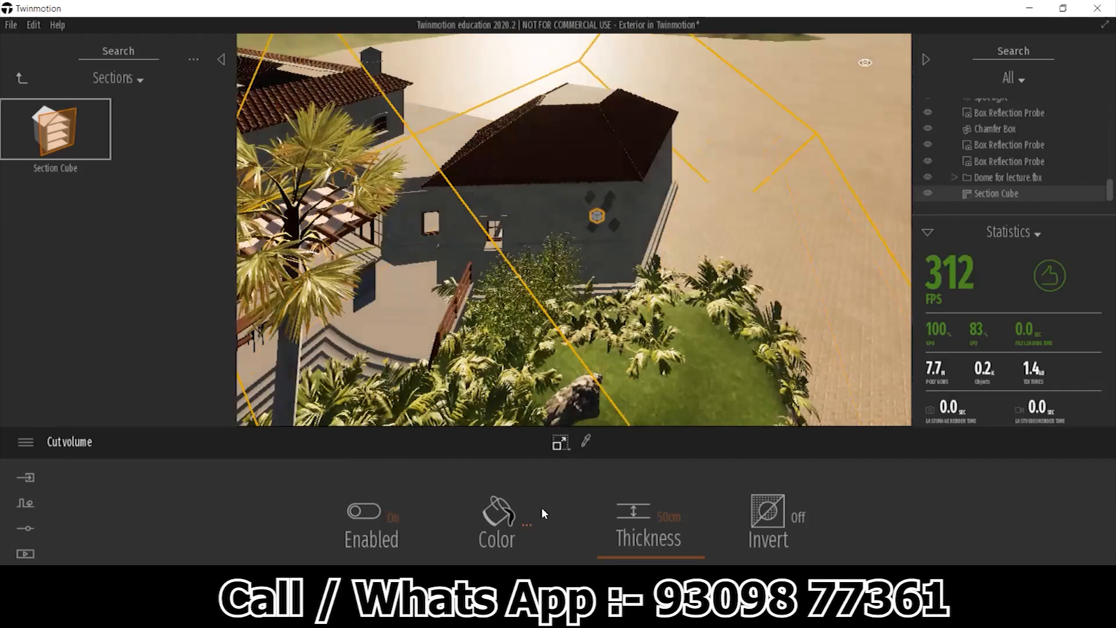
- Switch to Rotate and turn the enlarged section cube so it slices the roof off the detached building
left_click(568, 440)
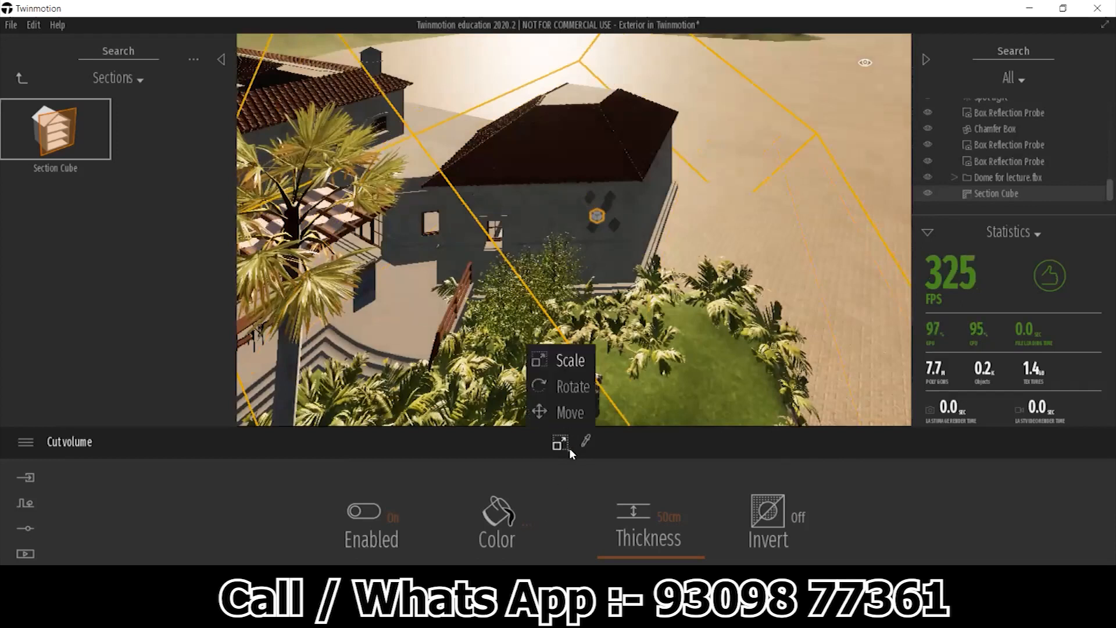
left_click(564, 389)
left_click_drag(601, 170, 606, 167)
middle_click_drag(606, 168, 654, 198, "shift")
left_click_drag(628, 204, 538, 132)
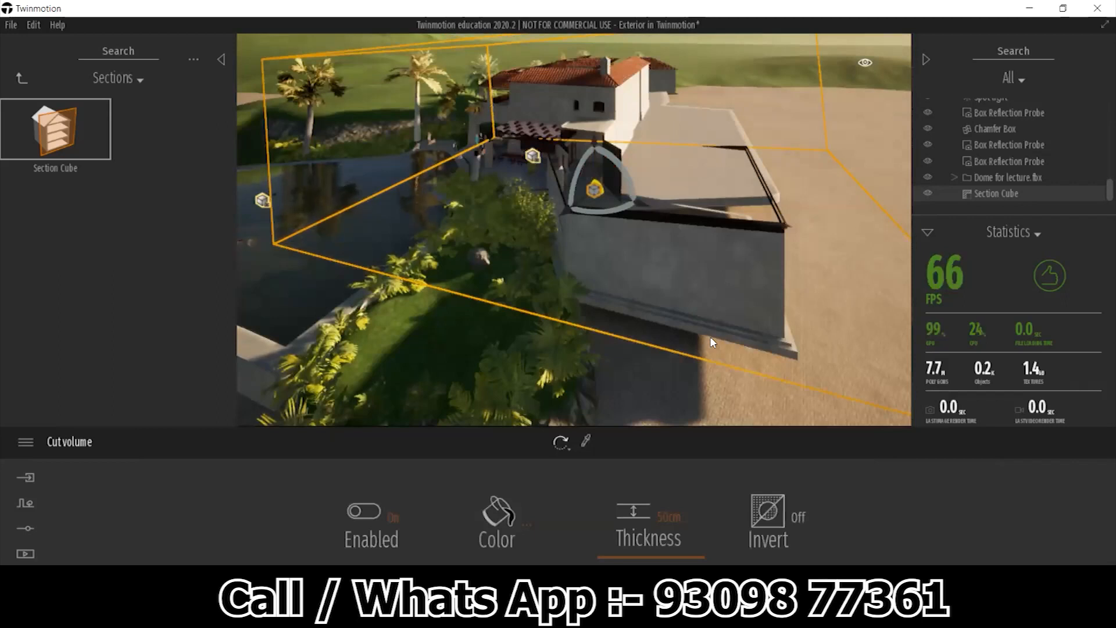
- Tilt the section cube by about -5 degrees over the detached building's cut roof
middle_click_drag(581, 203, 564, 262, "shift")
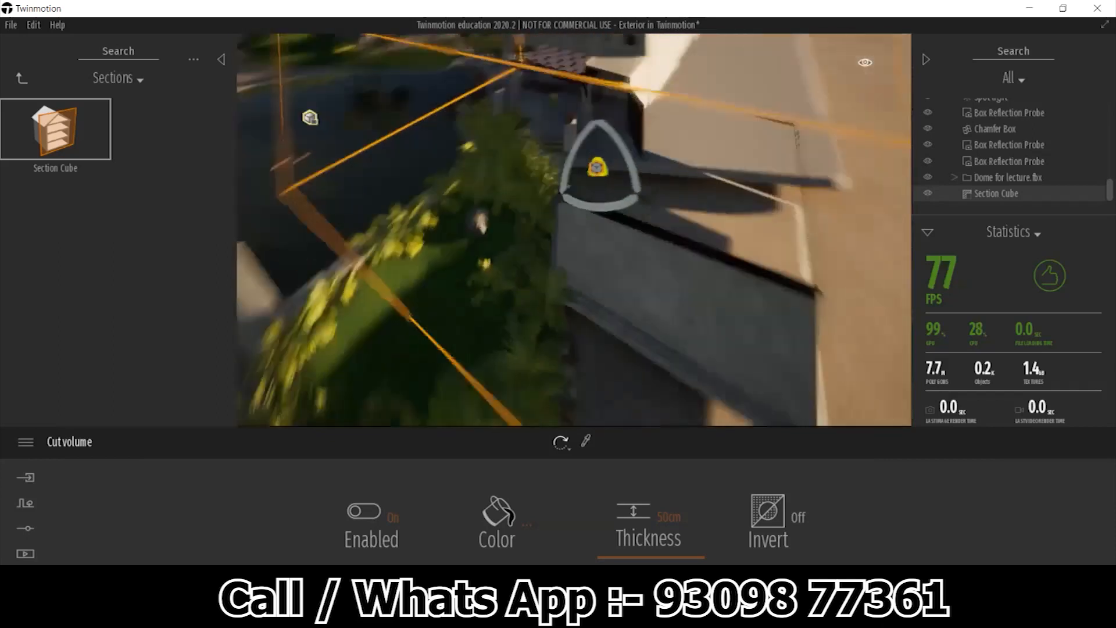
scroll(574, 230, "down", 6)
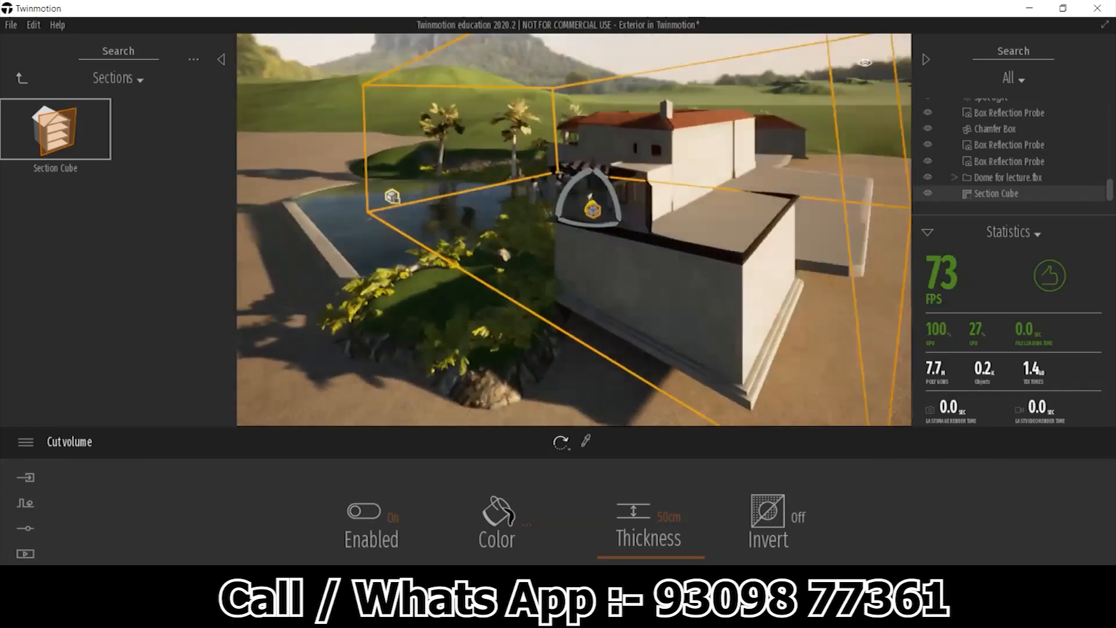
middle_click_drag(581, 337, 633, 302, "shift")
left_click_drag(593, 183, 582, 150)
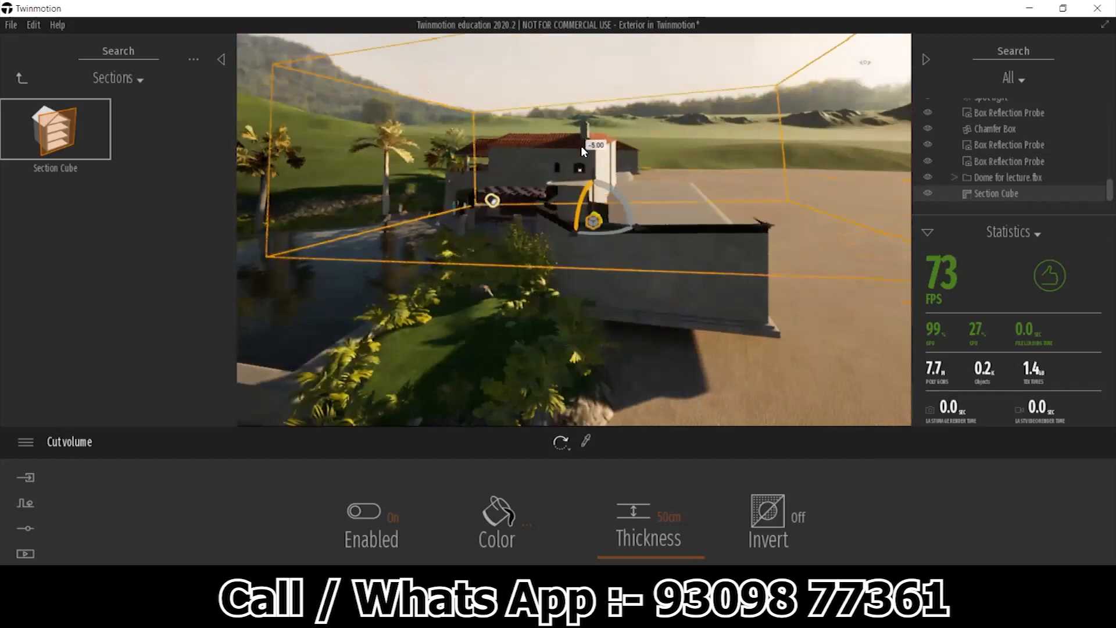
- Switch to Move and shift the section cube vertically to adjust the cut height through the detached building
right_click_drag(667, 257, 591, 406)
left_click(563, 444)
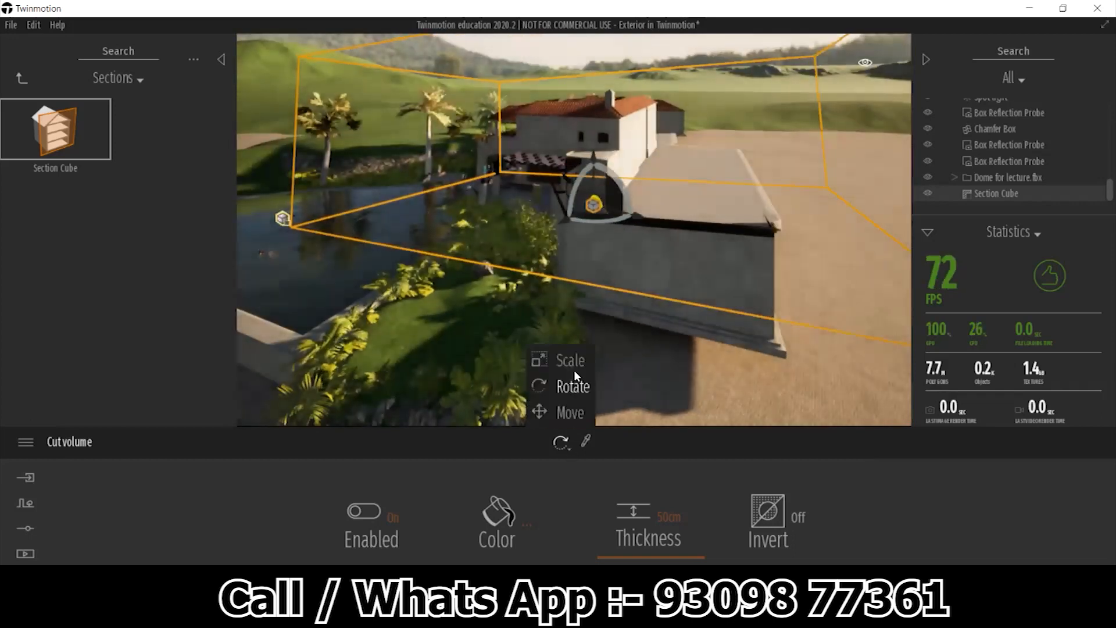
left_click(569, 410)
left_click_drag(593, 177, 568, 177)
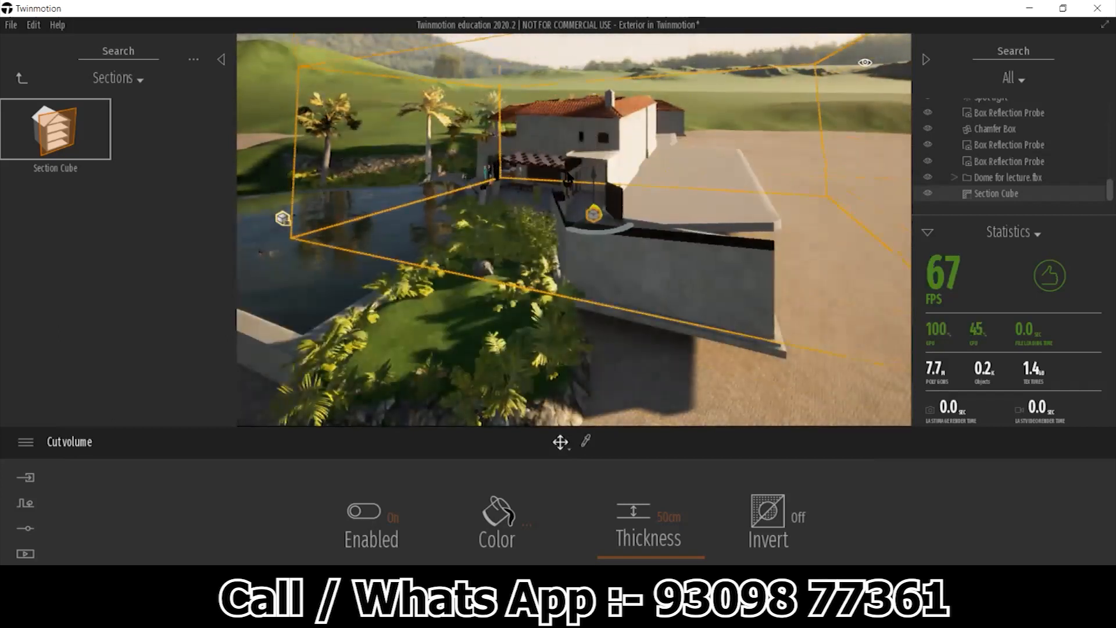
middle_click_drag(500, 215, 549, 264, "shift")
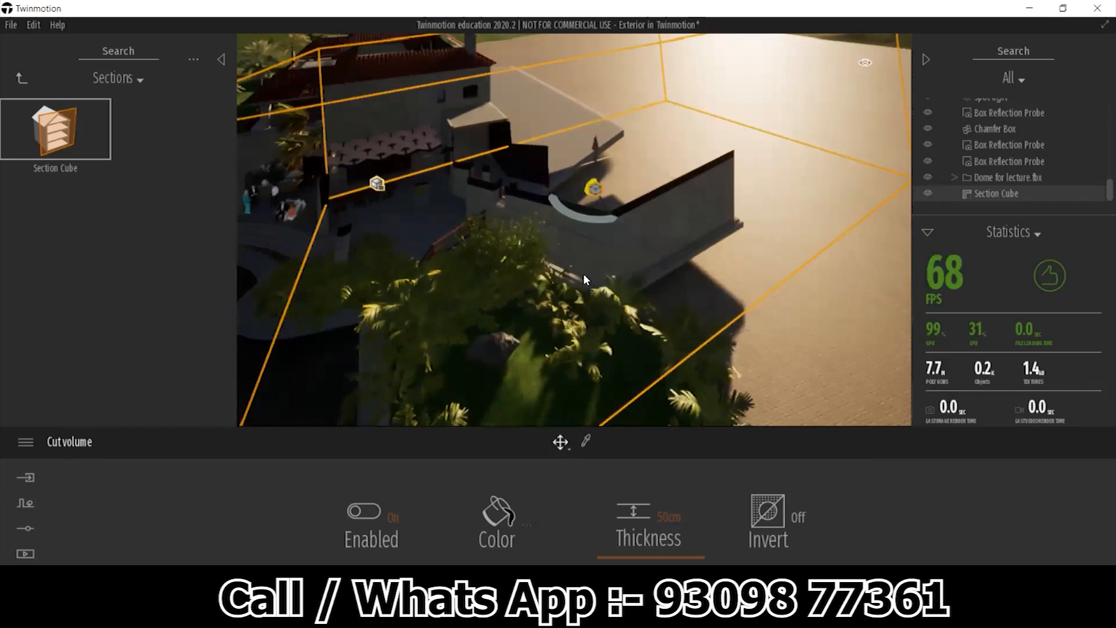
left_click_drag(604, 149, 589, 165)
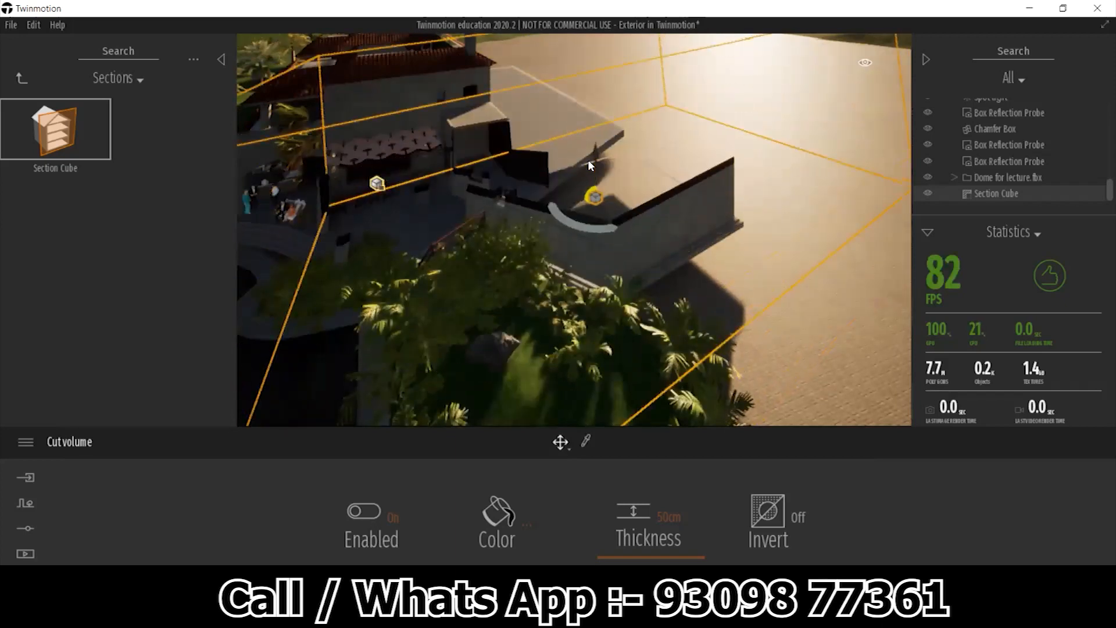
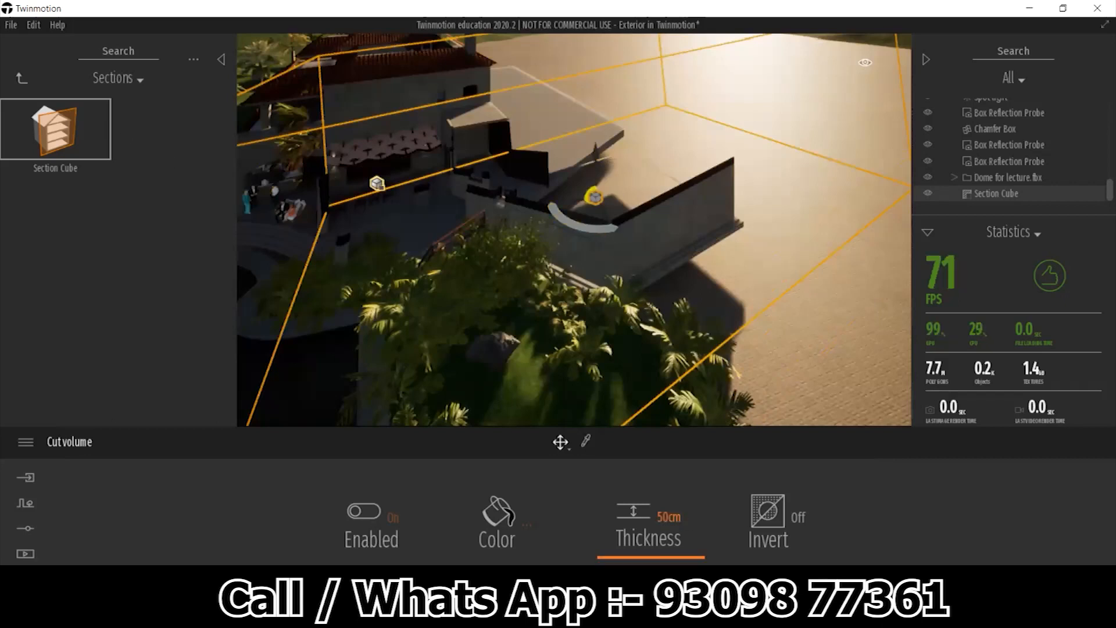
- Set the section cube's thickness to 35 cm and toggle its Invert option on and back off
left_click_drag(662, 555, 687, 560)
left_click(791, 516)
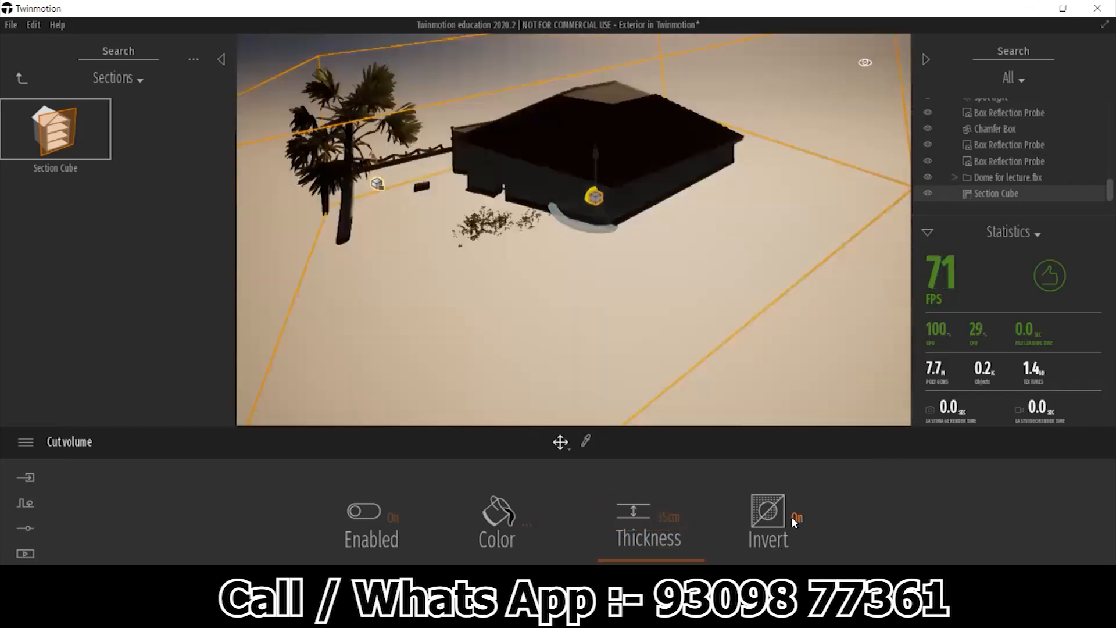
left_click(792, 517)
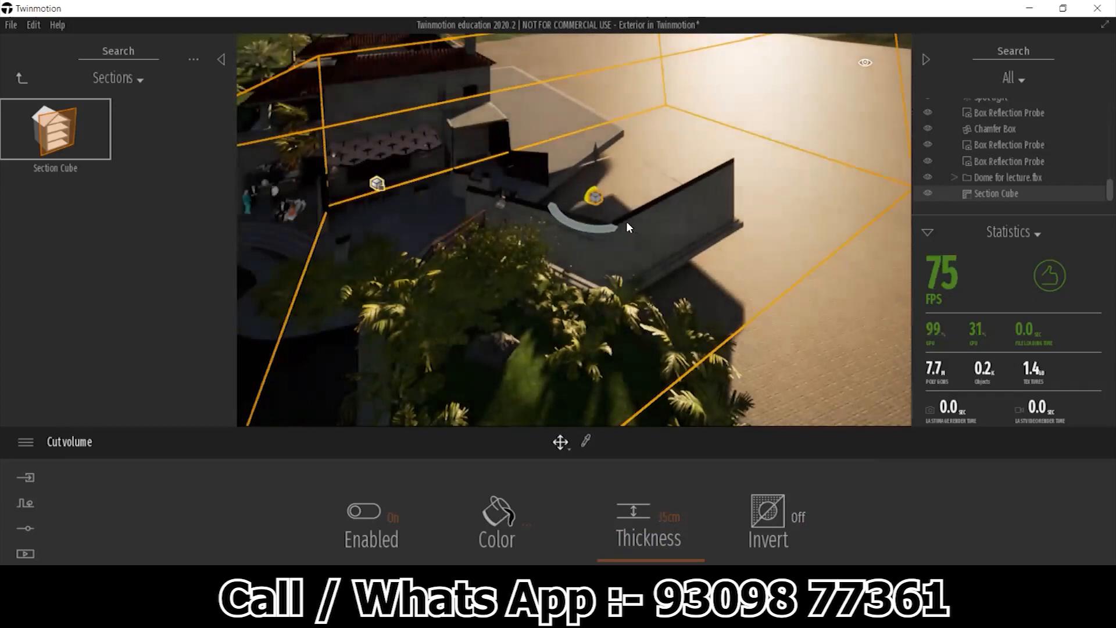
- Toggle the section cube's Enabled option repeatedly to compare the cut and uncut building, leaving it off
left_click(388, 516)
left_click(389, 516)
left_click(389, 516)
left_click(388, 516)
left_click(389, 516)
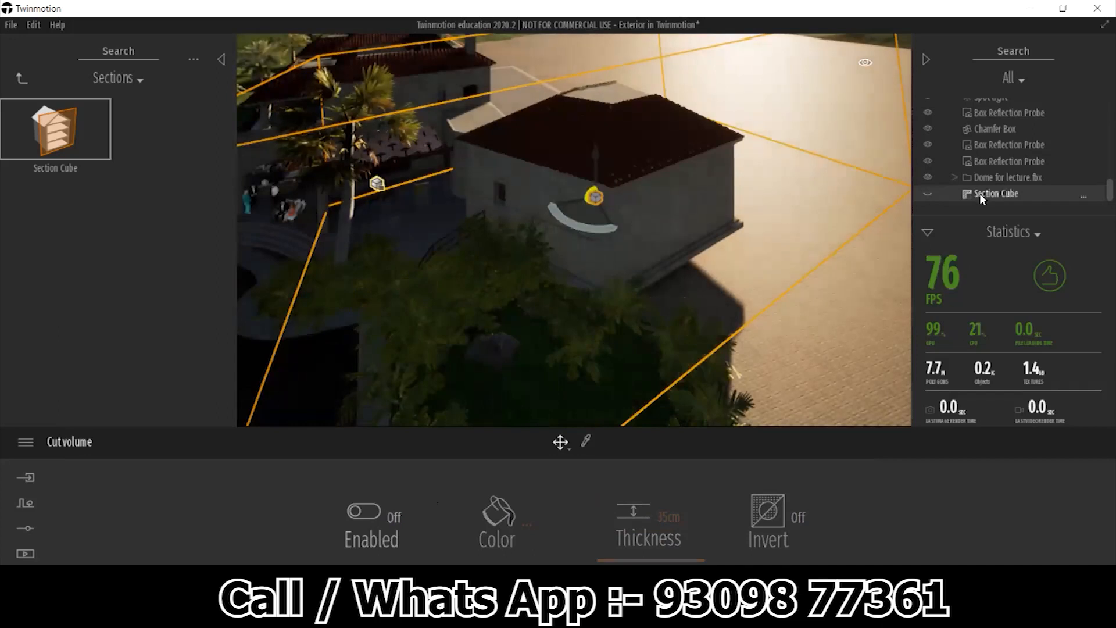
- Delete the section cube from the scene
left_click(1082, 196)
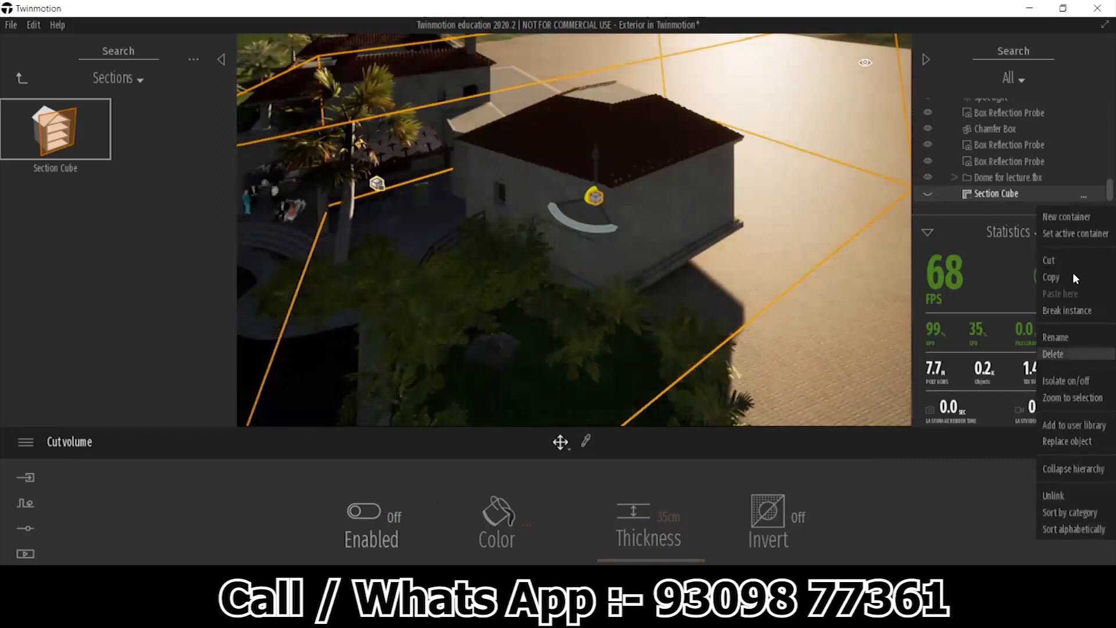
left_click(1054, 354)
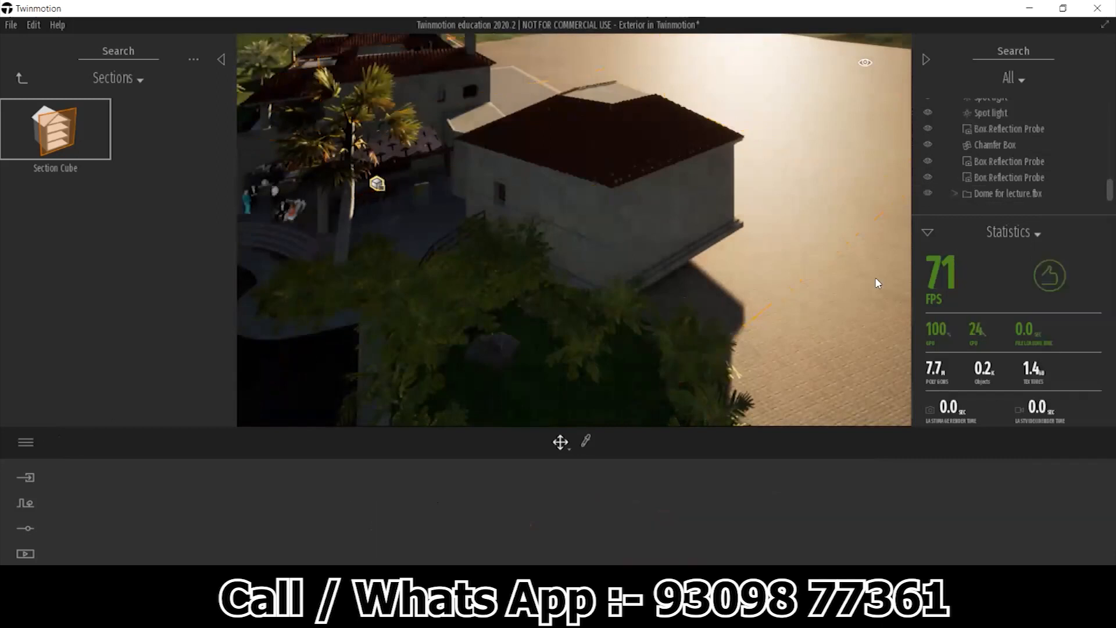
middle_click_drag(459, 257, 546, 209)
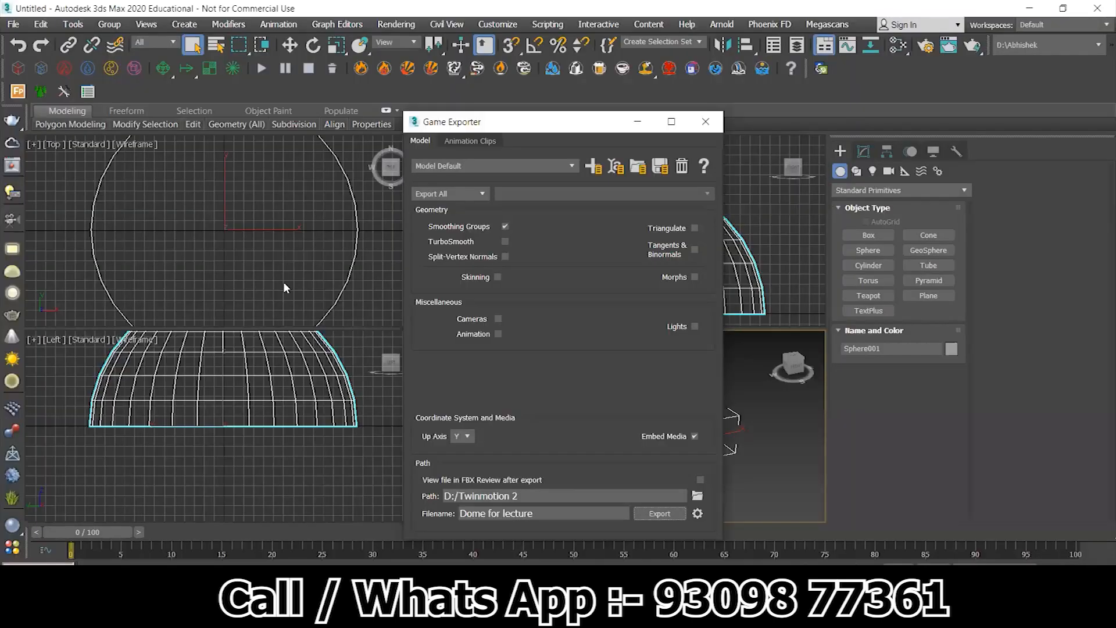
- In 3ds Max, close the Game Exporter and open the recent scene Exterior.max, continuing past the missing external files
left_click(712, 117)
left_click(13, 24)
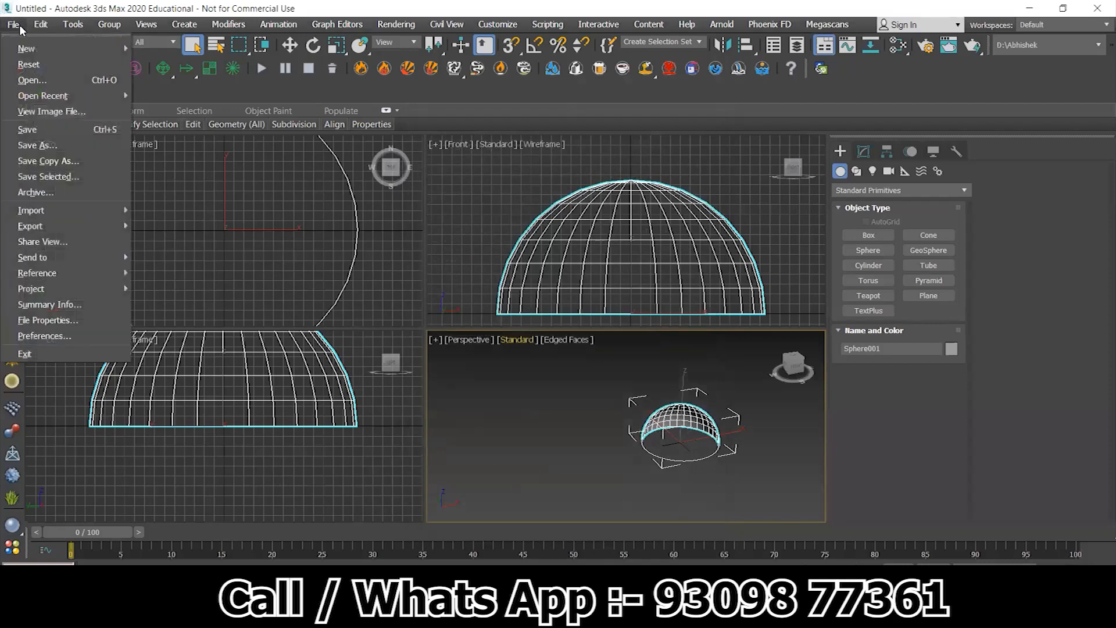
mouse_move(40, 95)
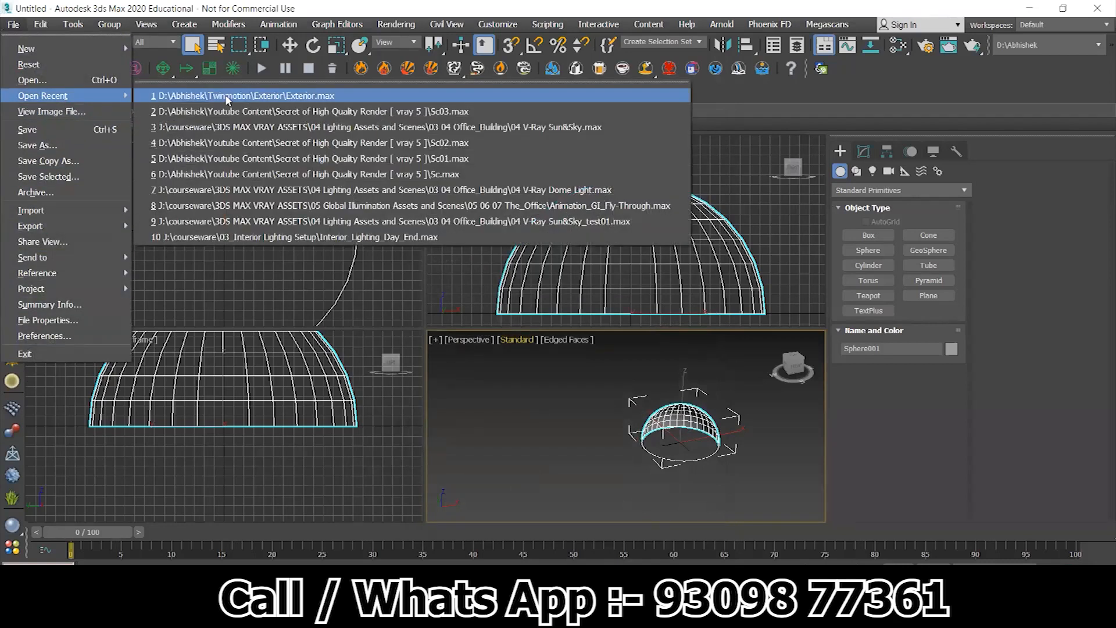
left_click(227, 96)
left_click(555, 328)
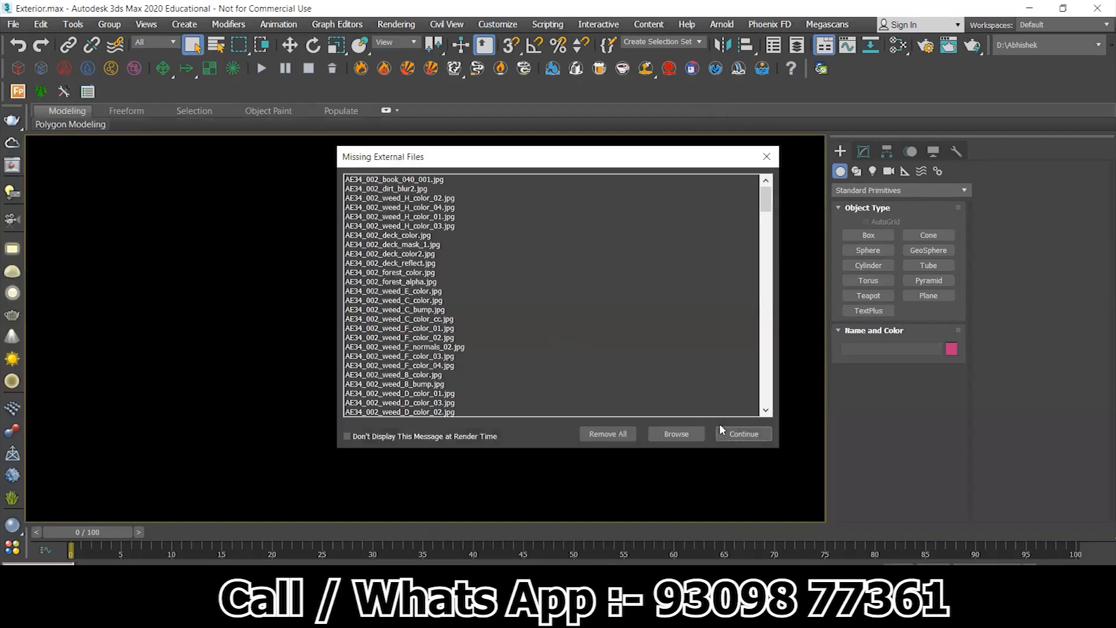
left_click(731, 434)
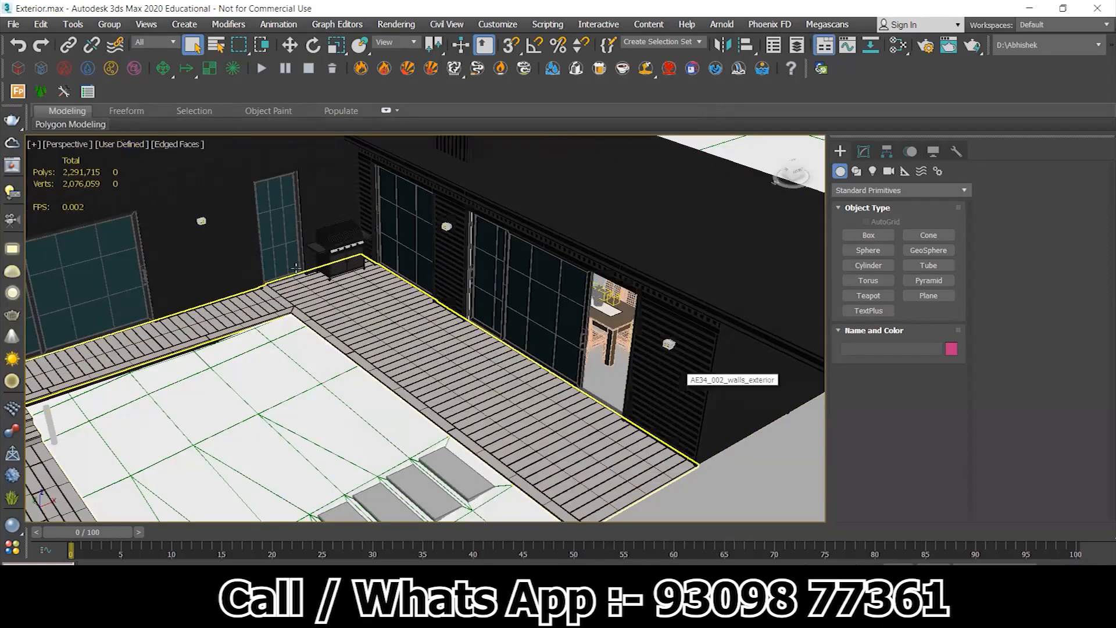
- Select the glass door beside the barbecue grill, try rotating it, and undo the rotation
left_click(278, 240)
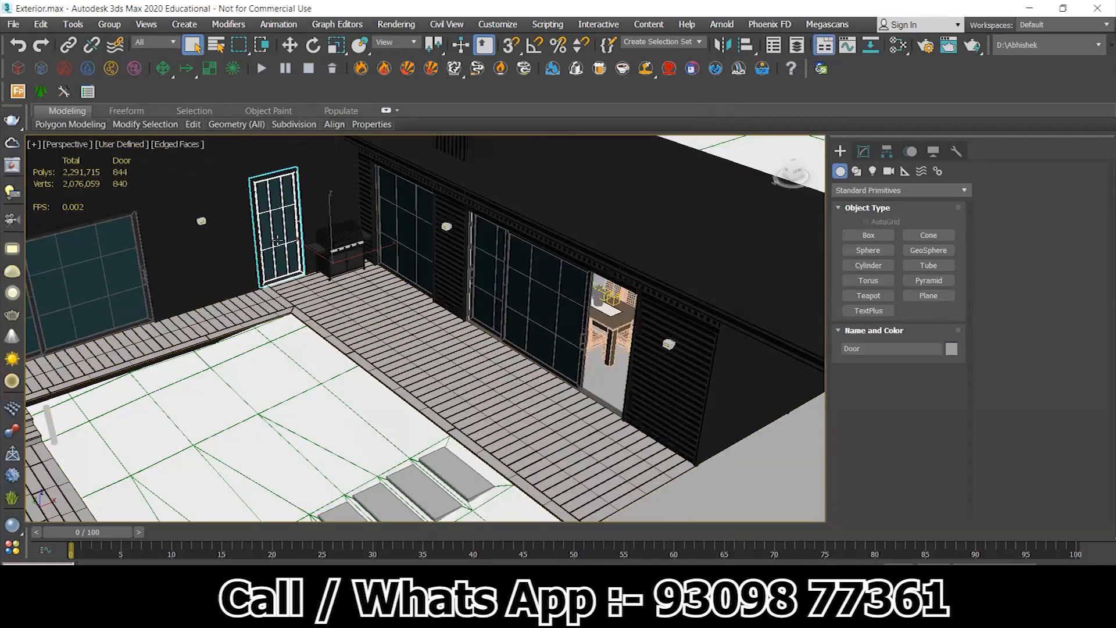
key("z")
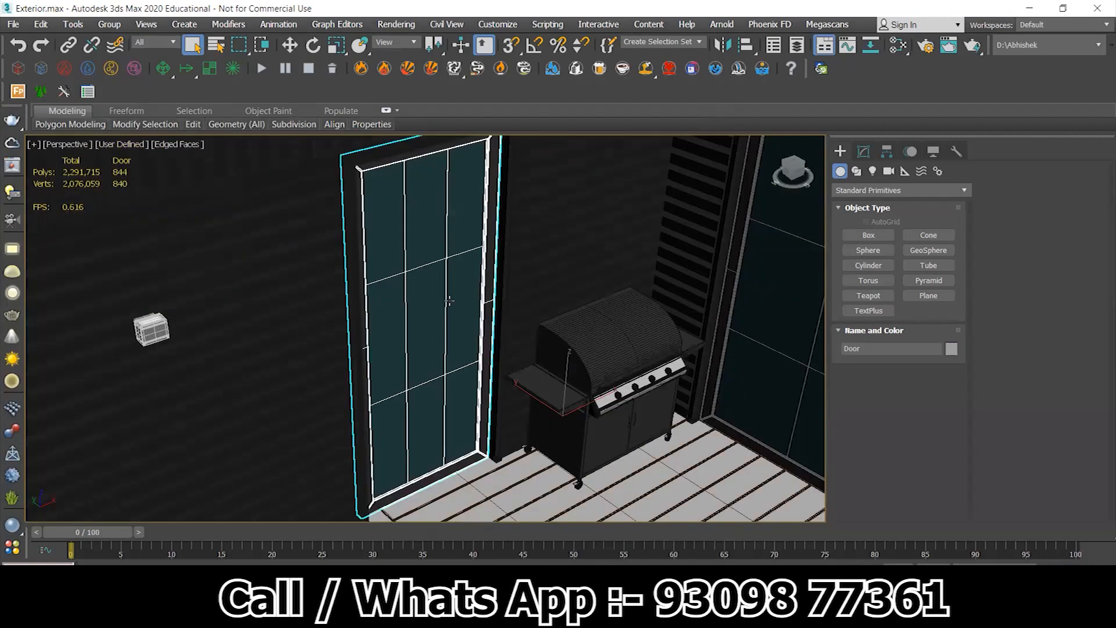
scroll(503, 383, "down", 2)
right_click(503, 383)
left_click(522, 402)
left_click_drag(552, 446, 587, 468)
key("ctrl+z")
- Make two more trial rotations of the door beside the grill and undo each one
middle_click_drag(587, 468, 409, 460, "alt")
left_click_drag(579, 466, 610, 449)
key("ctrl+z")
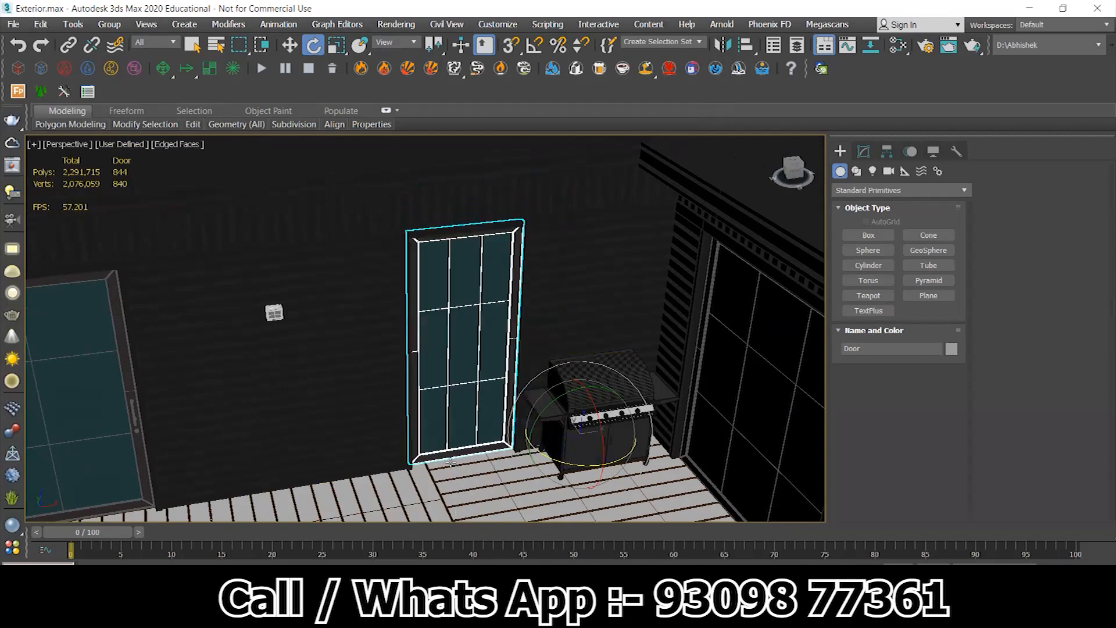
middle_click_drag(544, 472, 470, 416, "alt")
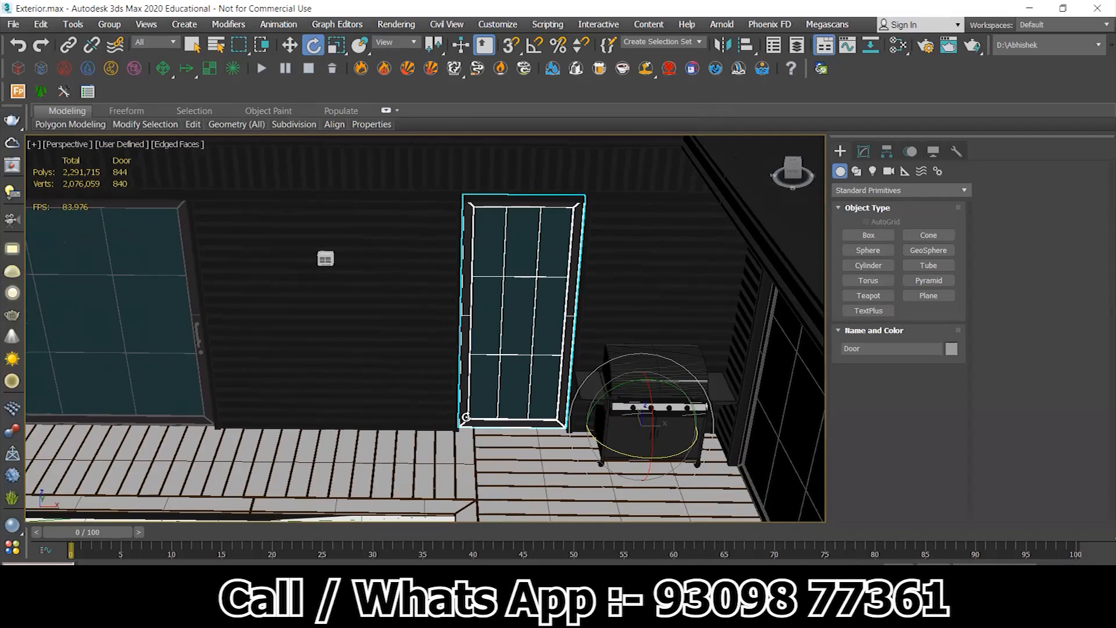
mouse_move(598, 463)
left_mouse_down()
mouse_move(607, 456)
mouse_move(595, 451)
mouse_move(608, 455)
left_mouse_up()
key("ctrl+z")
middle_click_drag(599, 418, 600, 410, "alt")
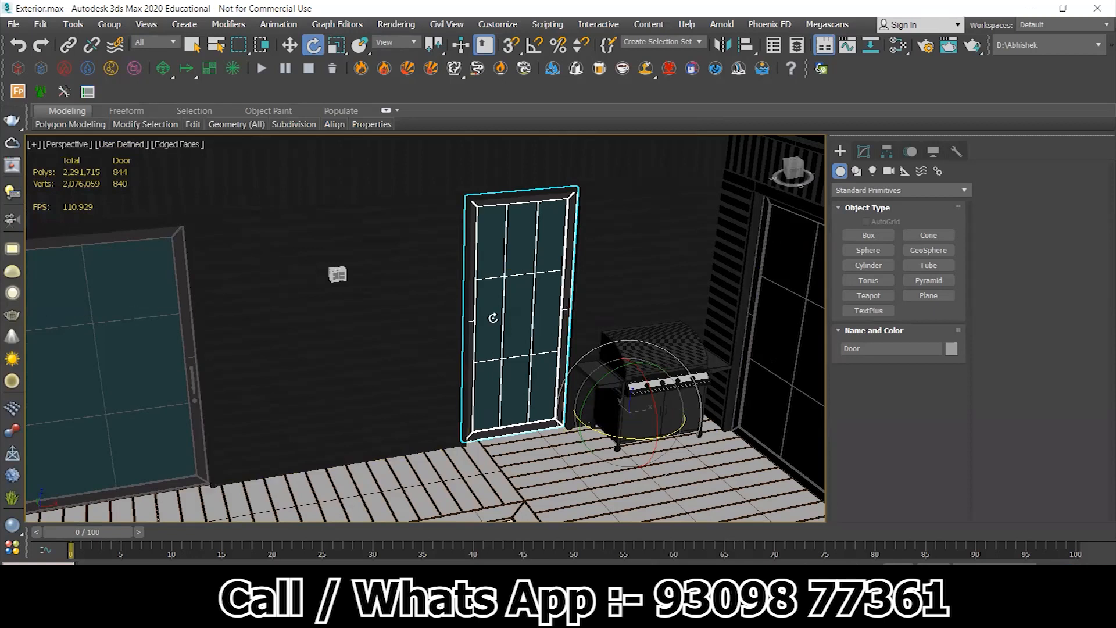
- Select the large sliding glass door and move it along the wall to close the kitchen opening
middle_click_drag(493, 318, 339, 272, "alt")
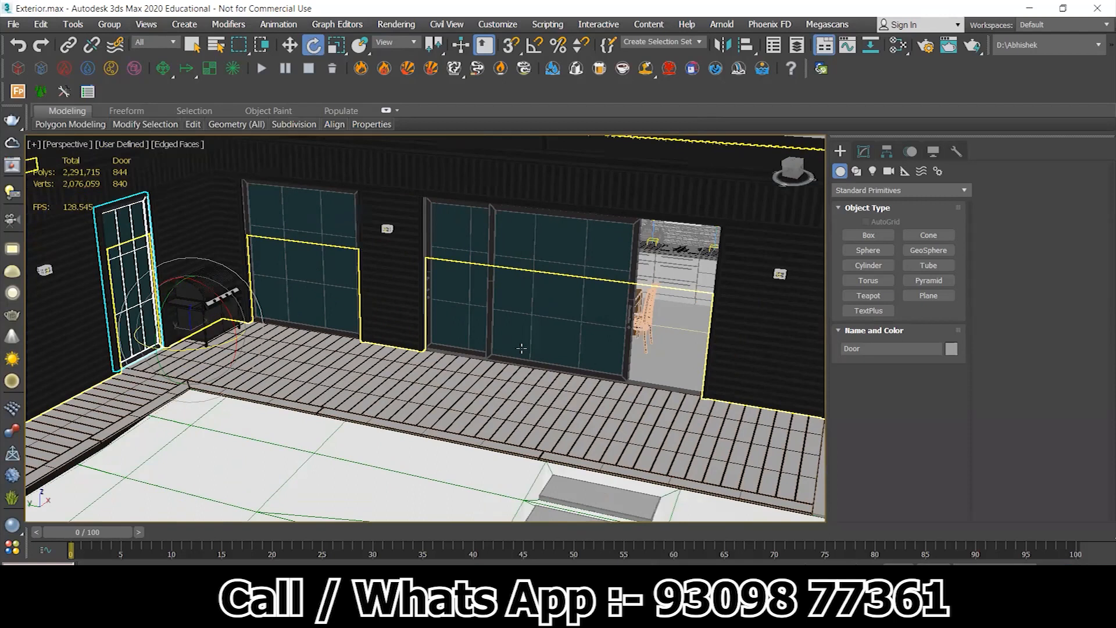
middle_click_drag(631, 316, 531, 310)
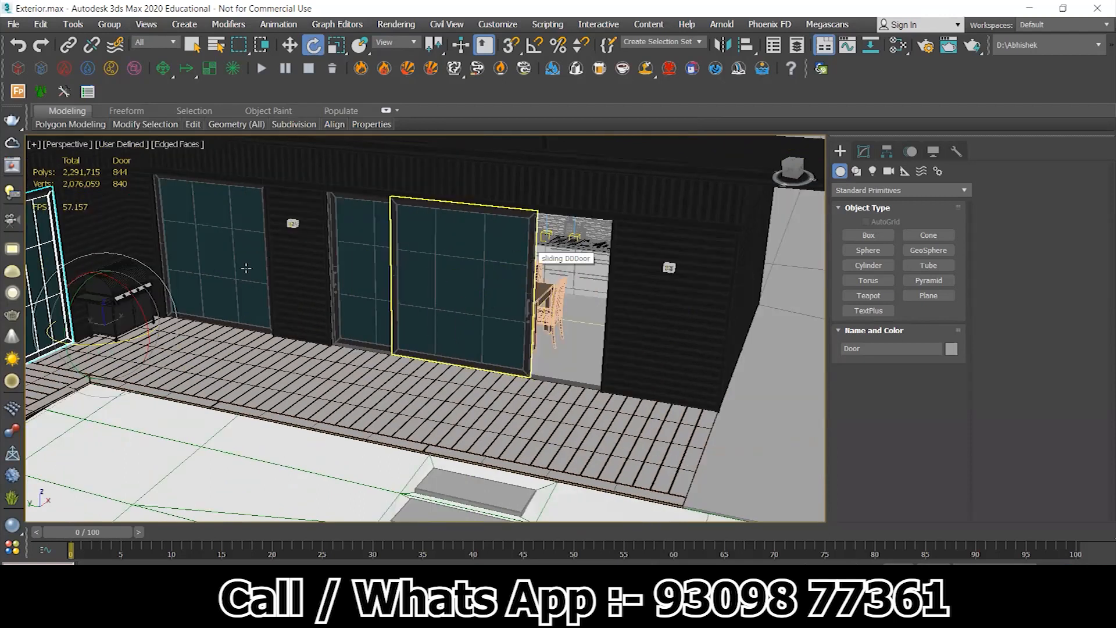
left_click(223, 268)
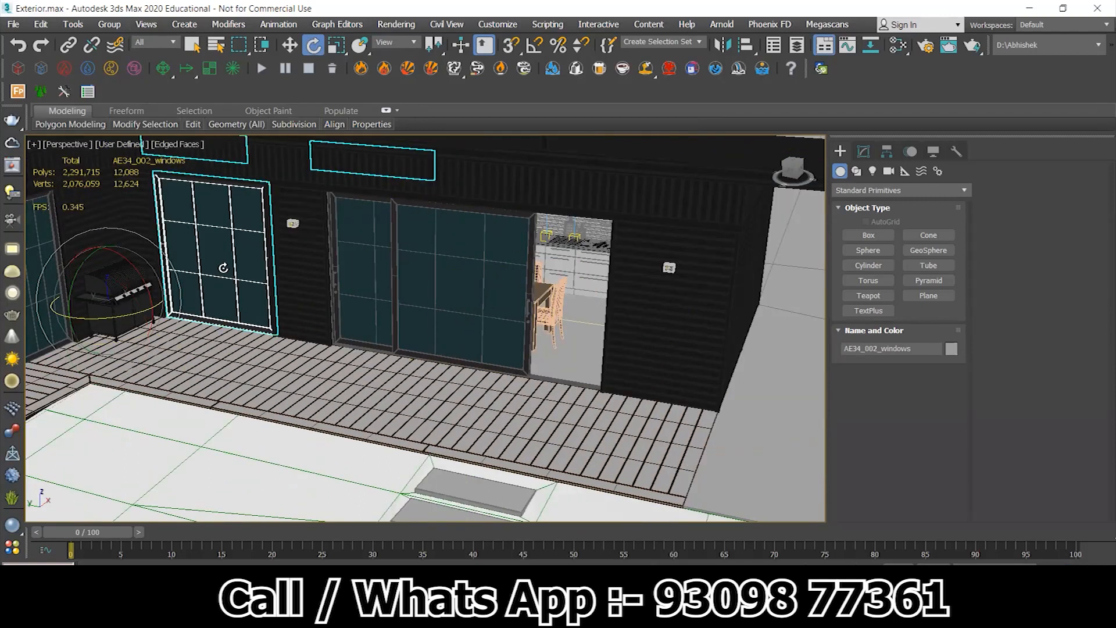
left_click(472, 265)
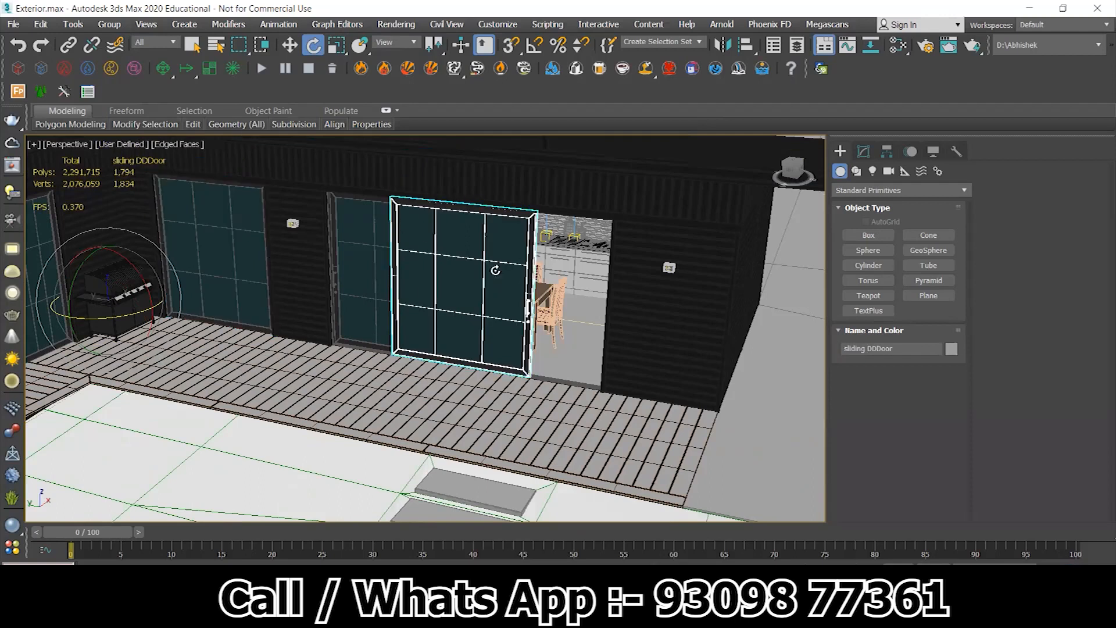
key("w")
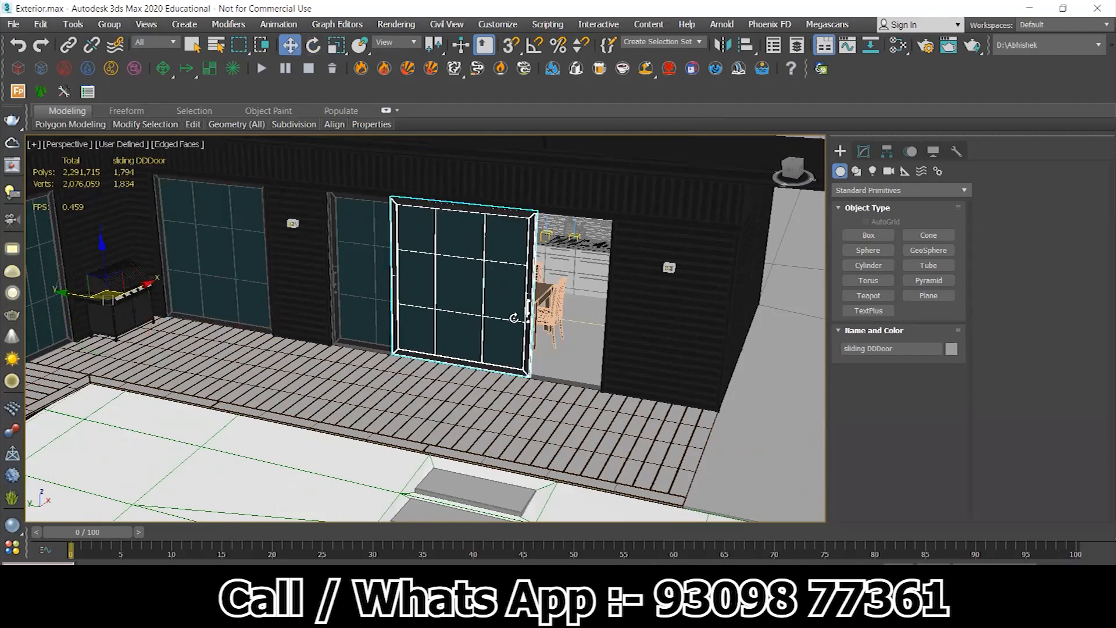
left_click_drag(68, 295, 130, 320)
- Slide the large glass door back to its open position, then return it over the kitchen opening
middle_click_drag(491, 375, 629, 459, "alt")
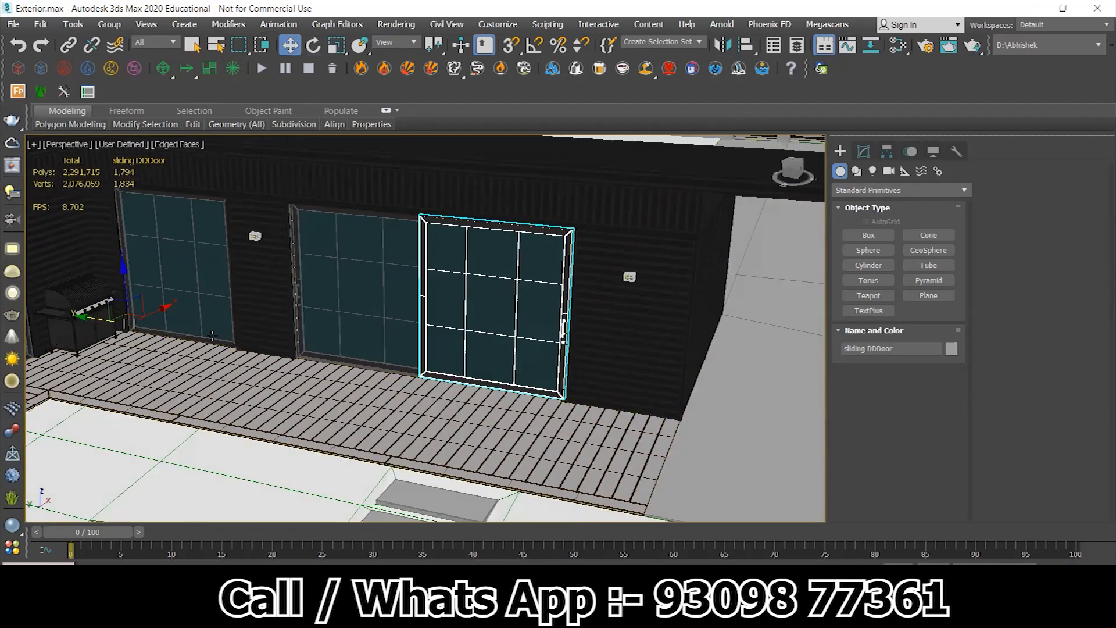
left_click_drag(87, 315, 2, 311)
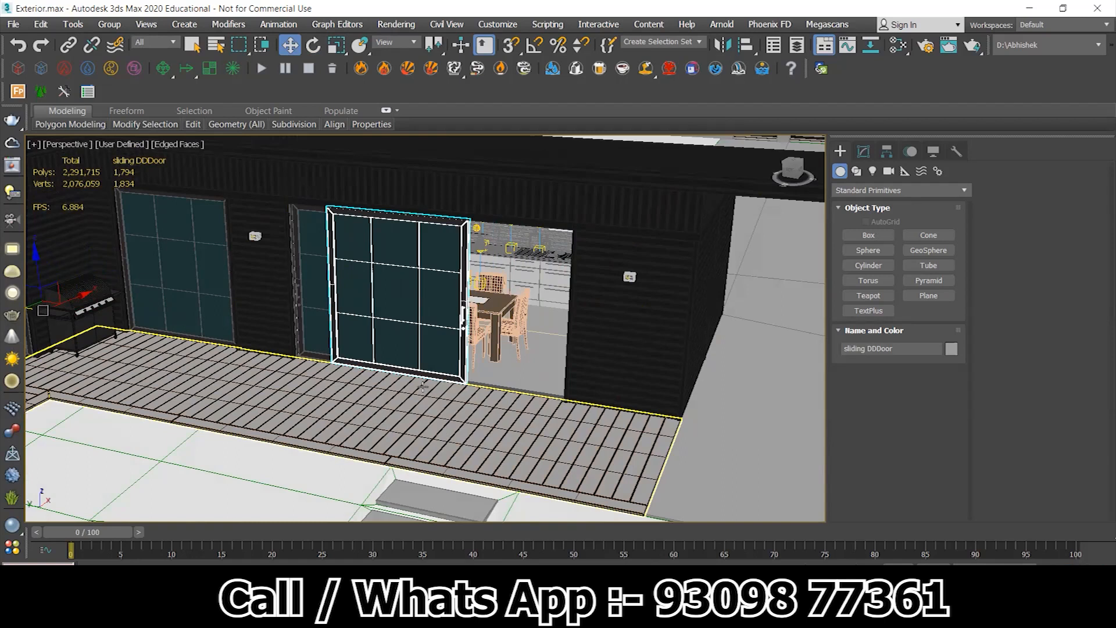
middle_click_drag(61, 365, 150, 317)
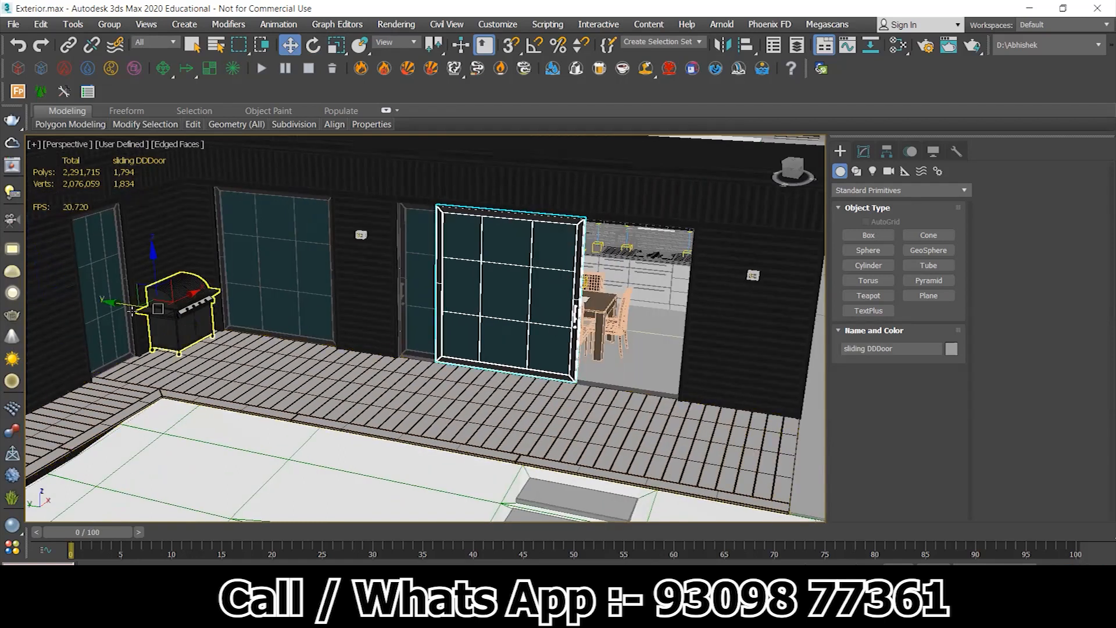
left_click_drag(150, 315, 214, 347)
- Open the Game Exporter and set the export filename to "Door Animation for Lecture"
left_click(13, 24)
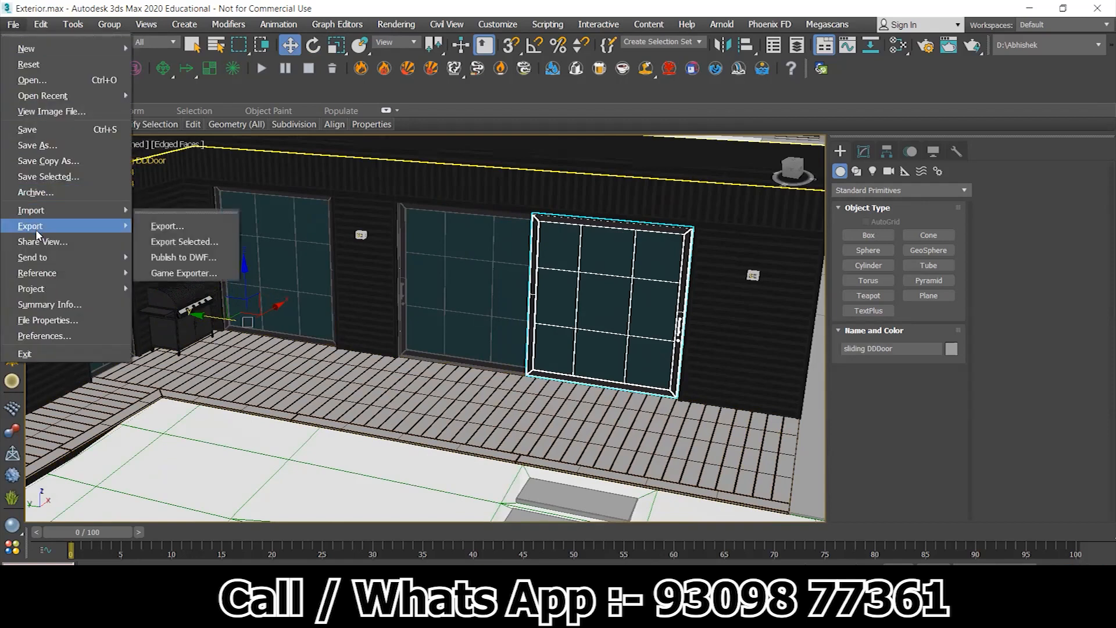
mouse_move(52, 227)
left_click(185, 273)
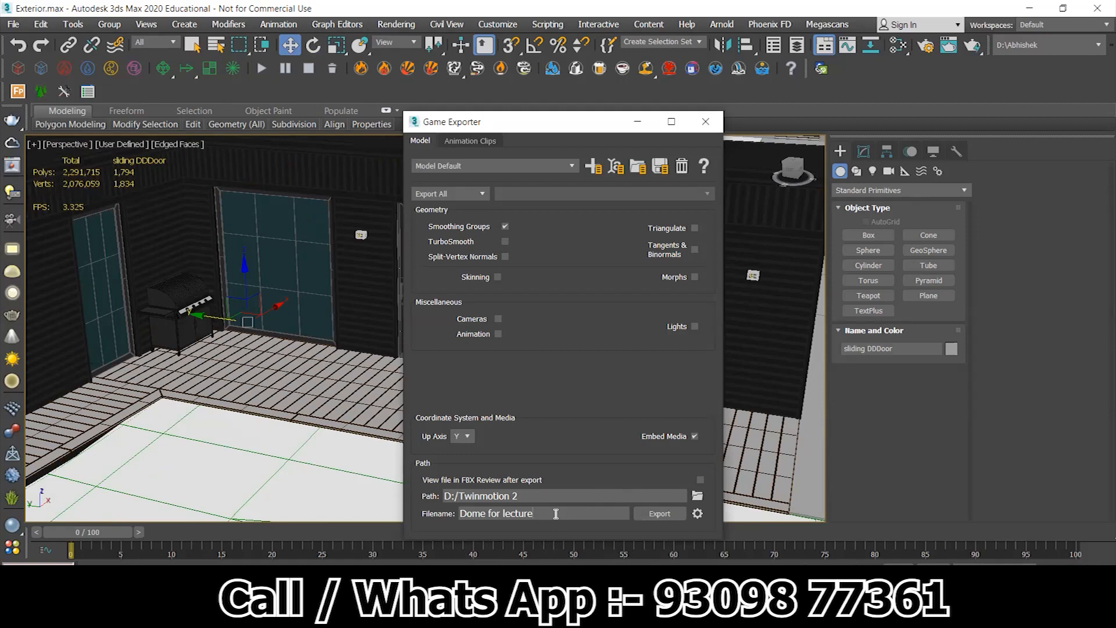
left_click_drag(542, 514, 399, 509)
type("Door Animation for Lecture")
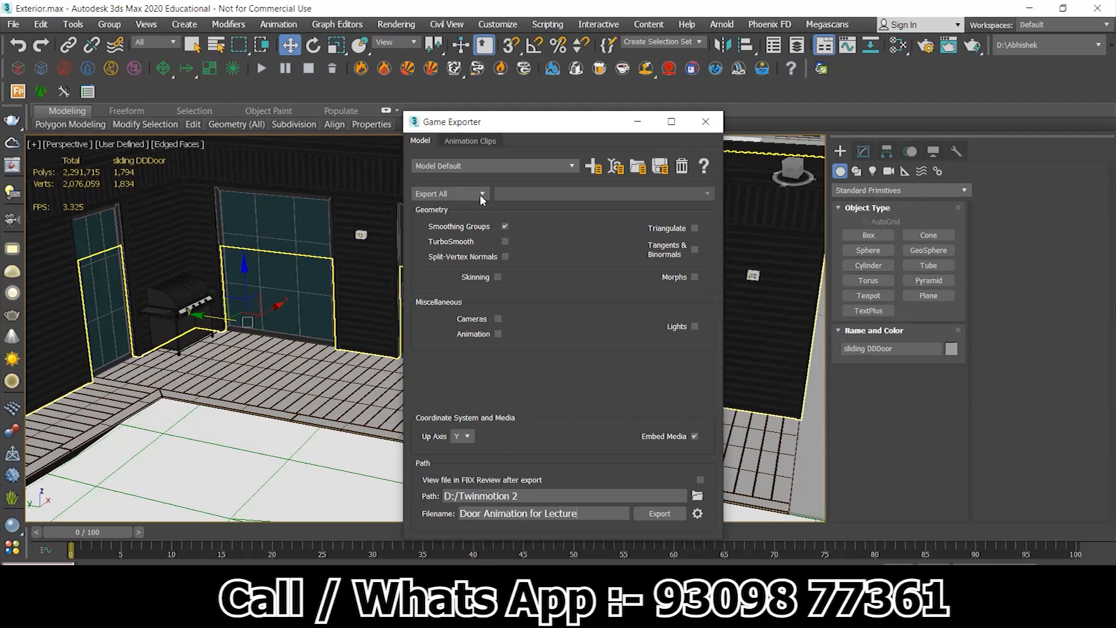
- Glance at the animation clip settings, then export the whole scene as a model to D:/Twinmotion 2
left_click_drag(522, 134, 270, 136)
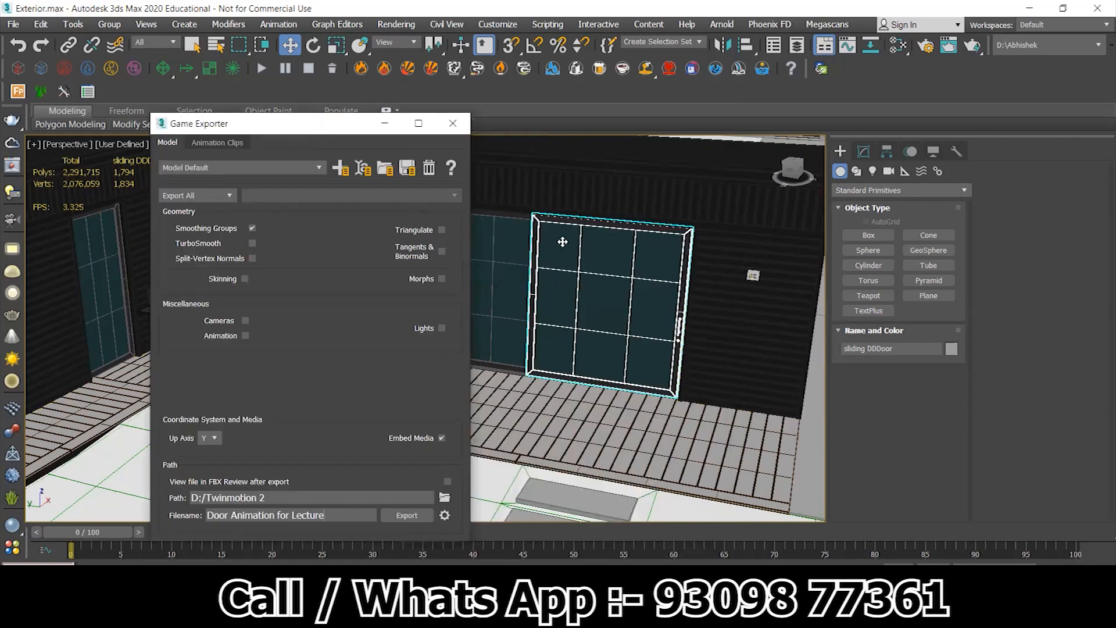
left_click(227, 145)
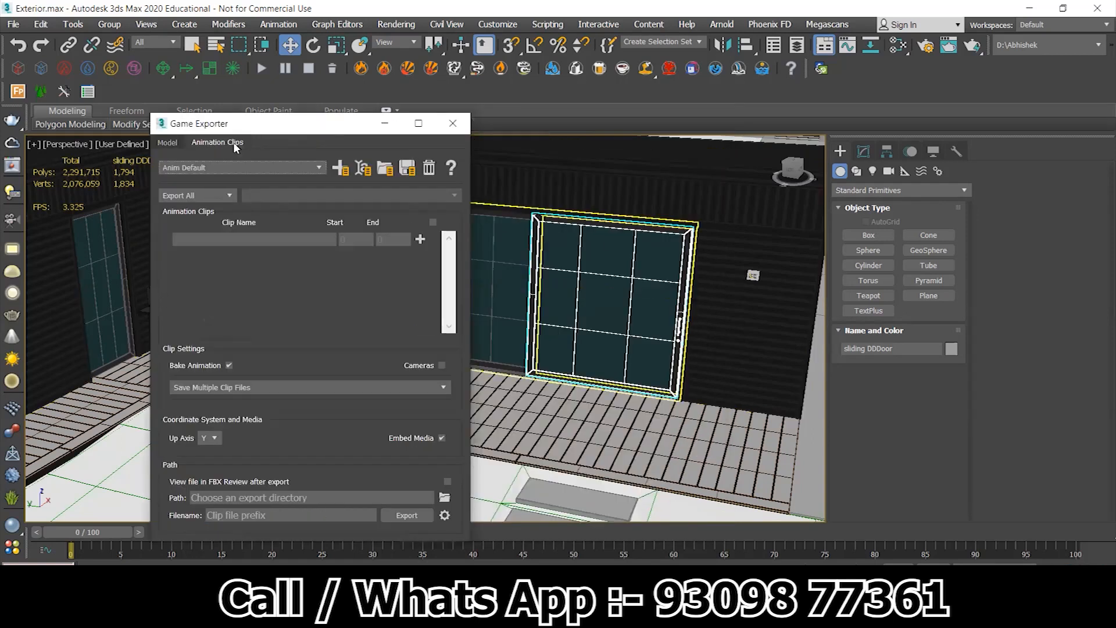
left_click(168, 144)
left_click_drag(251, 125, 423, 80)
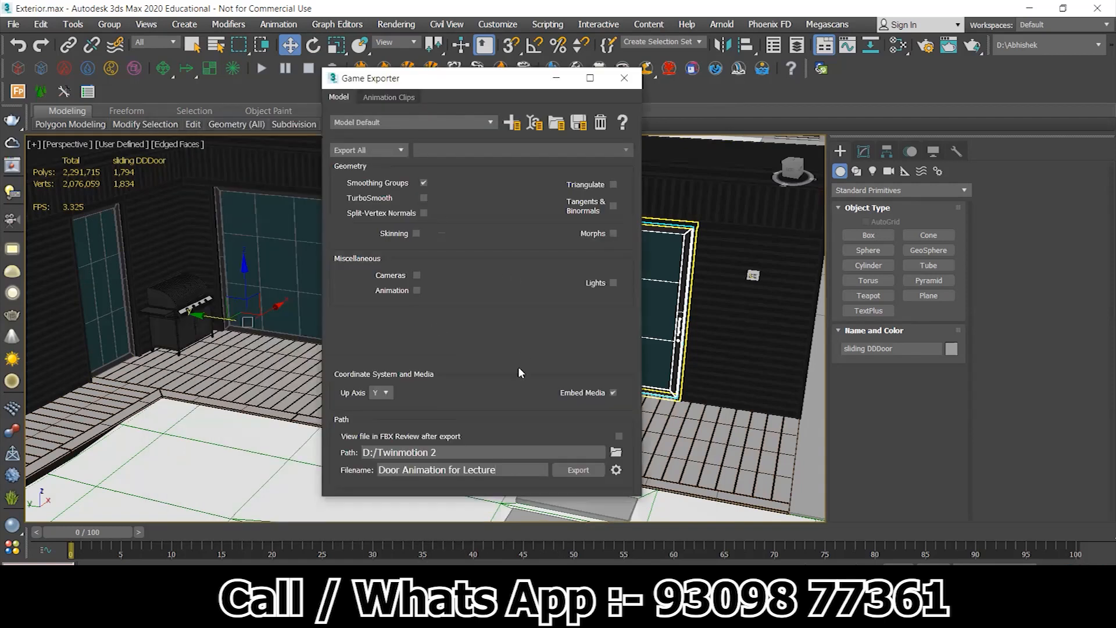
left_click(587, 469)
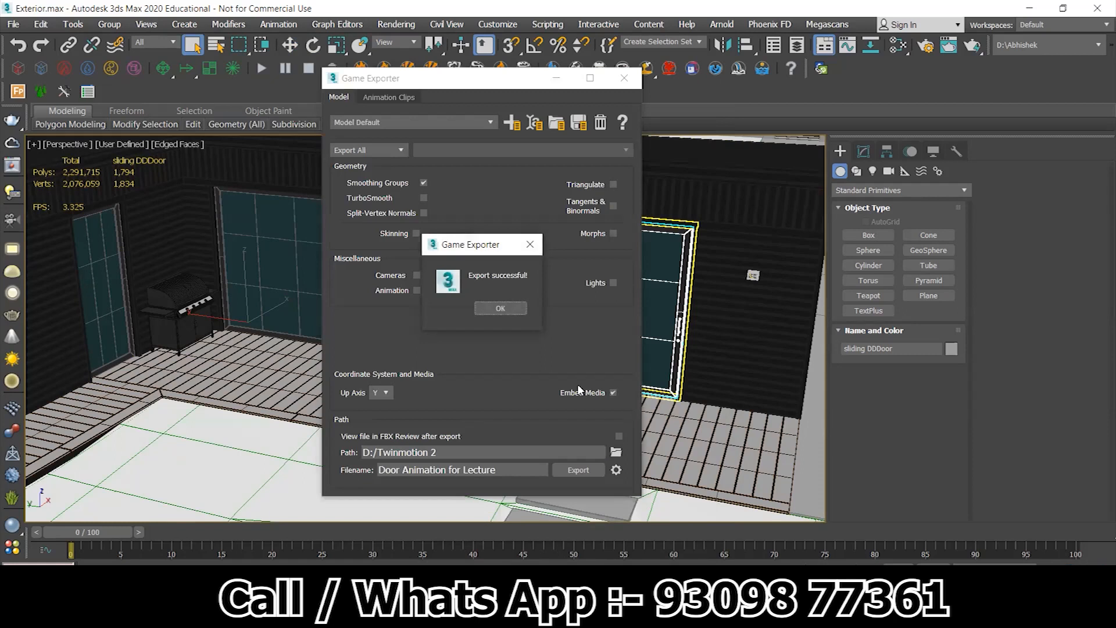
- Dismiss the export confirmation, switch to Twinmotion, and start a new project without saving the current one
left_click(495, 306)
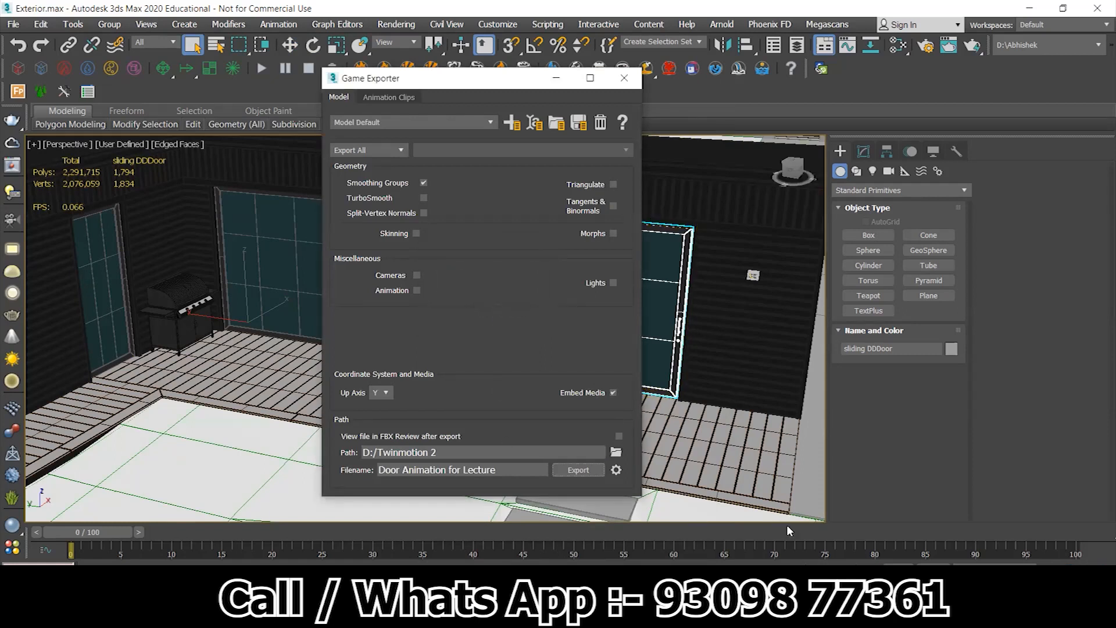
key("alt+Tab")
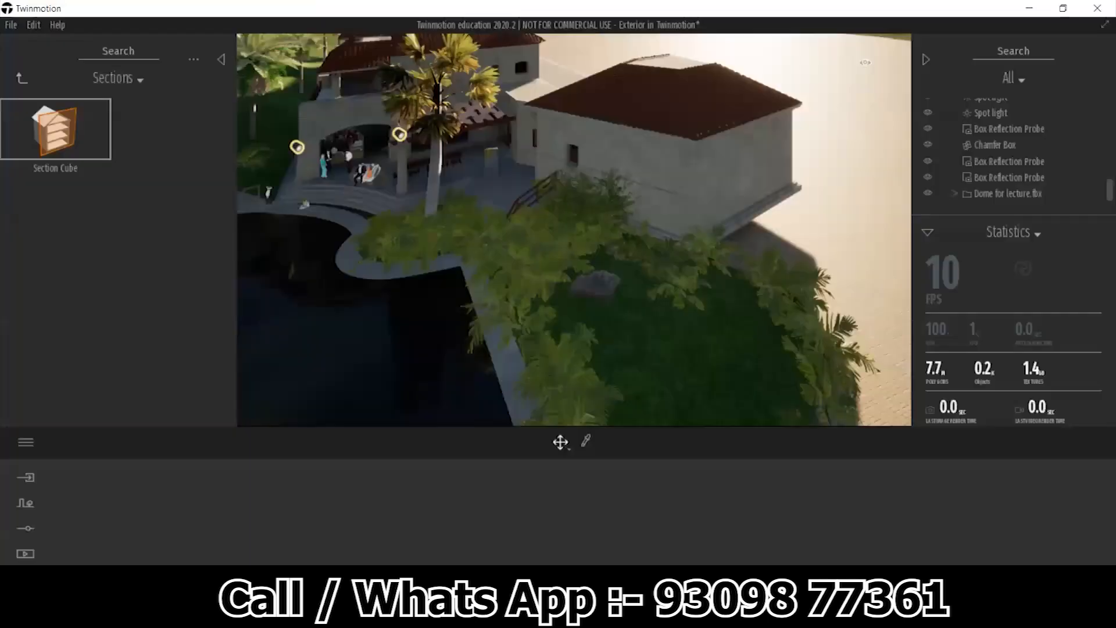
left_click(10, 25)
left_click(22, 43)
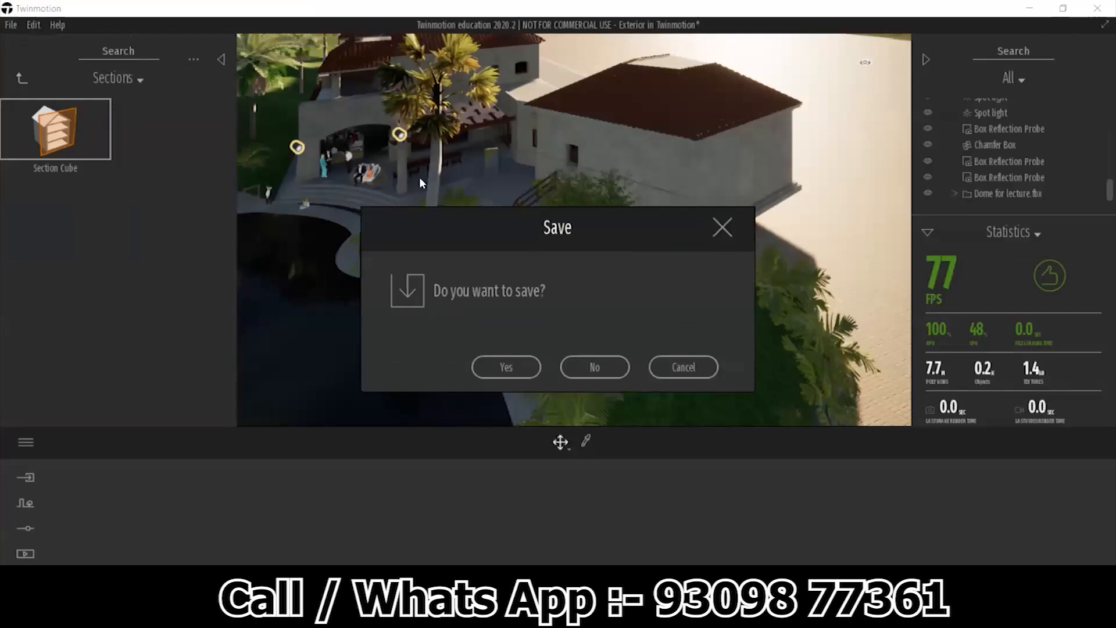
left_click(596, 365)
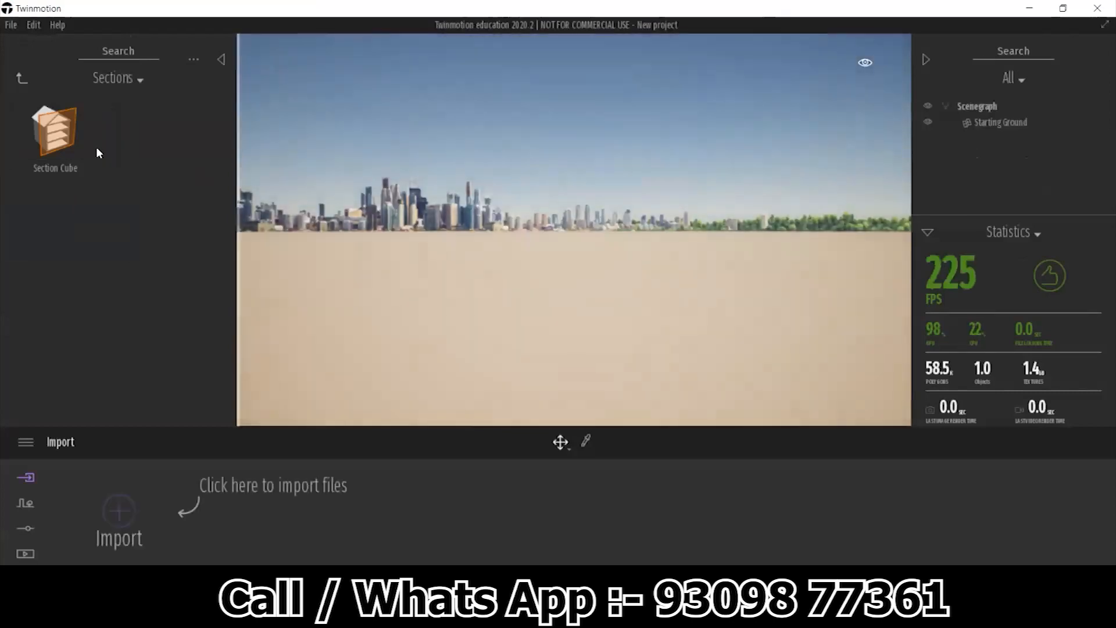
- Choose Door Animation for Lecture from the Twinmotion 2 folder on drive D as the geometry file to import
left_click(121, 507)
left_click(600, 265)
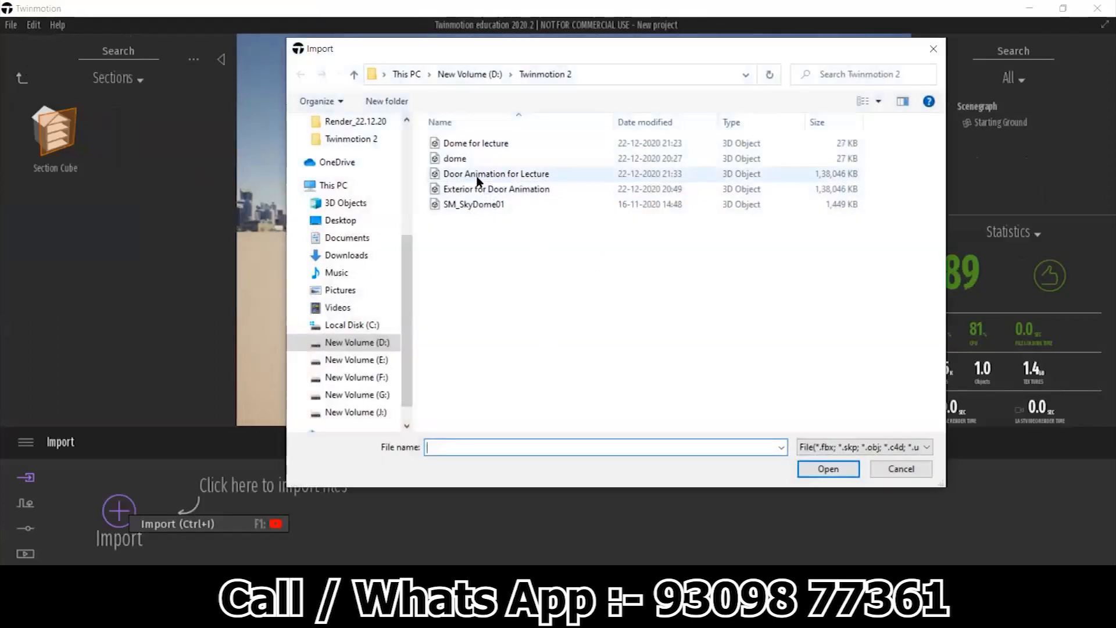
left_click(477, 177)
left_click(821, 470)
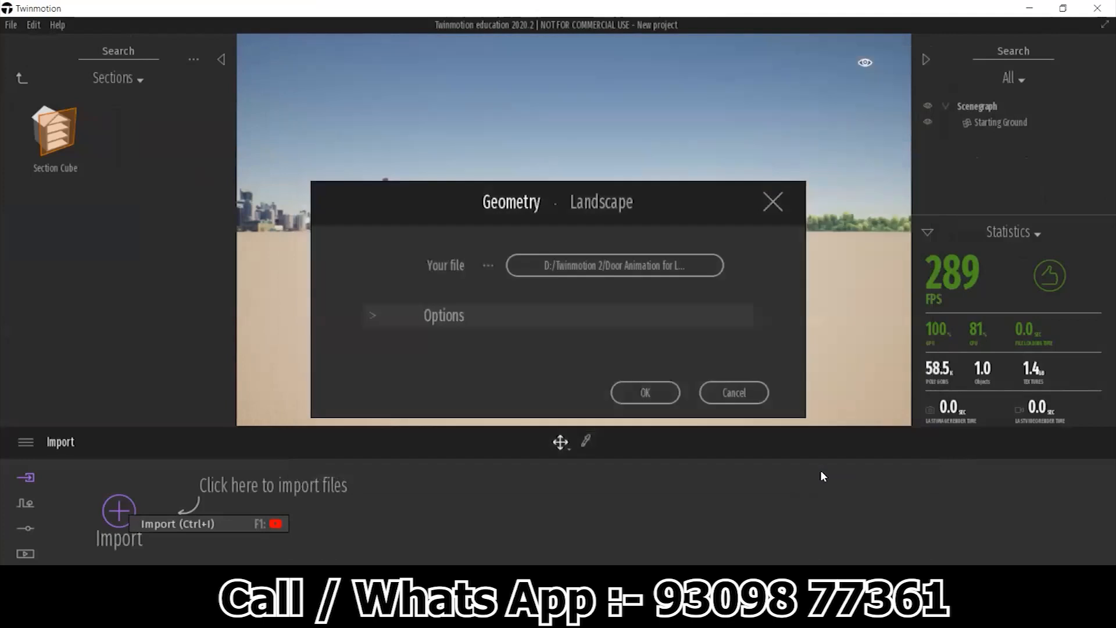
- Import the geometry with Collapse set to Keep hierarchy, and resolve all material conflicts by using the scene material
left_click(375, 318)
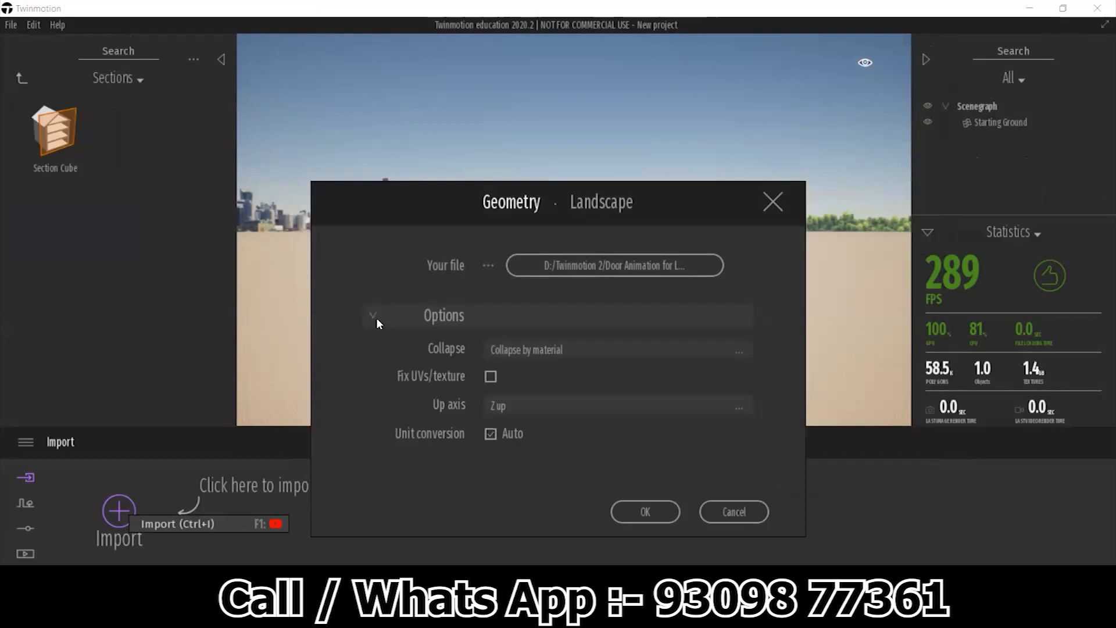
left_click(592, 350)
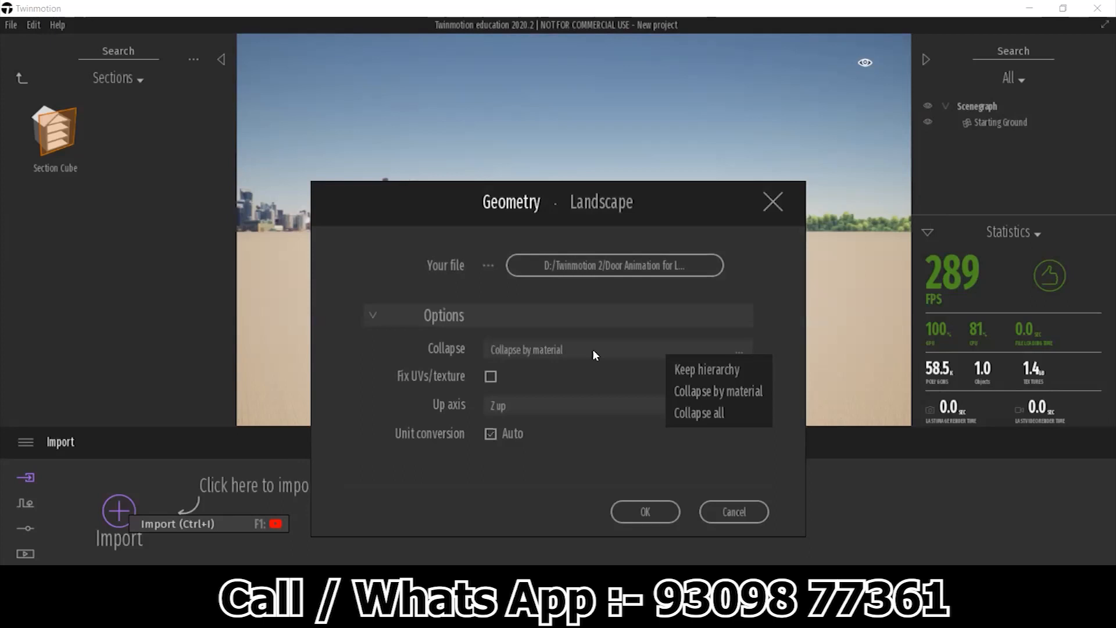
left_click(747, 370)
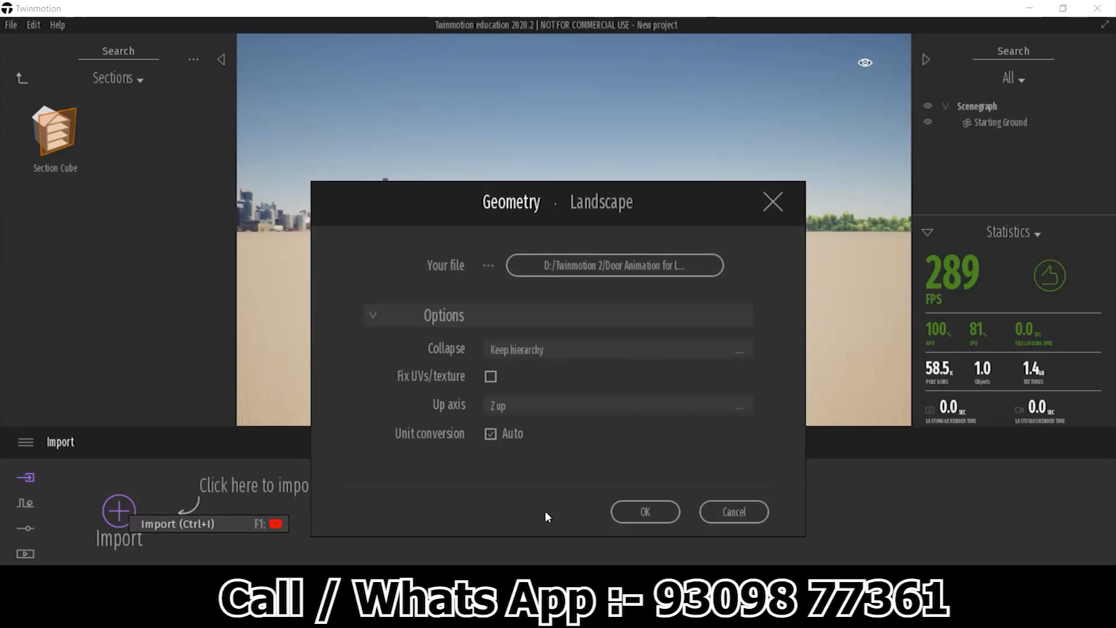
left_click(662, 514)
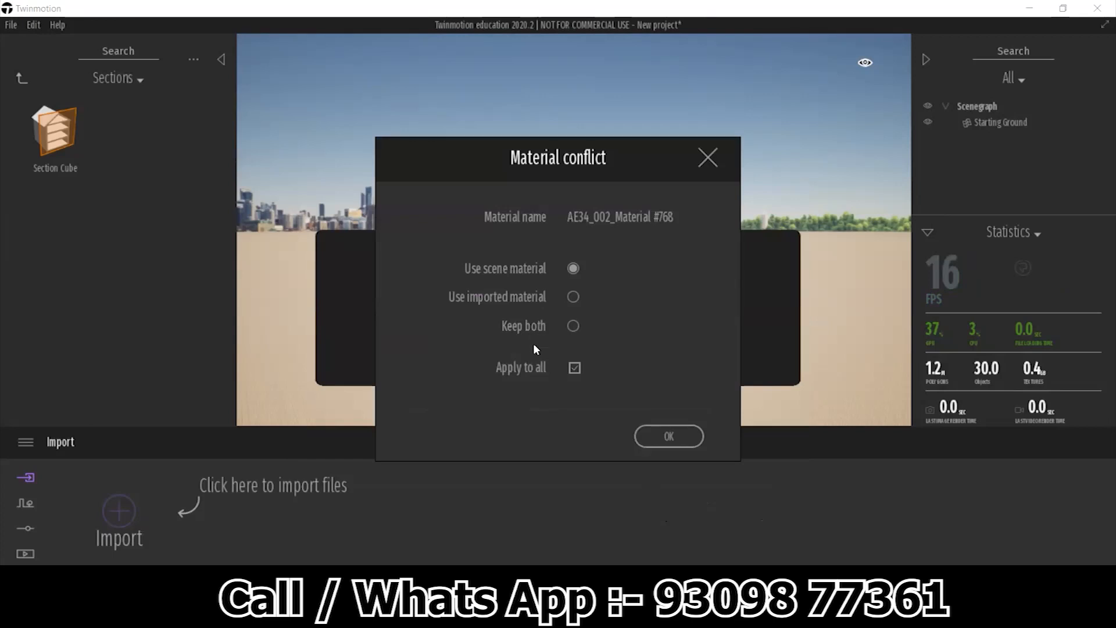
left_click(664, 436)
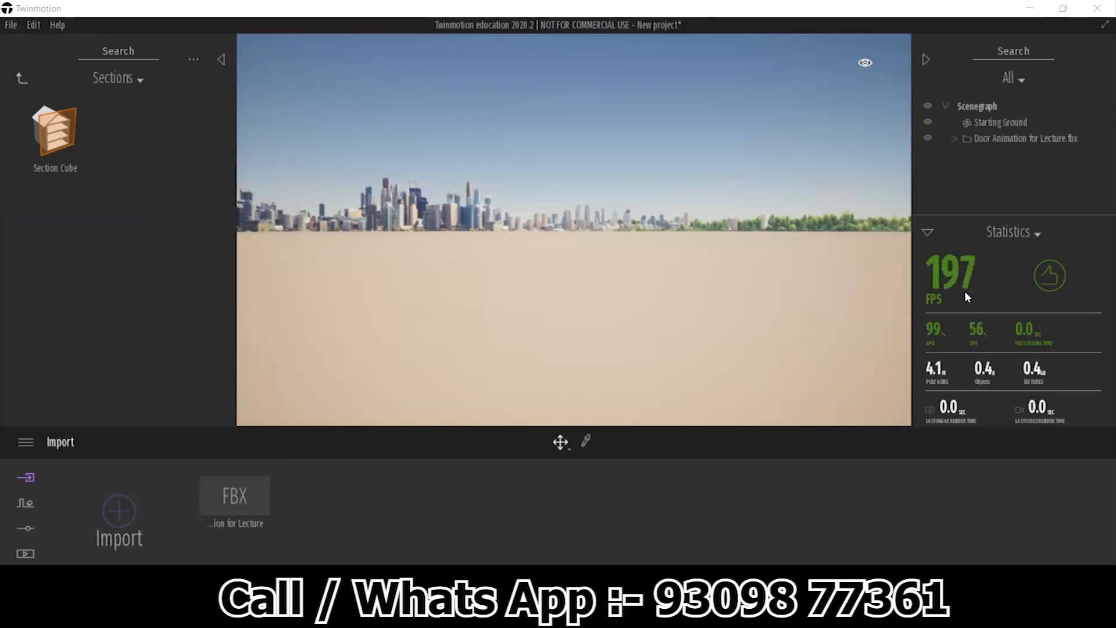
- Find the imported house in the scene, focus on its roof, and examine the model from above
right_click_drag(765, 291, 797, 234)
key("w")
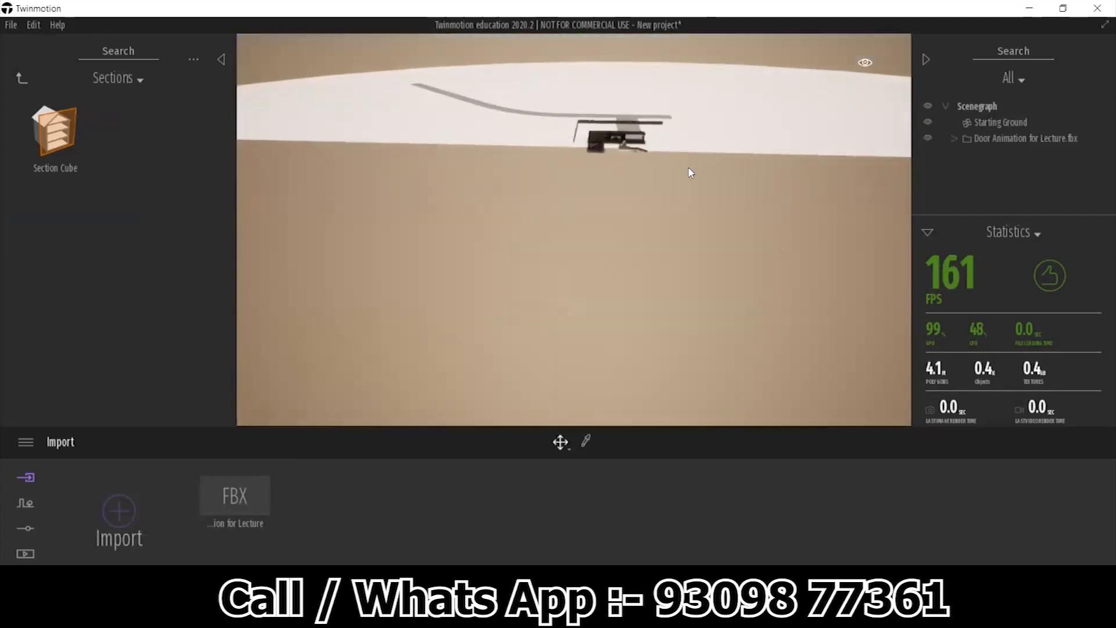
left_click(602, 122)
double_click(602, 122)
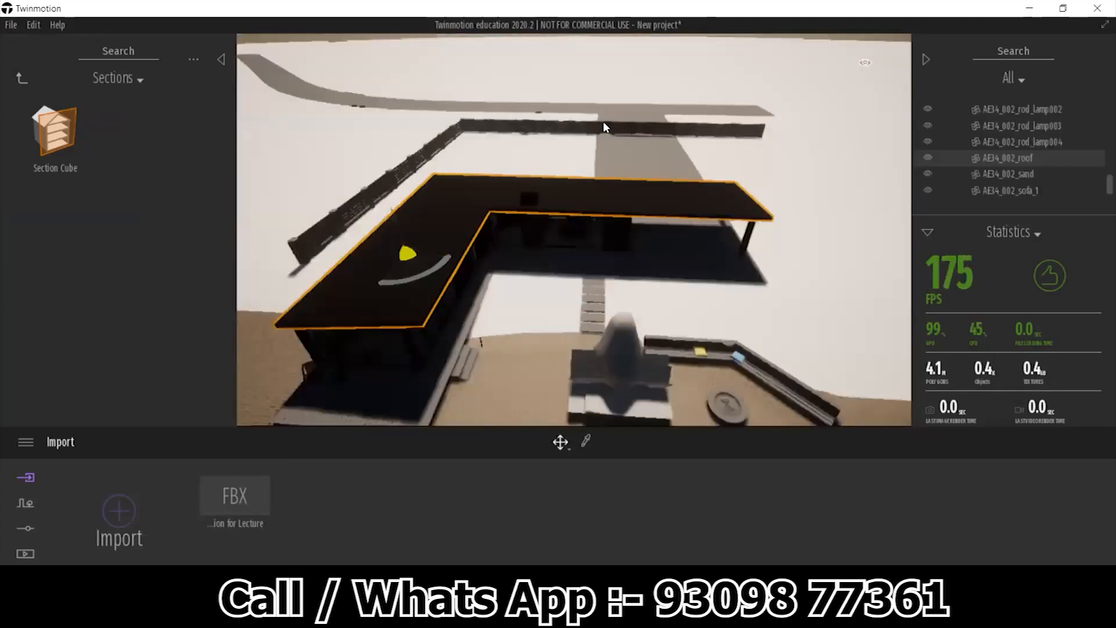
middle_click_drag(616, 337, 631, 304, "shift")
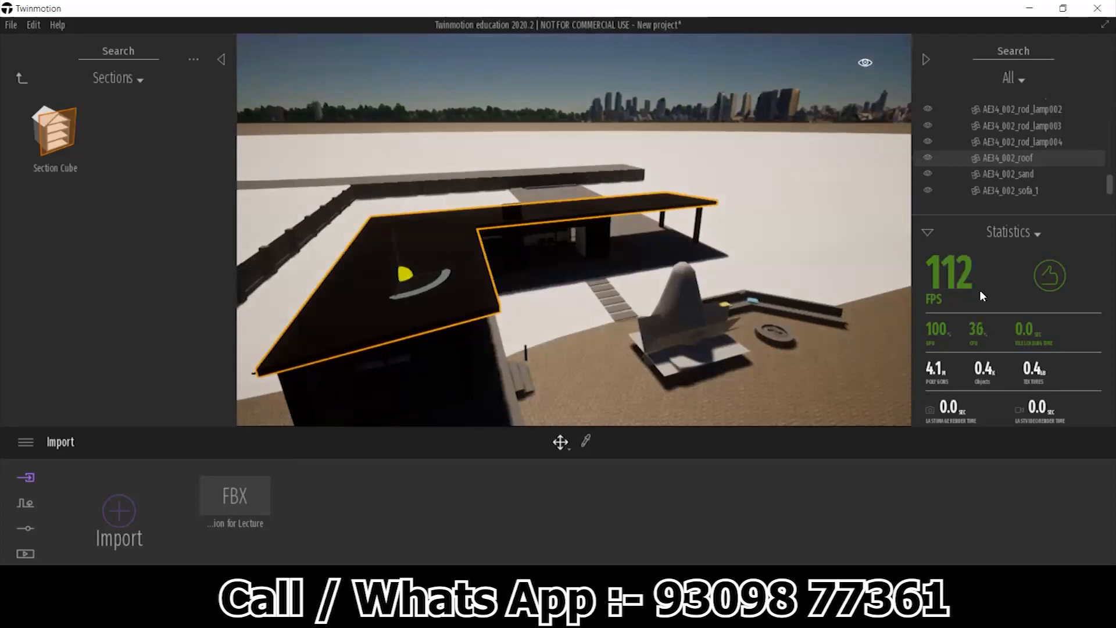
middle_click_drag(641, 301, 638, 326, "shift")
- Delete the stray forest template objects in front of the house: the simple 3D tree, the upright planes and the two-plane object
left_click(562, 341)
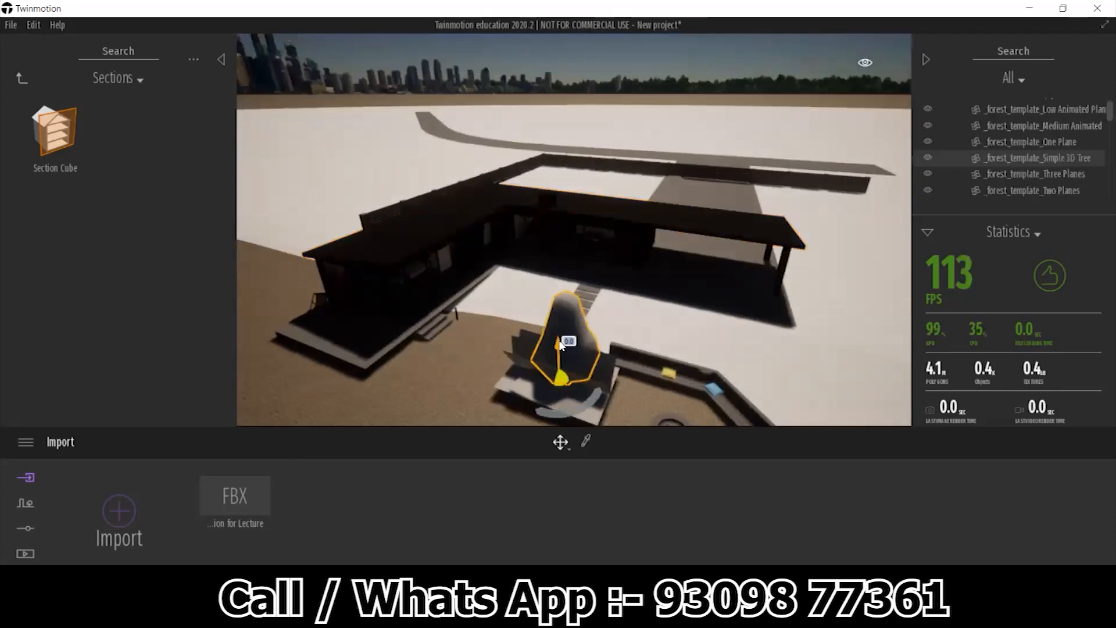
middle_click_drag(672, 348, 659, 295, "shift")
scroll(672, 368, "up", 3)
scroll(629, 351, "up", 3)
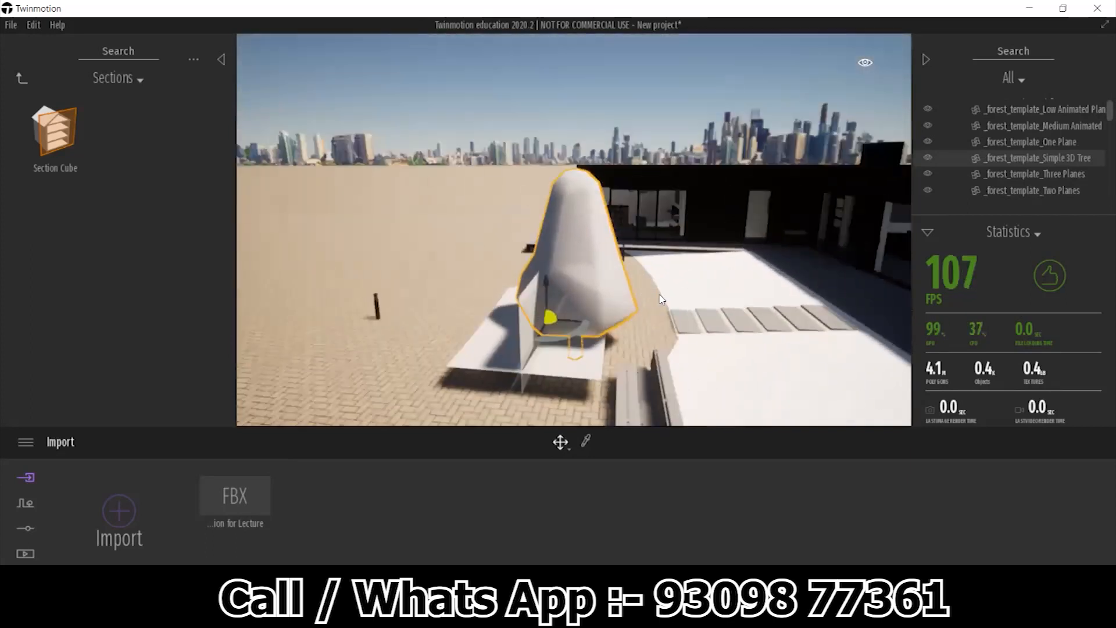
key("Delete")
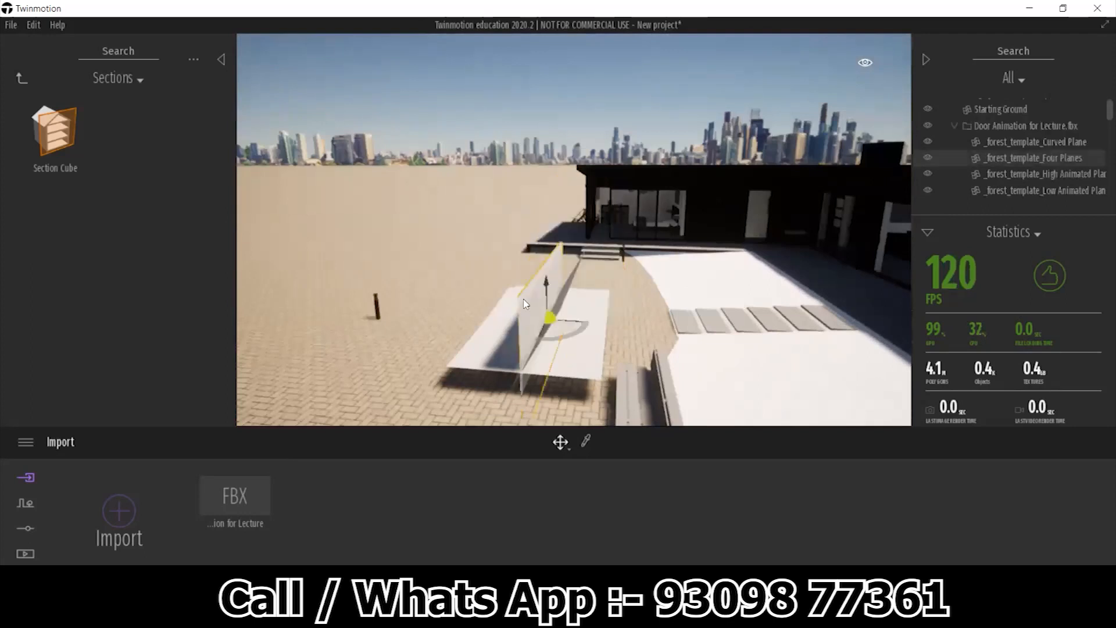
left_click(556, 323)
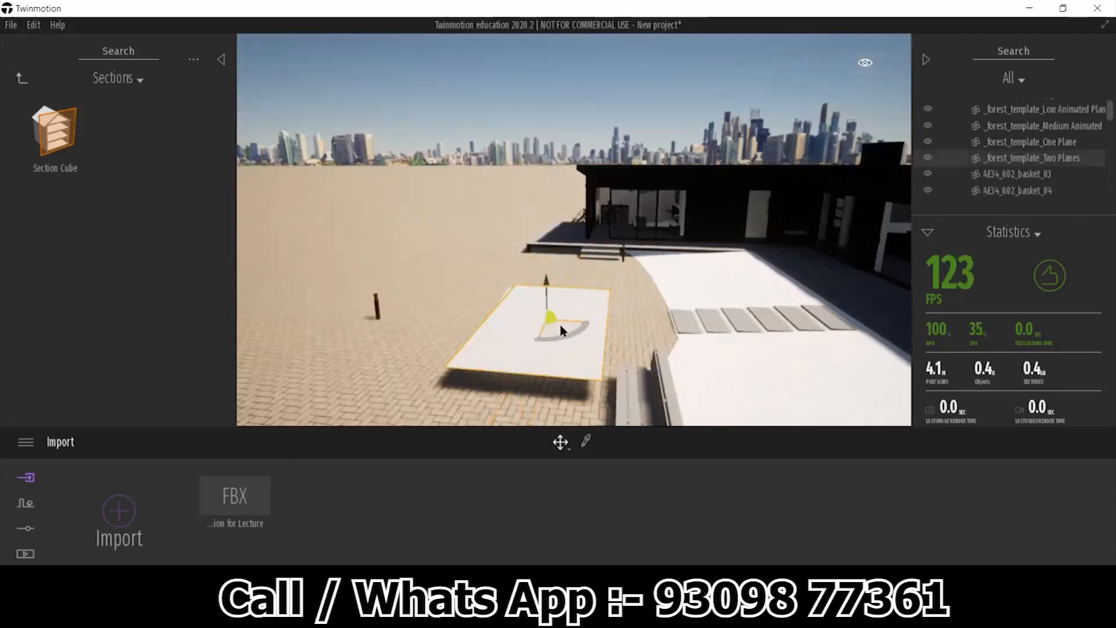
key("Delete")
left_click(533, 344)
key("Delete")
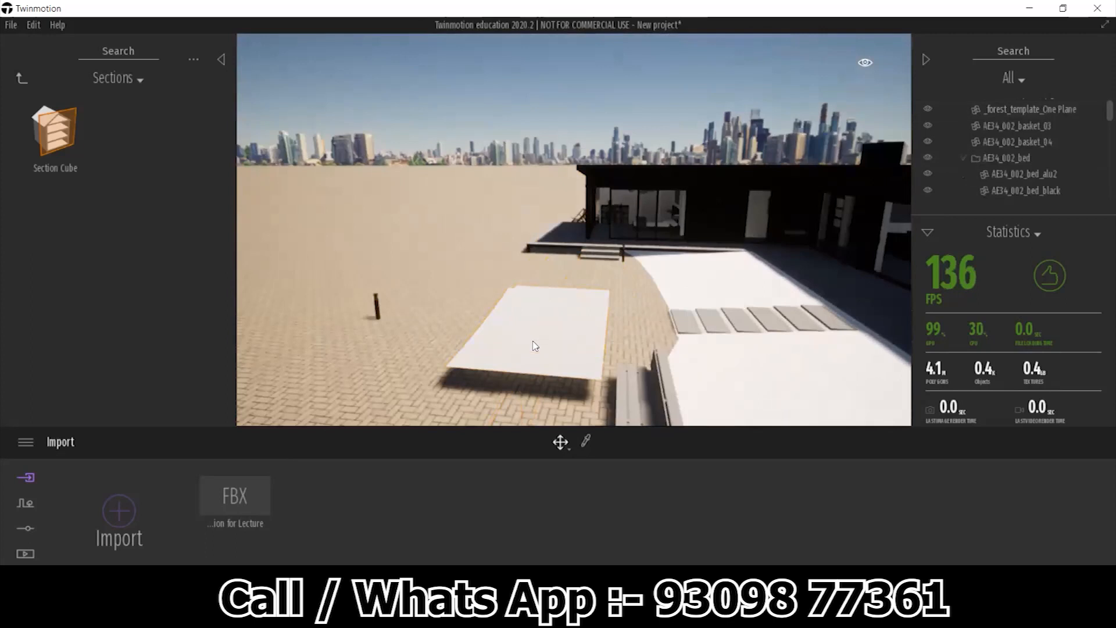
- Select the hinged glass door beside the barbecue and bring it into close view
middle_click_drag(745, 262, 728, 220, "shift")
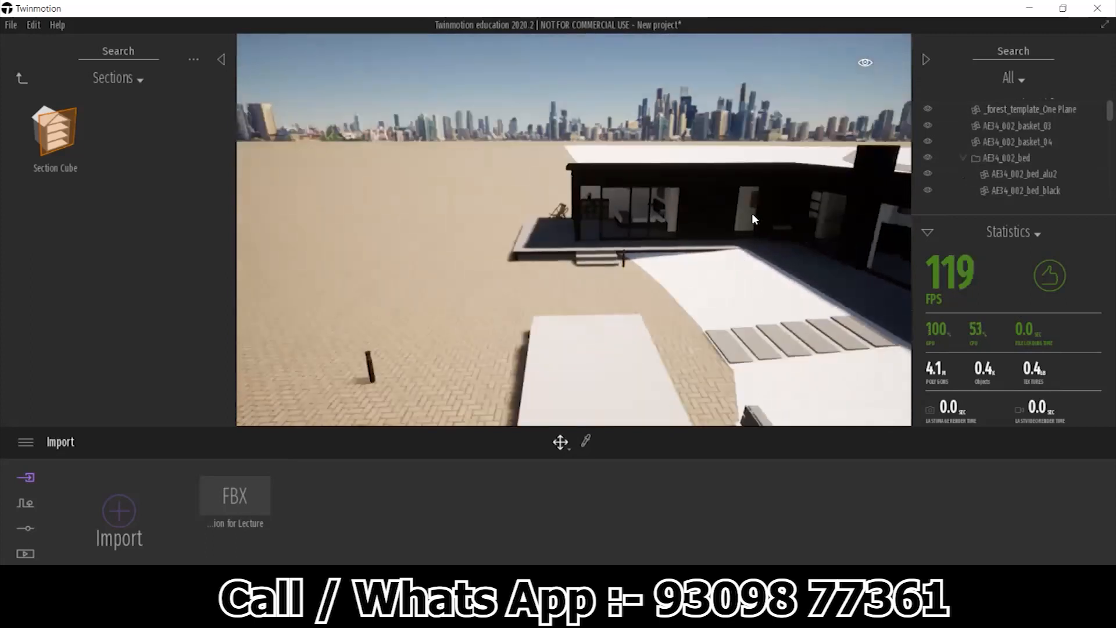
left_click(751, 213)
double_click(752, 212)
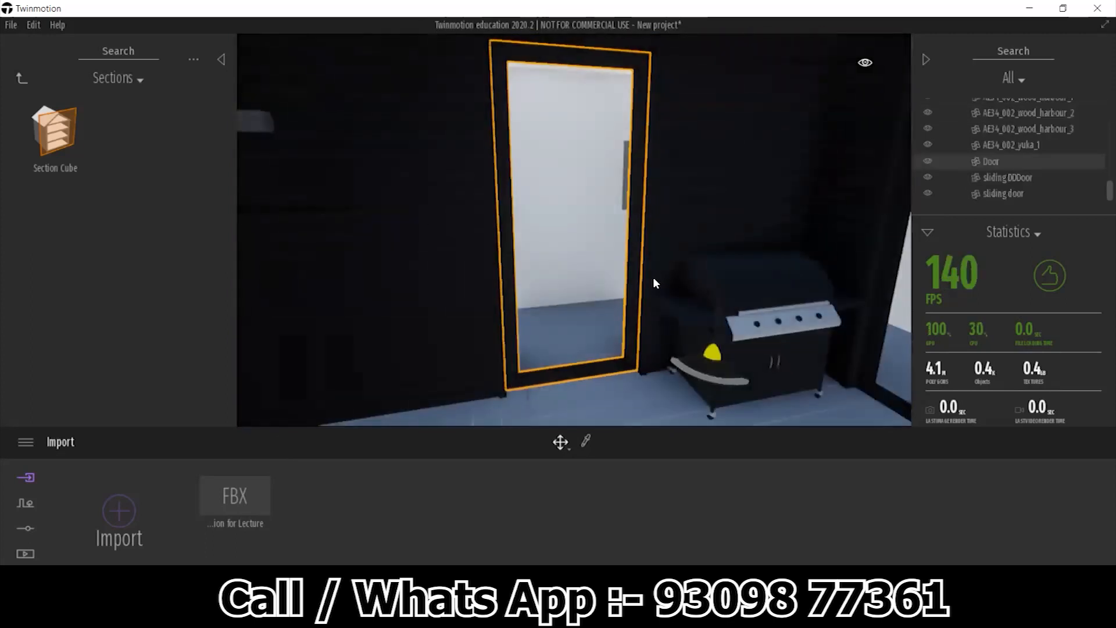
- Try rotating the glass door around its offset pivot, and undo the rotation
left_click_drag(771, 388, 665, 381)
key("ctrl+z")
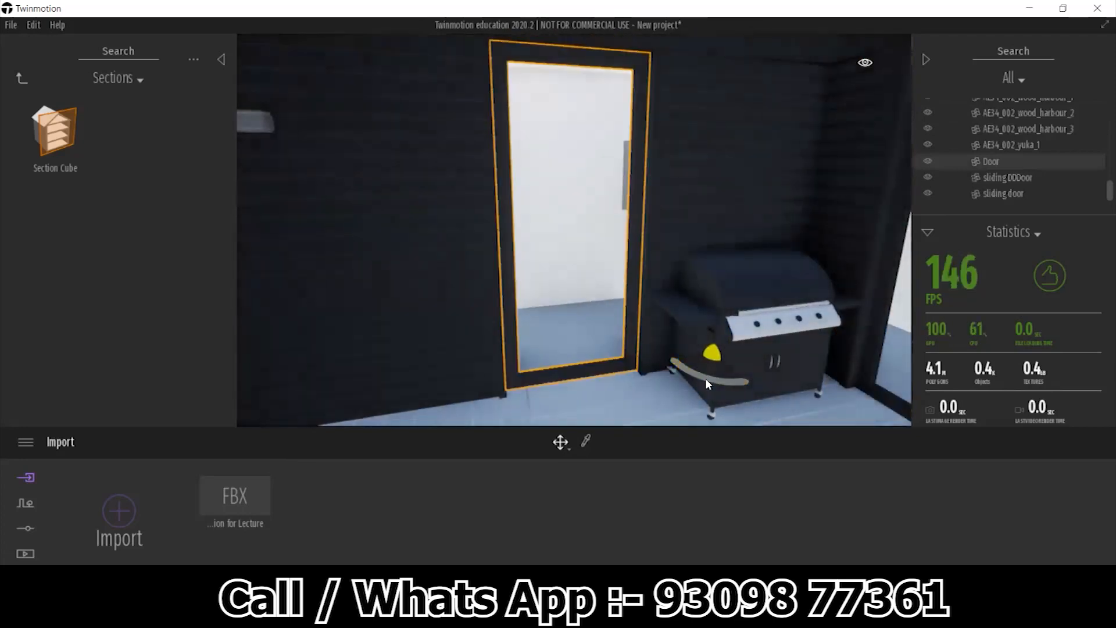
middle_click_drag(706, 379, 694, 376, "shift")
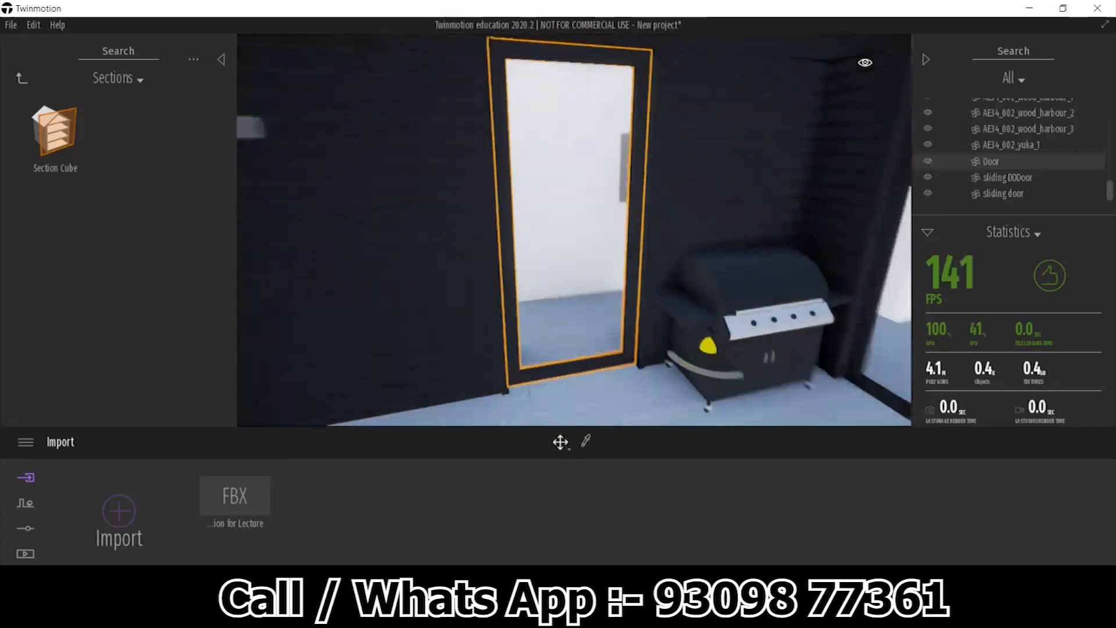
- Place a Rotating Door from the Rotators category of the Animators on the deck near the glass door
left_click(21, 79)
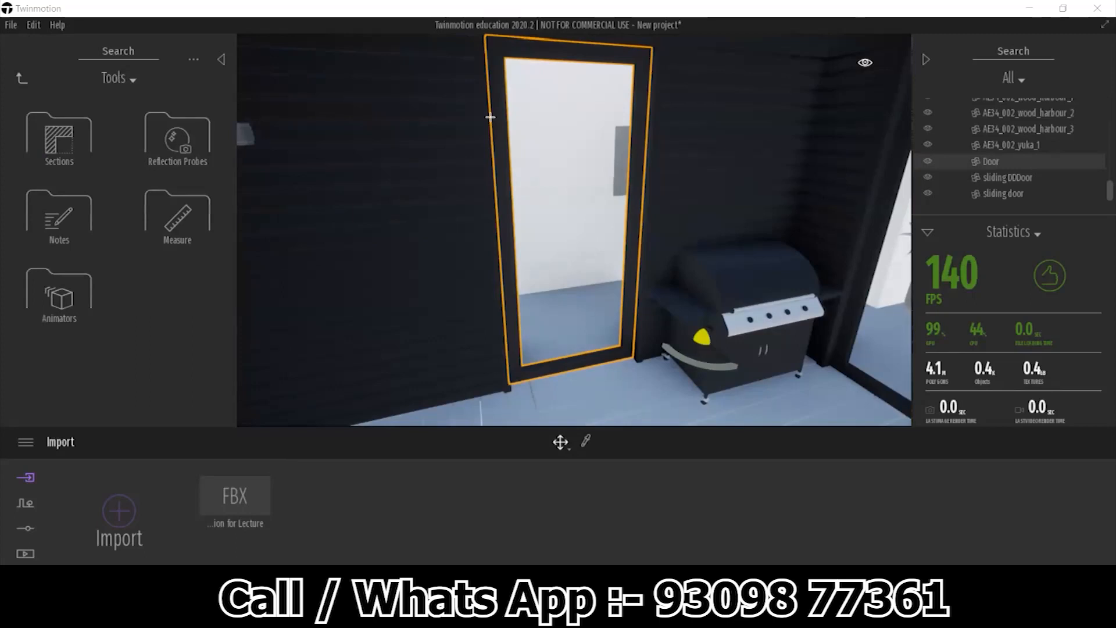
left_click_drag(3, 255, 133, 346)
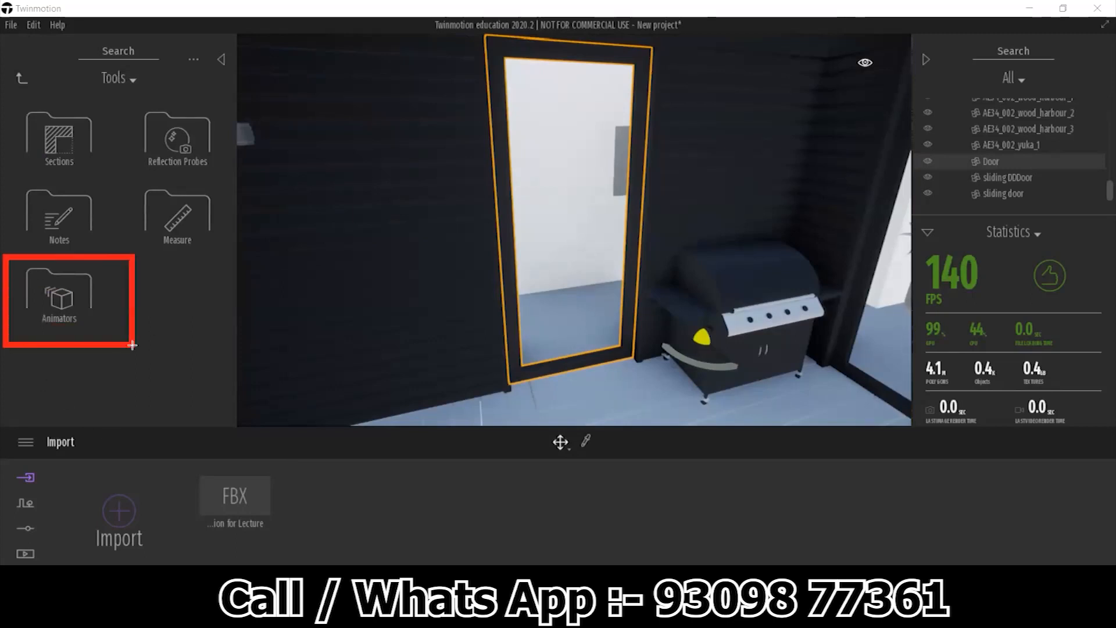
left_click(48, 310)
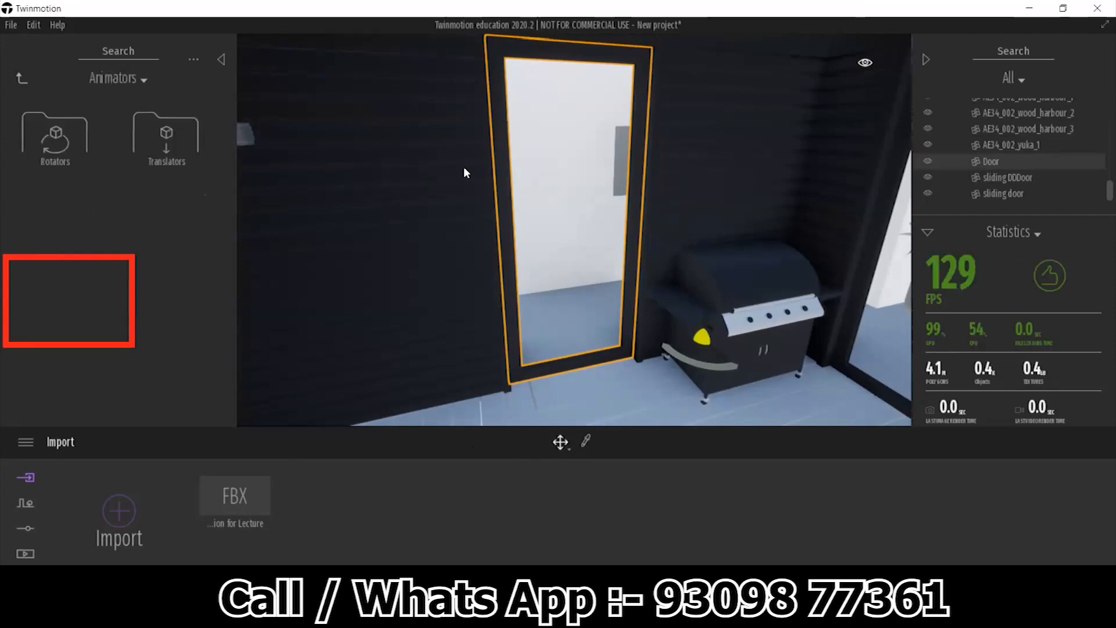
left_click(57, 144)
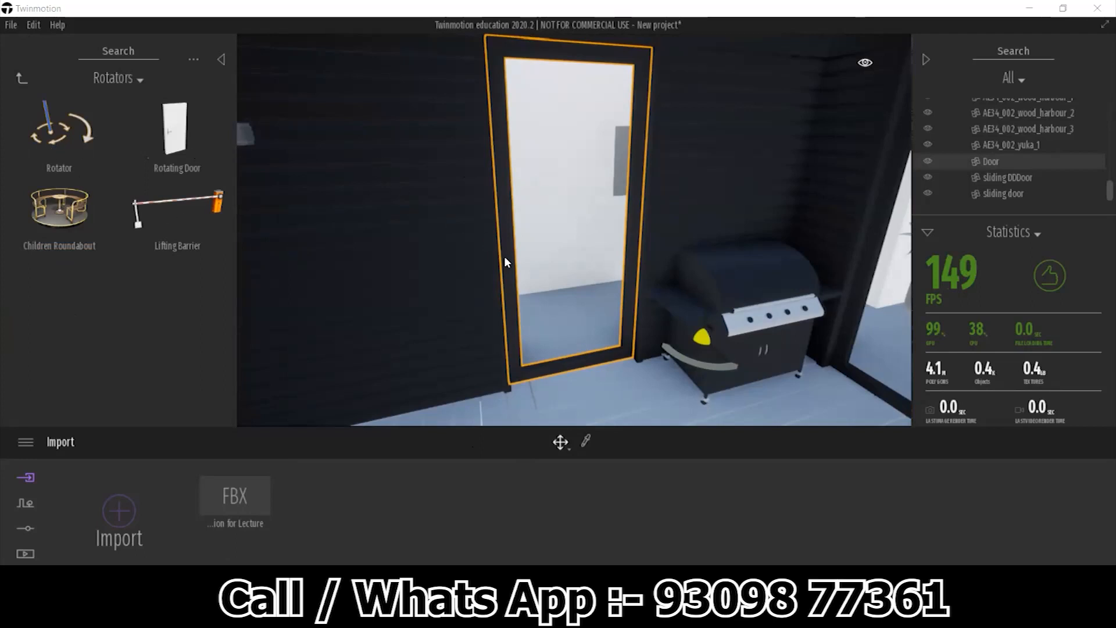
scroll(622, 334, "down", 10)
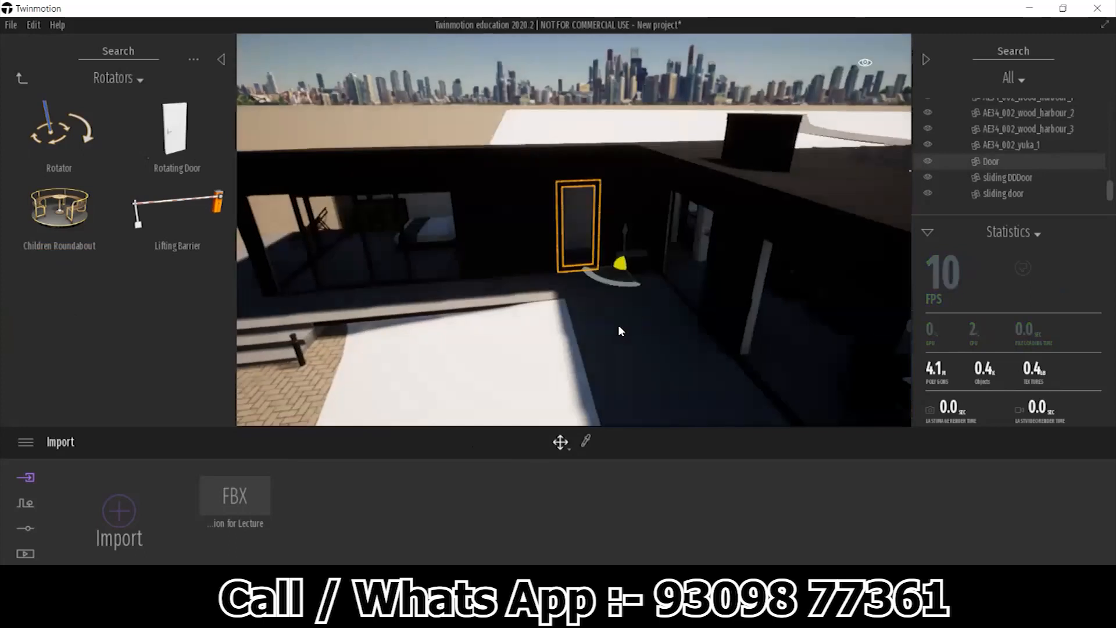
left_click_drag(174, 131, 632, 313)
- Approach the placed rotating door and back away from it several times to examine how it opens and closes
middle_click_drag(574, 349, 733, 347, "shift")
scroll(575, 348, "up", 8)
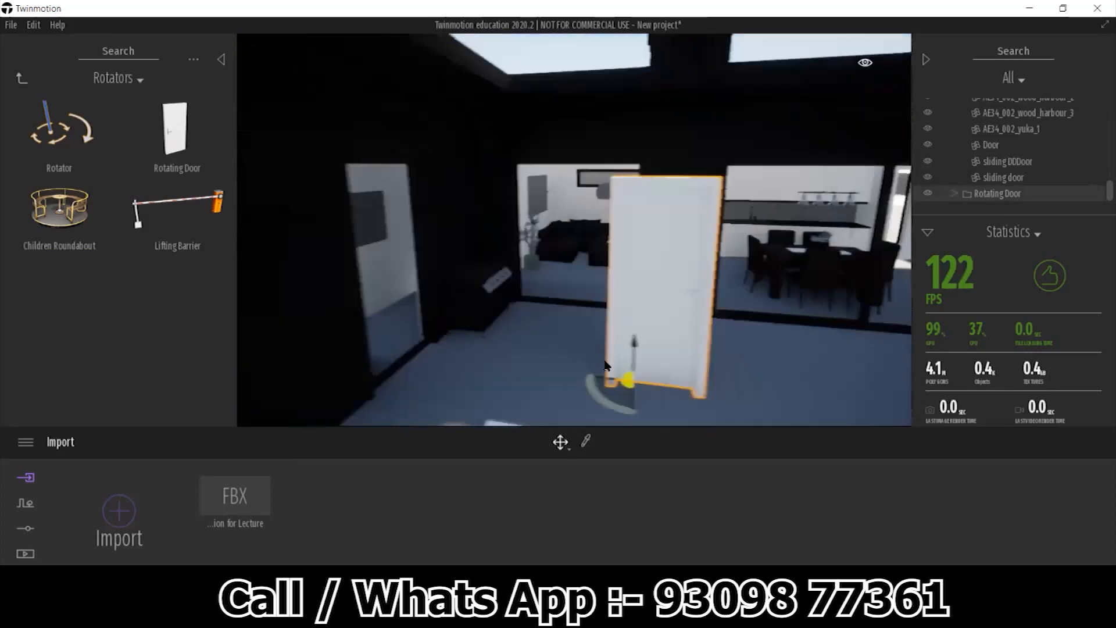
scroll(605, 395, "up", 5)
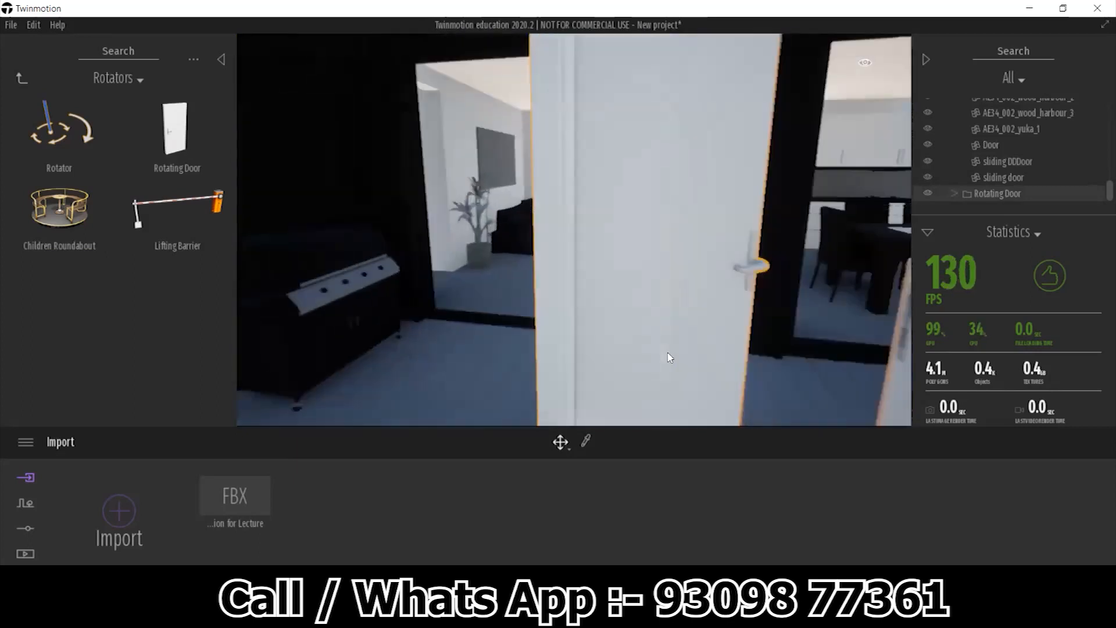
scroll(737, 362, "down", 8)
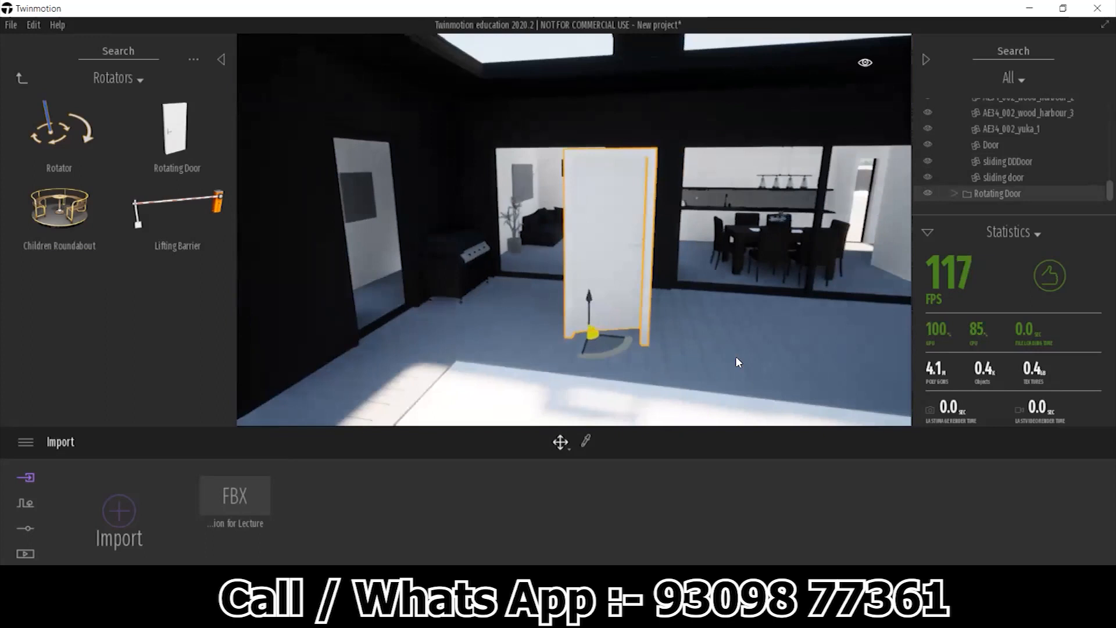
scroll(731, 365, "up", 8)
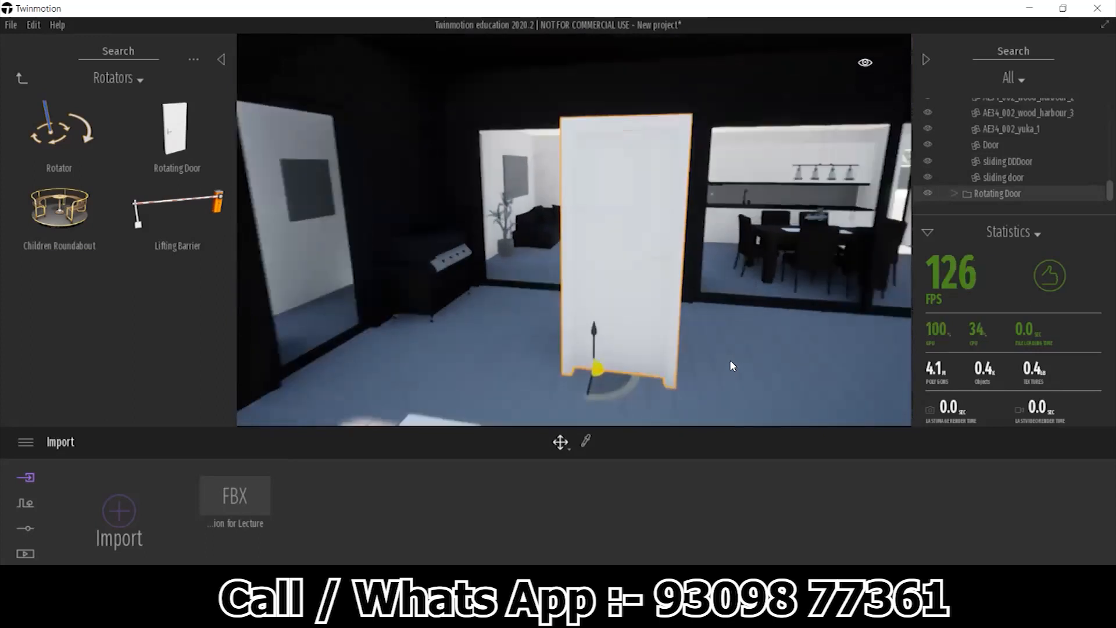
scroll(731, 365, "down", 8)
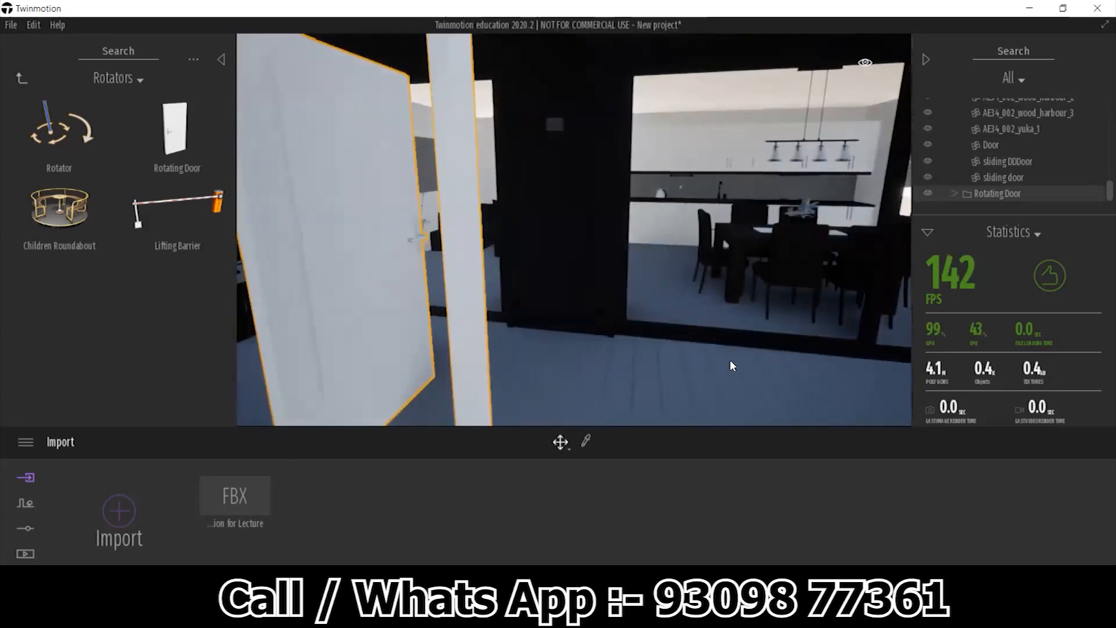
scroll(731, 365, "down", 5)
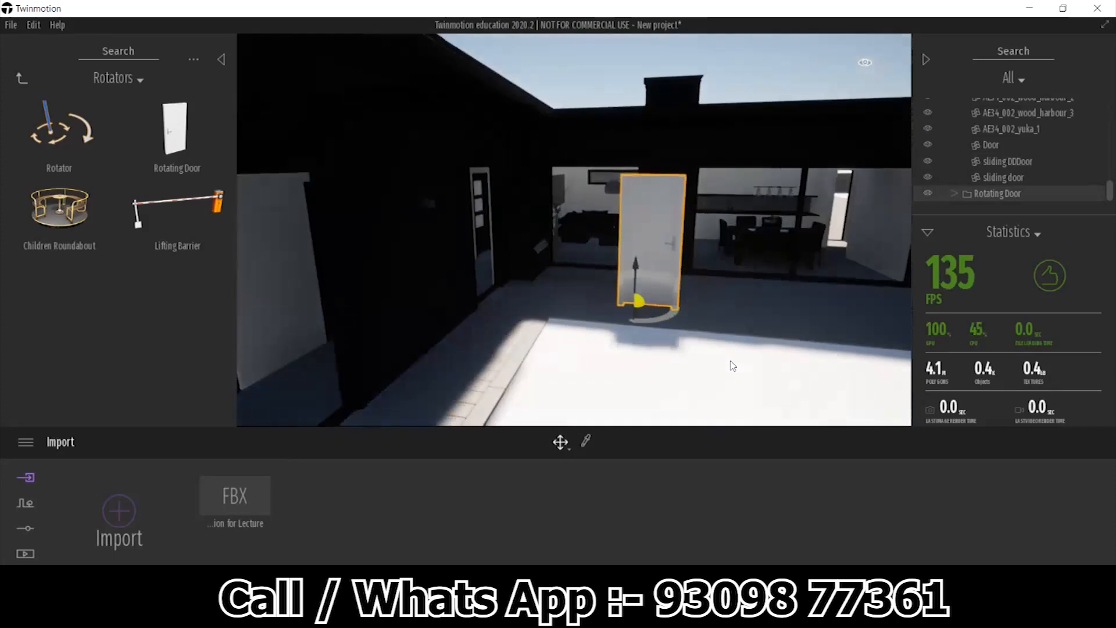
scroll(732, 365, "up", 8)
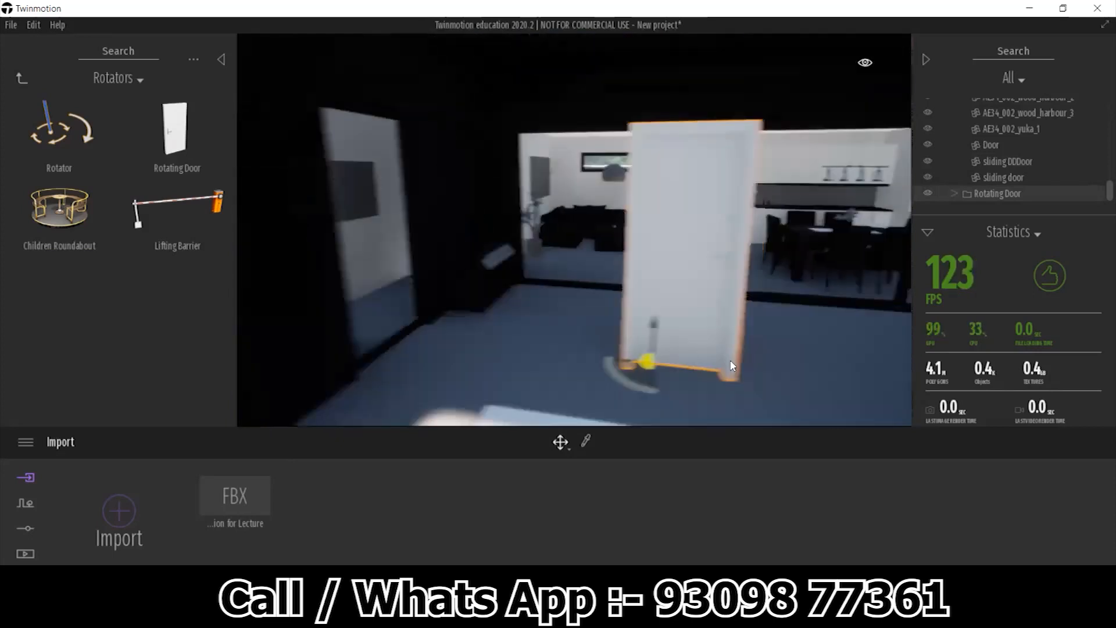
- Delete the placed Rotating Door from the deck and select the hinged glass door beside the barbecue
scroll(731, 365, "down", 8)
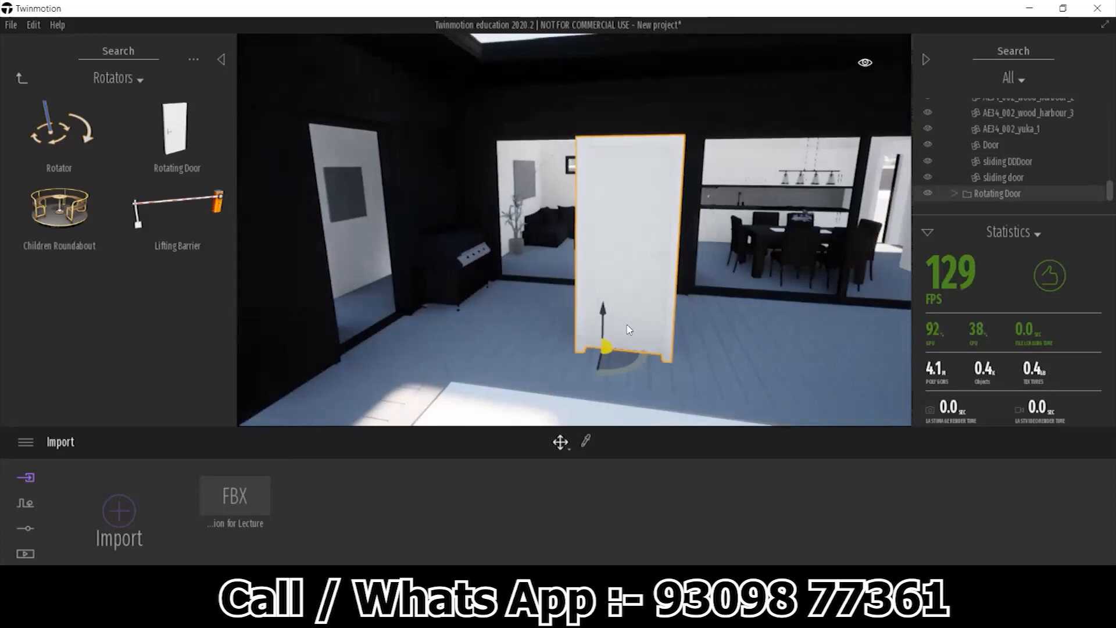
key("Delete")
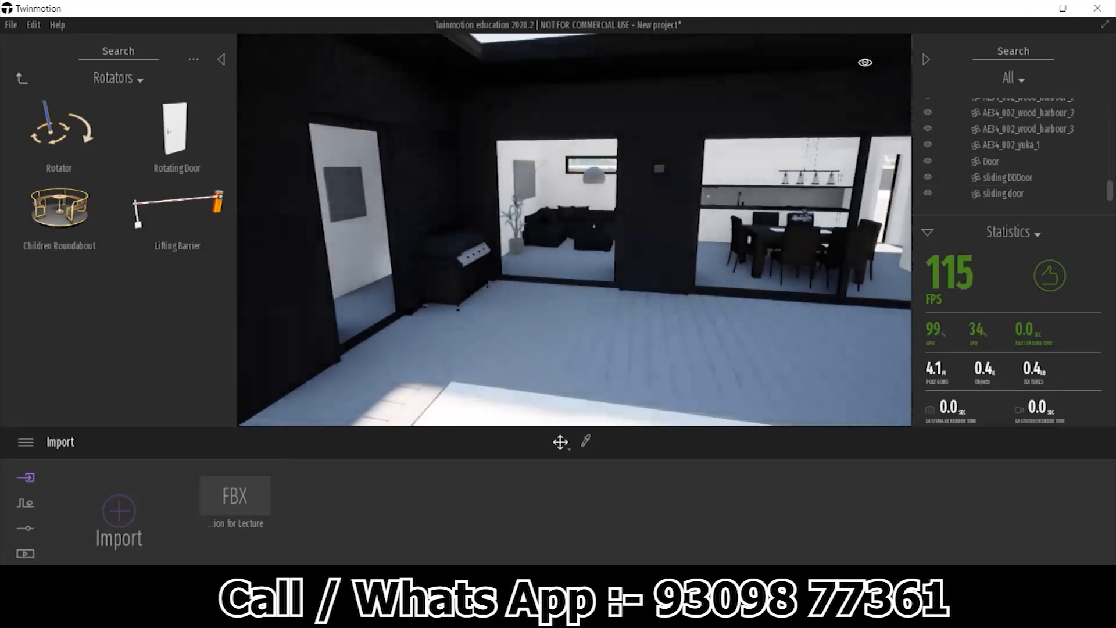
left_click_drag(629, 317, 497, 297)
left_click(442, 284)
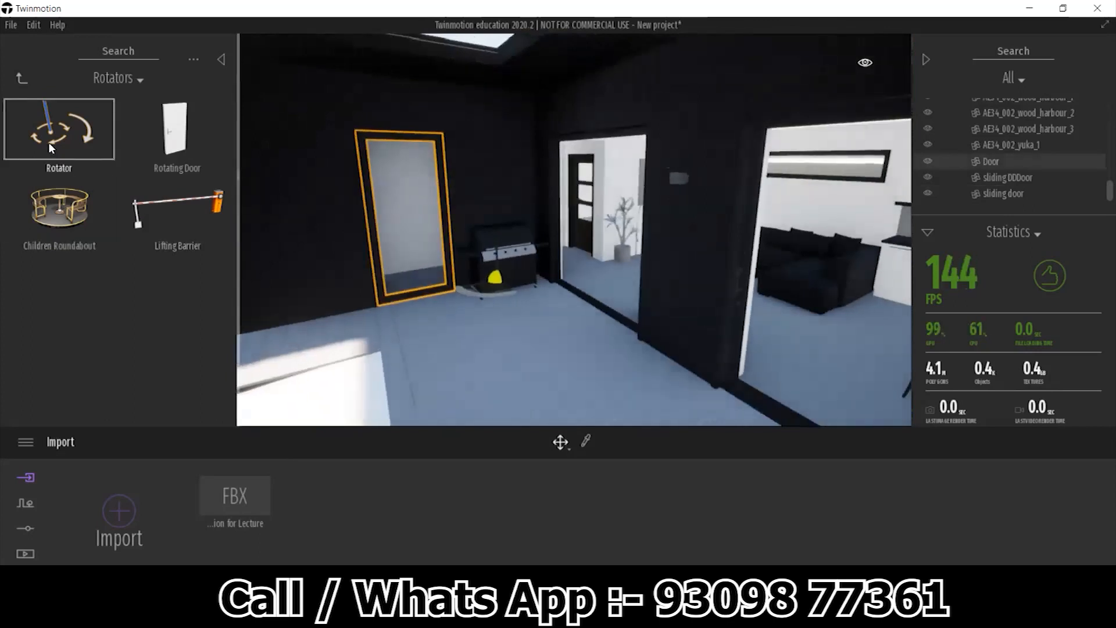
- Place a Rotator animator at the bottom hinge corner of the glass door, on the side away from the barbecue
scroll(372, 278, "up", 3)
key("w")
right_click_drag(373, 279, 497, 334)
key("s")
key("a")
key("w")
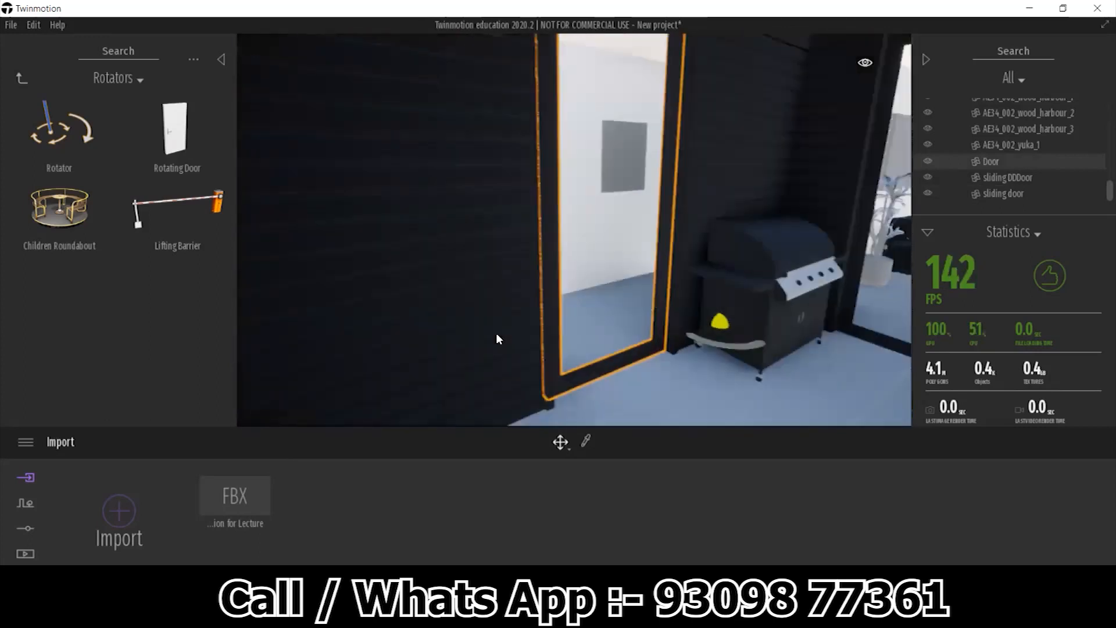
key("d")
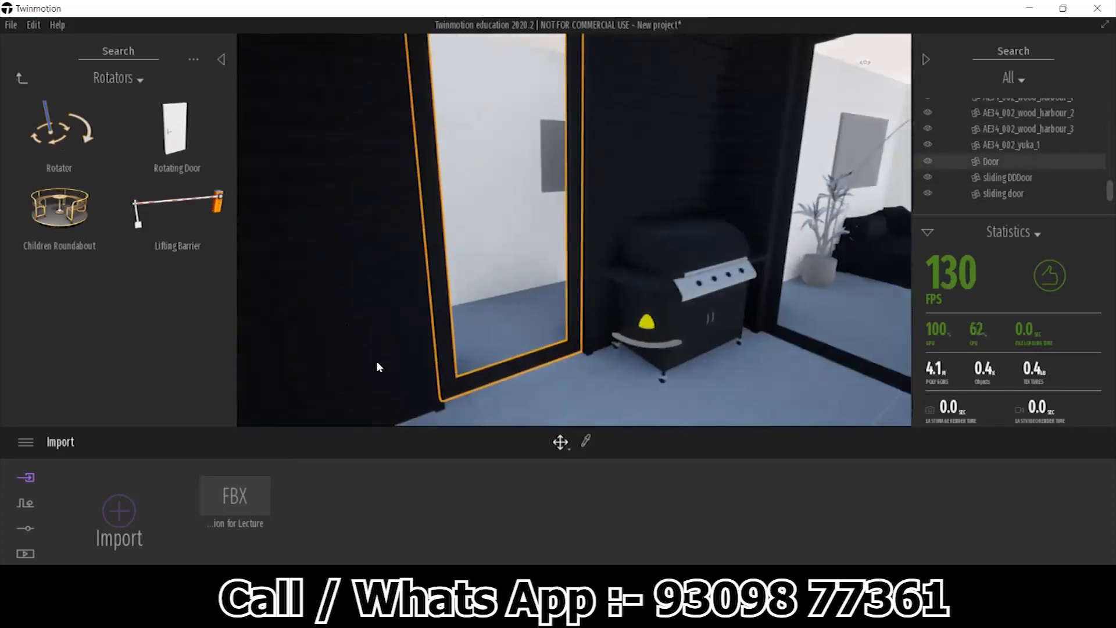
key("d")
right_click_drag(444, 400, 372, 390)
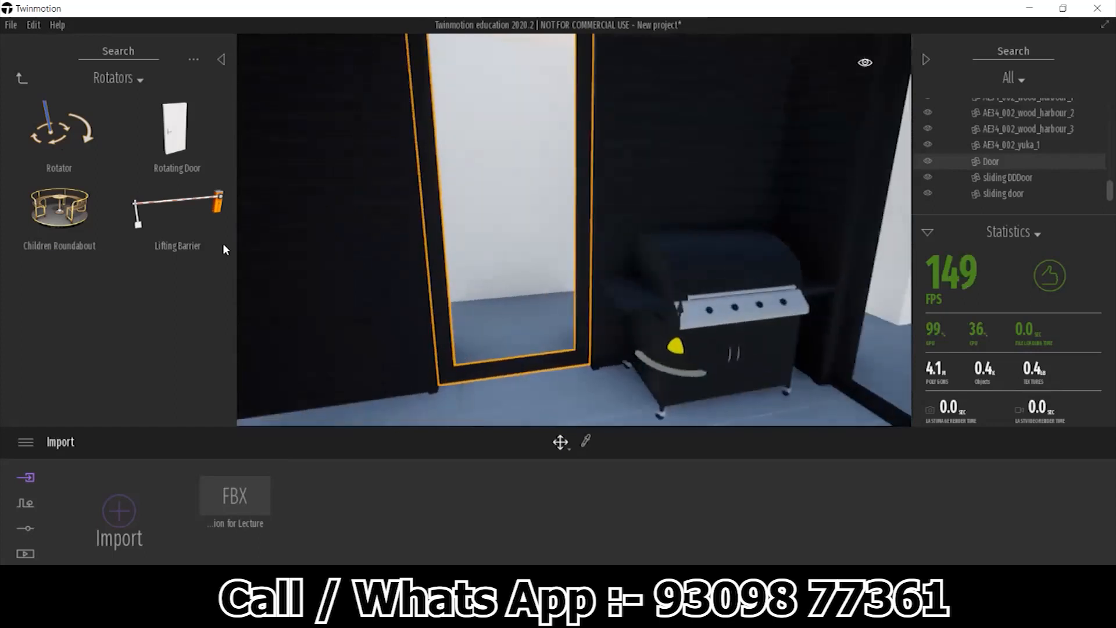
left_click_drag(52, 137, 444, 388)
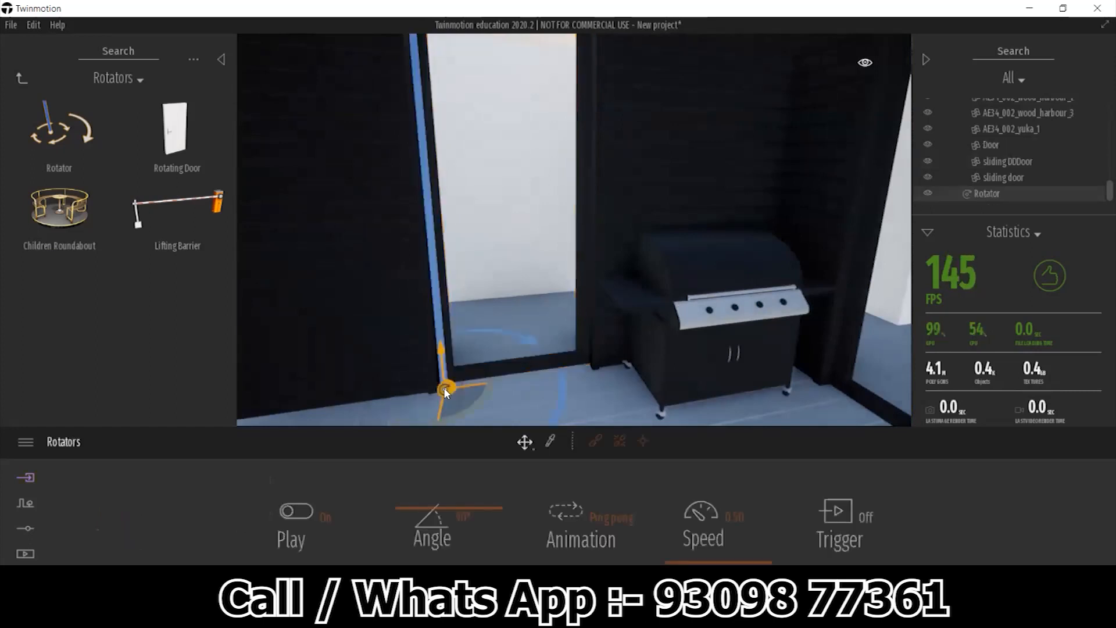
- Reposition the Rotator so its axis sits precisely against the glass door's bottom hinge corner
scroll(439, 393, "up", 5)
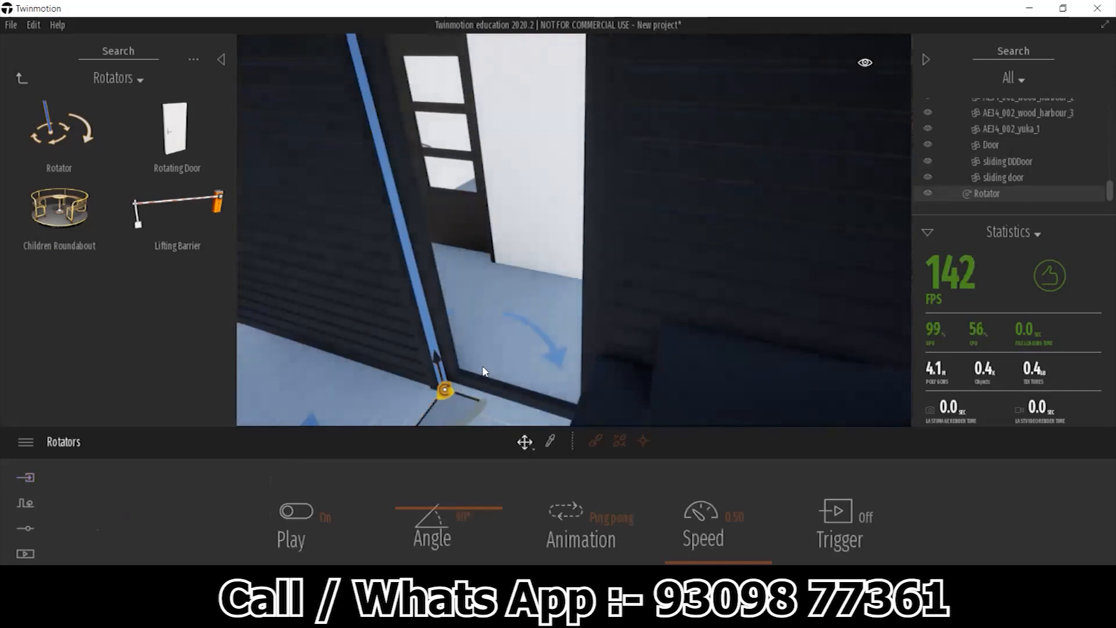
middle_click_drag(475, 374, 489, 288)
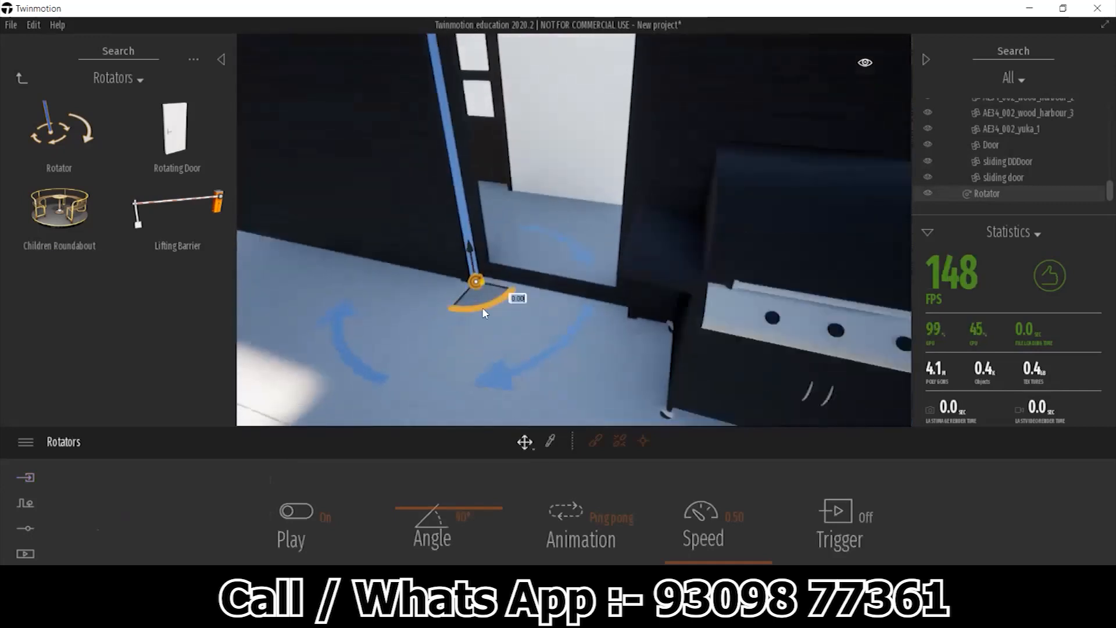
scroll(472, 303, "up", 5)
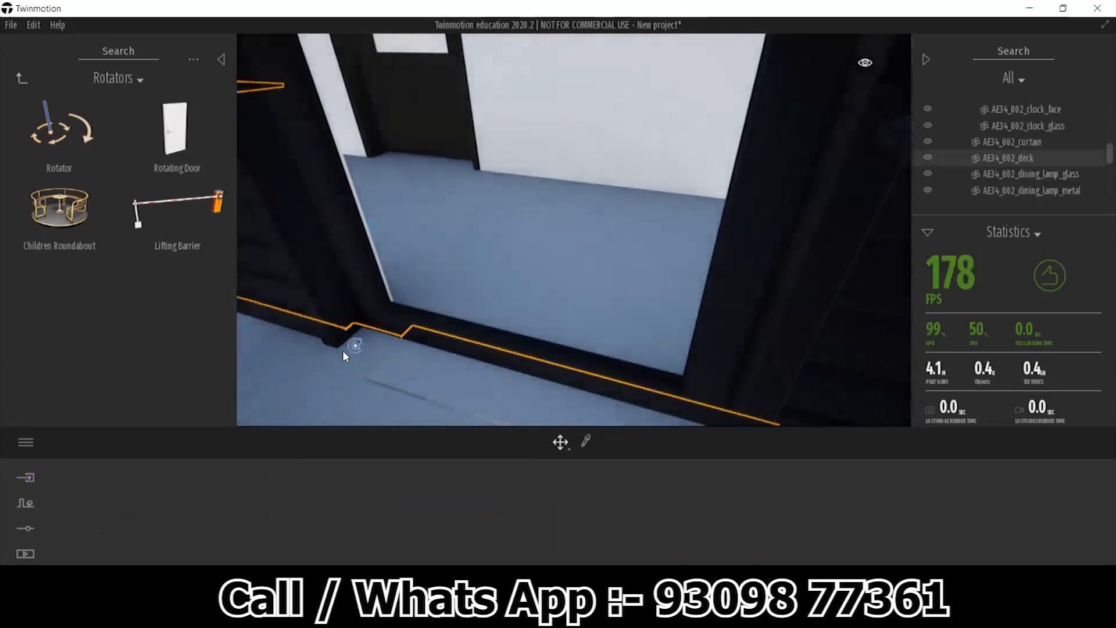
left_click_drag(325, 374, 347, 350)
scroll(466, 305, "down", 5)
middle_click_drag(538, 289, 564, 284, "shift")
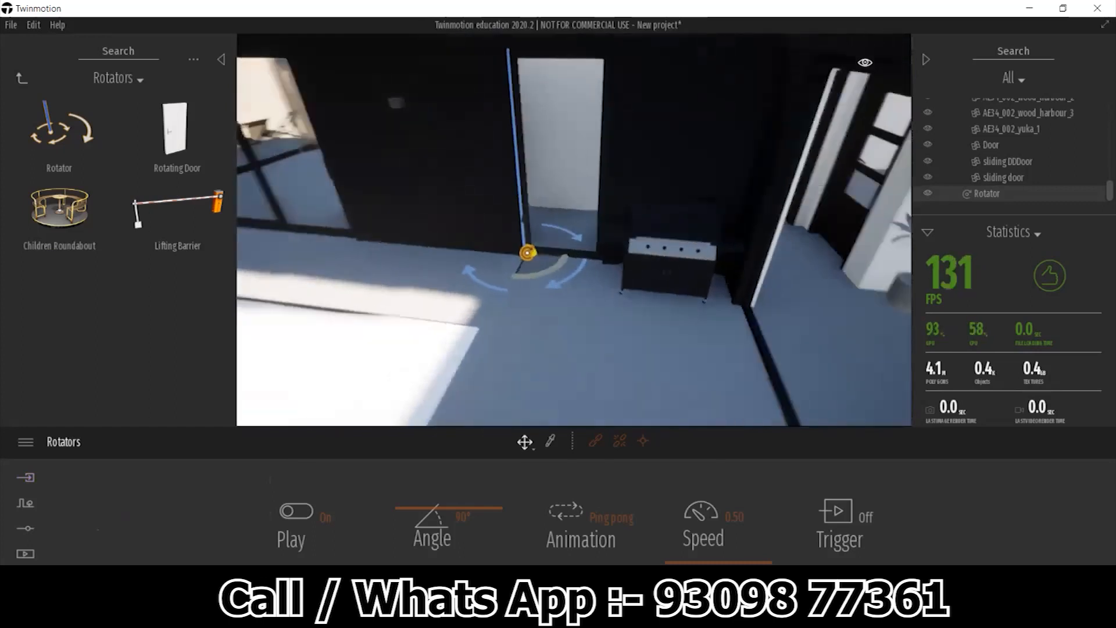
mouse_move(540, 276)
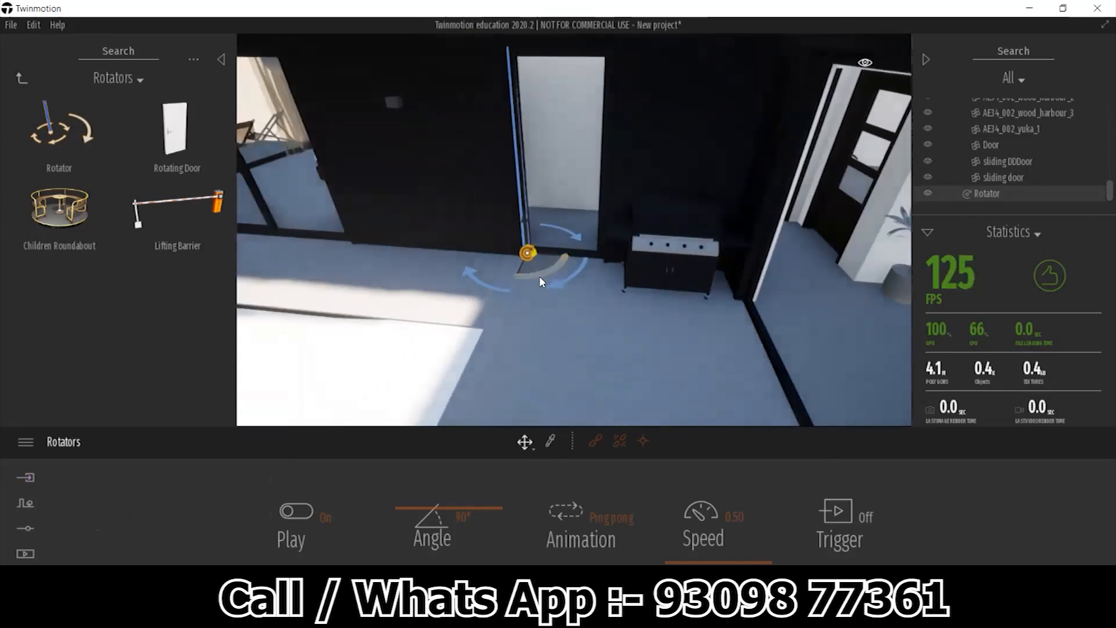
- Filter the scene list to show only Animators and select the Rotator
left_click(496, 290)
left_click(527, 239)
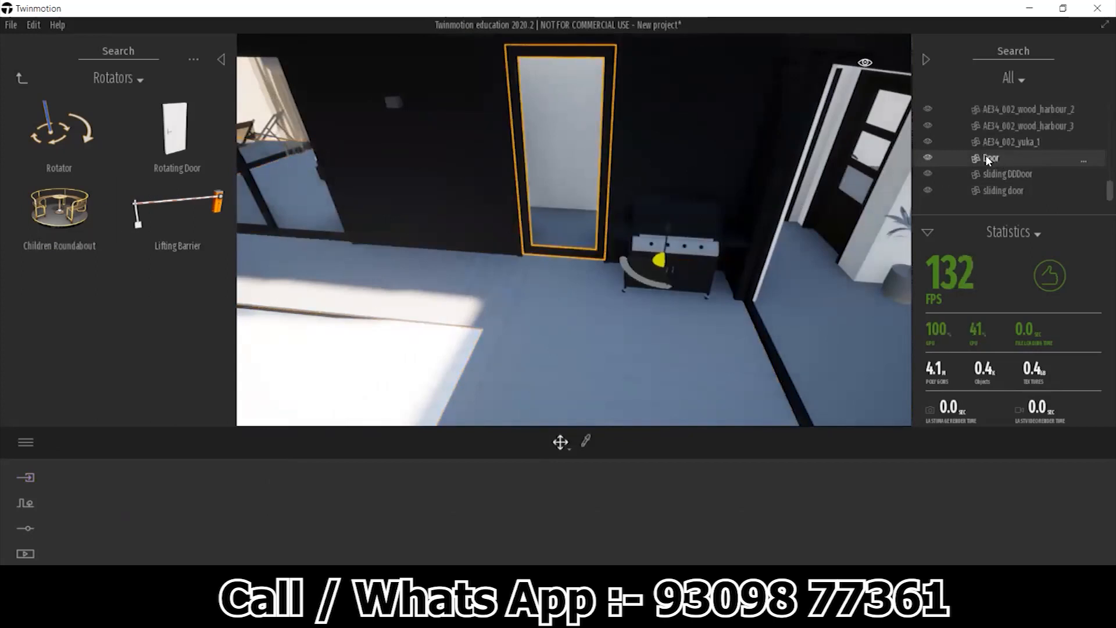
left_click(1018, 77)
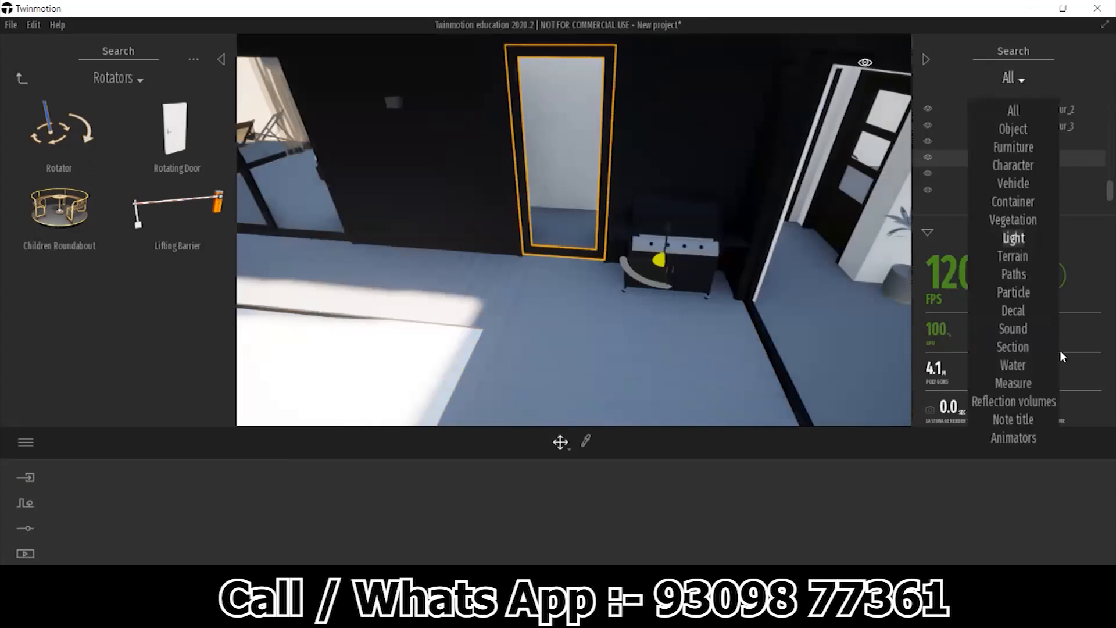
left_click(1027, 438)
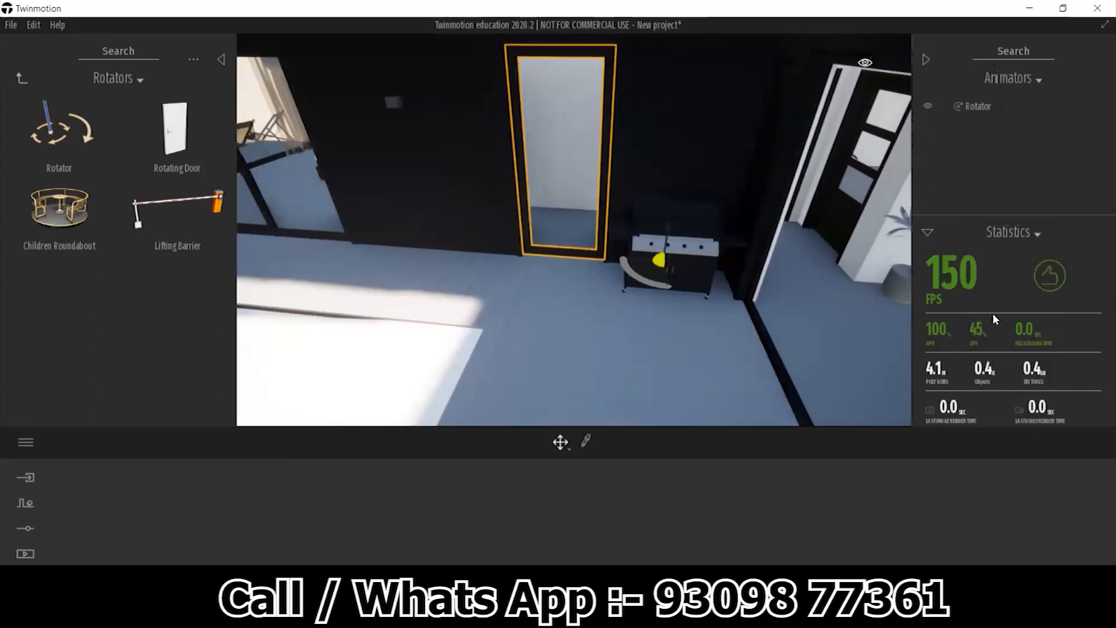
left_click(974, 108)
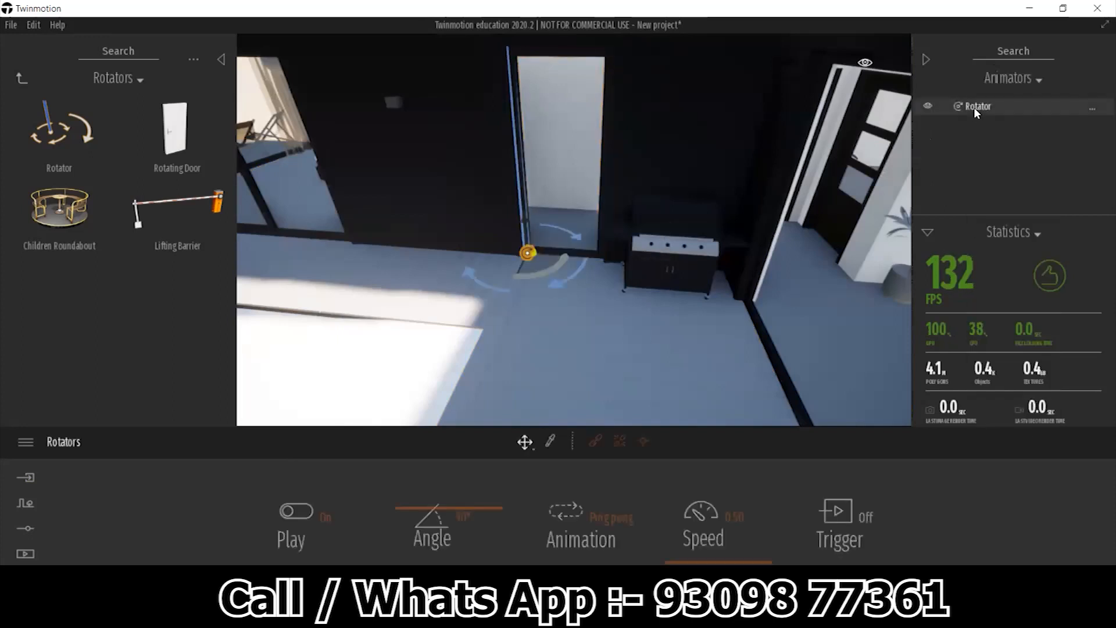
left_click(556, 269)
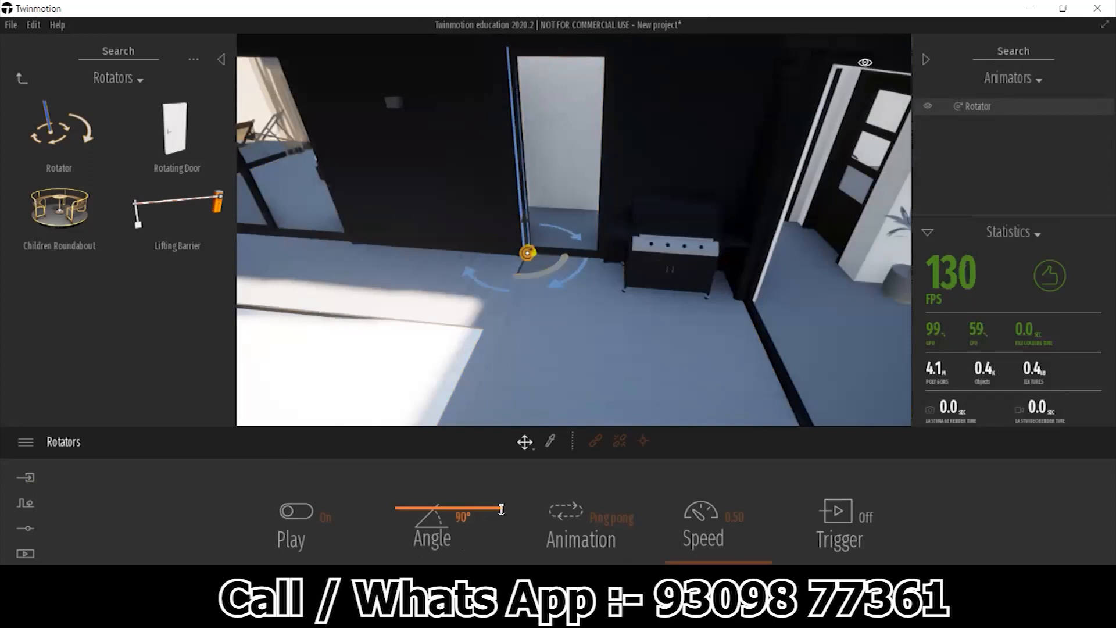
- Link the hinged glass door to the Rotator
left_click(592, 440)
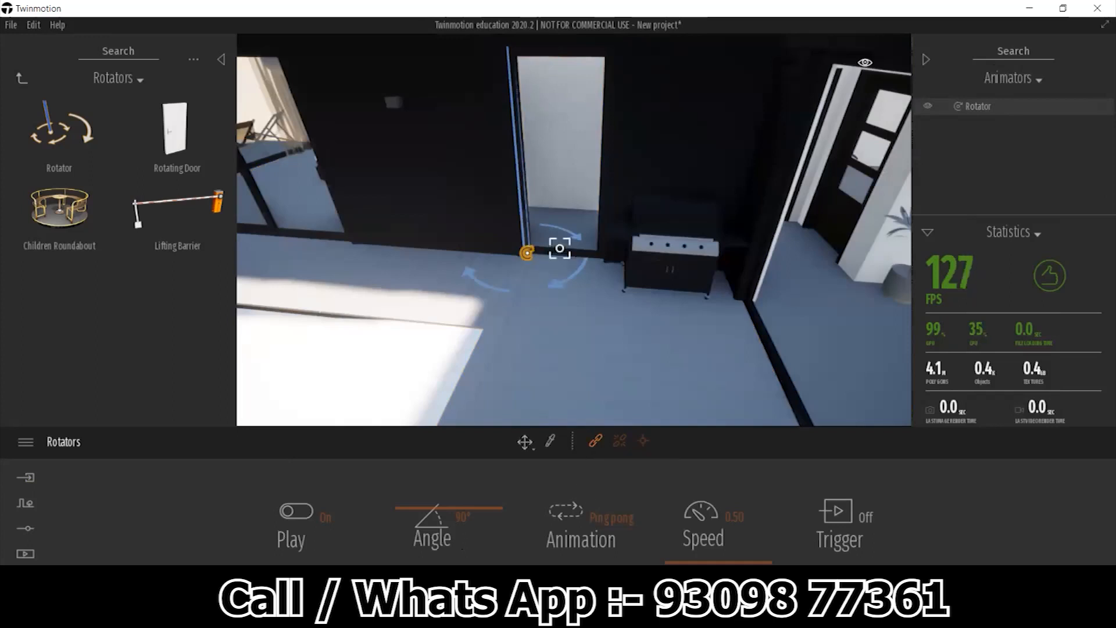
scroll(559, 248, "up", 5)
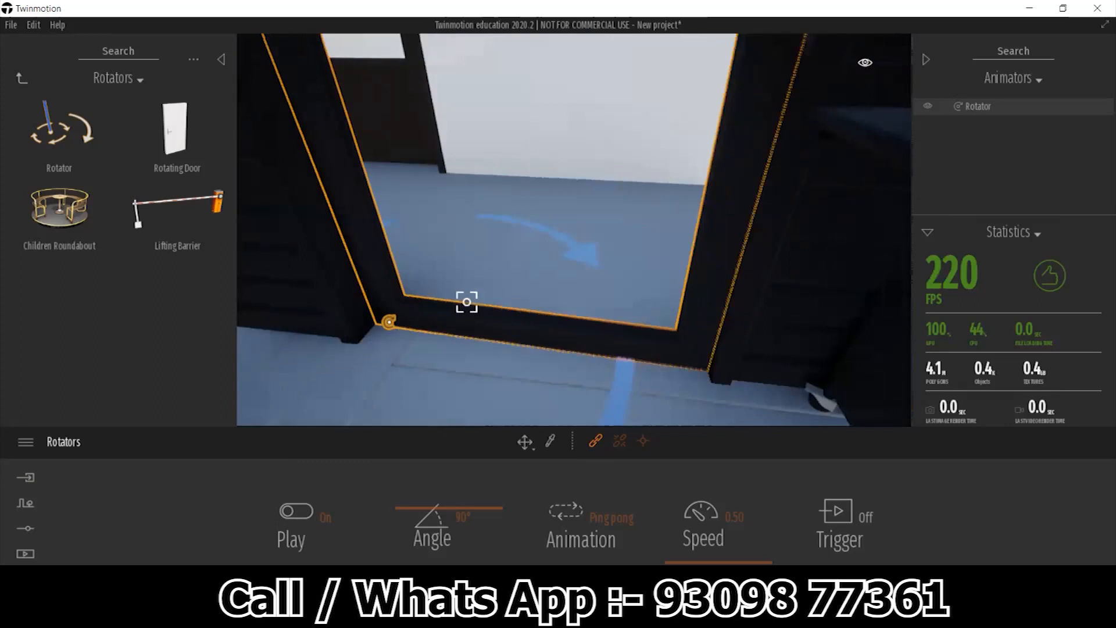
scroll(466, 302, "down", 5)
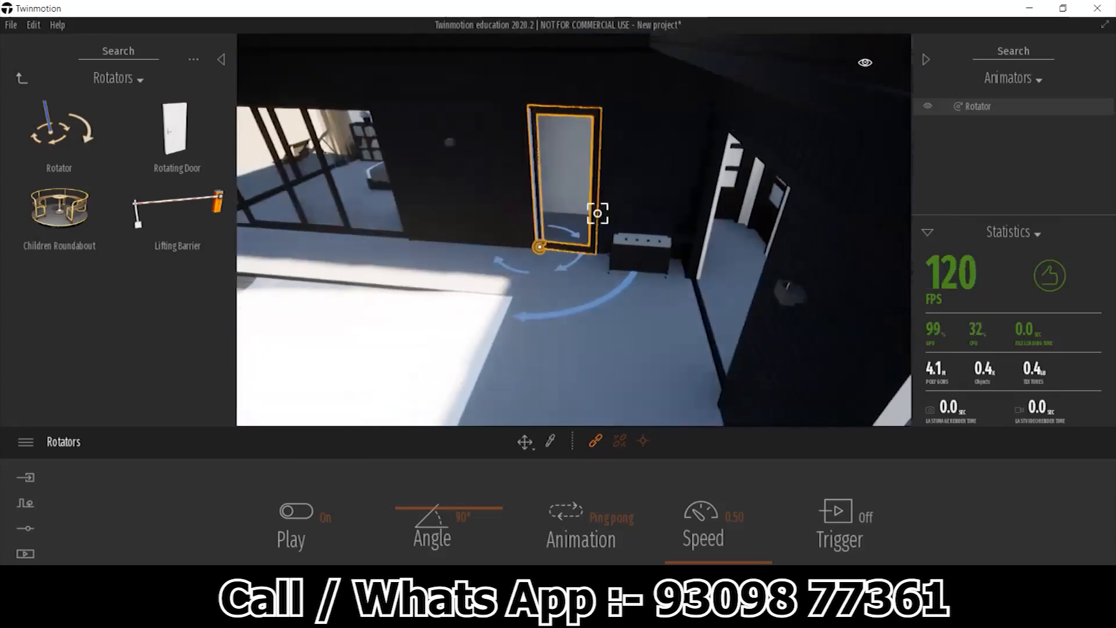
middle_click_drag(575, 256, 610, 255, "shift")
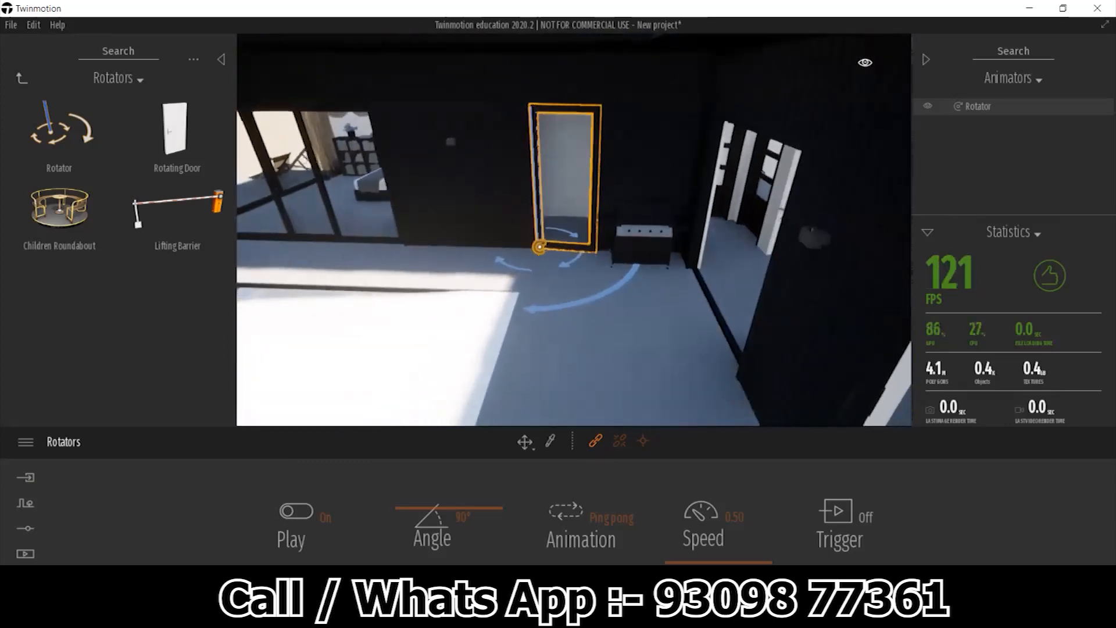
- Set the Rotator's animation mode to Once
scroll(579, 256, "up", 5)
middle_click_drag(568, 289, 567, 402, "shift")
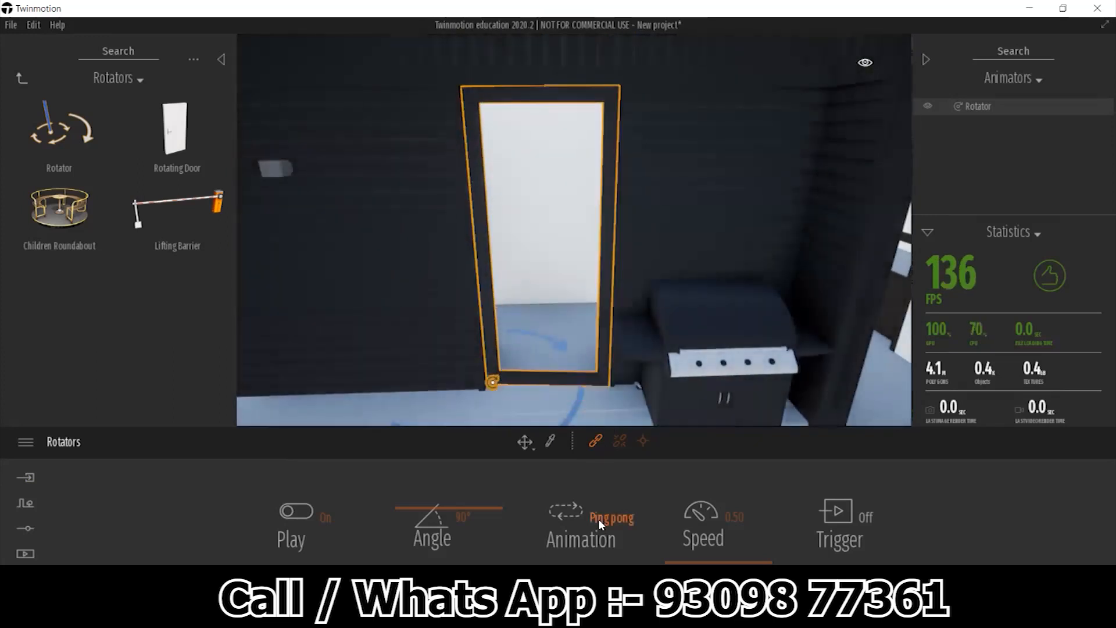
left_click(598, 518)
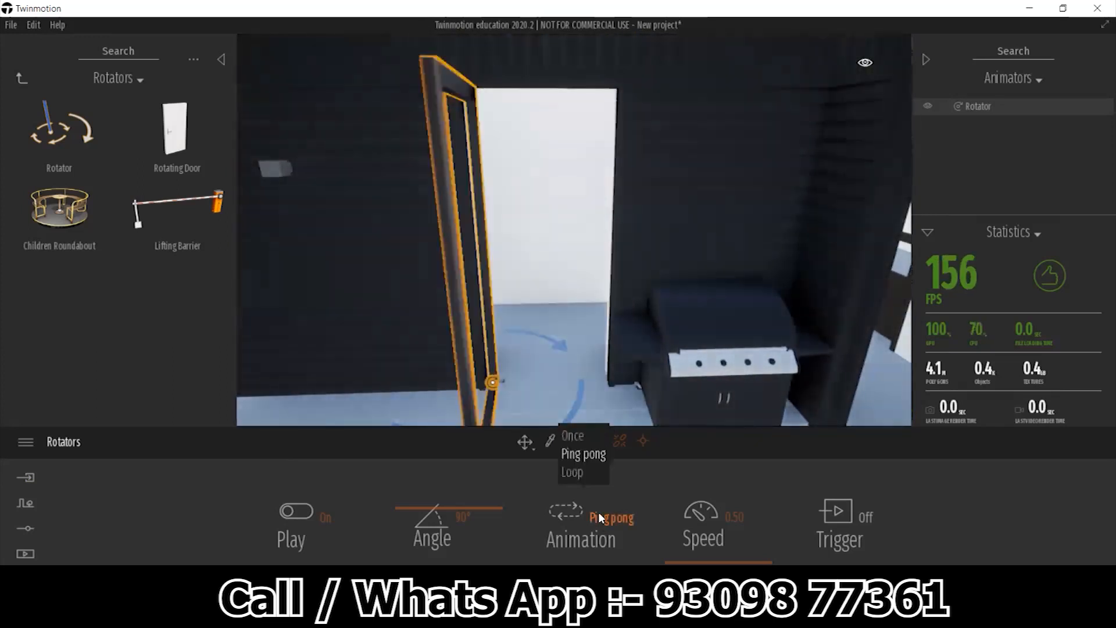
left_click(574, 435)
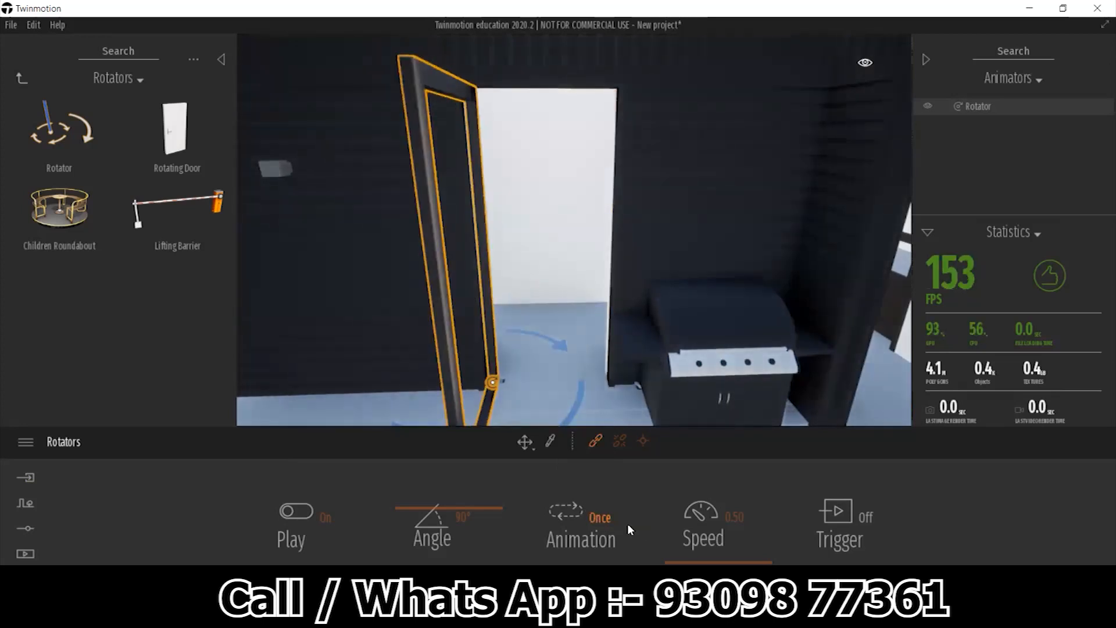
- Turn on the Rotator's trigger
scroll(633, 366, "down", 5)
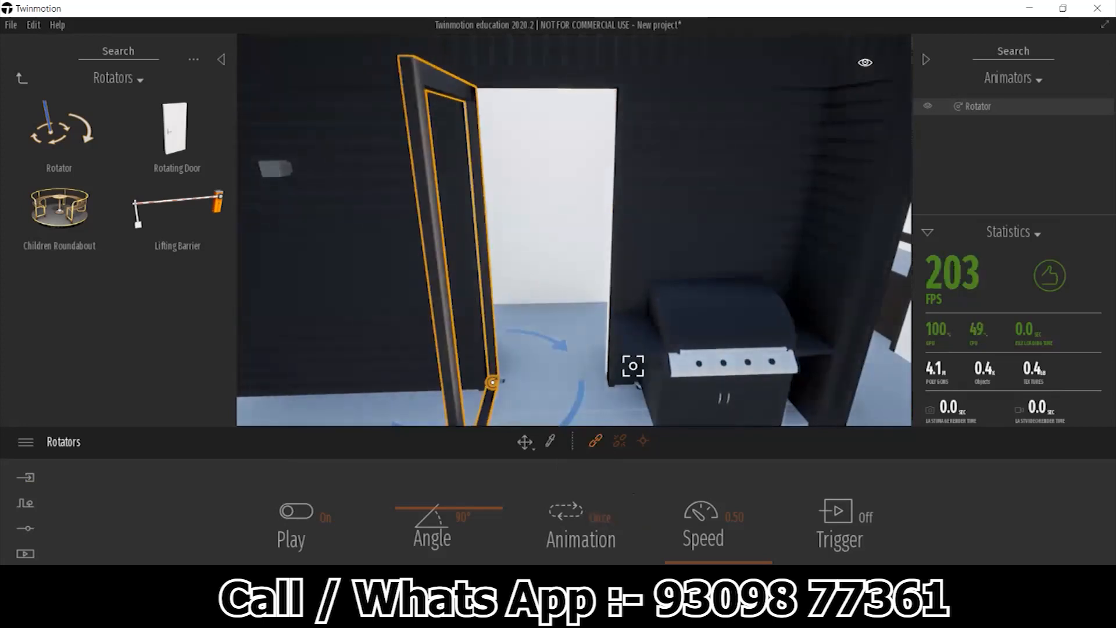
middle_click_drag(576, 362, 571, 356, "shift")
scroll(571, 356, "down", 4)
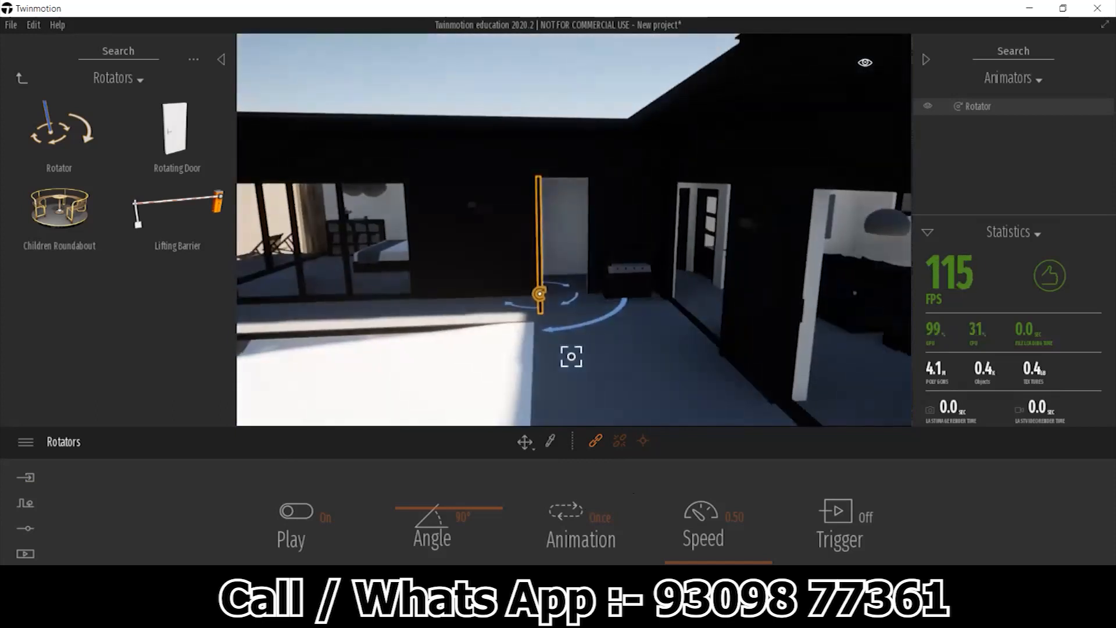
scroll(572, 357, "up", 8)
scroll(571, 356, "down", 4)
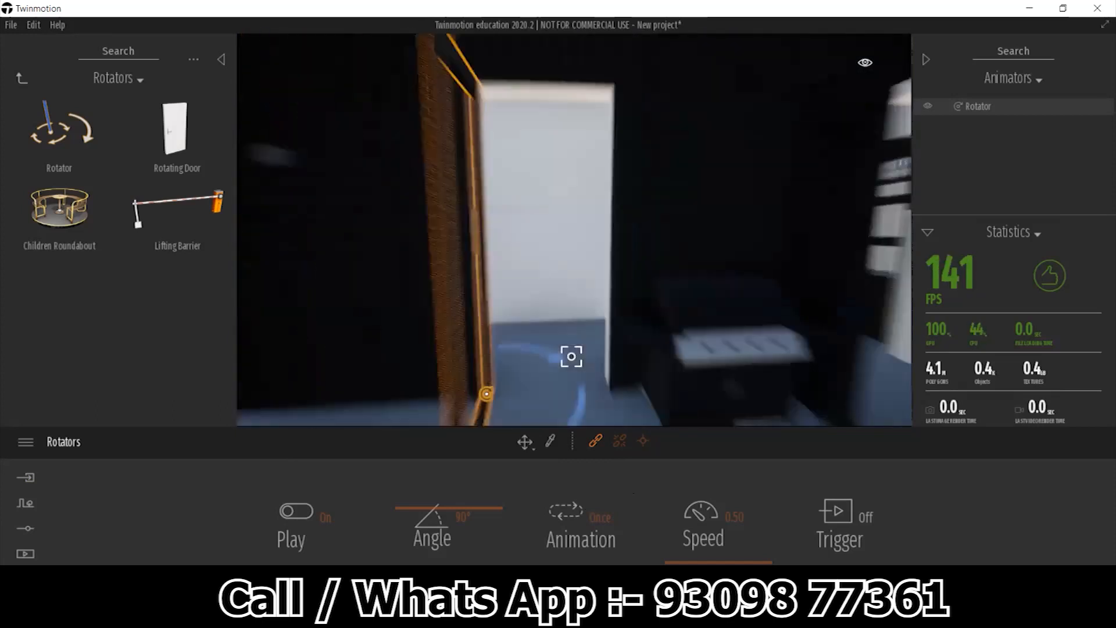
scroll(571, 356, "down", 5)
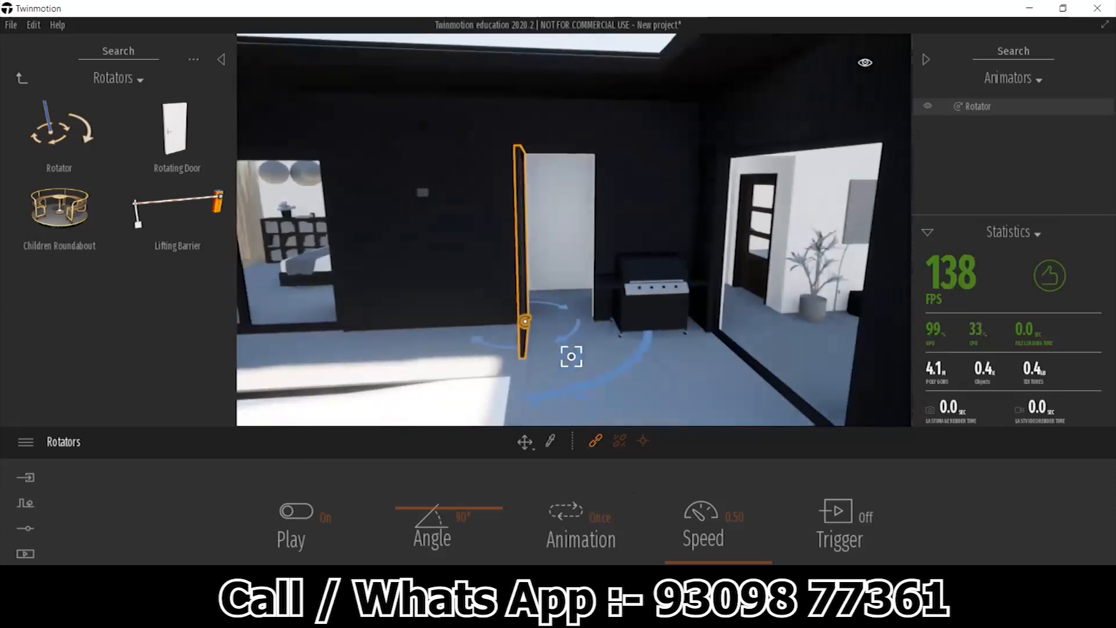
left_click(866, 523)
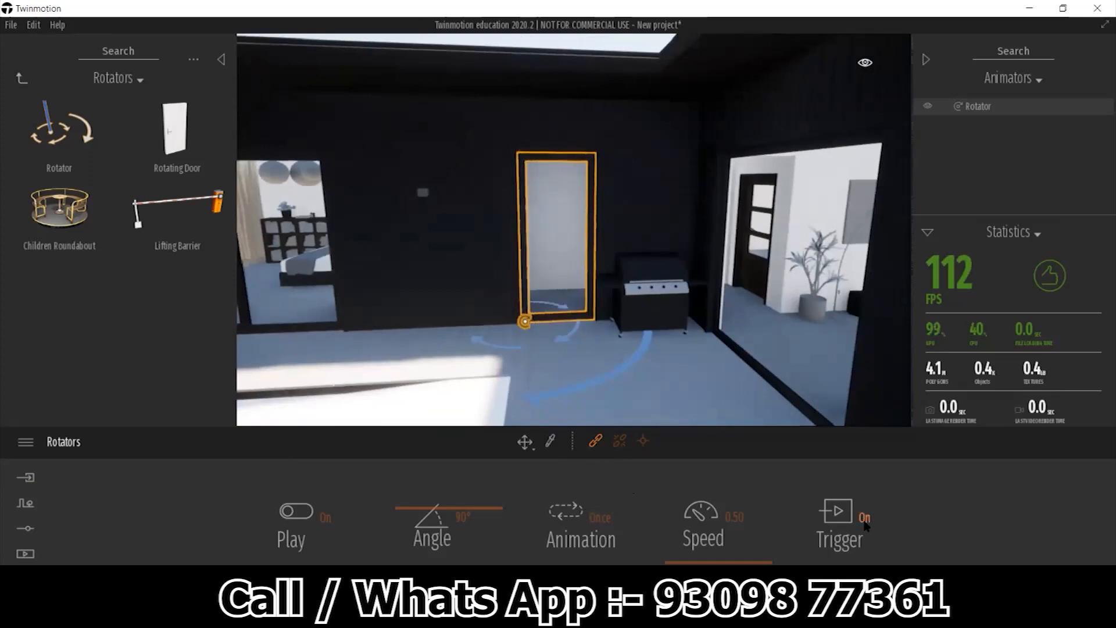
- Approach the linked glass door and back away from it to test its triggered opening and closing
scroll(519, 327, "up", 4)
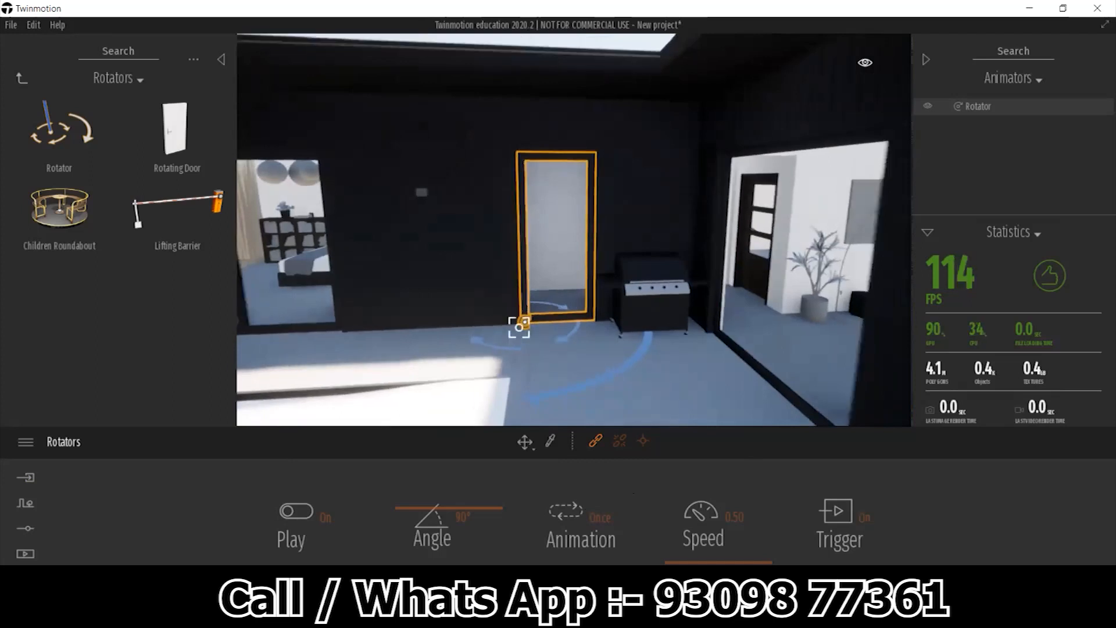
scroll(519, 327, "up", 2)
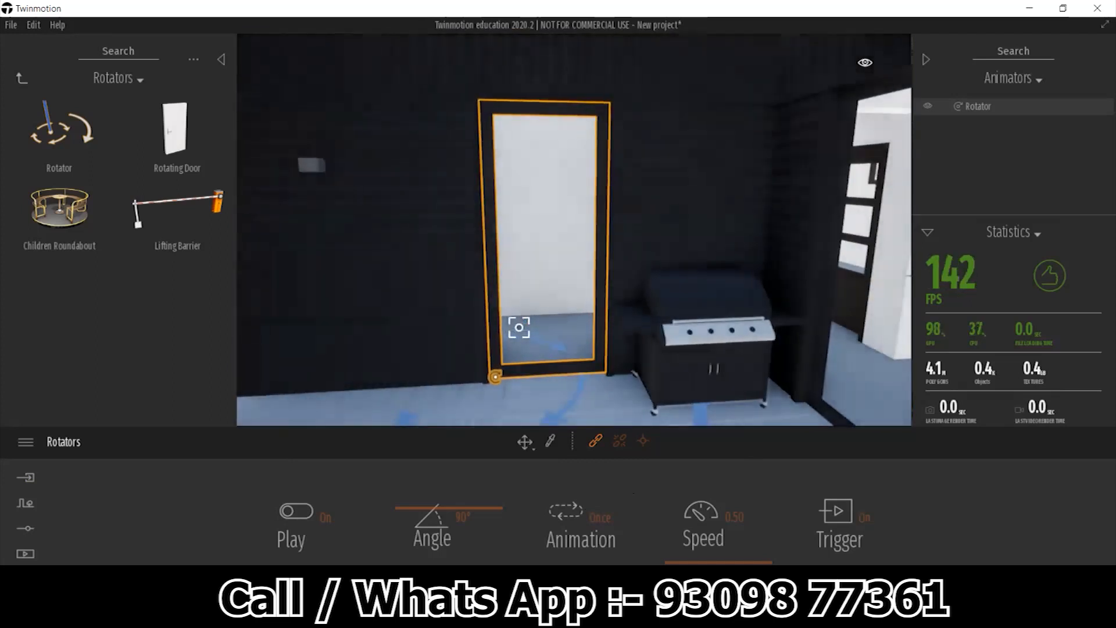
scroll(519, 327, "up", 2)
scroll(519, 327, "down", 2)
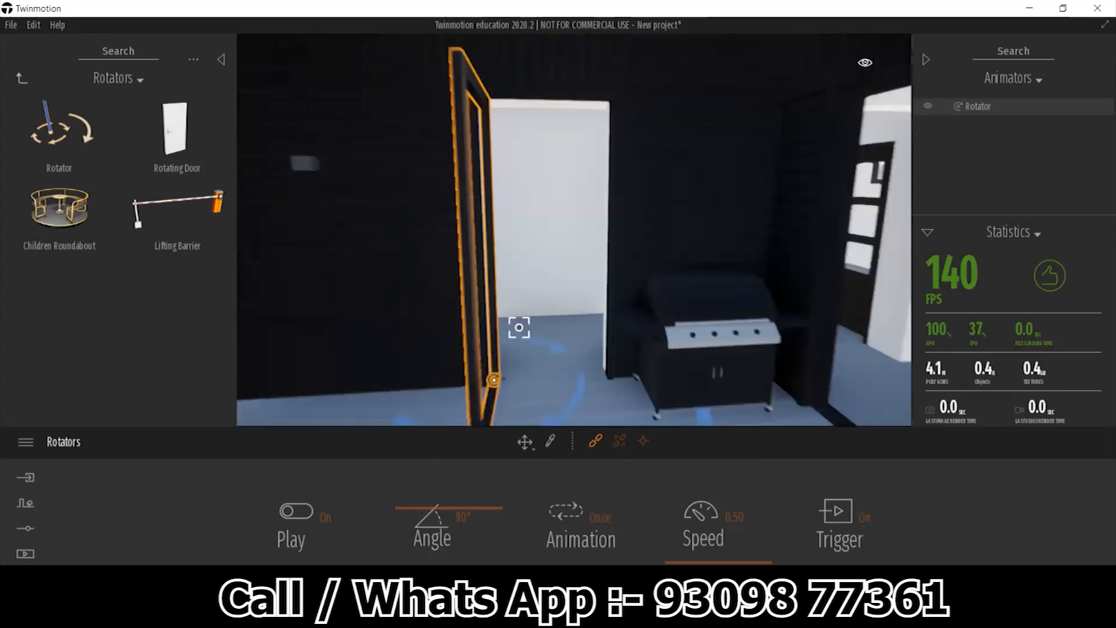
scroll(519, 327, "down", 3)
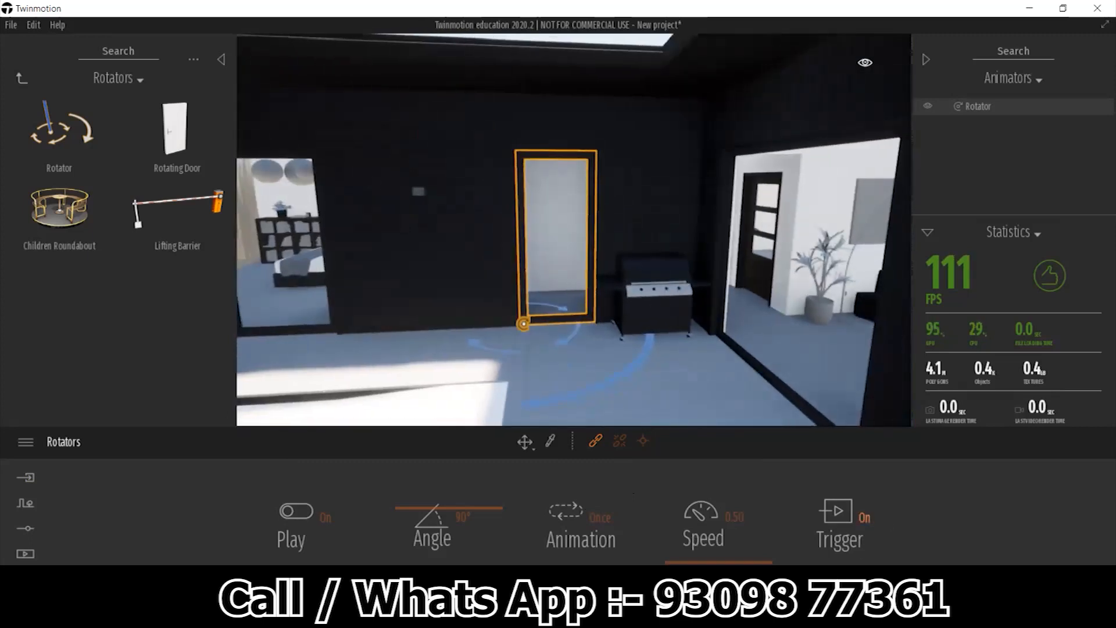
- Check the trigger types that activate the glass door's Rotator and set its trigger zone to 2.1 m
left_click(839, 526)
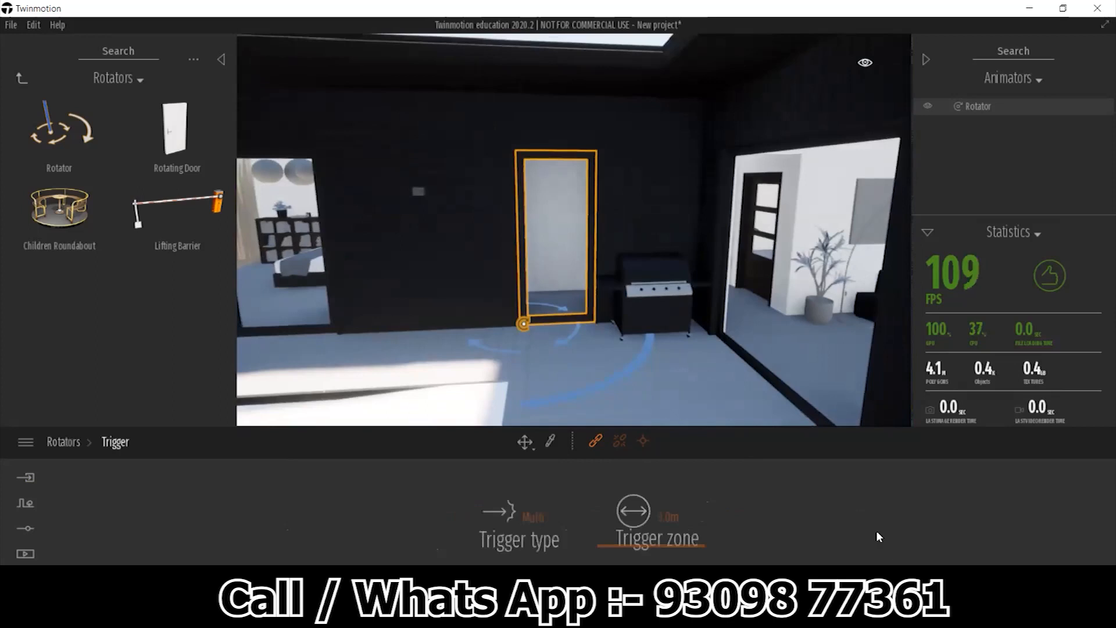
left_click(531, 519)
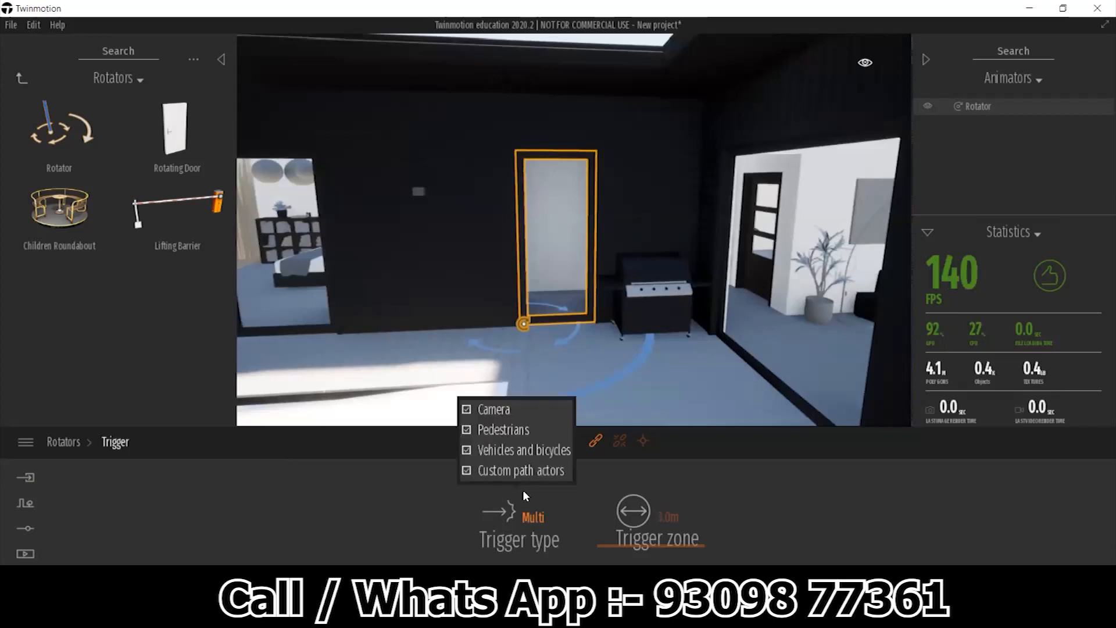
left_click(532, 518)
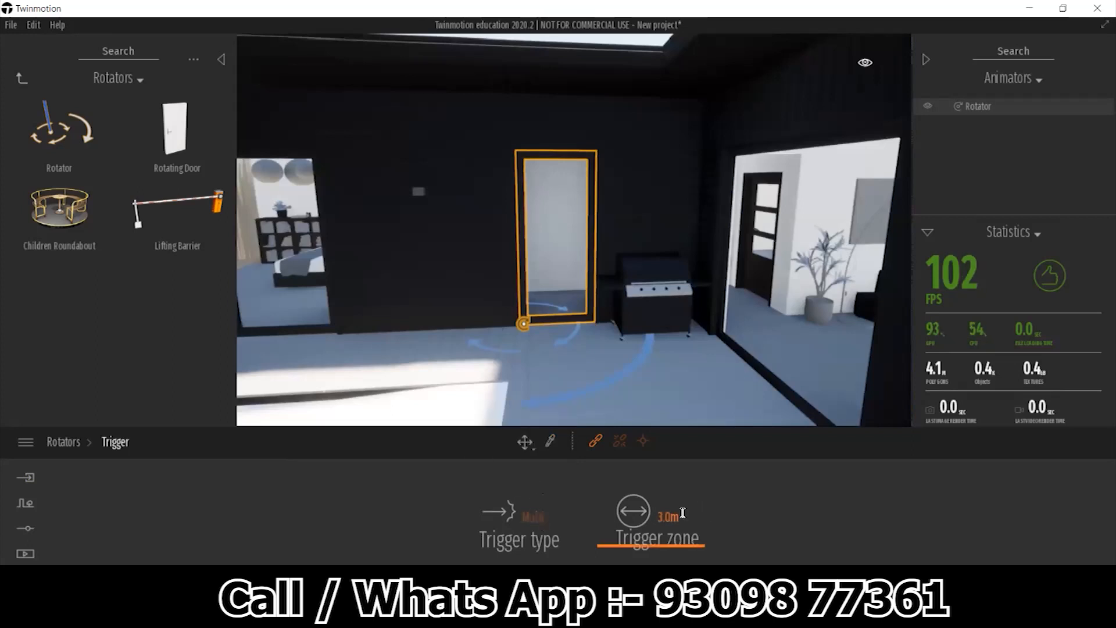
middle_click_drag(517, 362, 553, 360, "shift")
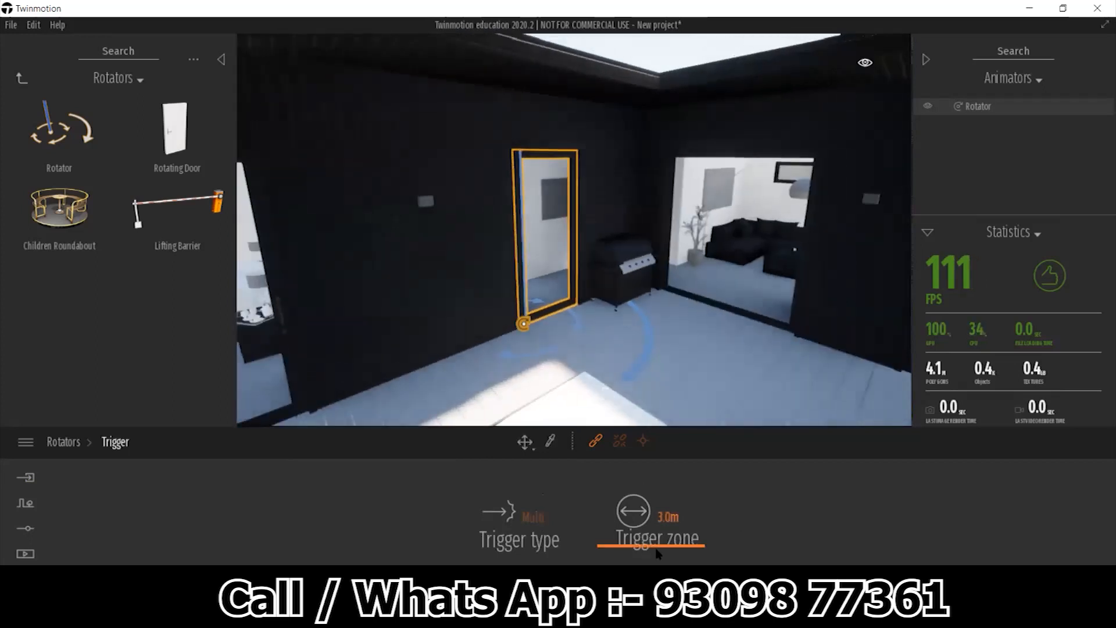
left_click_drag(654, 545, 655, 543)
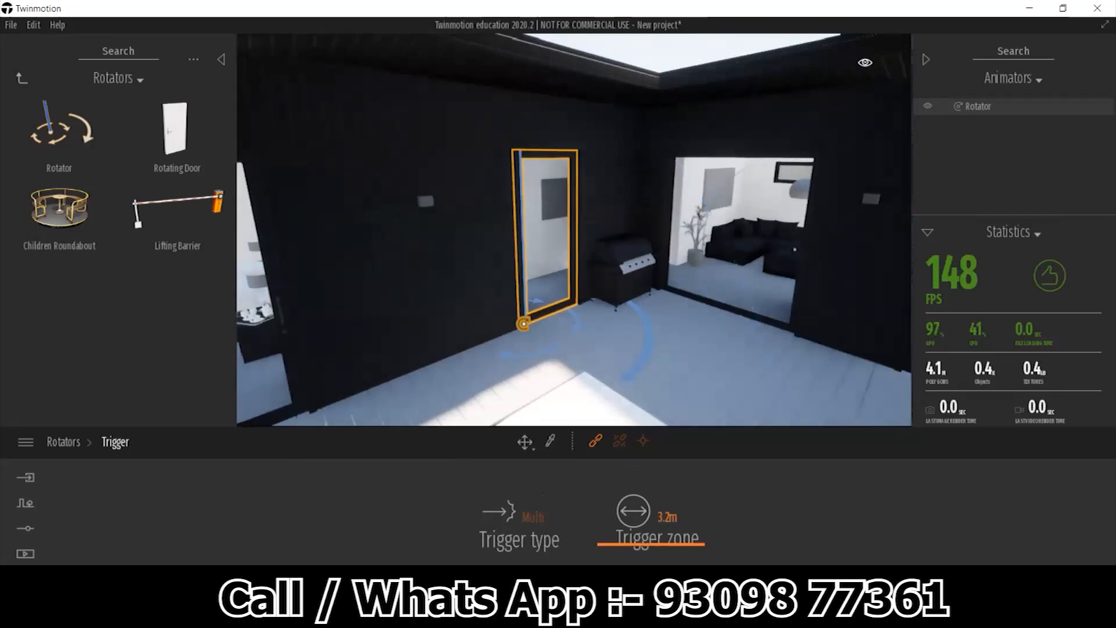
scroll(651, 379, "down", 4)
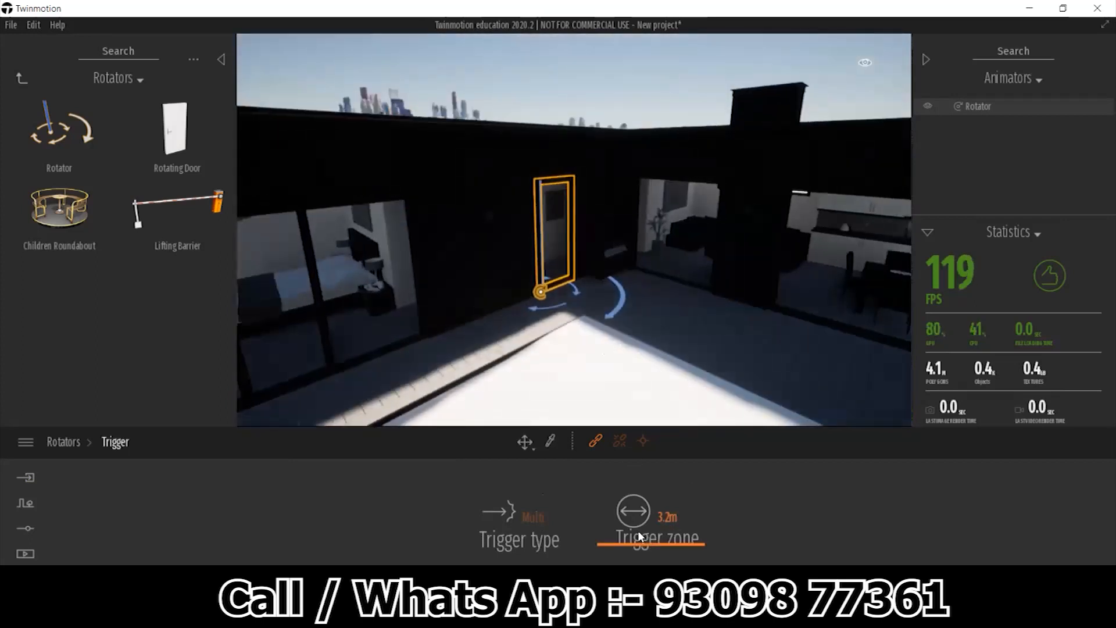
left_click_drag(626, 544, 623, 556)
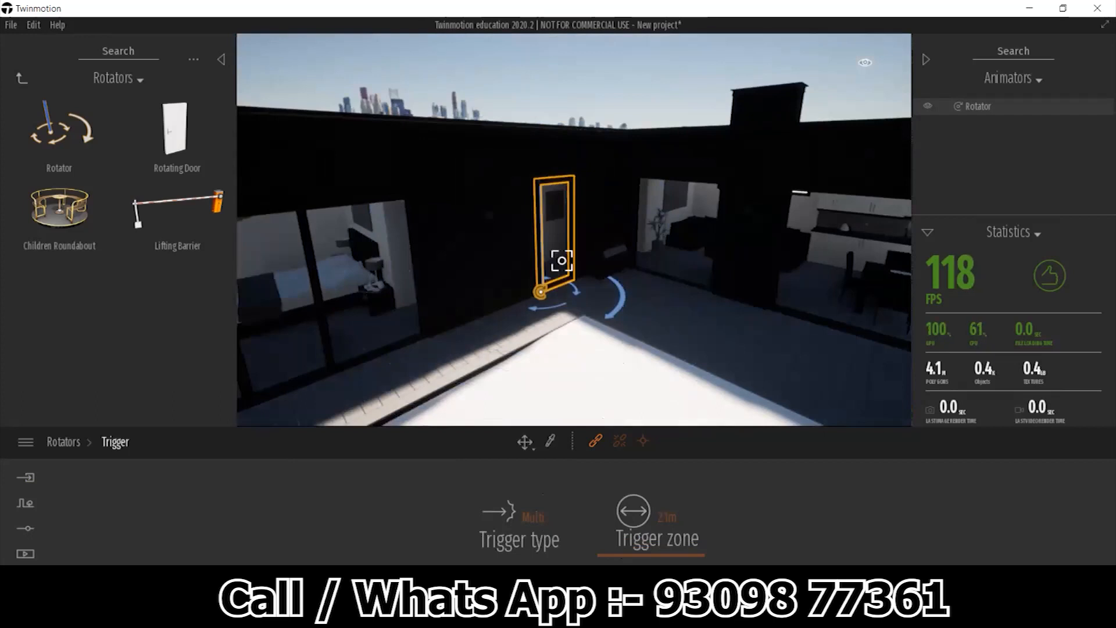
left_click(21, 76)
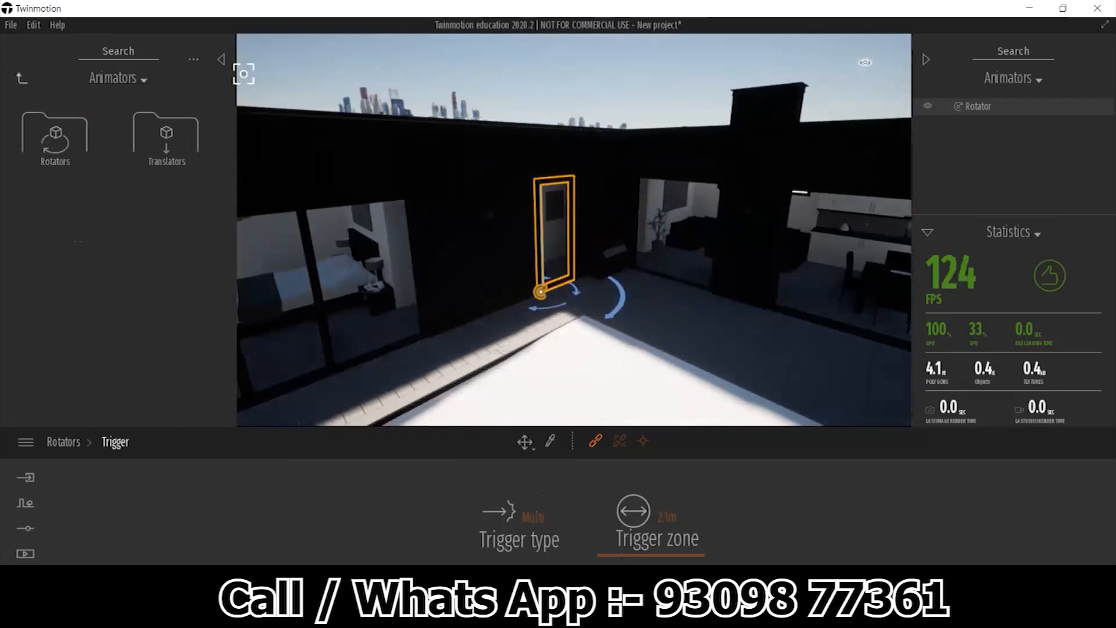
left_click(20, 79)
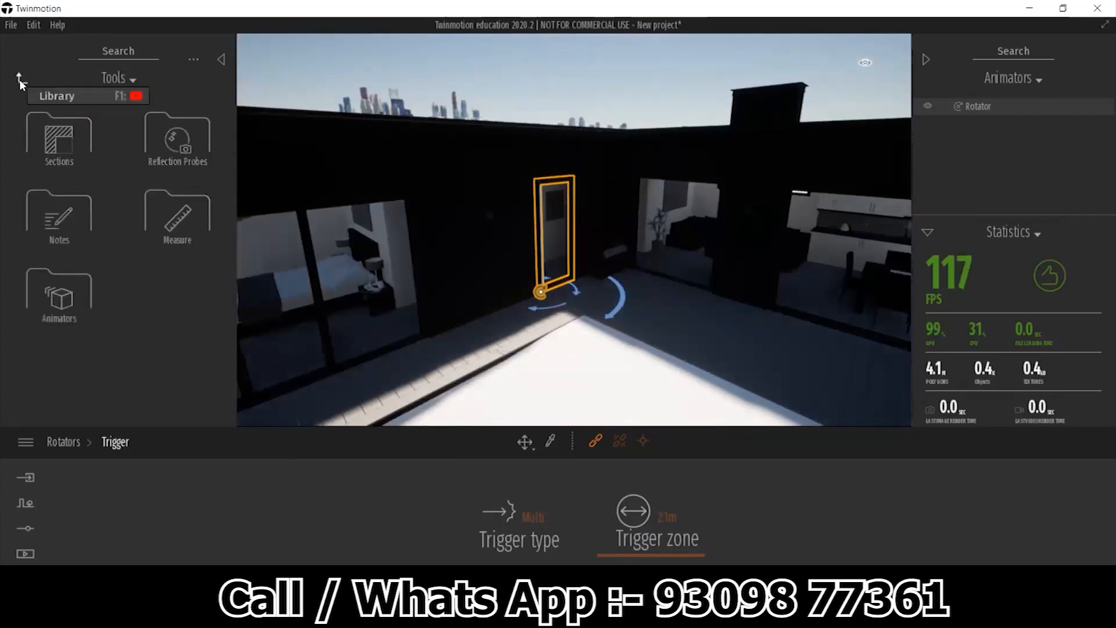
left_click(20, 79)
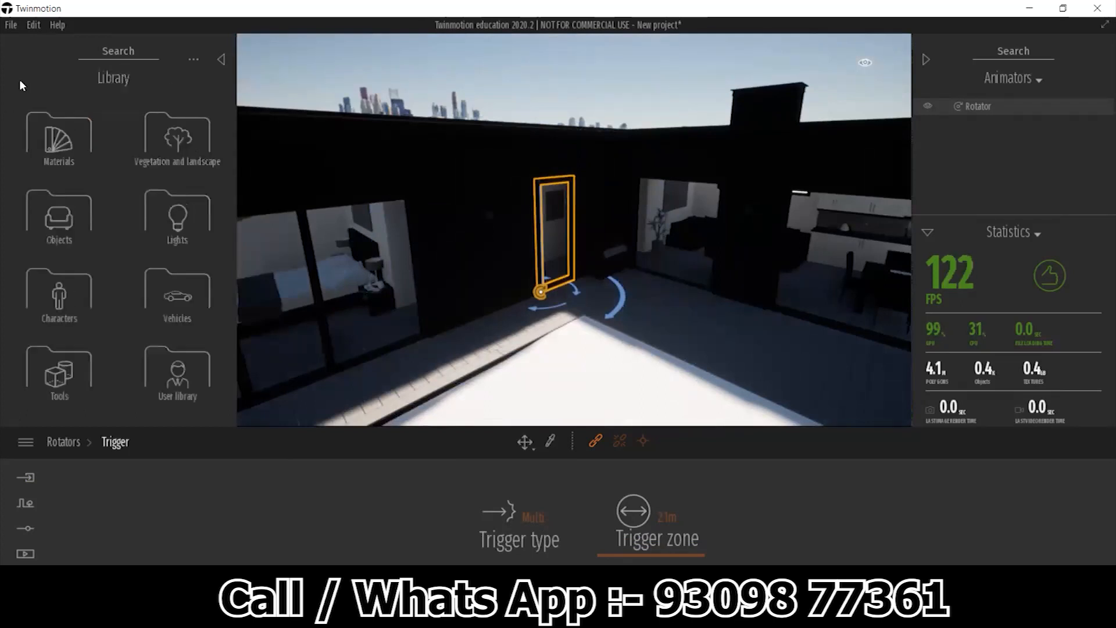
left_click(58, 305)
left_click(61, 139)
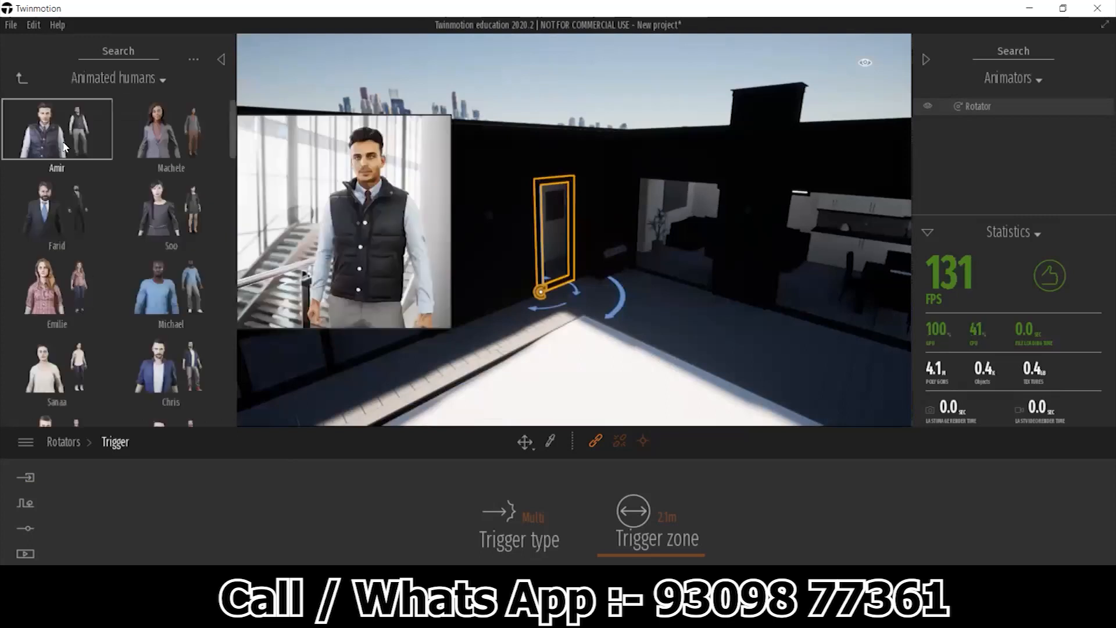
scroll(139, 337, "down", 2)
left_click(164, 289)
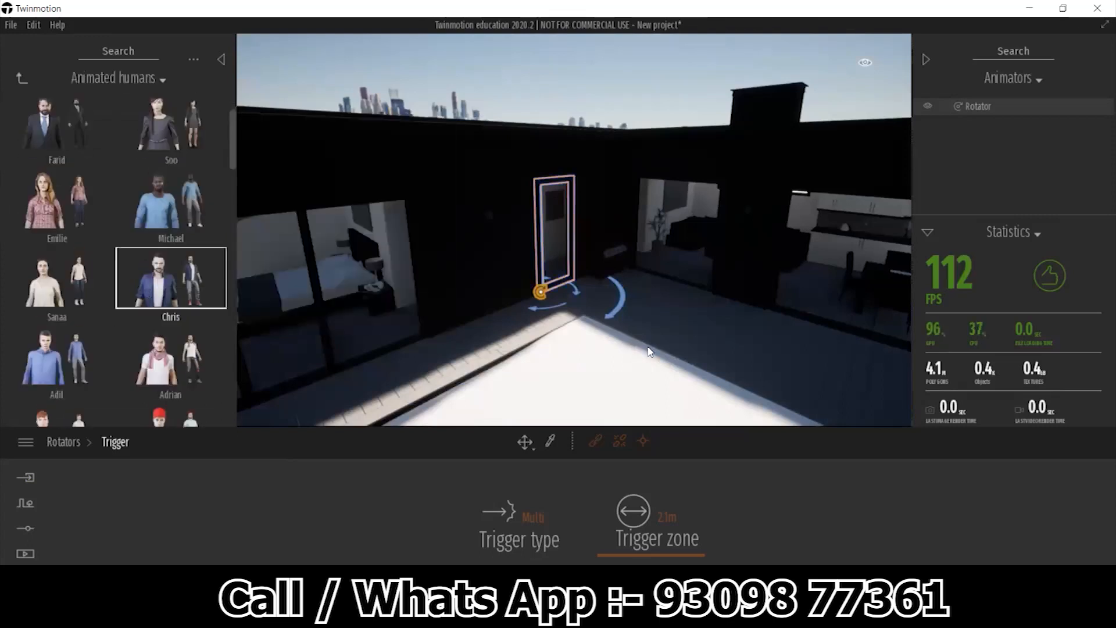
left_click(20, 79)
left_click(20, 80)
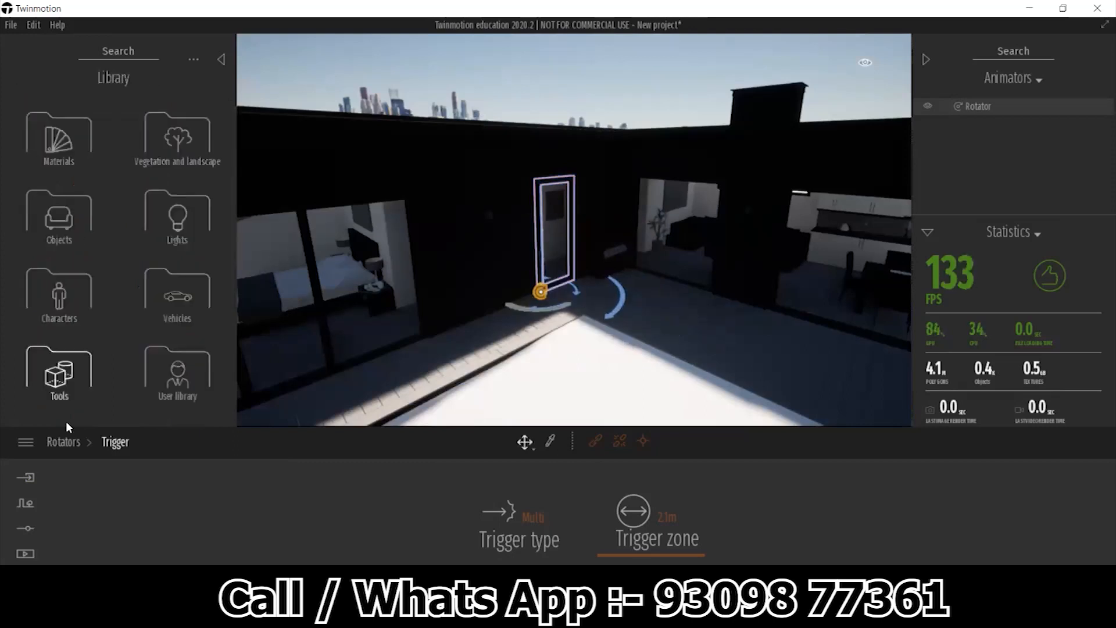
- Draw a character path from the courtyard through the hinged glass door and into the hallway inside
left_click(28, 505)
left_click(382, 520)
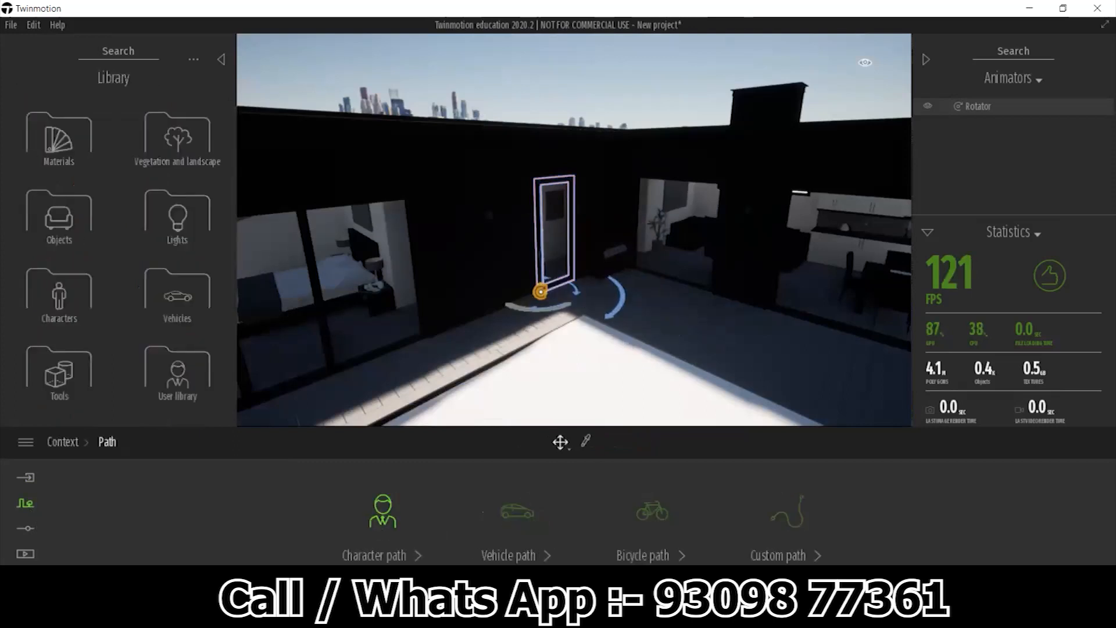
left_click(382, 511)
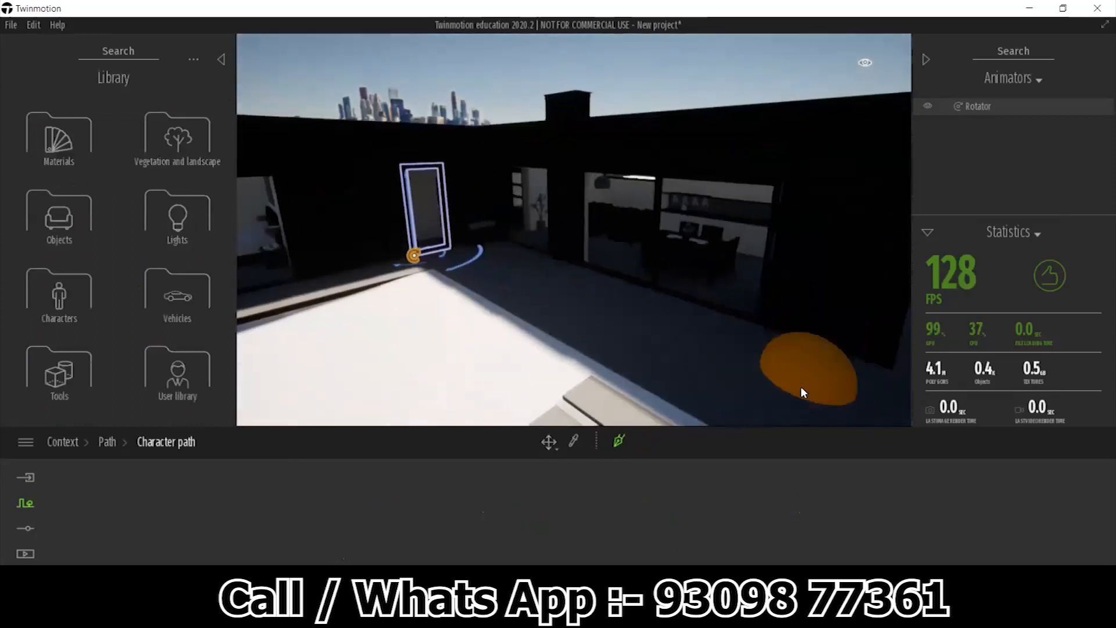
left_click(773, 395)
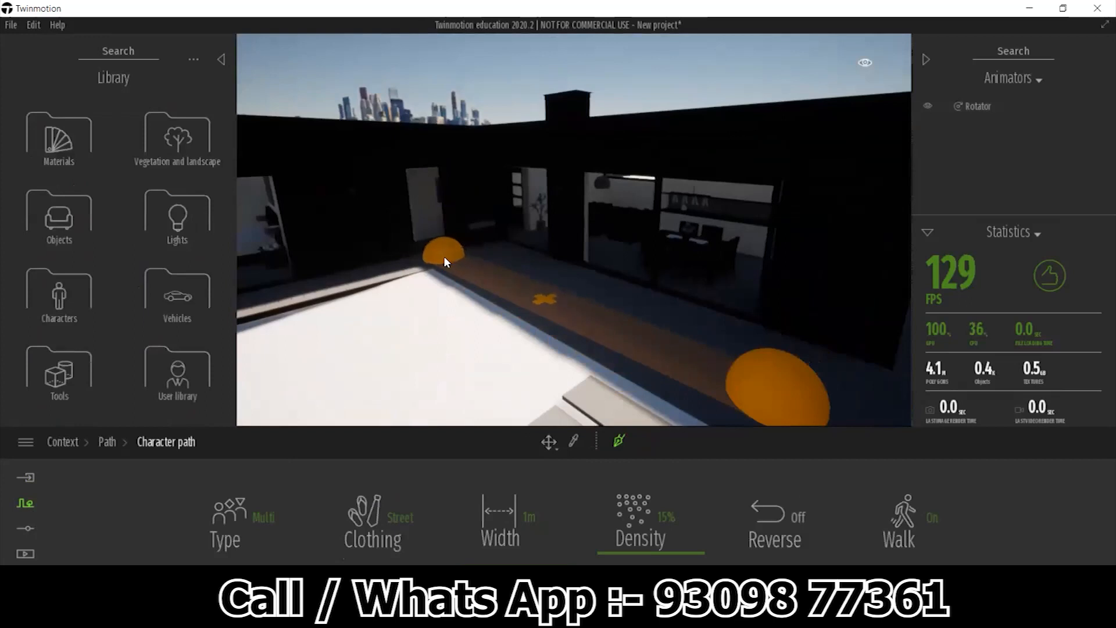
left_click(444, 256)
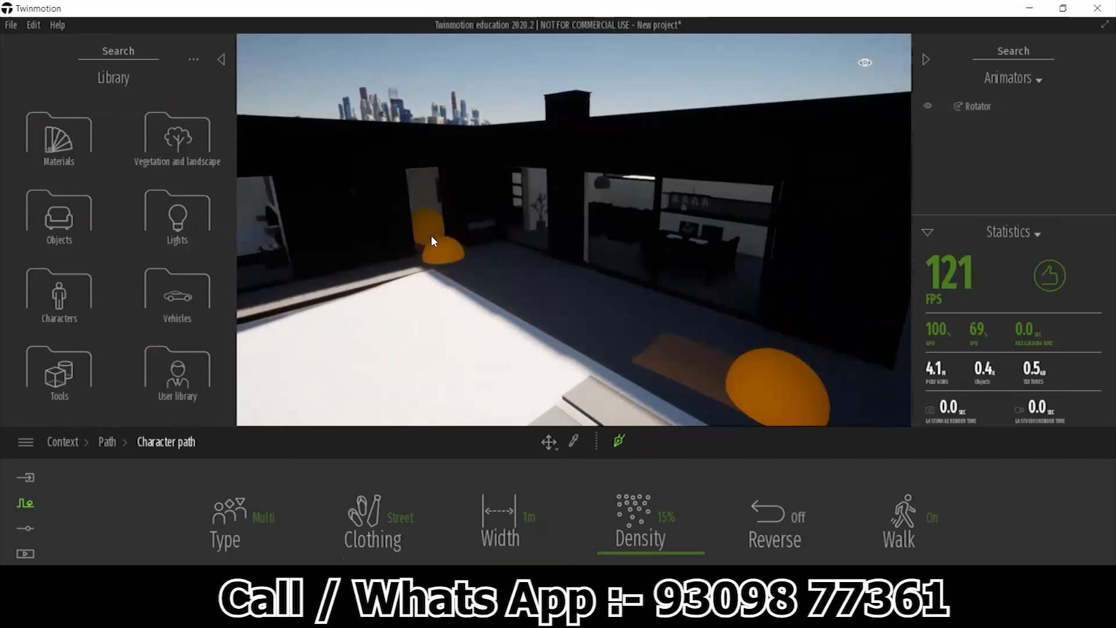
key("Up")
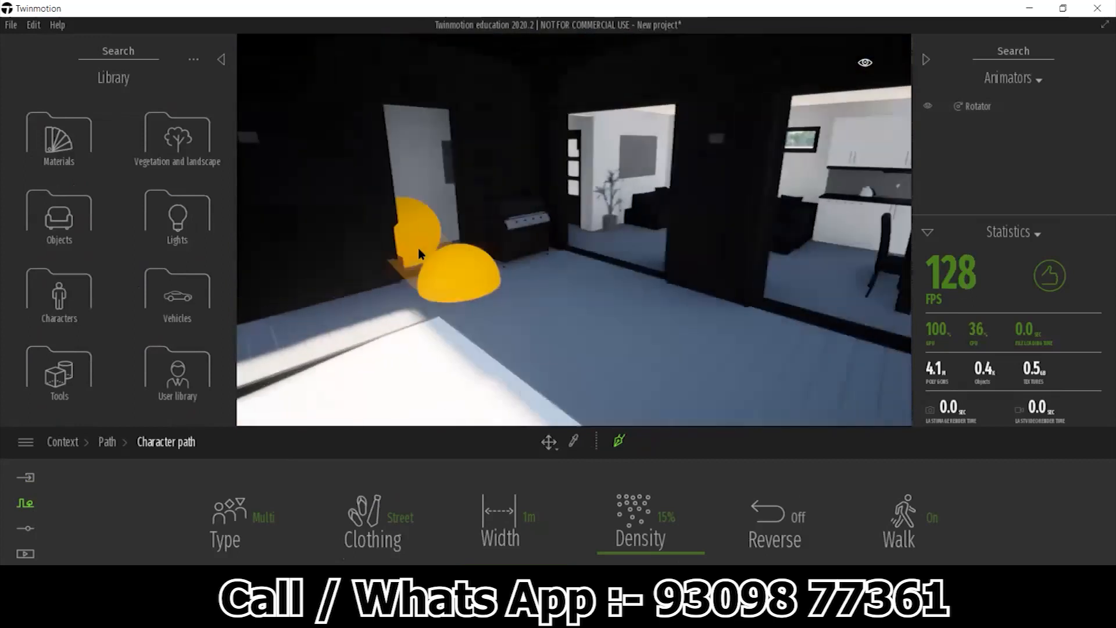
key("Up")
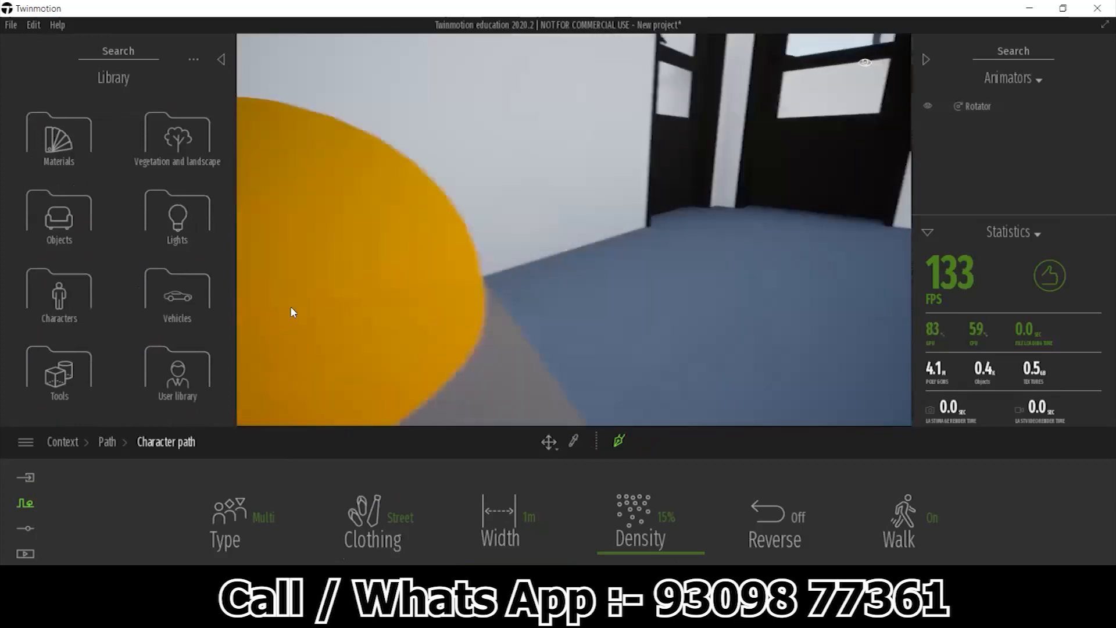
left_click(471, 353)
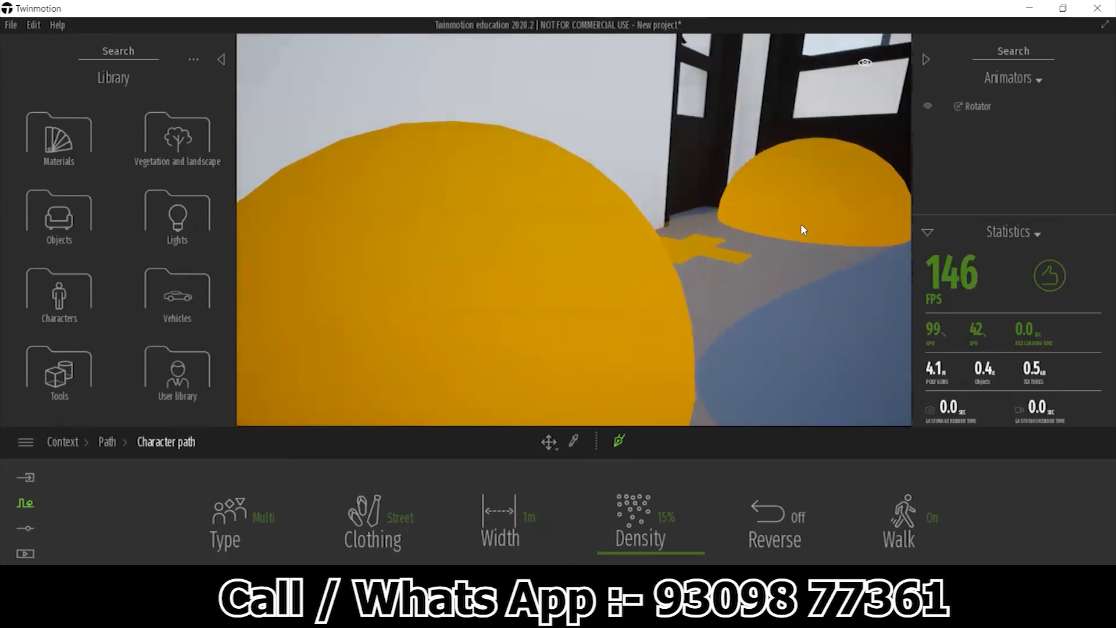
left_click(801, 229)
right_click(780, 237)
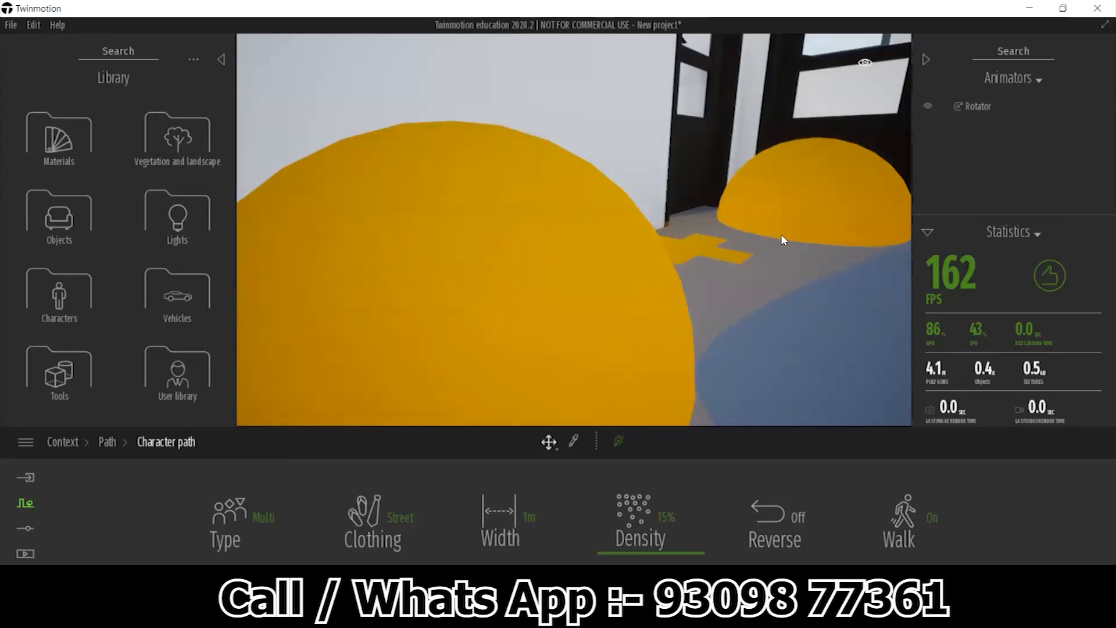
- Turn off the trigger of the Rotator linked to the glass door
scroll(763, 286, "down", 6)
middle_click_drag(646, 322, 451, 306, "shift")
scroll(525, 264, "up", 5)
left_click(451, 307)
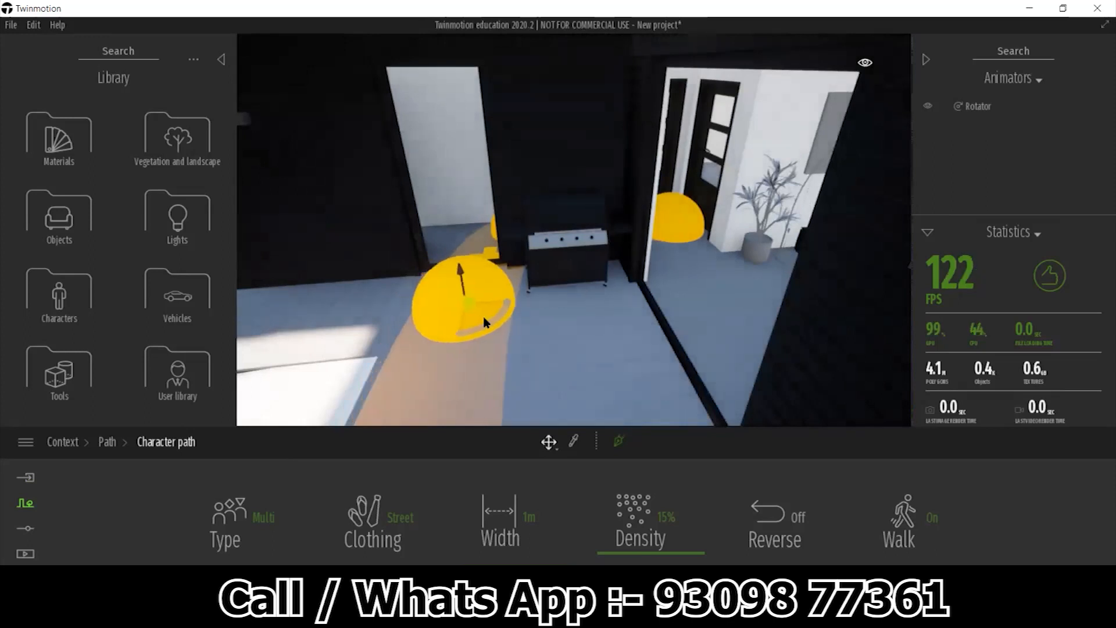
middle_click_drag(476, 322, 459, 286, "shift")
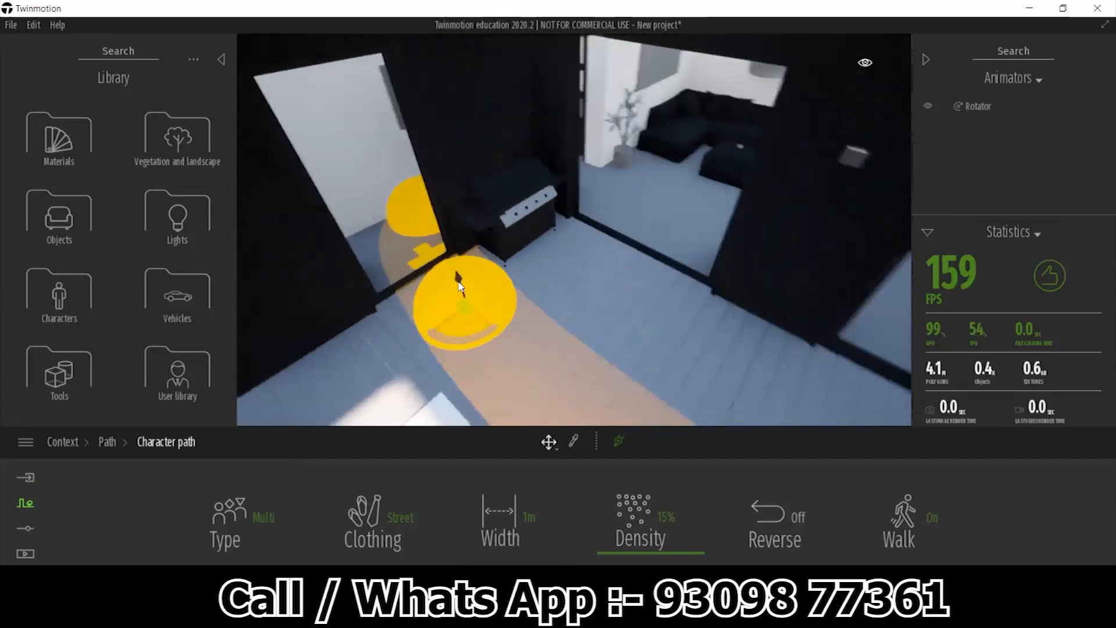
left_click(411, 216)
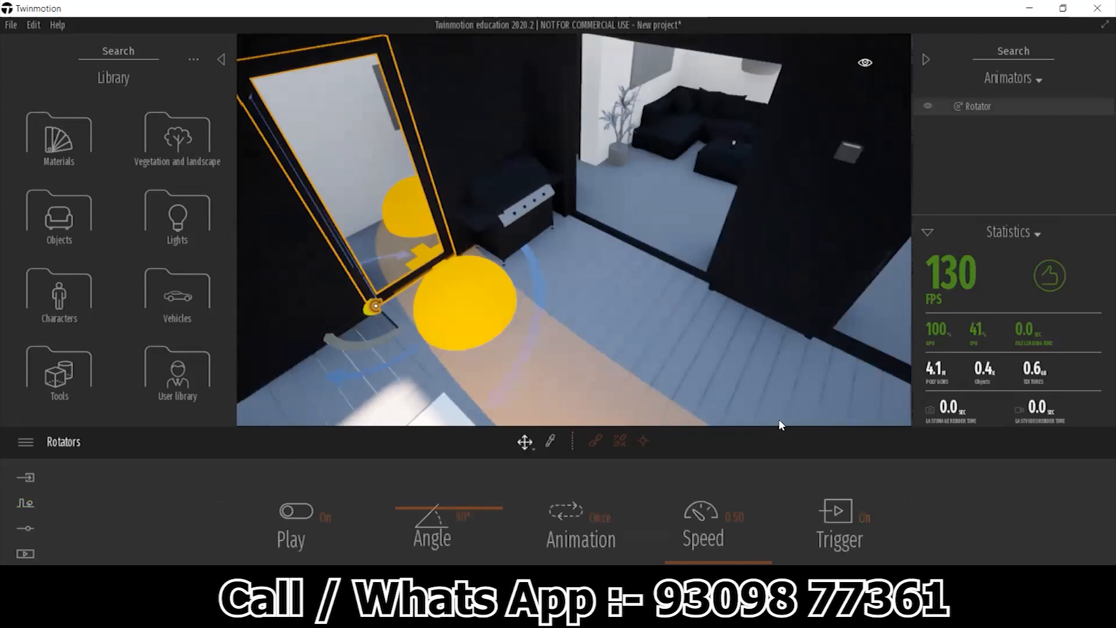
left_click(864, 517)
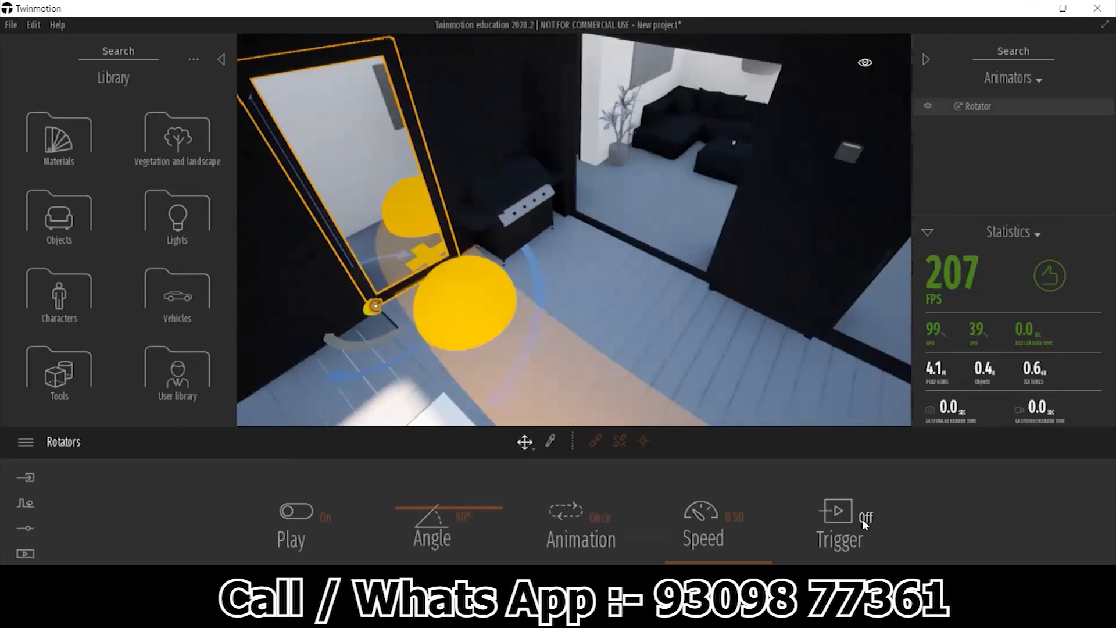
- Reposition the character path's points just inside the glass door and along the hallway so the path passes through the doorway
left_click(416, 220)
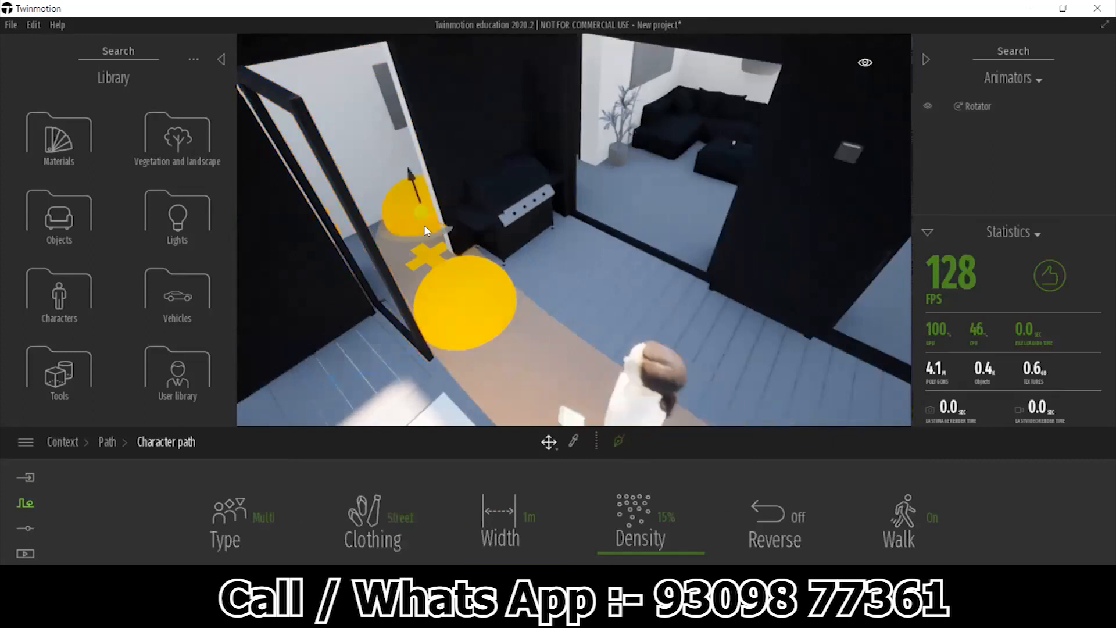
left_click_drag(423, 231, 395, 245)
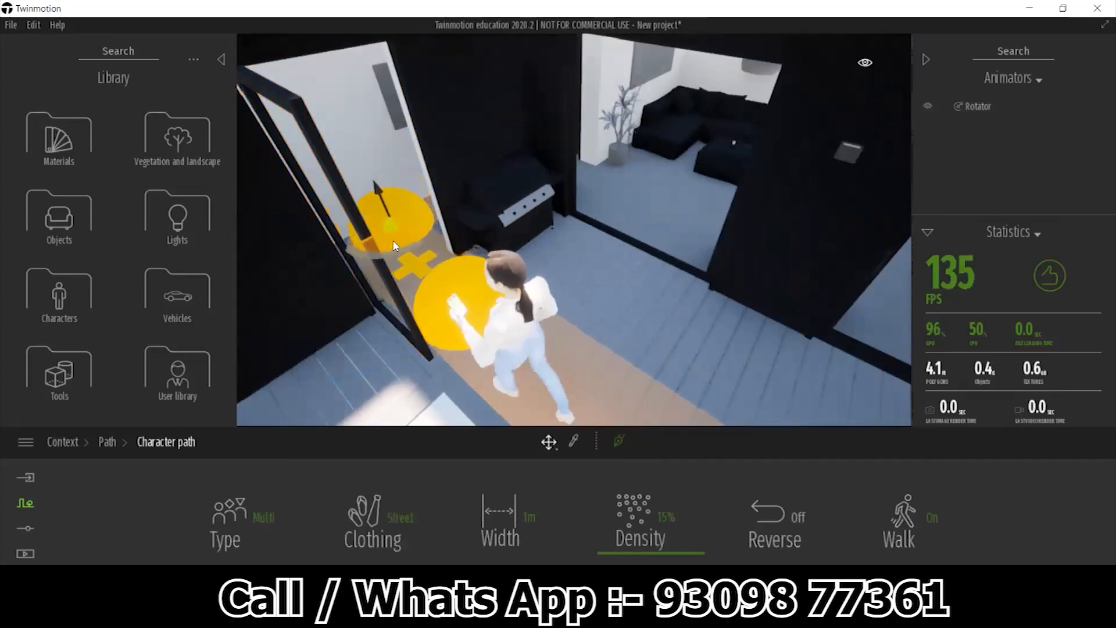
mouse_move(395, 245)
middle_mouse_down("shift")
mouse_move(340, 256)
mouse_move(485, 243)
mouse_move(429, 290)
mouse_move(487, 256)
middle_mouse_up("shift")
scroll(465, 274, "up", 3)
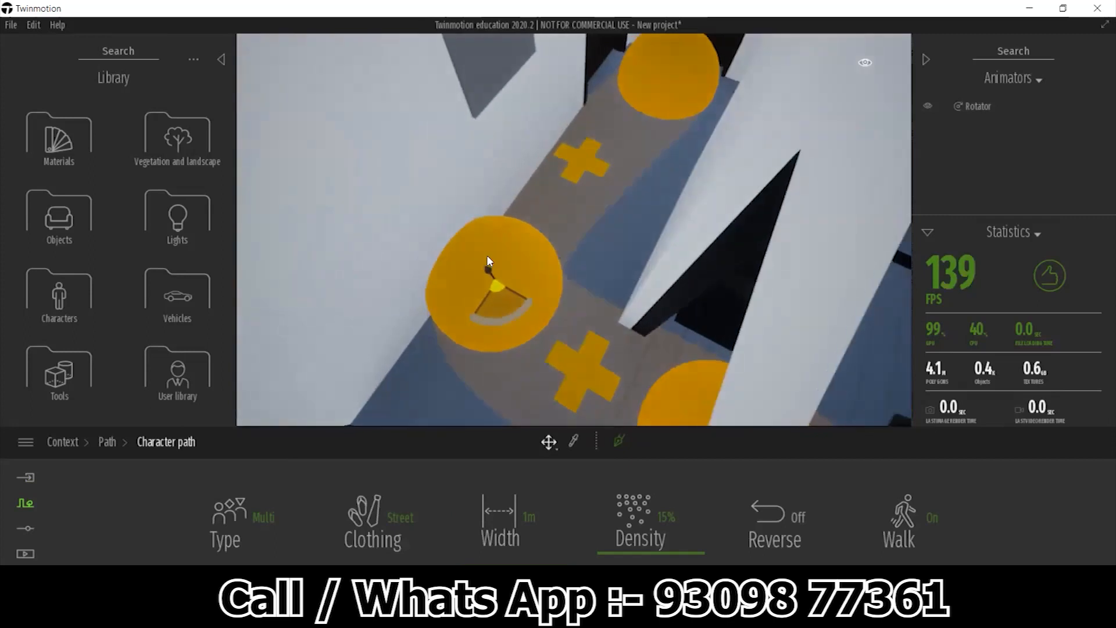
left_click(662, 78)
mouse_move(497, 292)
left_mouse_down()
mouse_move(501, 284)
mouse_move(501, 345)
left_mouse_up()
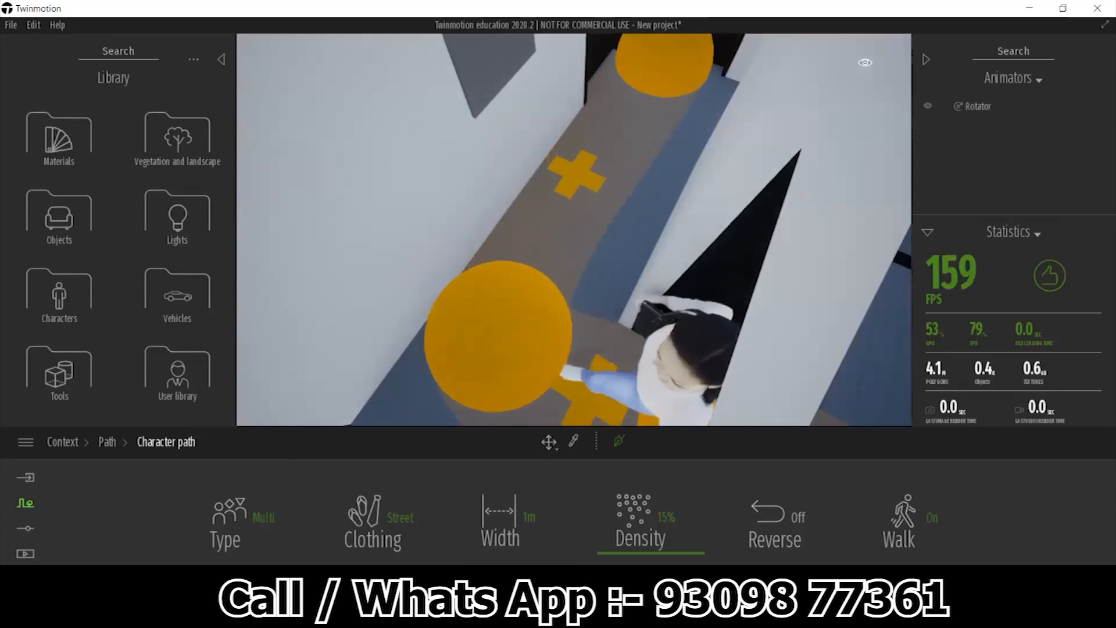
- Turn the Rotator's trigger on again and open its trigger settings
scroll(608, 279, "down", 5)
middle_click_drag(609, 279, 580, 356, "shift")
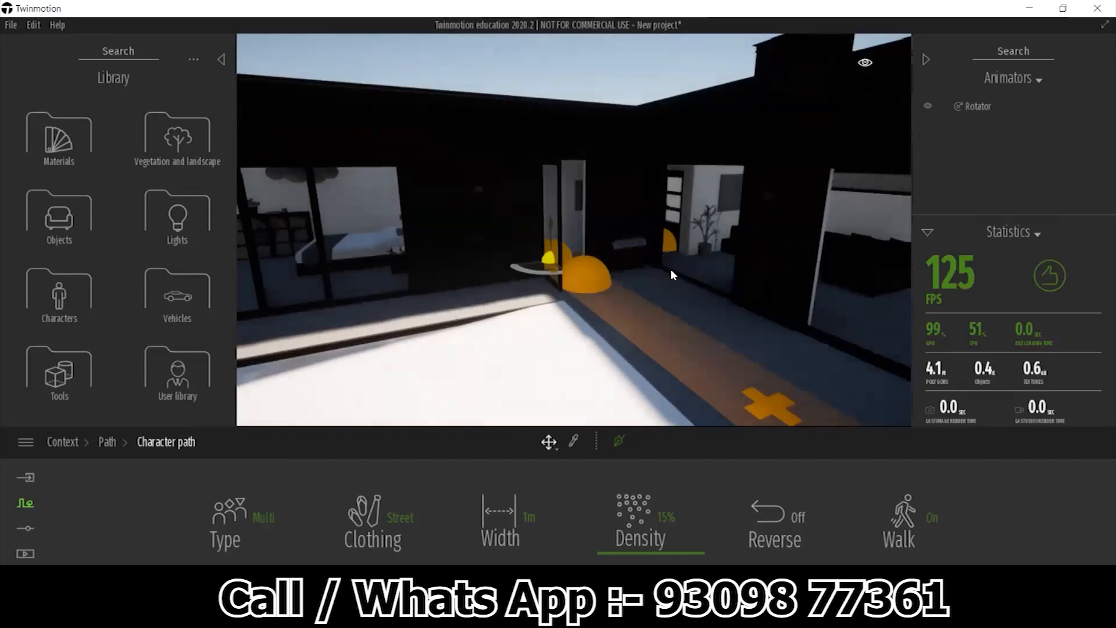
left_click(963, 109)
left_click(867, 511)
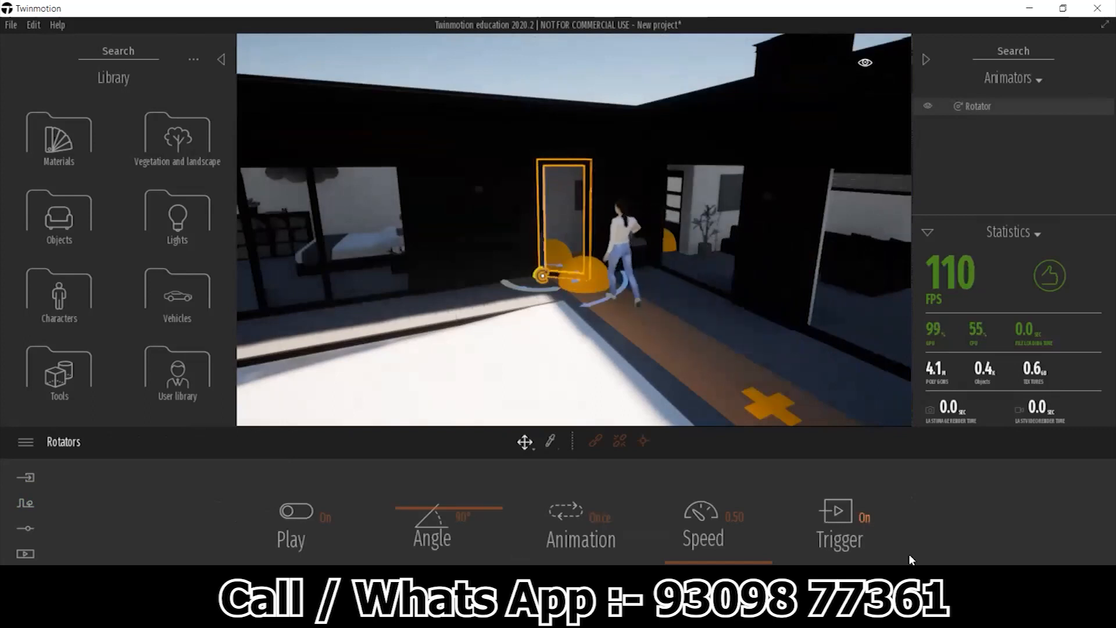
left_click(859, 555)
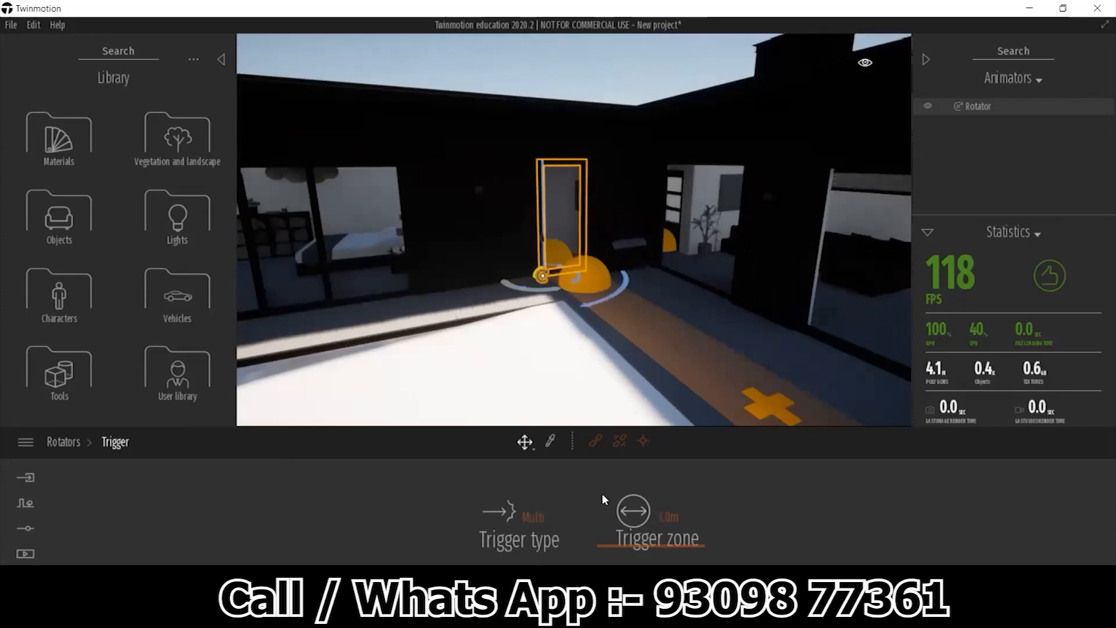
- Select the glass door panel nearest the house corner, in front of the dining table
middle_click_drag(600, 308, 638, 327, "shift")
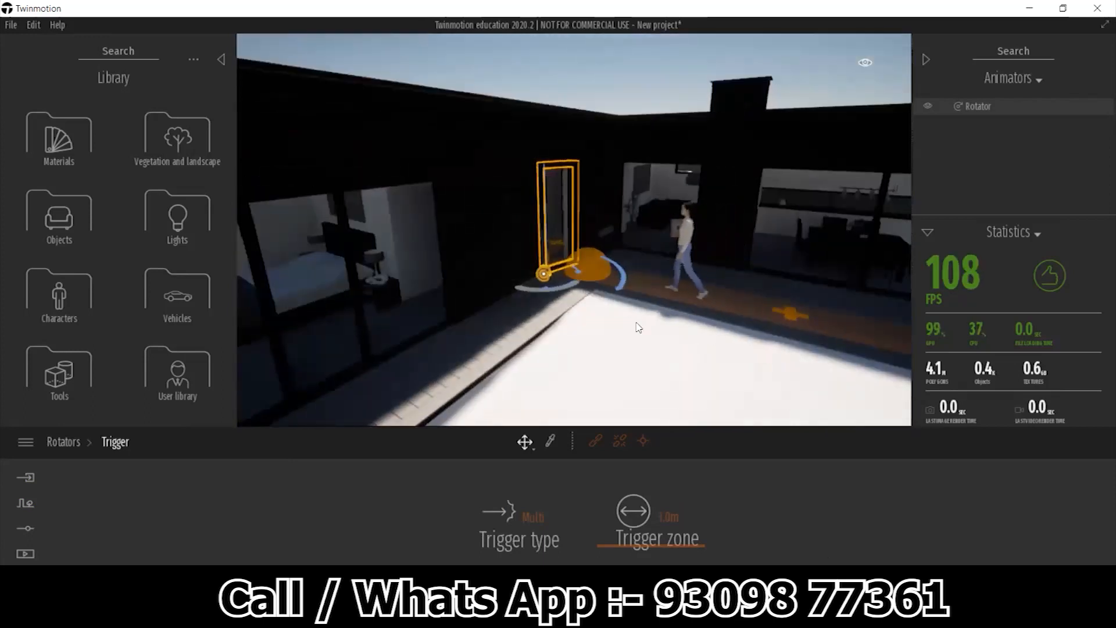
key("d")
key("d")
key("d")
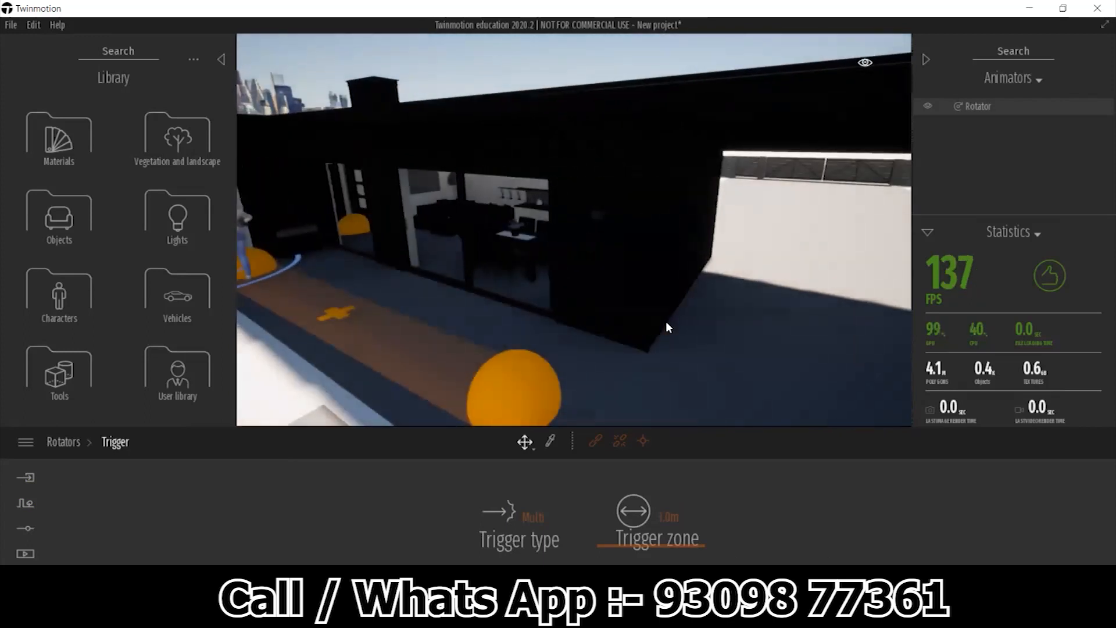
middle_click_drag(560, 339, 597, 296, "shift")
middle_click_drag(424, 299, 467, 271, "shift")
key("w")
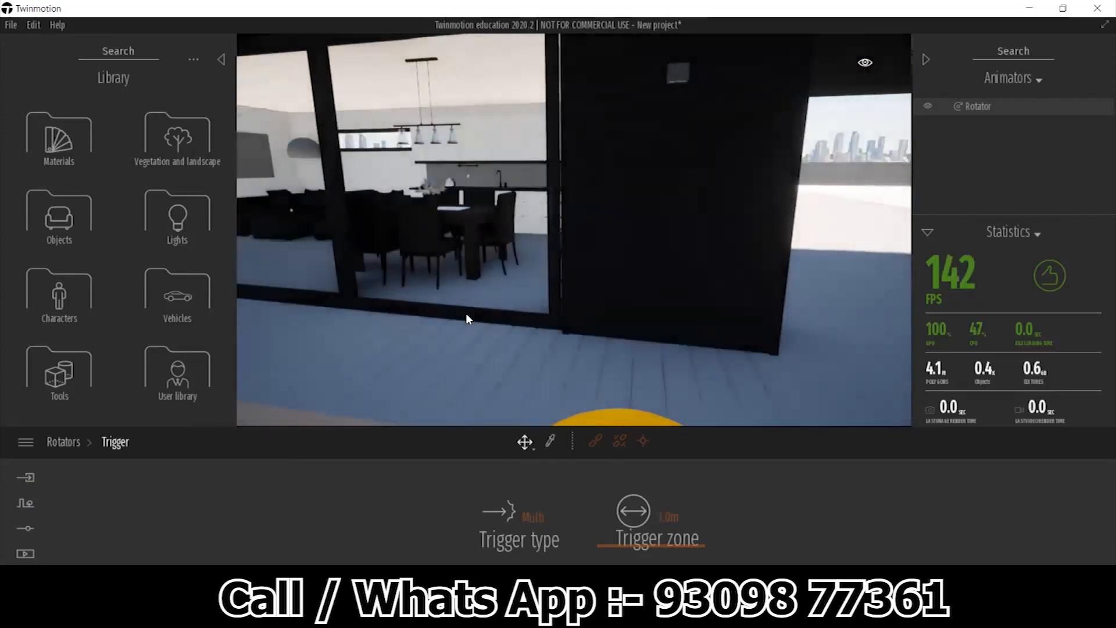
left_click(466, 314)
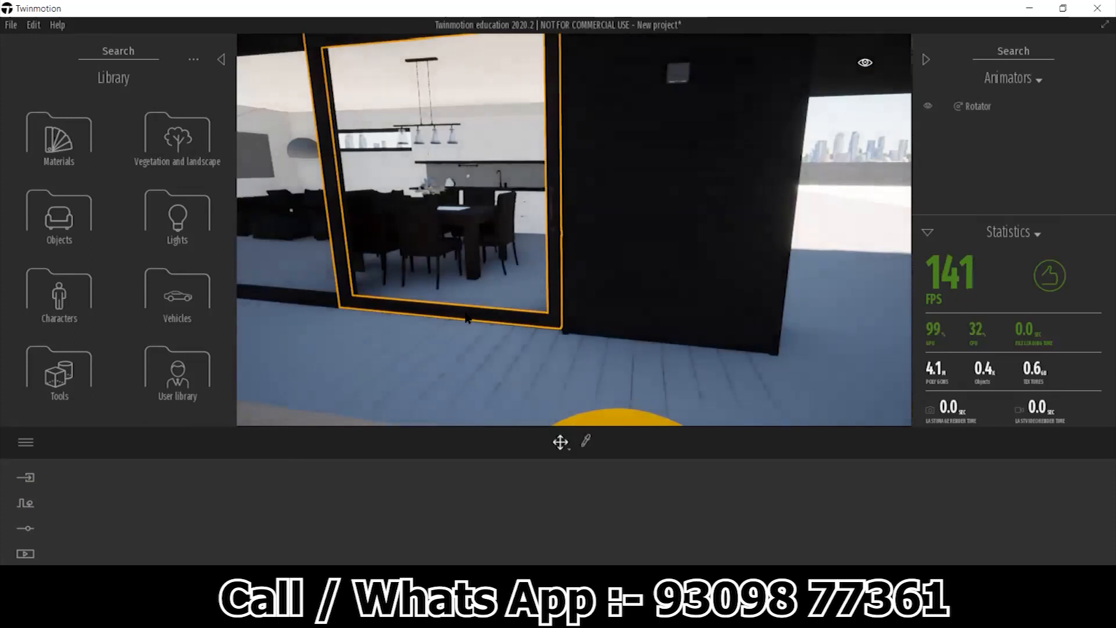
- Open the Translators collection among the library's animator tools
key("a")
middle_click_drag(626, 227, 571, 272)
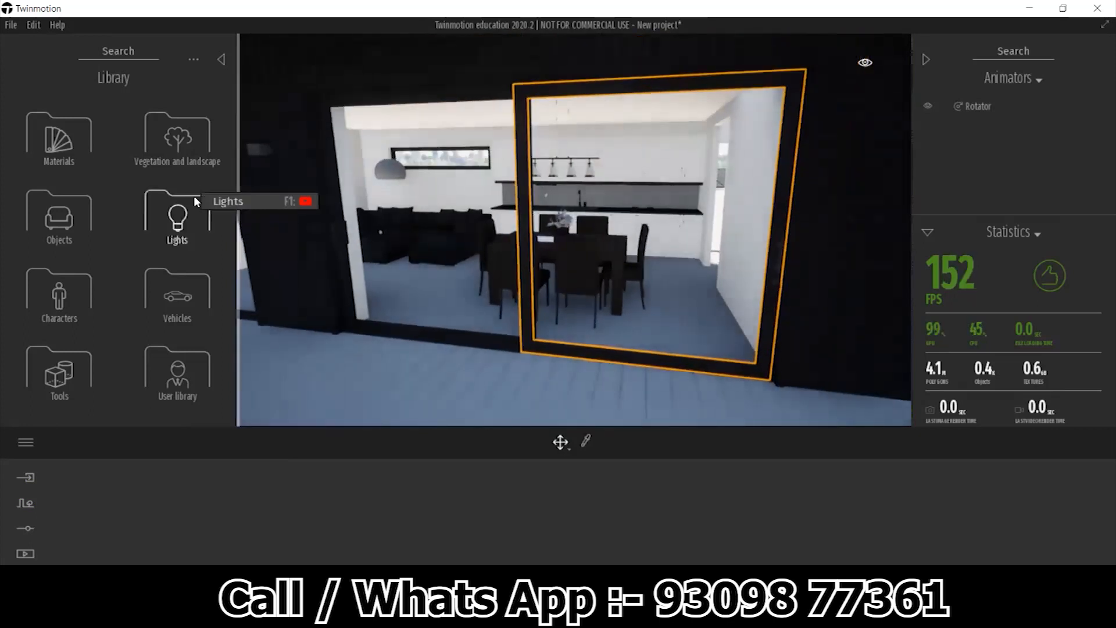
left_click(68, 373)
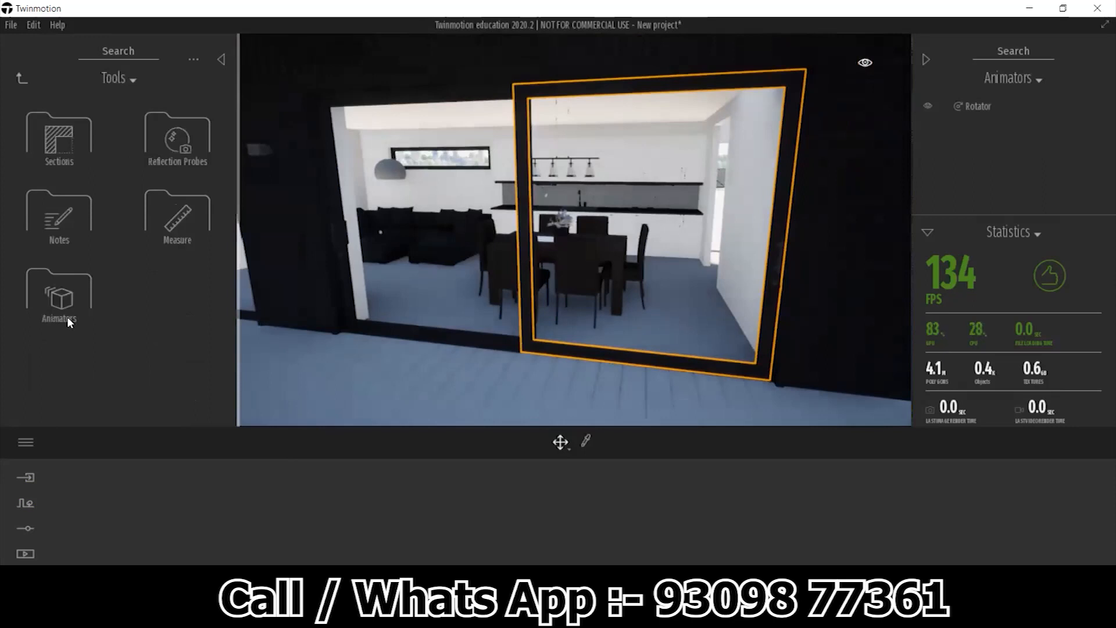
left_click(68, 300)
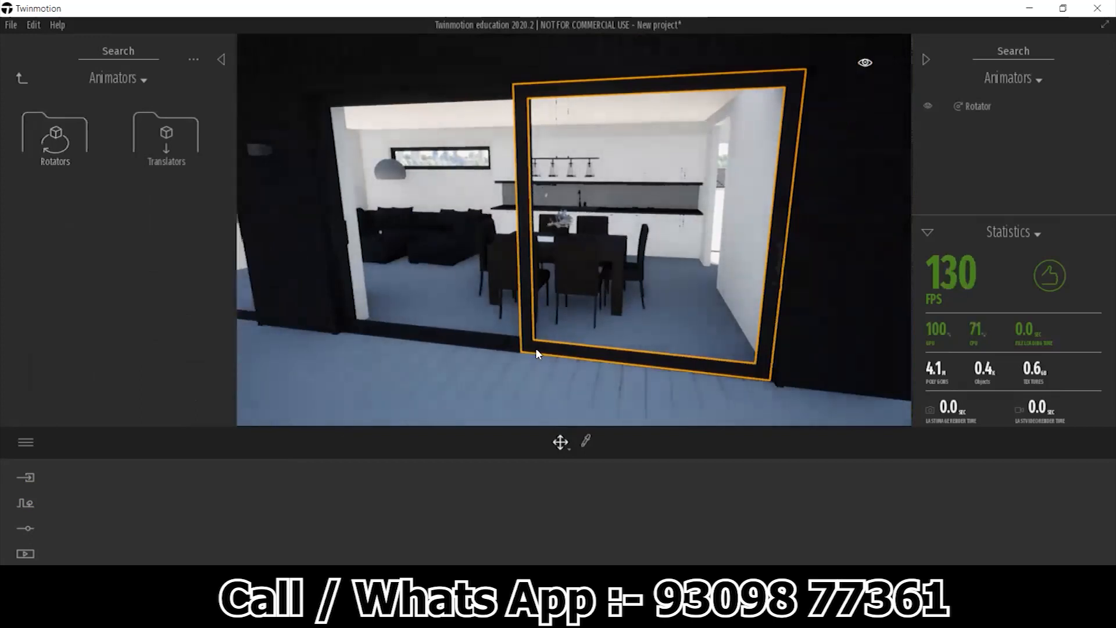
left_click(168, 139)
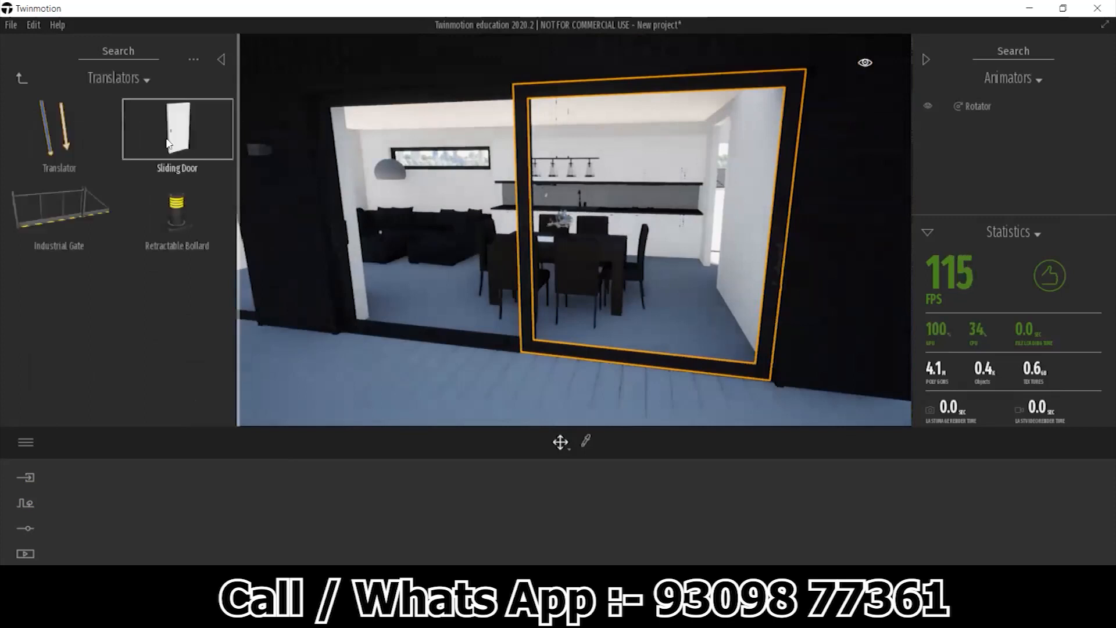
- Try out the ready-made Sliding Door in front of the dining area's glass panels and delete it
left_click_drag(255, 220, 414, 376)
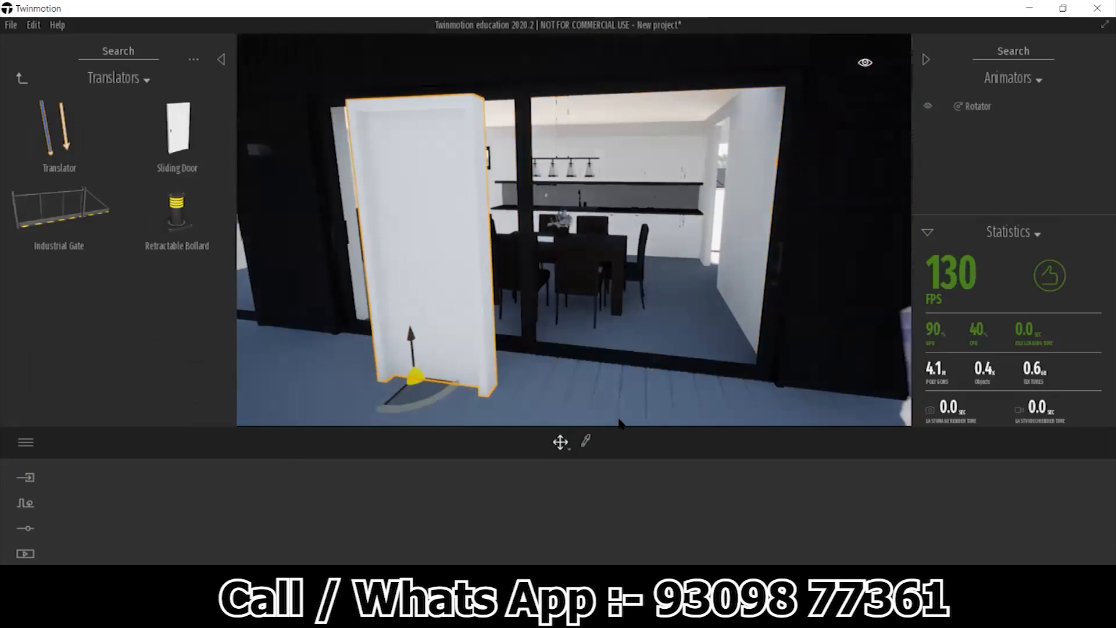
key("s")
key("a")
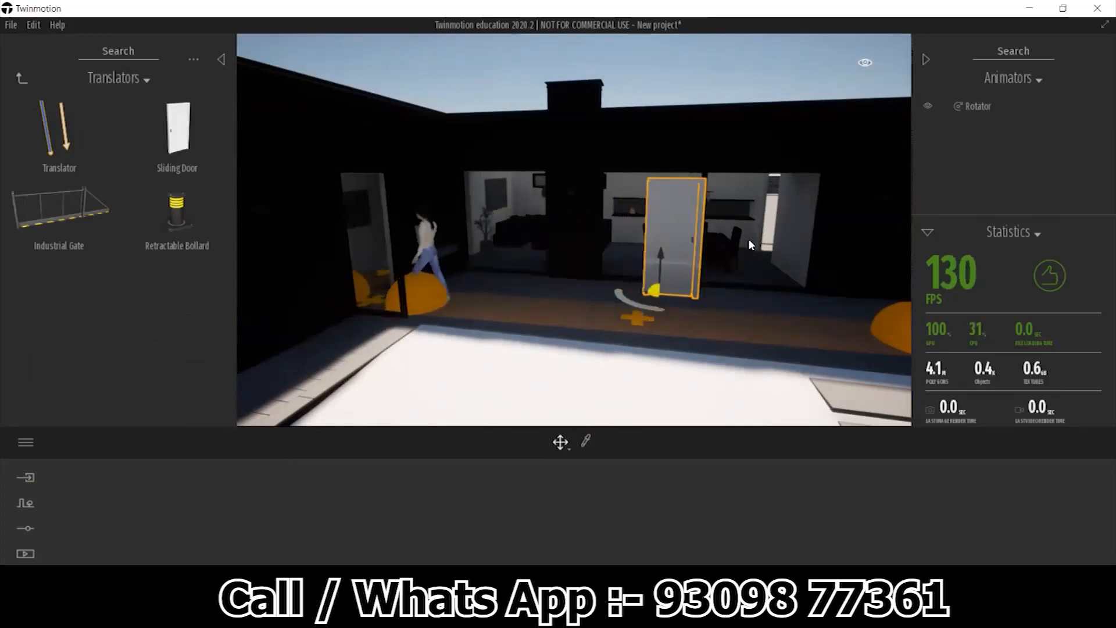
scroll(694, 349, "down", 5)
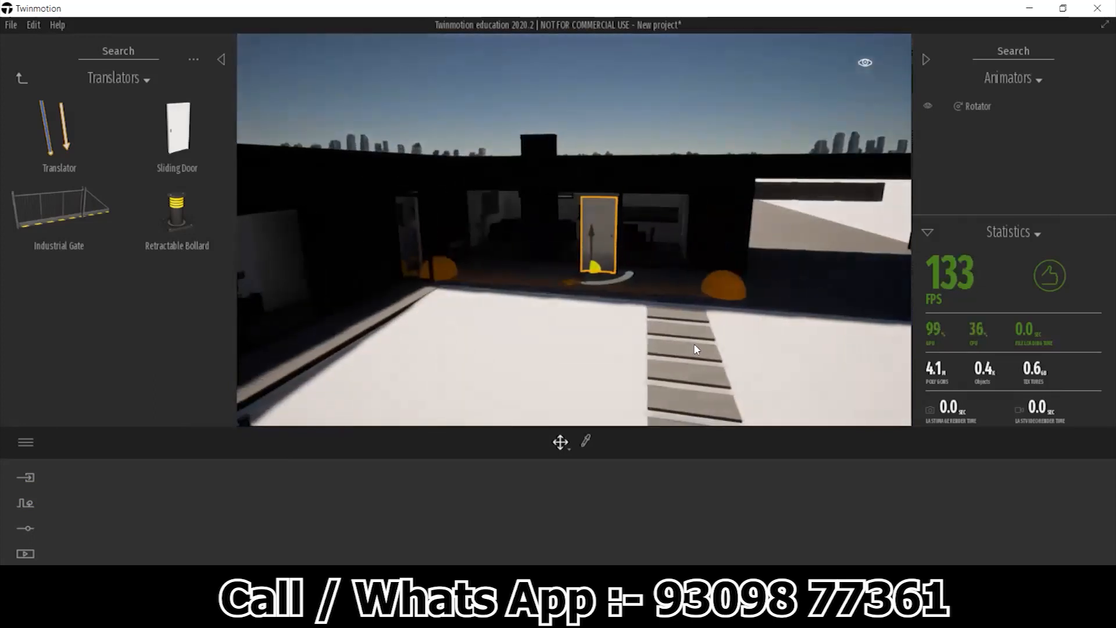
scroll(695, 349, "up", 5)
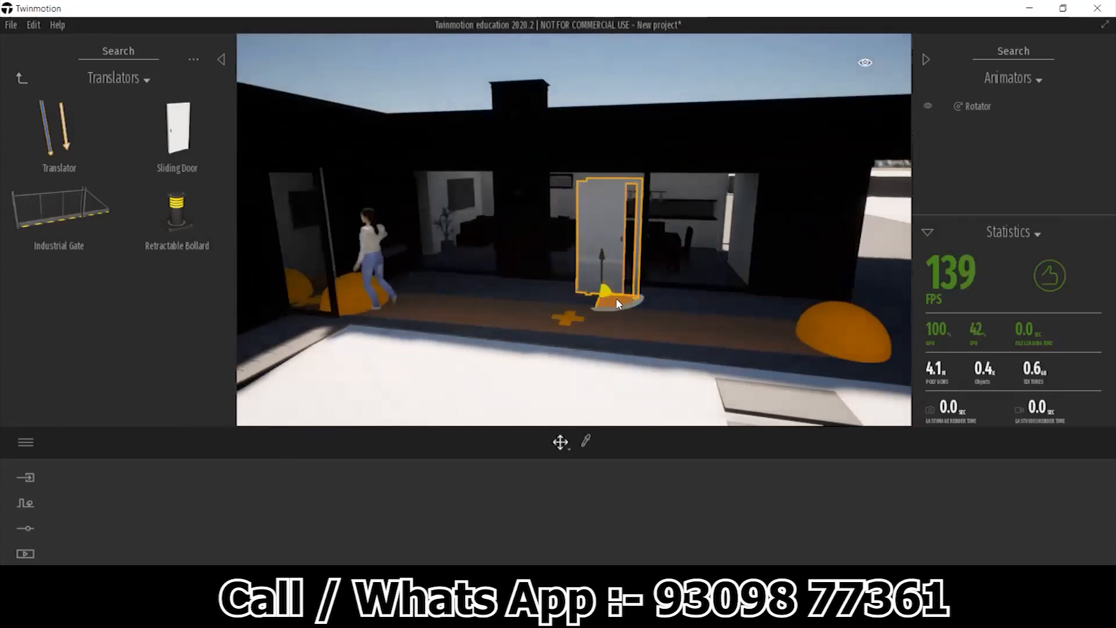
key("Delete")
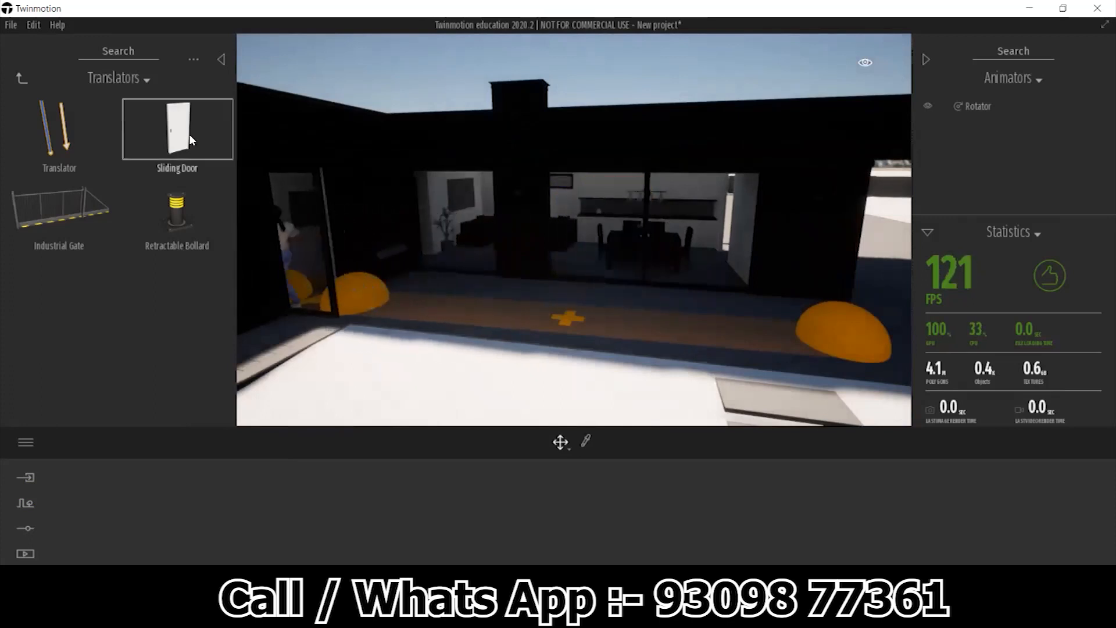
- Place a Translator at the foot of the post between the dining area's two glass panels and select it
left_click(67, 155)
scroll(646, 269, "up", 4)
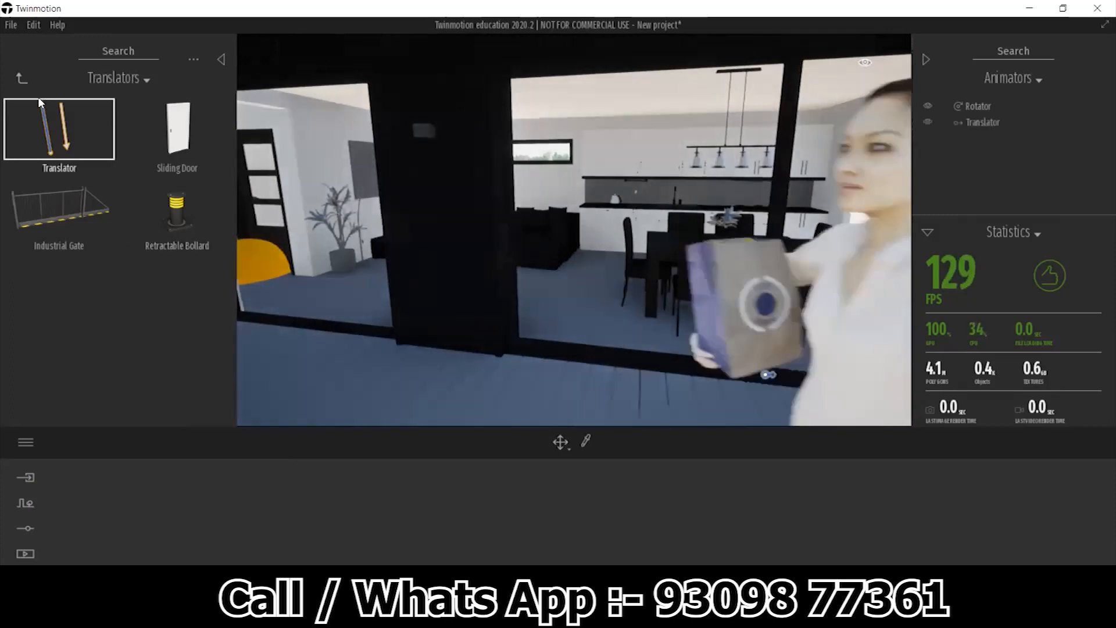
middle_click_drag(795, 394, 798, 393, "shift")
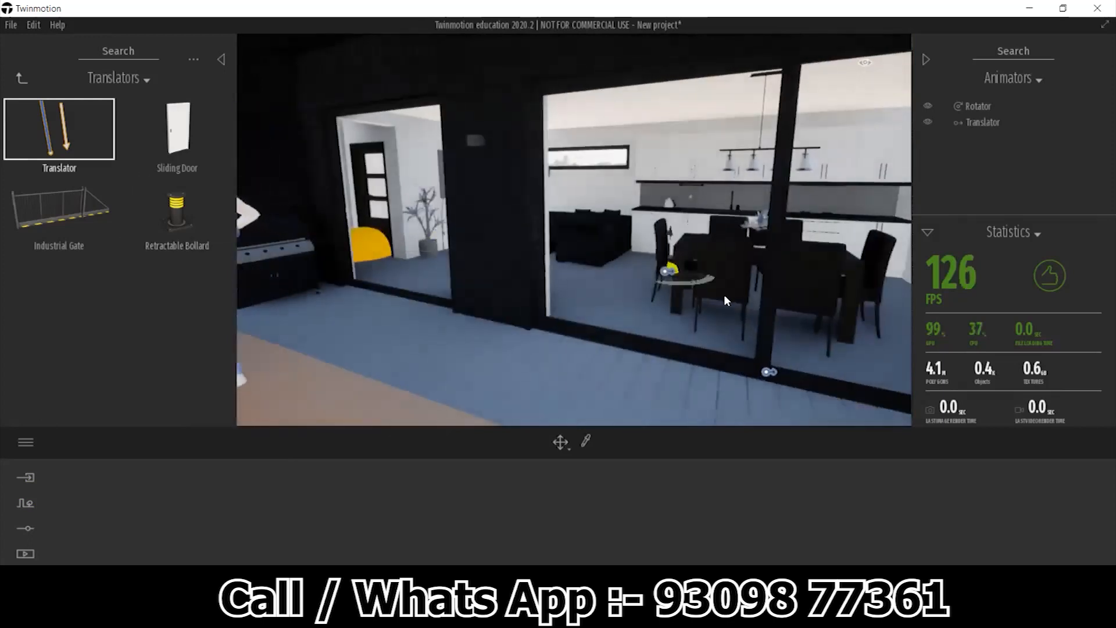
left_click(766, 374)
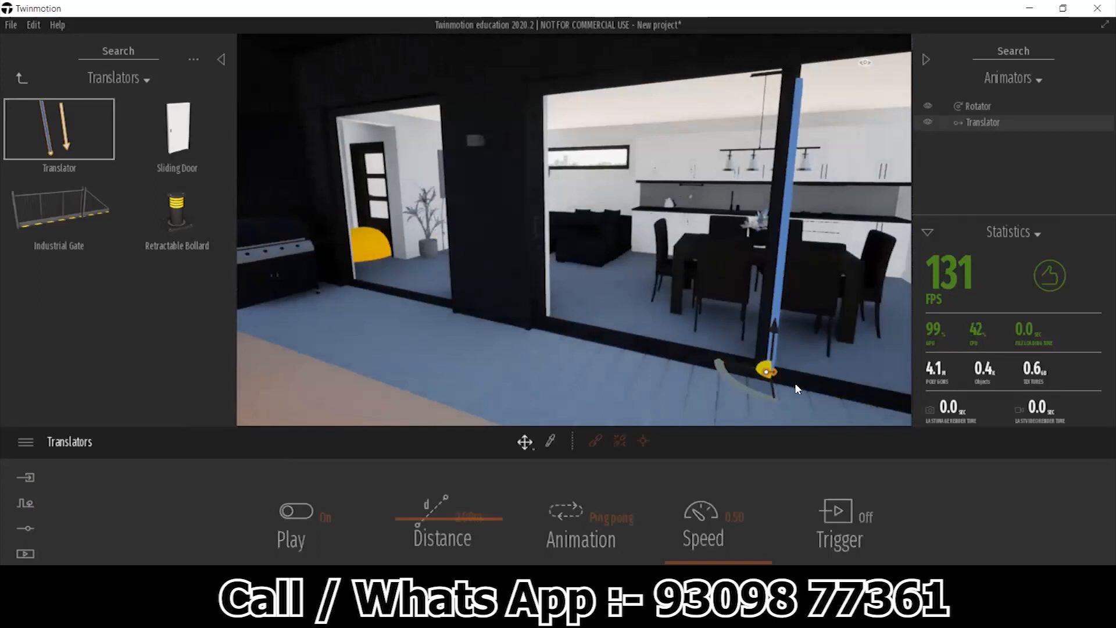
- Rotate the Translator so its travel direction runs horizontally along the sill of the neighbouring glass panel
middle_click_drag(735, 342, 731, 340, "shift")
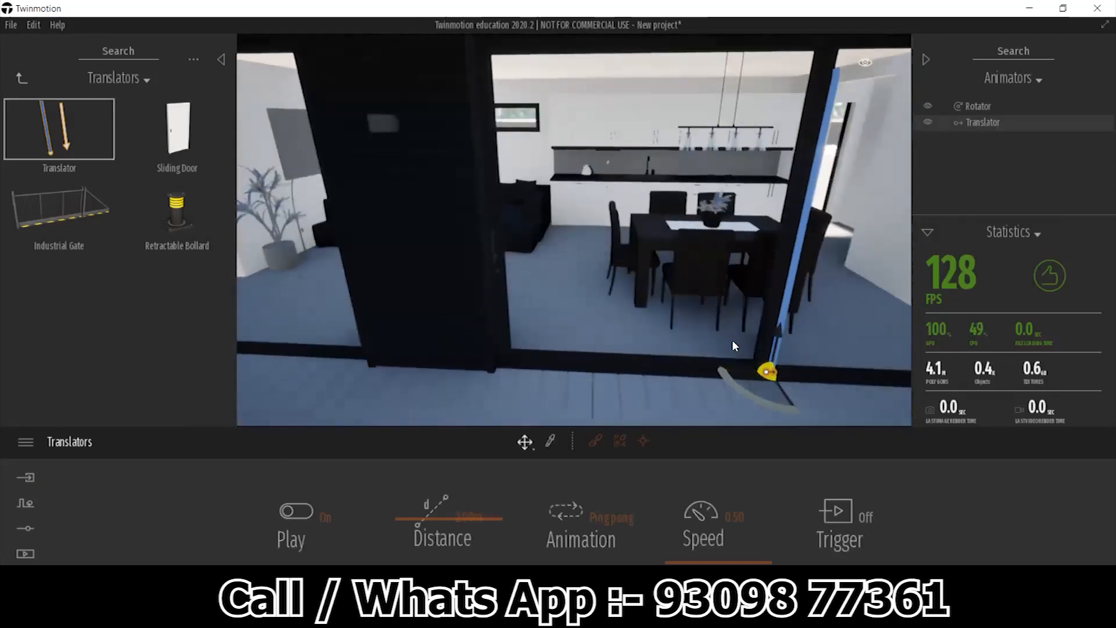
left_click(526, 443)
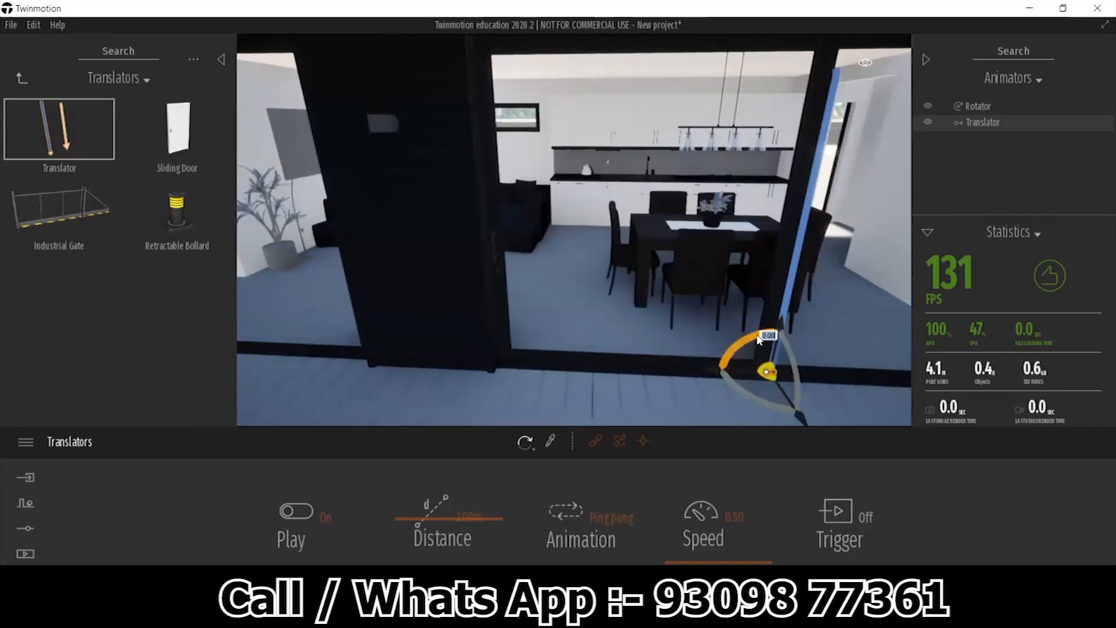
left_click_drag(759, 340, 773, 376)
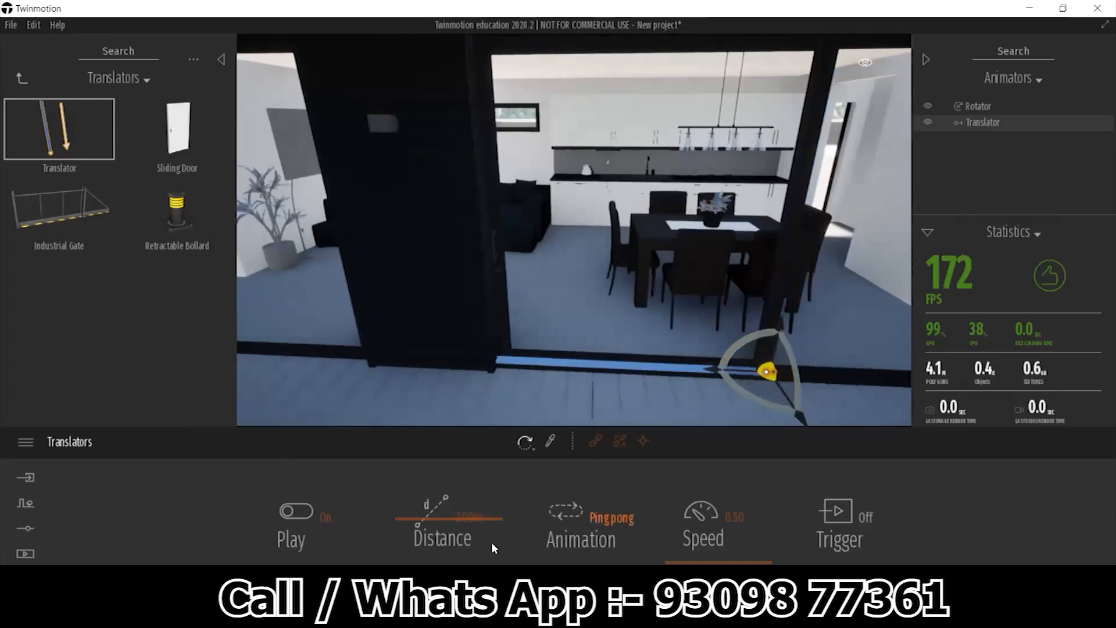
- Link the Translator to the glass door panel in front of the dining table
left_click(596, 442)
key("d")
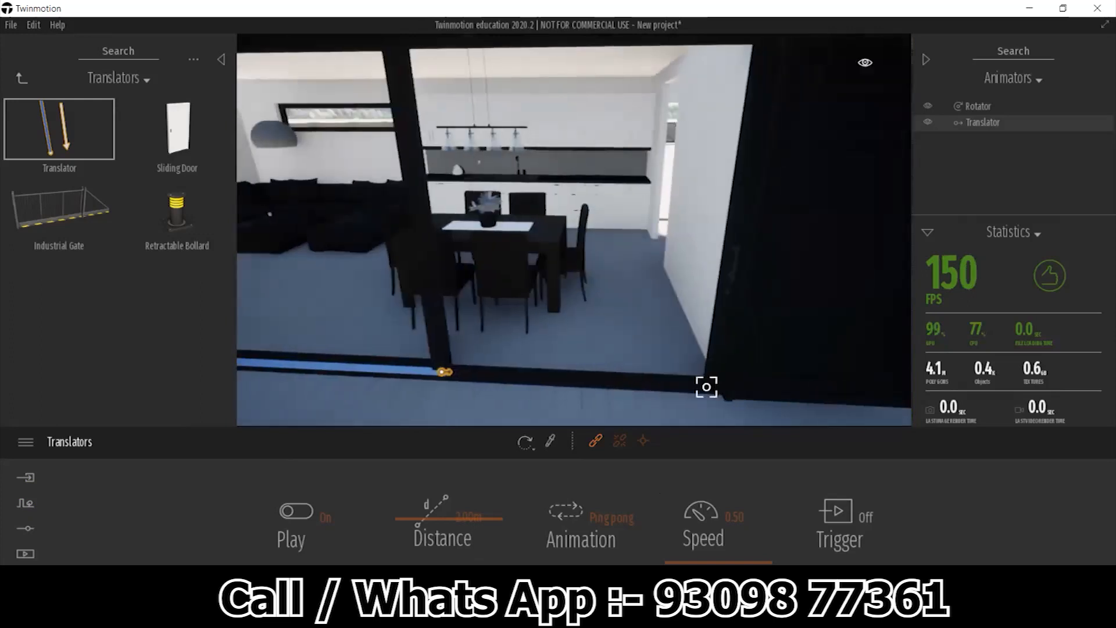
key("w")
key("s")
key("w")
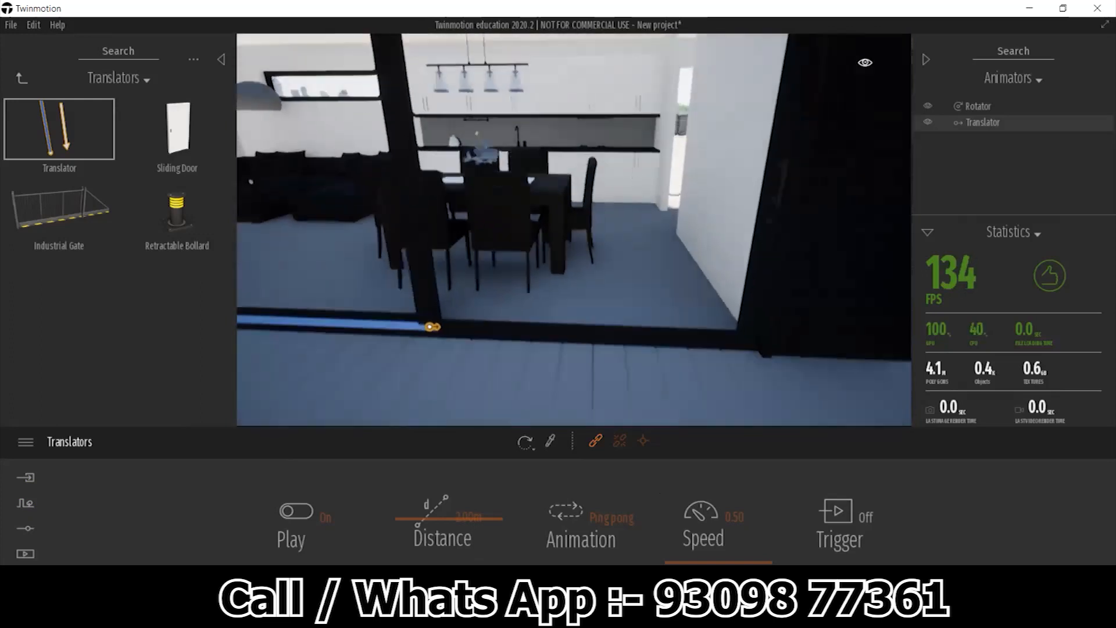
key("s")
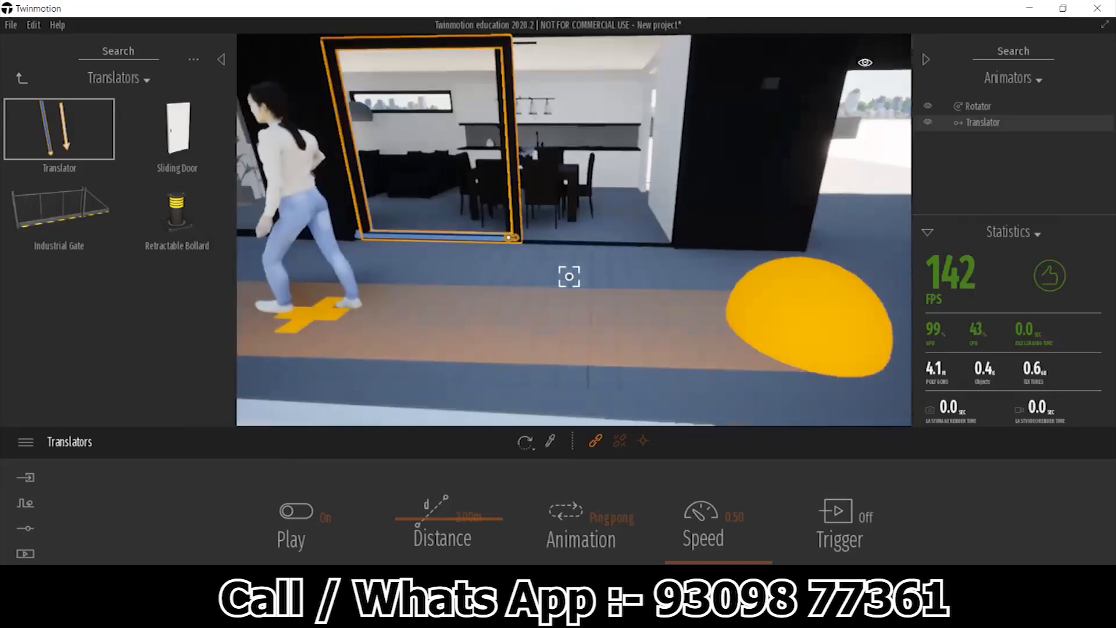
key("w")
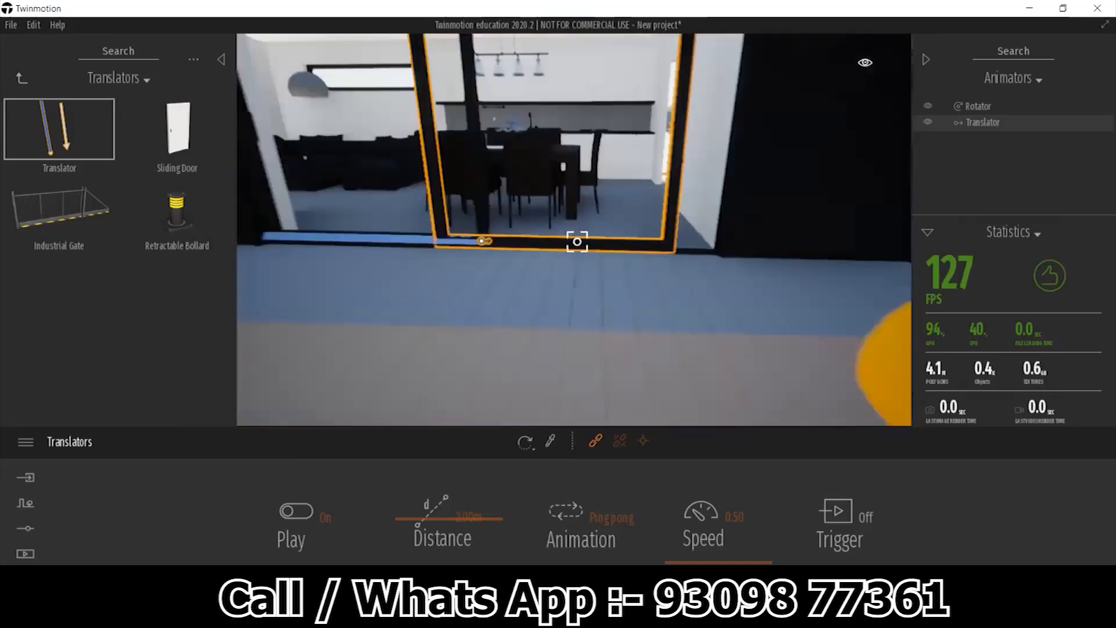
key("s")
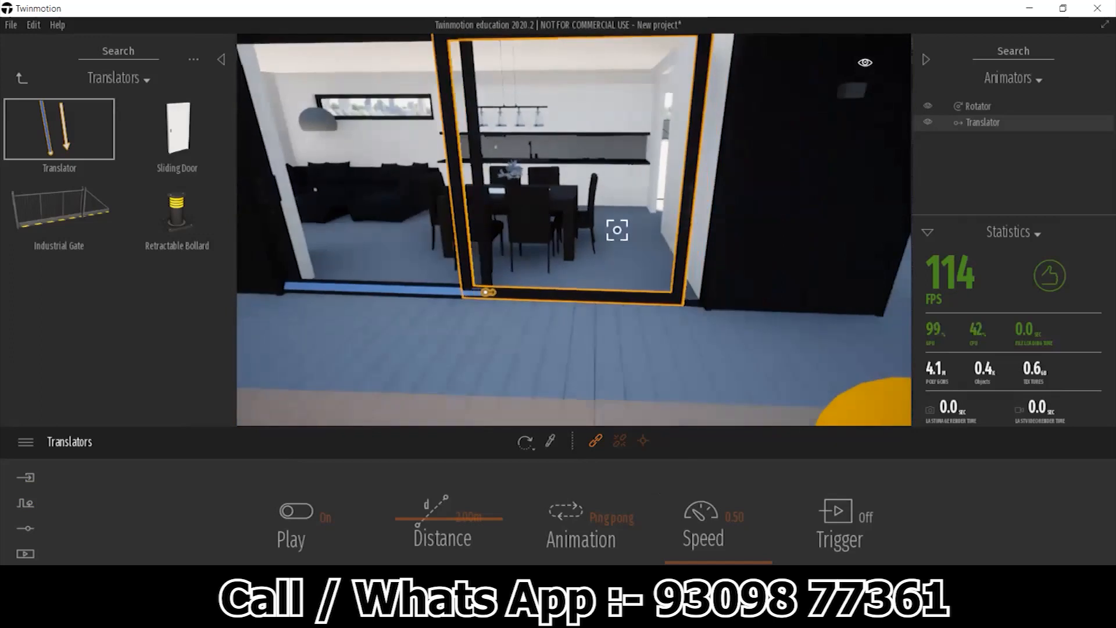
middle_click_drag(619, 251, 600, 300)
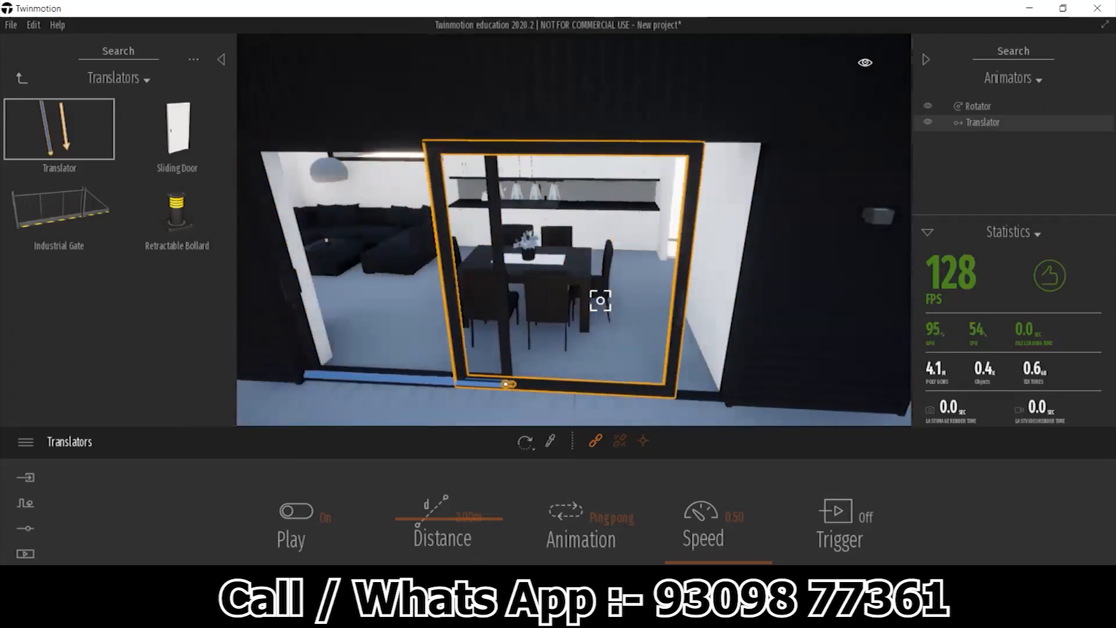
- Try the Translator's Loop animation, settle on Once, and turn on its trigger
left_click(619, 519)
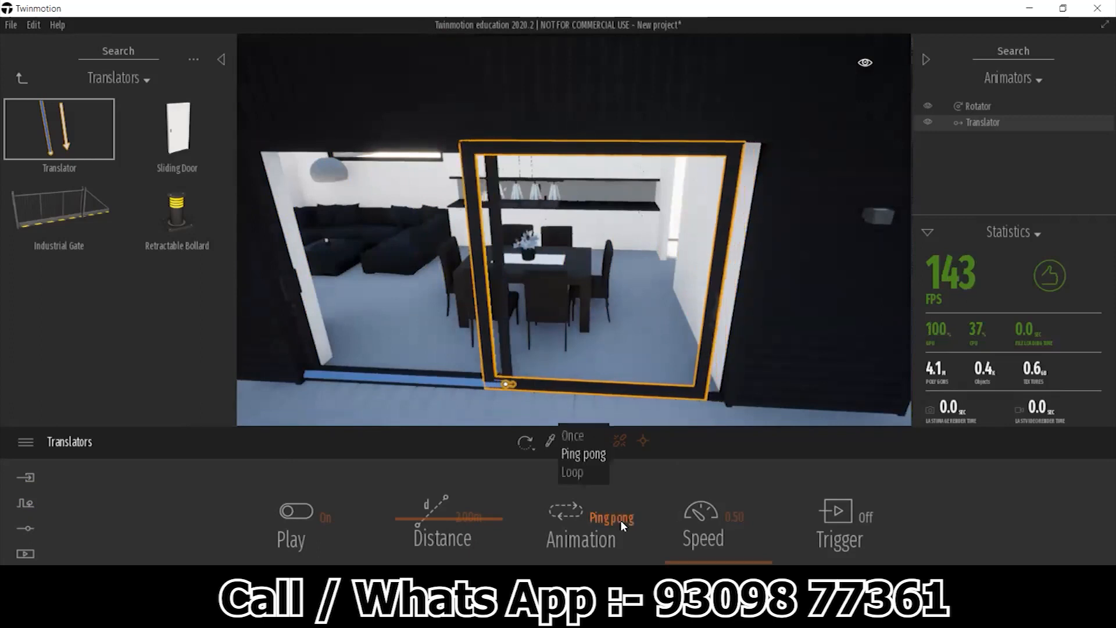
left_click(572, 472)
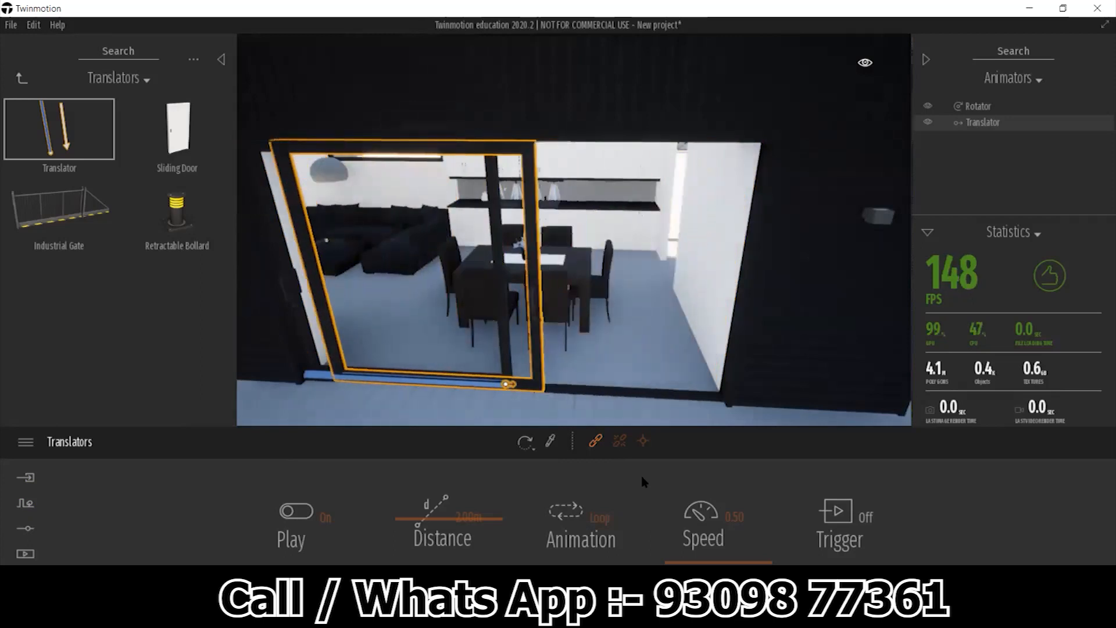
left_click(596, 517)
left_click(572, 438)
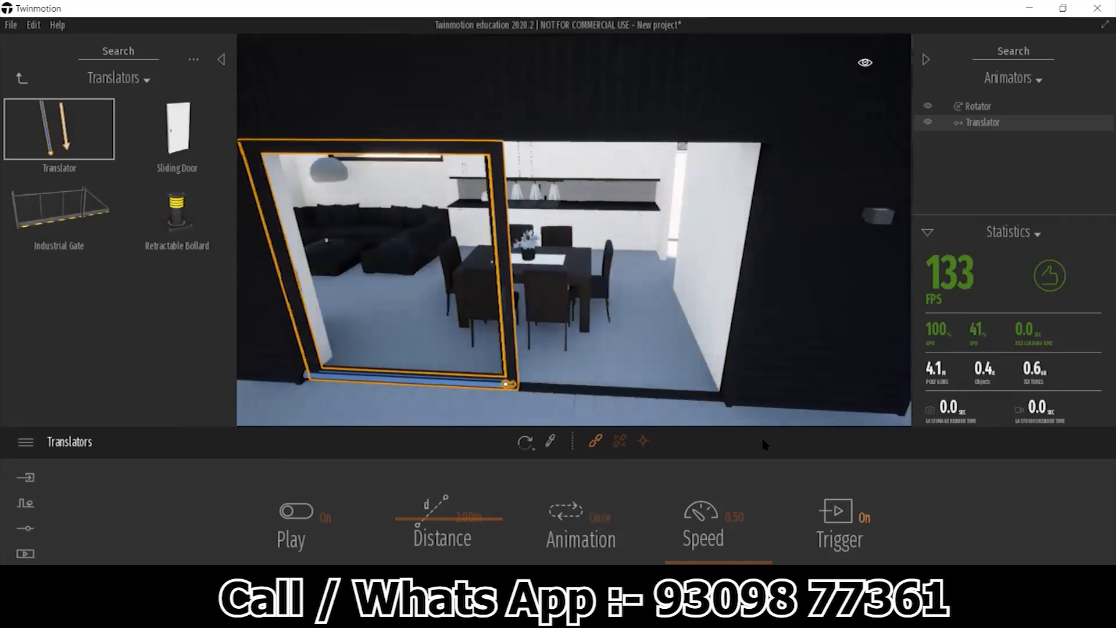
- Examine how the triggered sliding glass door responds when approached from the courtyard and when backing away
scroll(723, 418, "down", 5)
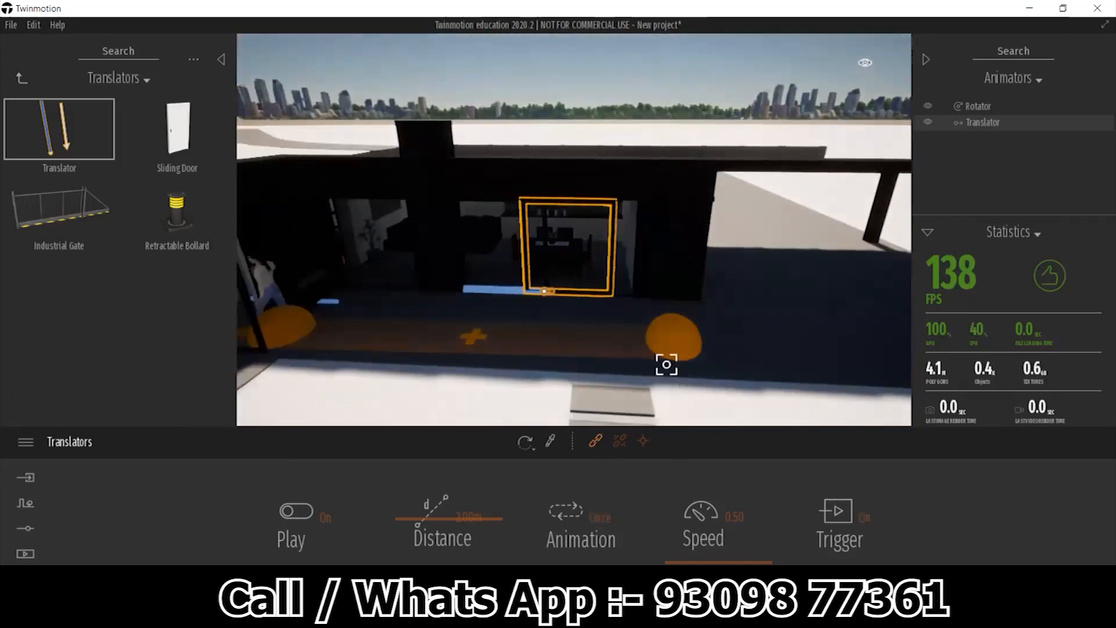
scroll(671, 349, "up", 5)
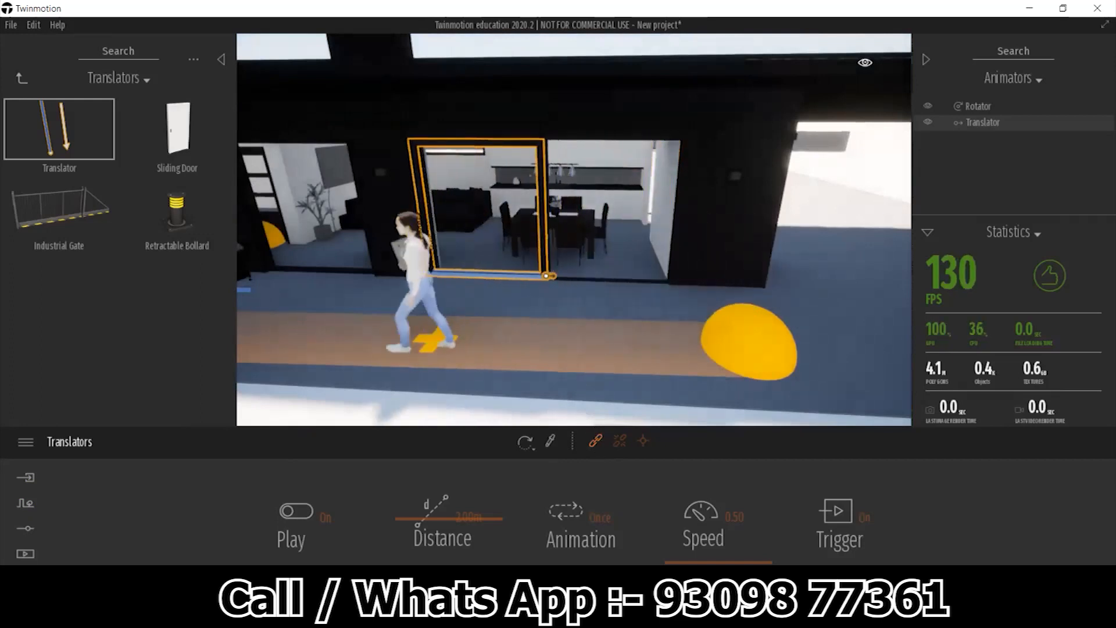
key("Up")
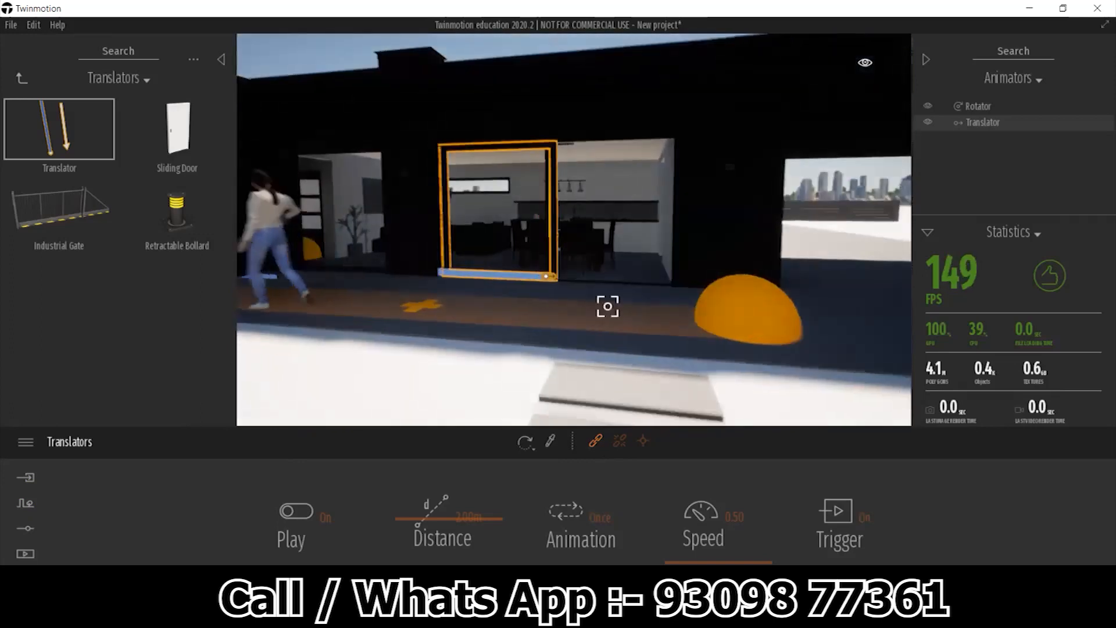
key("Up")
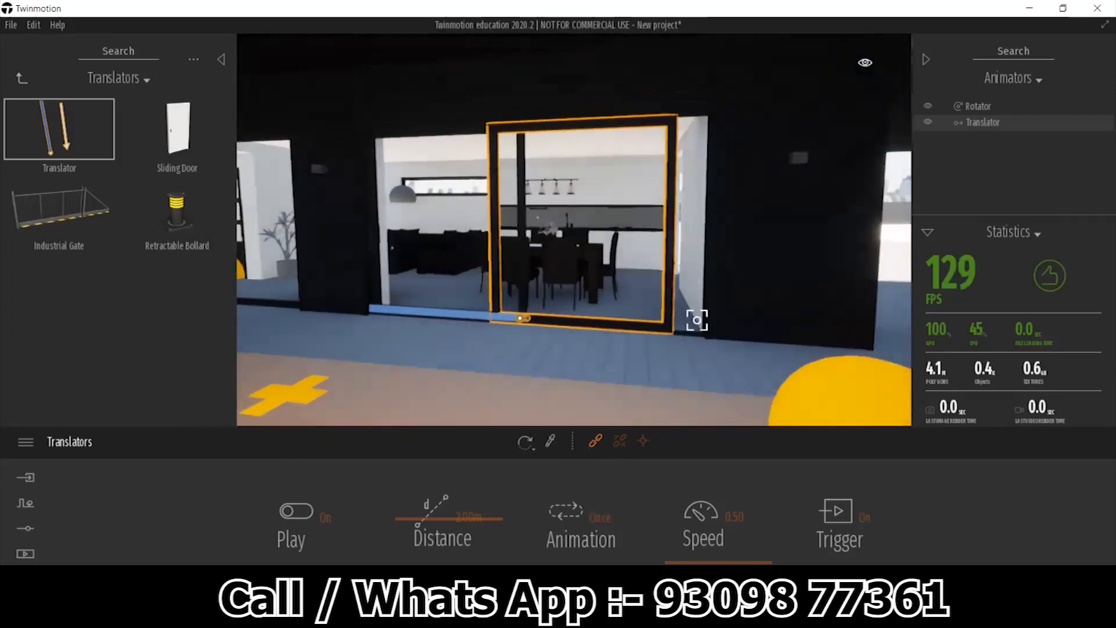
key("Up")
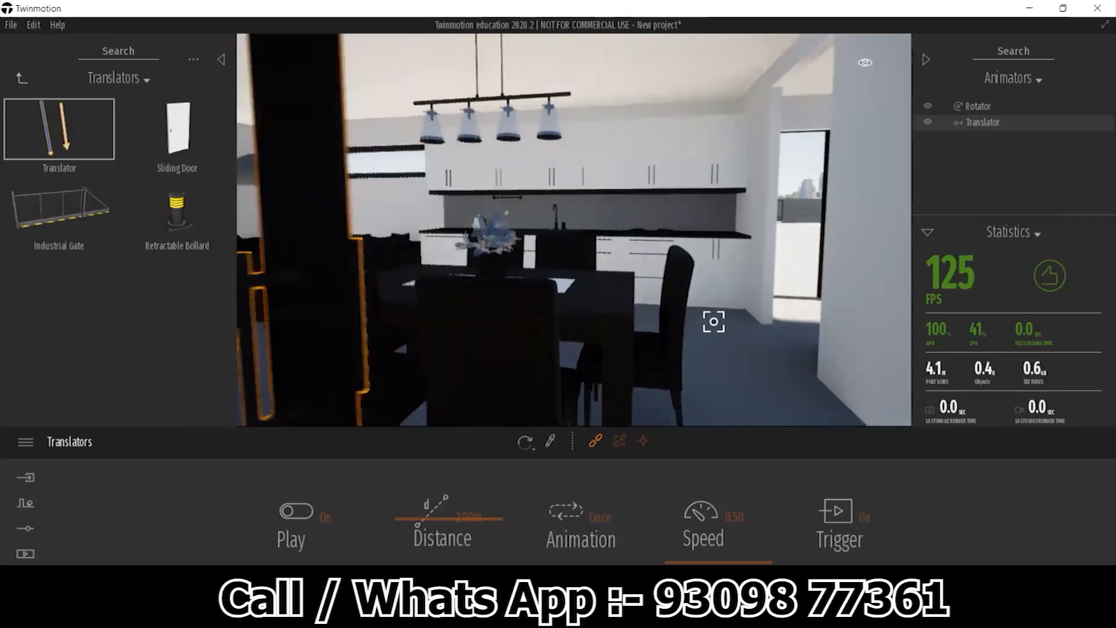
key("Up")
key("Down")
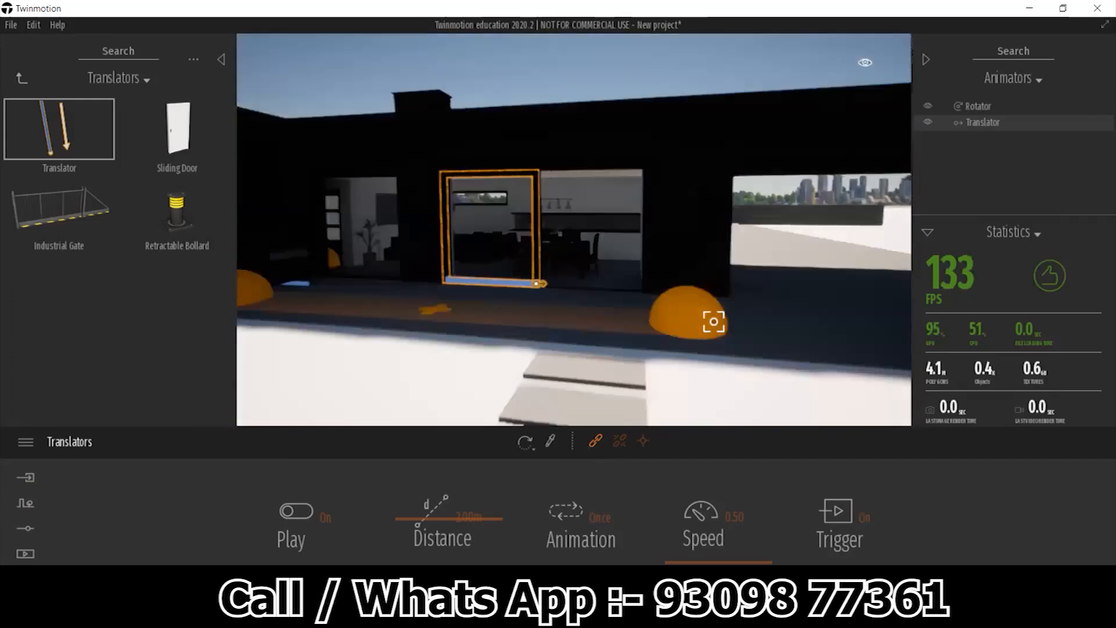
key("Up")
key("Up")
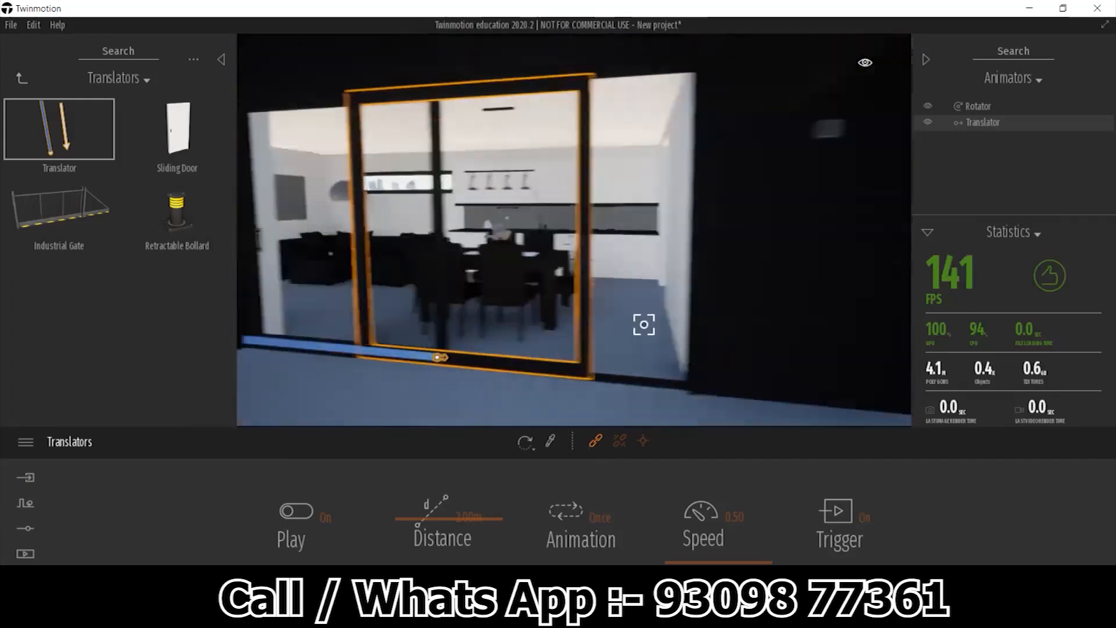
- Check the triggered sliding glass door by retreating to the courtyard and walking back through it into the dining area
key("Down")
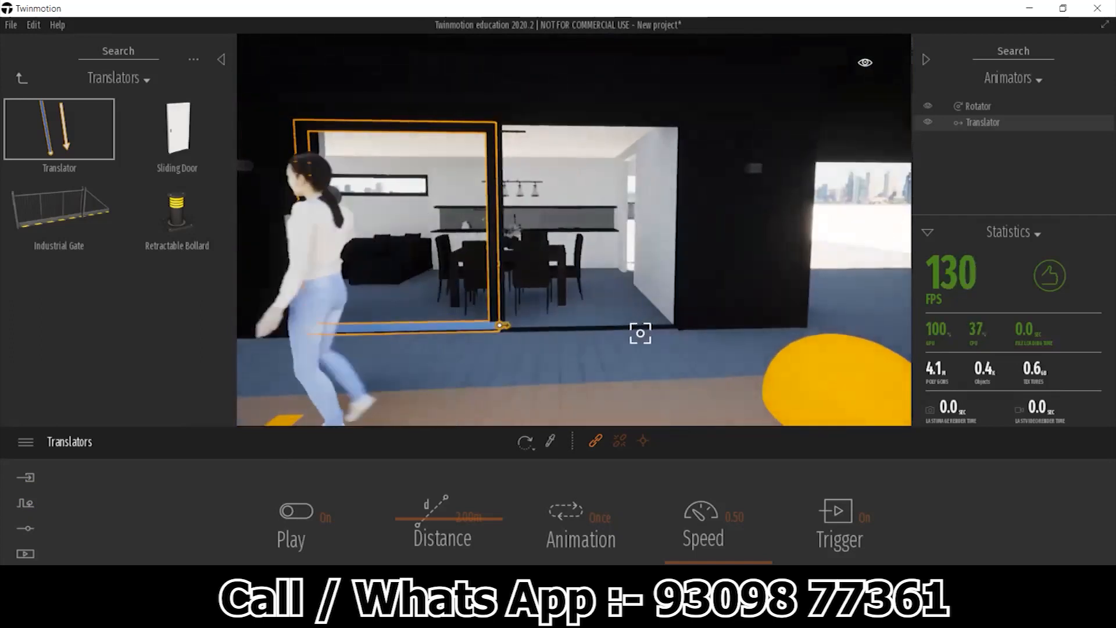
key("Down")
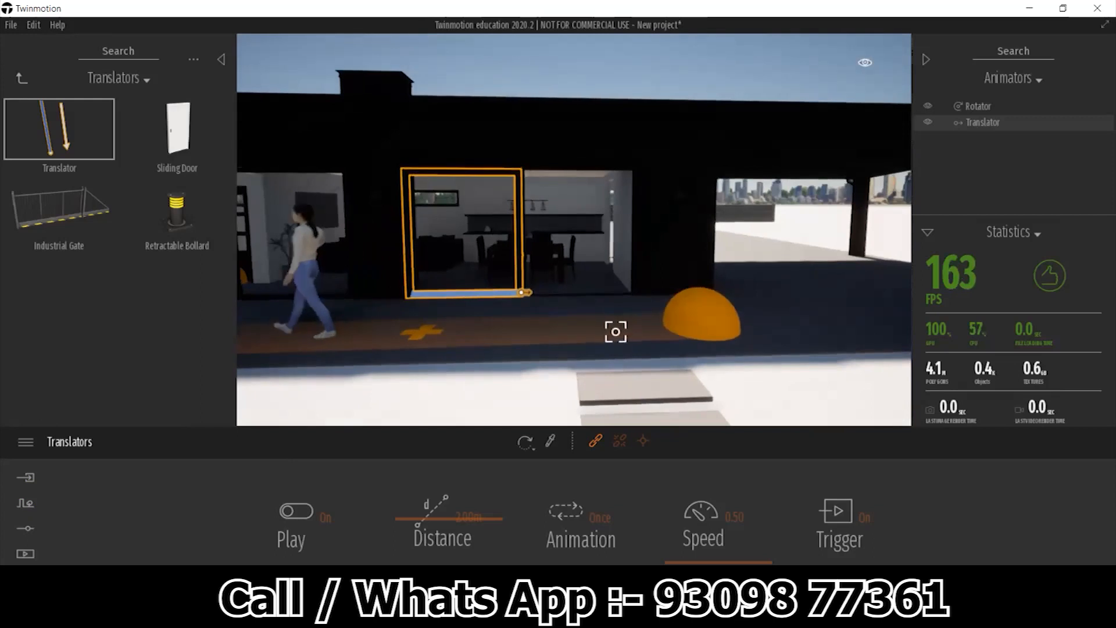
key("Up")
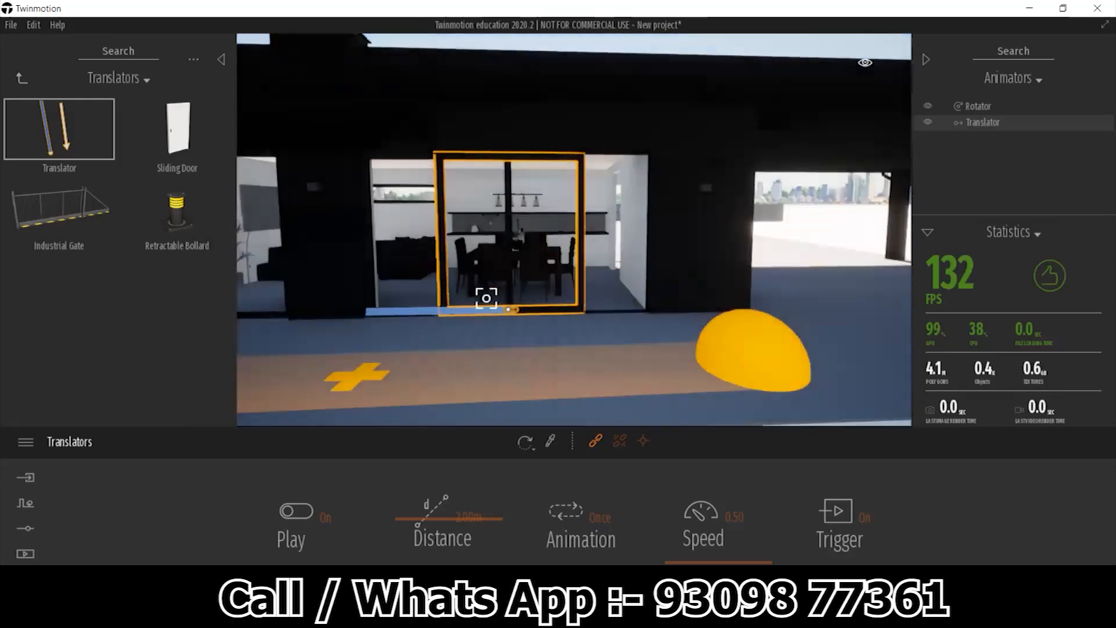
key("Up")
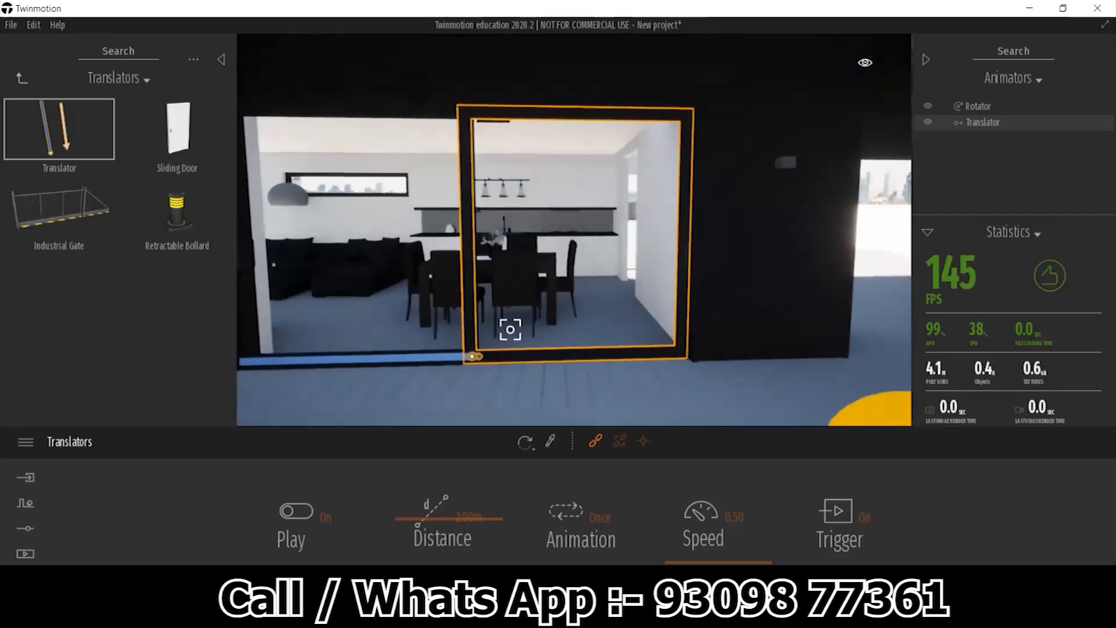
key("Up")
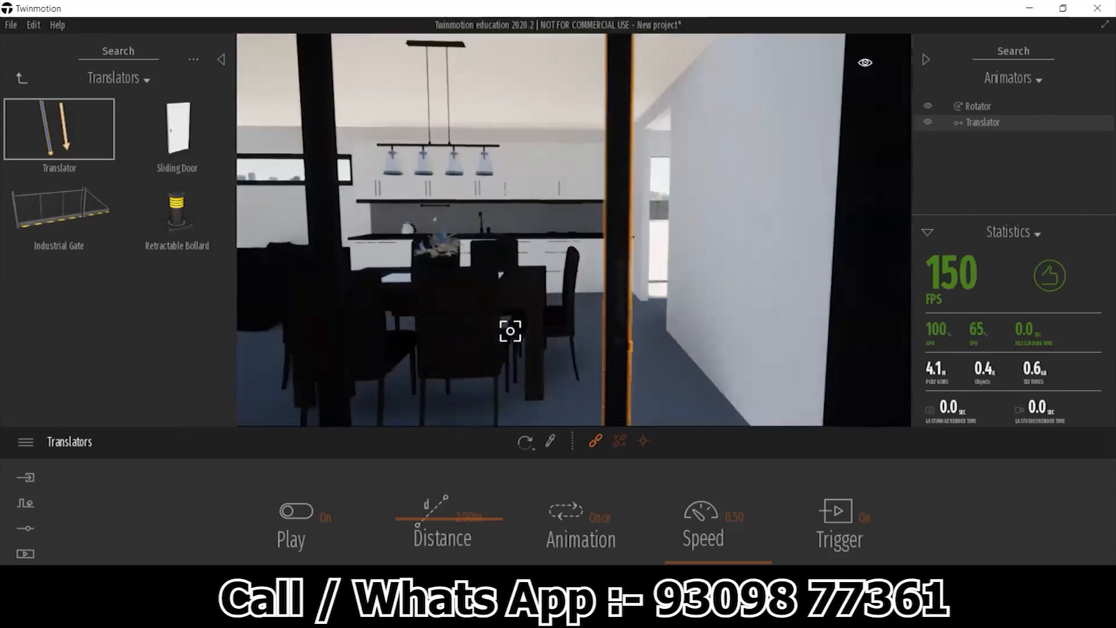
key("Up")
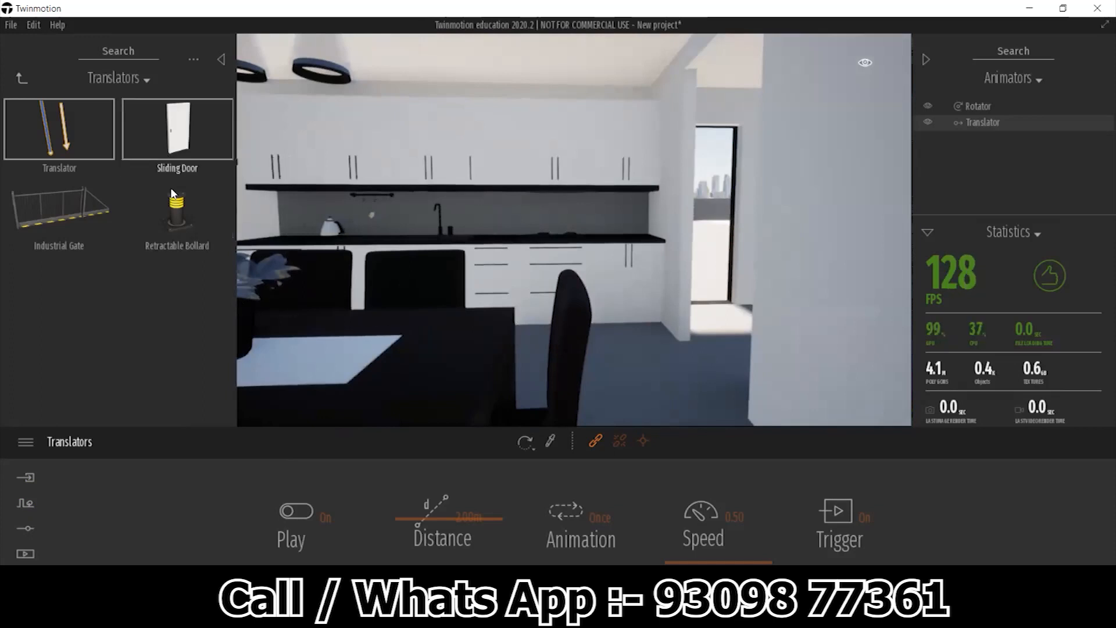
- Look over the ready-made Rotators in the animator library, then return to the library's Tools category
left_click(22, 81)
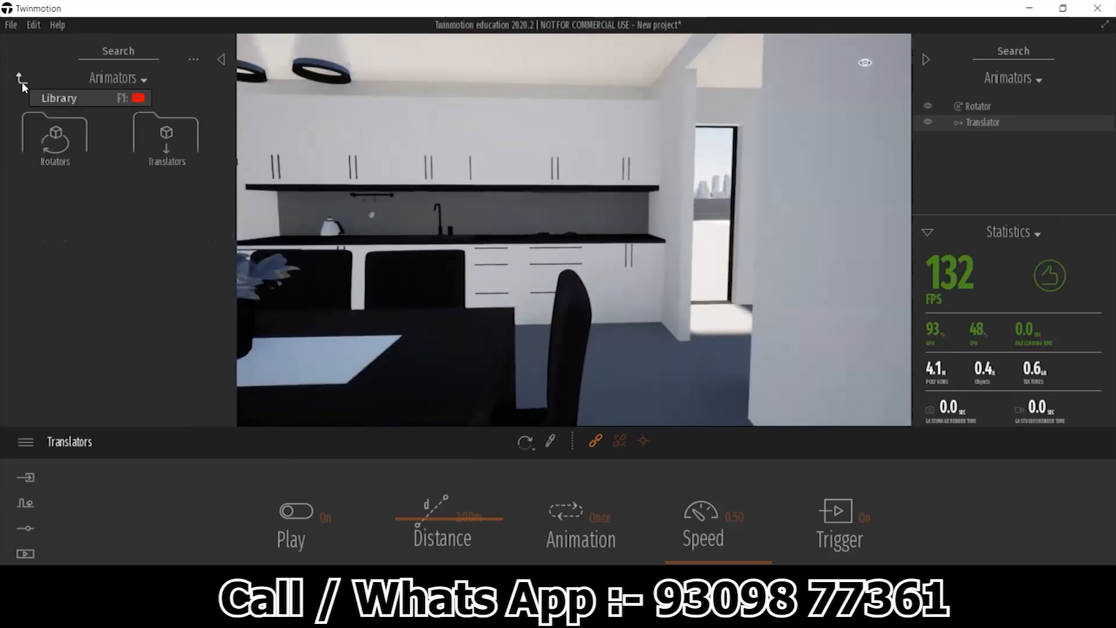
left_click(79, 128)
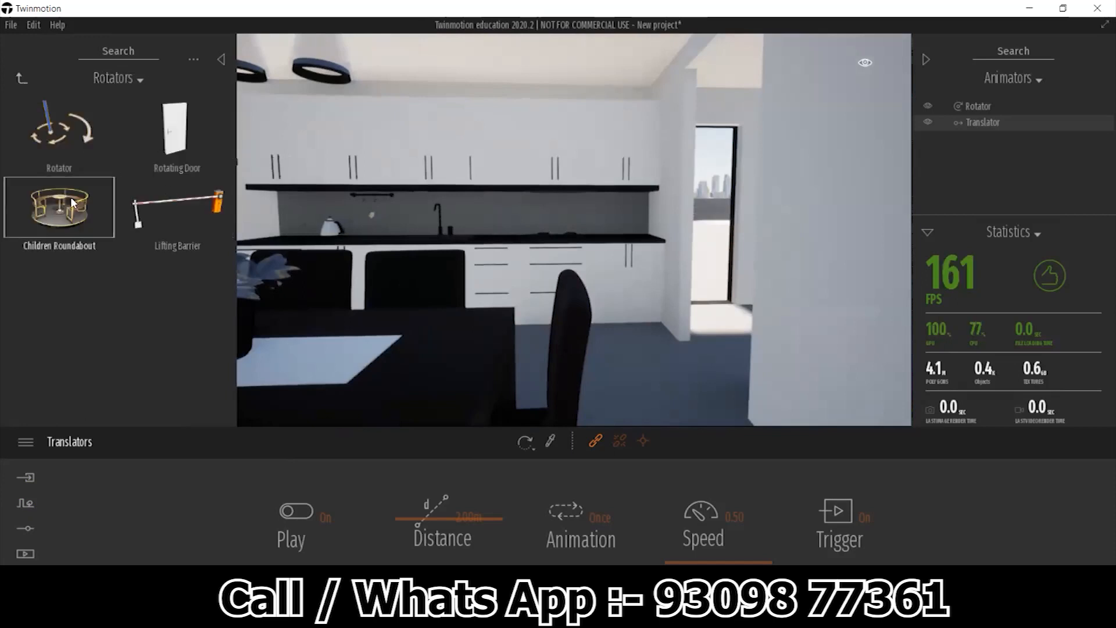
left_click(21, 79)
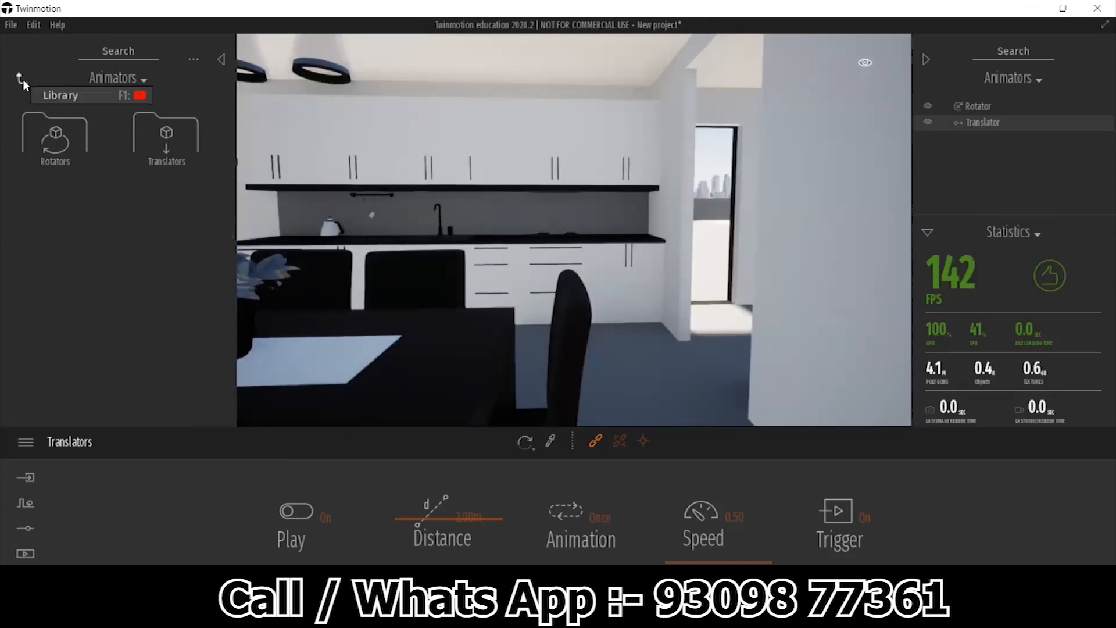
left_click(20, 80)
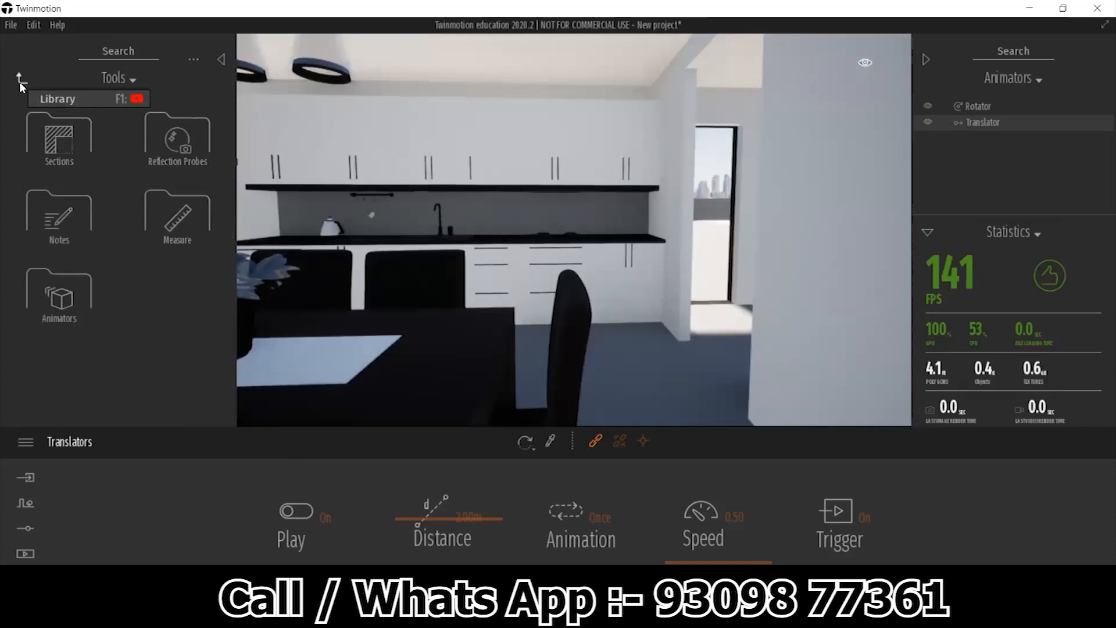